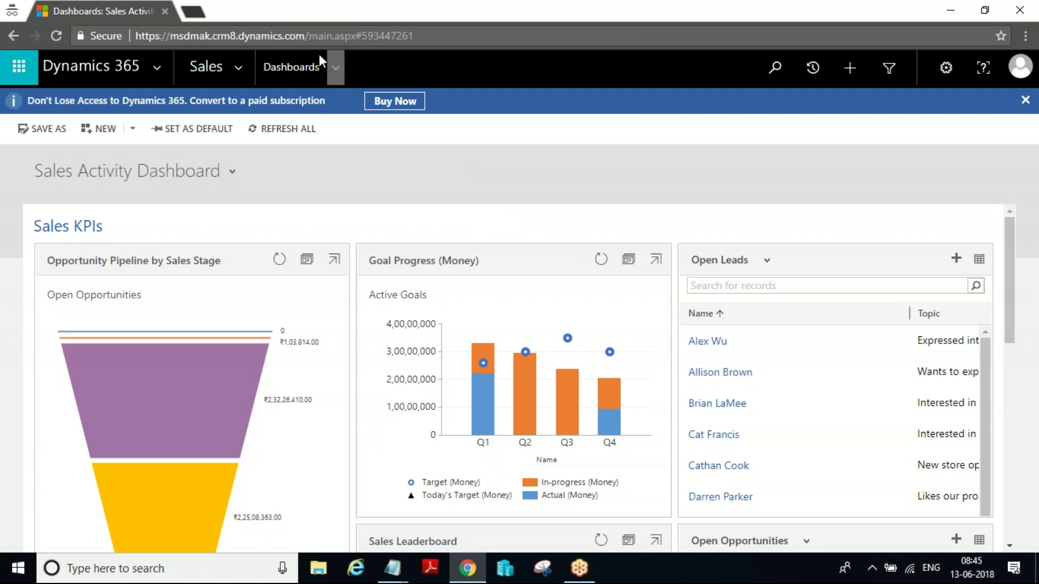
Step: Open Families & Products in the Product Catalog settings and start a new product record
{"action": "left_click", "coordinate": [214, 66]}
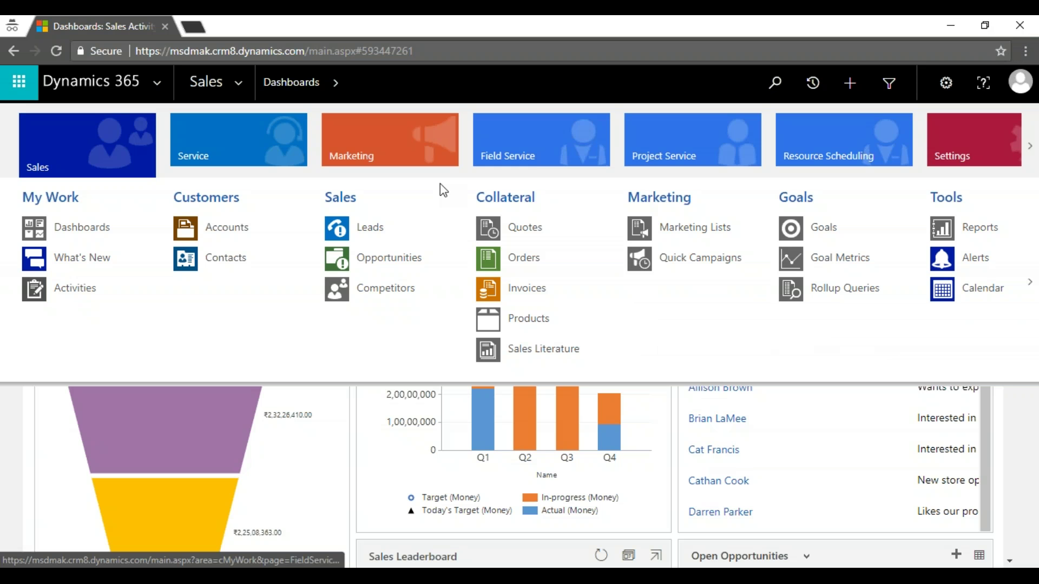
{"action": "left_click", "coordinate": [982, 137]}
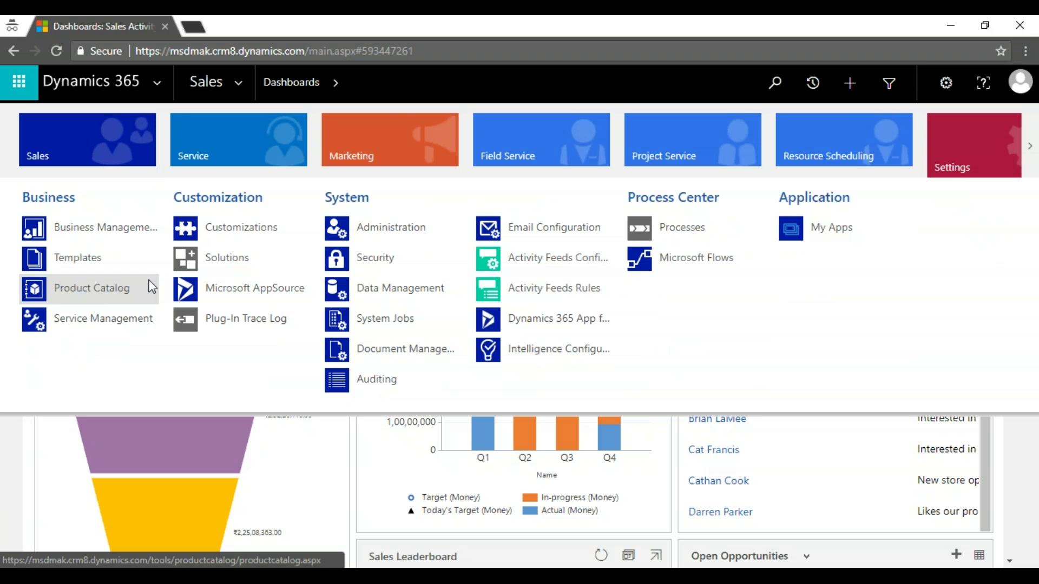
{"action": "left_click", "coordinate": [117, 292]}
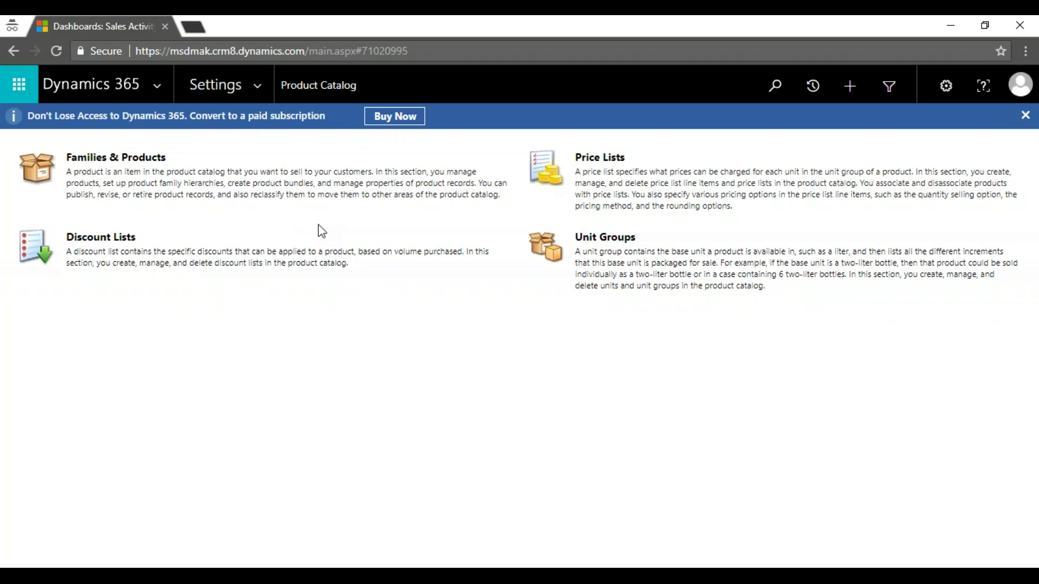
{"action": "left_click", "coordinate": [143, 162]}
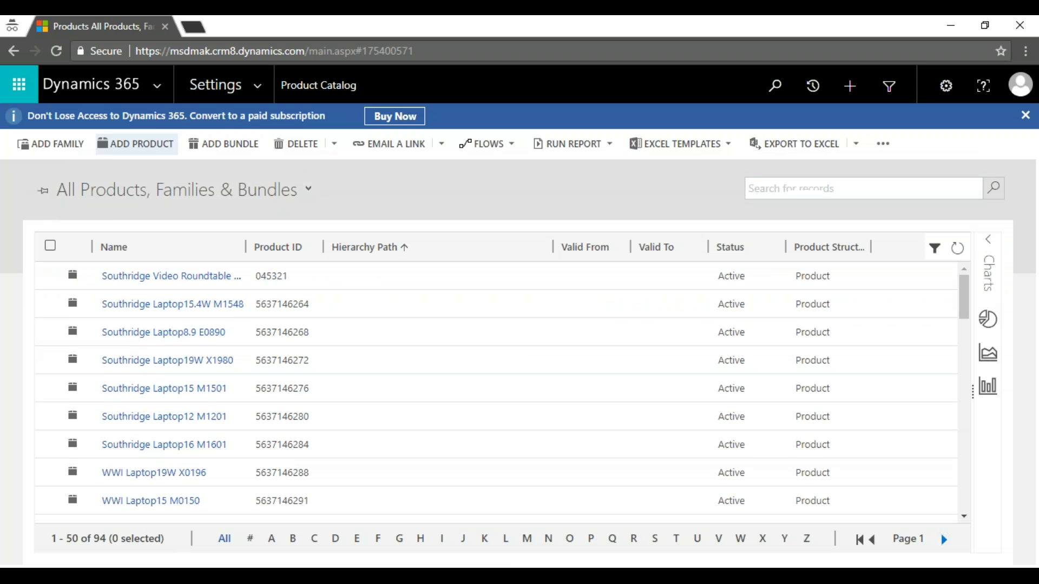
{"action": "left_click", "coordinate": [138, 145]}
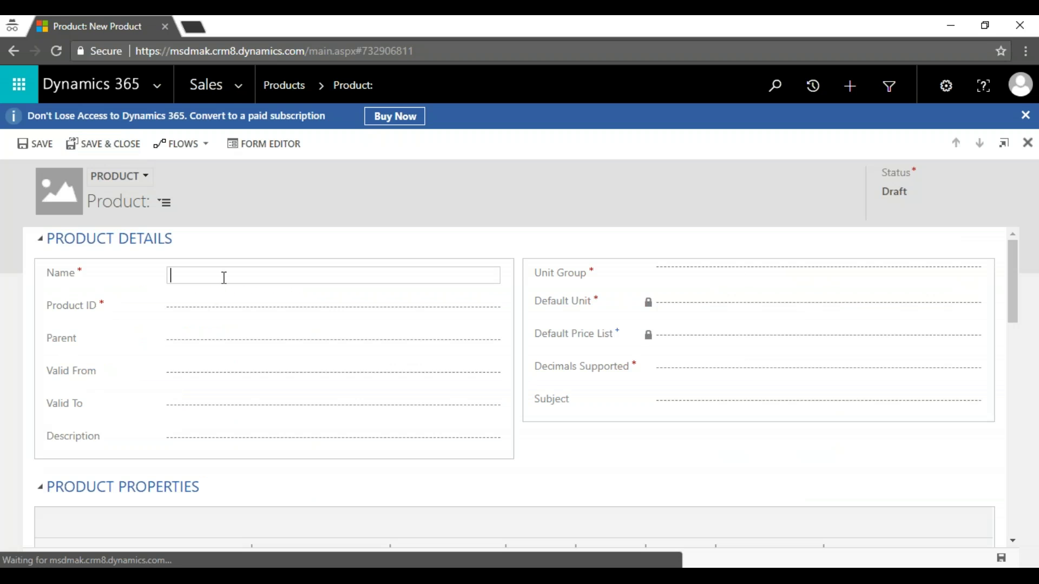
{"action": "type", "text": "SAMSUNG S6"}
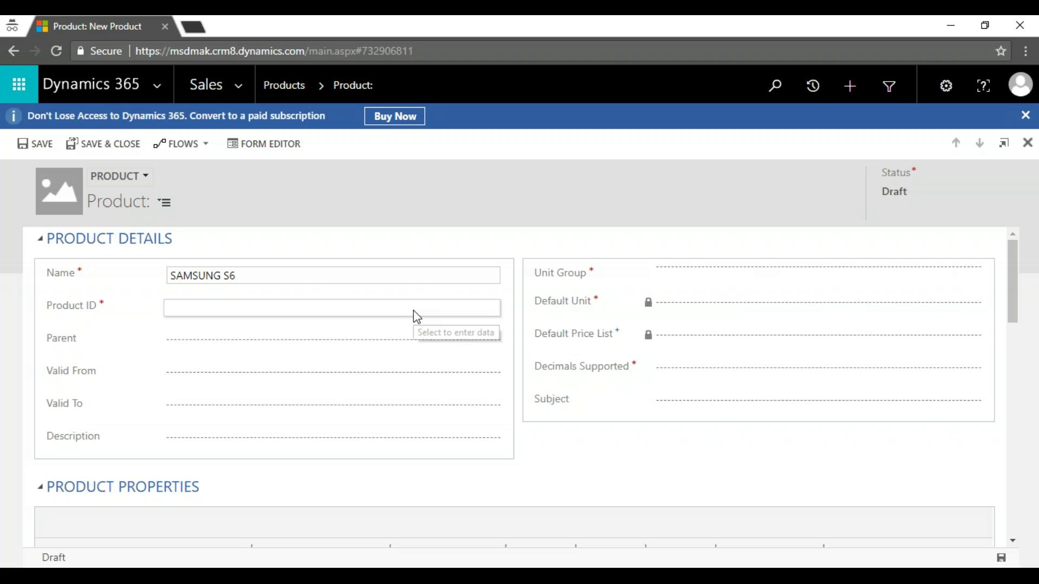
{"action": "left_click", "coordinate": [399, 309]}
{"action": "type", "text": "S6-0001"}
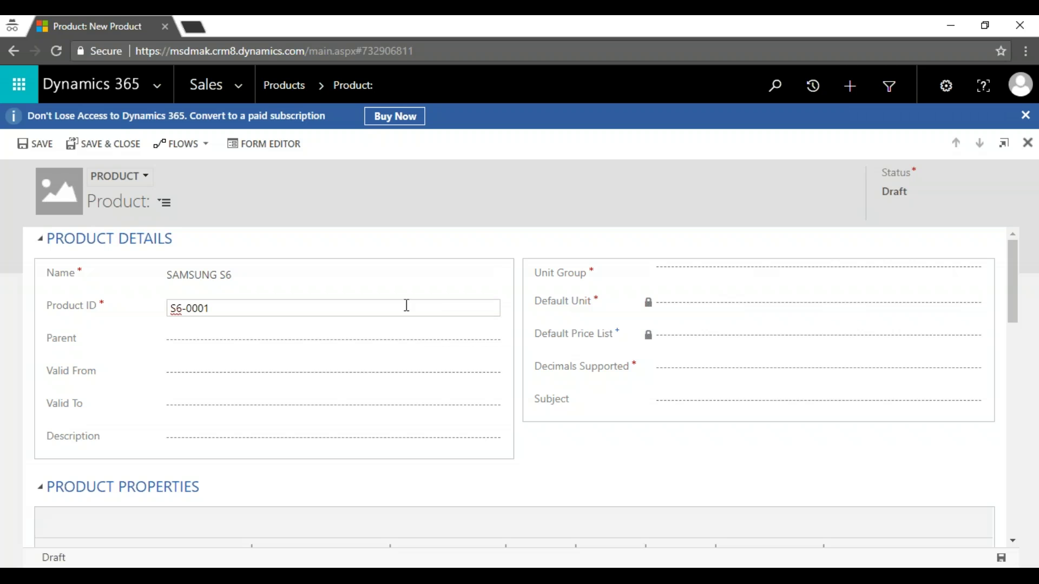
{"action": "left_click", "coordinate": [700, 275]}
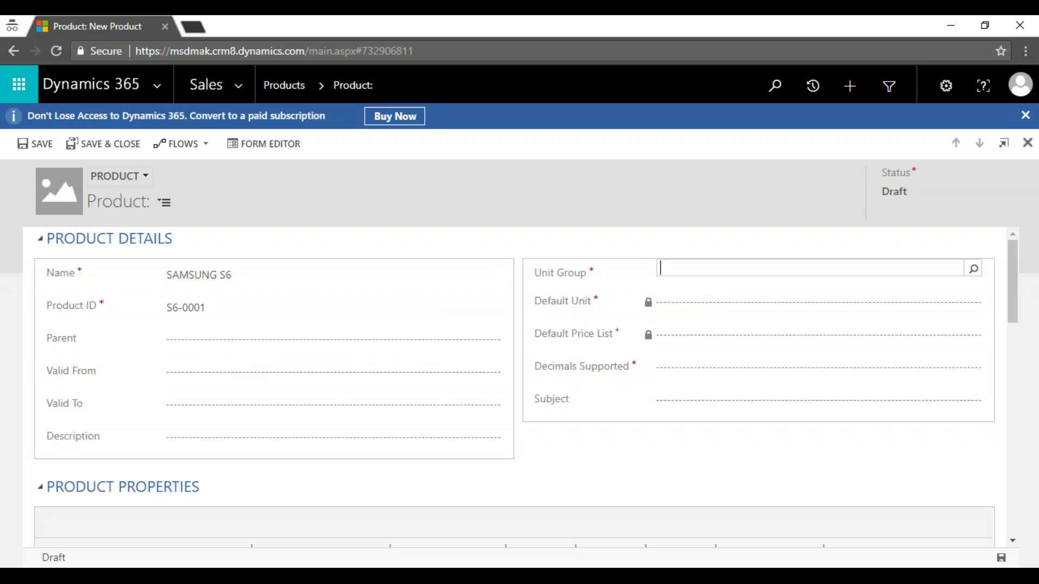
{"action": "left_click", "coordinate": [979, 271]}
{"action": "scroll", "coordinate": [758, 422], "scroll_direction": "down", "scroll_amount": 1}
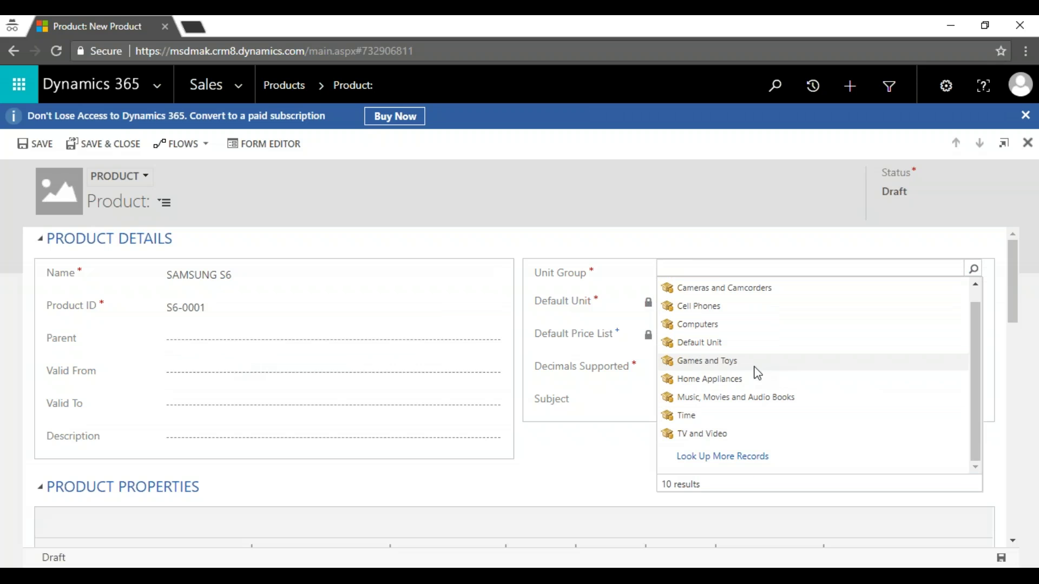
{"action": "left_click", "coordinate": [723, 344]}
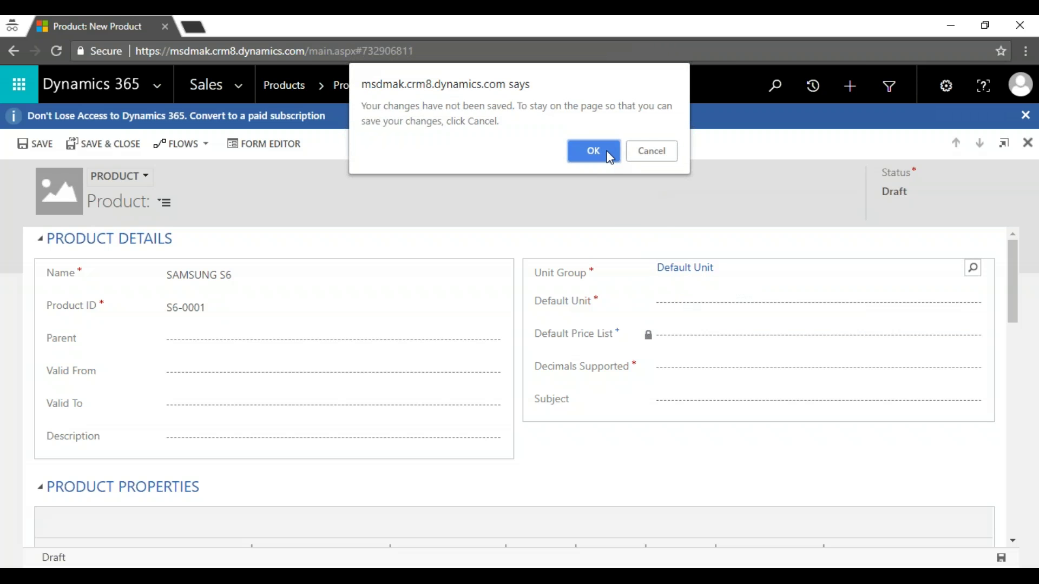
{"action": "left_click", "coordinate": [617, 162]}
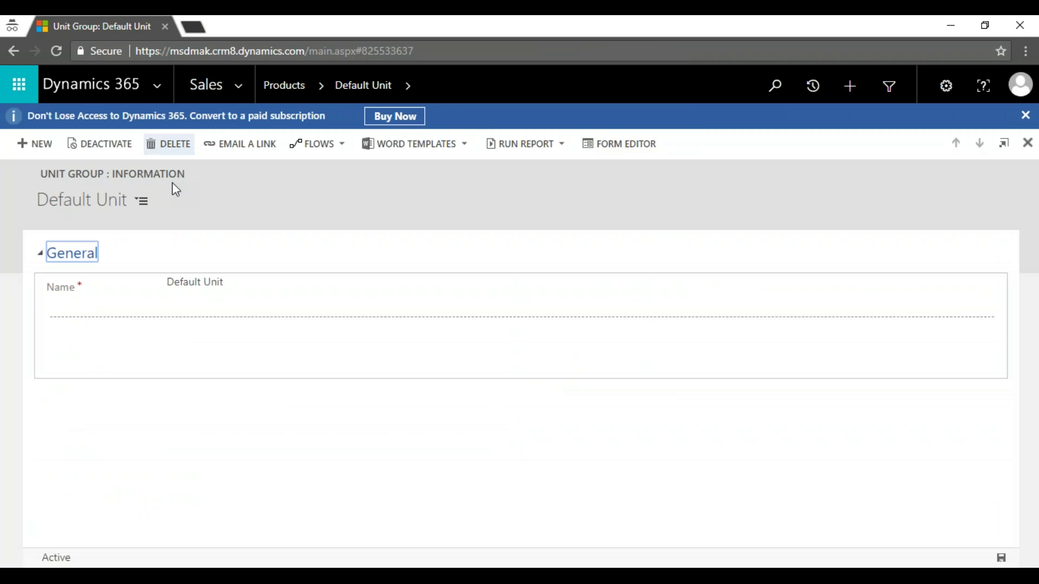
{"action": "left_click", "coordinate": [13, 51]}
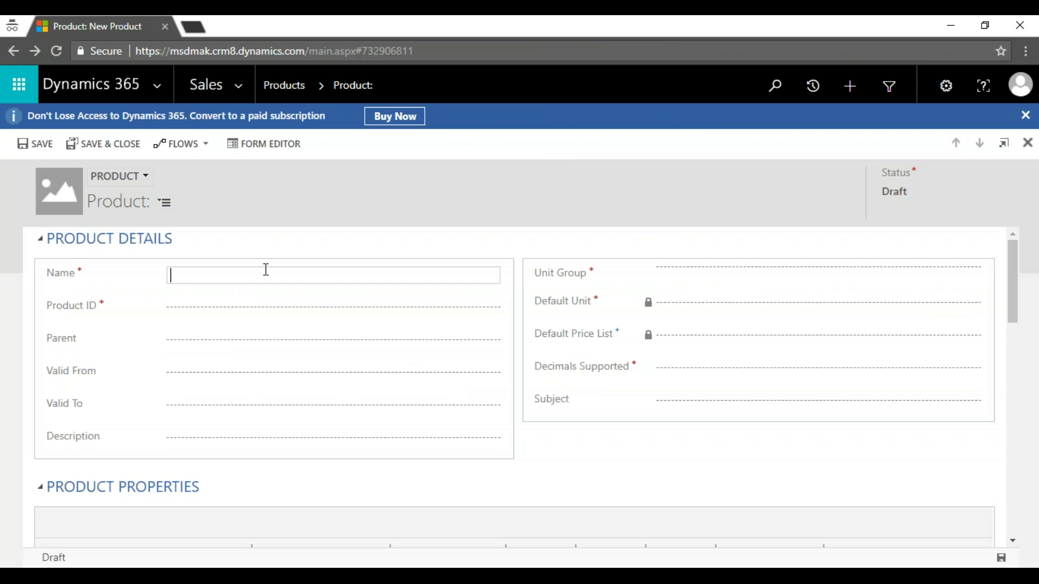
Step: Enter SAMSUNG S6 as the product name and S6-0001 as its product ID, and assign the Default Unit unit group
{"action": "type", "text": "SAMSUNG S6"}
{"action": "key", "text": "Tab"}
{"action": "type", "text": "S6-0001"}
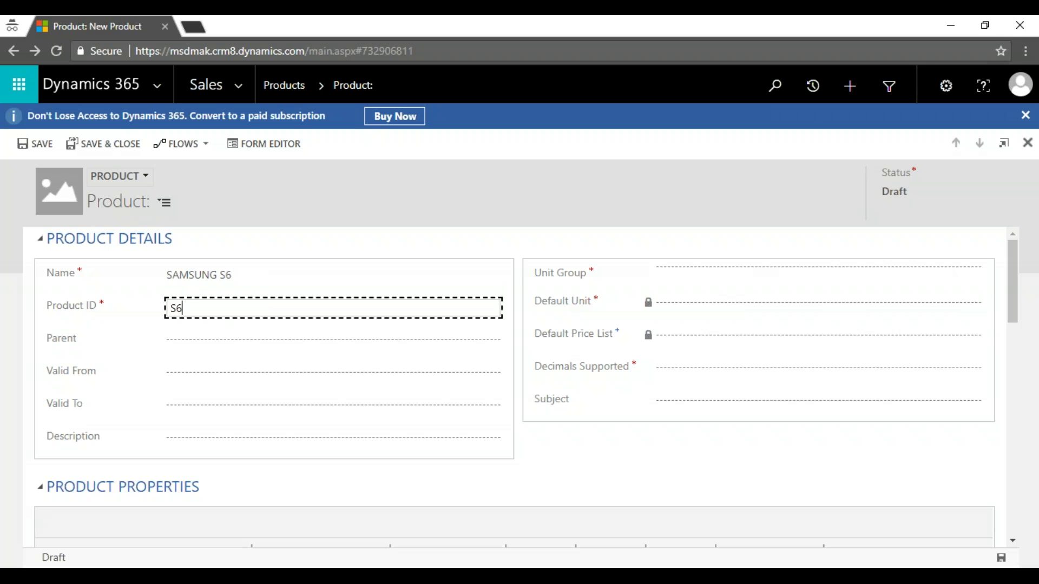
{"action": "left_click", "coordinate": [303, 373]}
{"action": "left_click", "coordinate": [757, 280]}
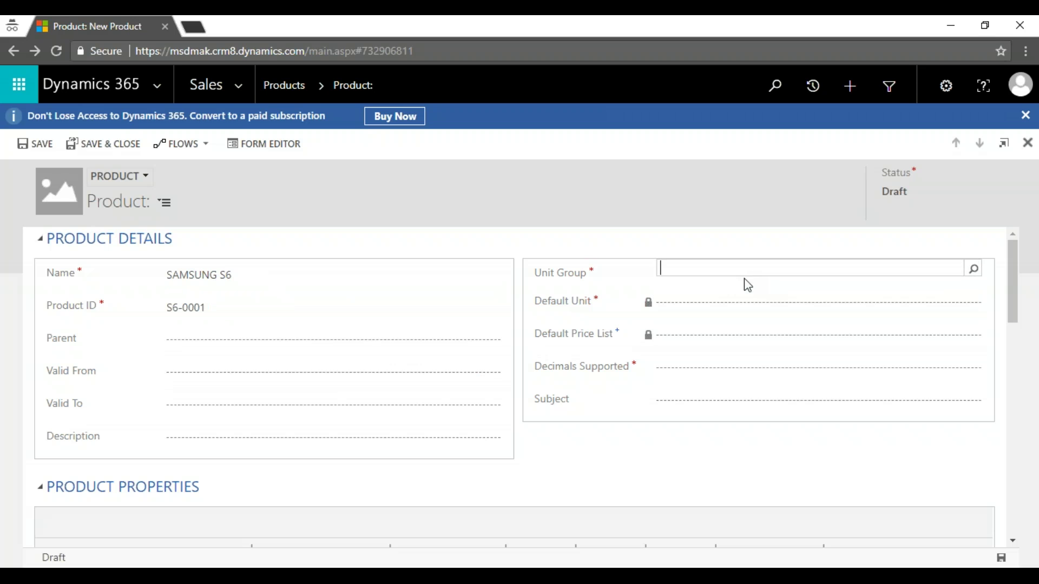
{"action": "type", "text": "DE"}
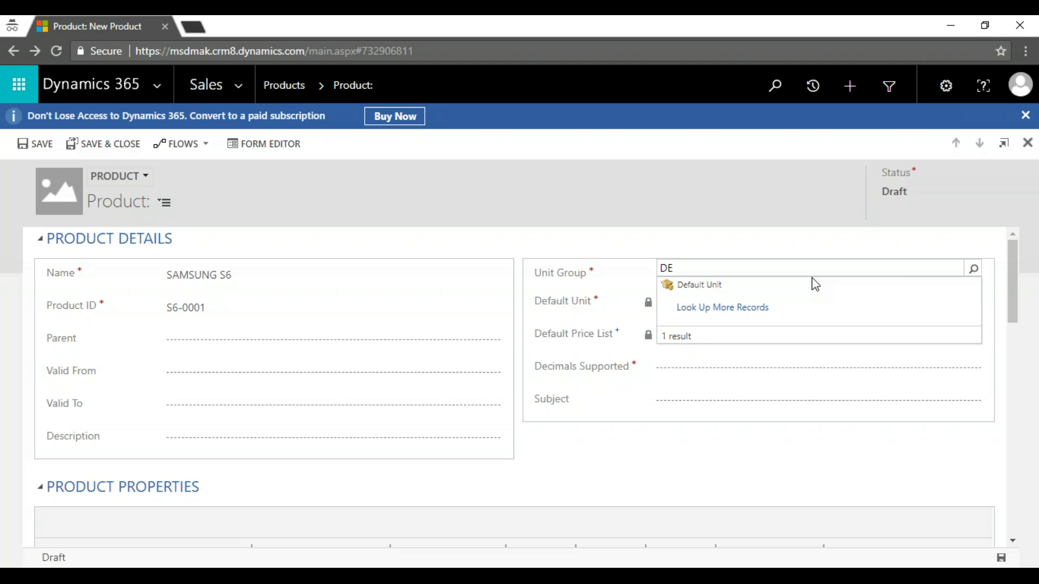
{"action": "left_click", "coordinate": [695, 287]}
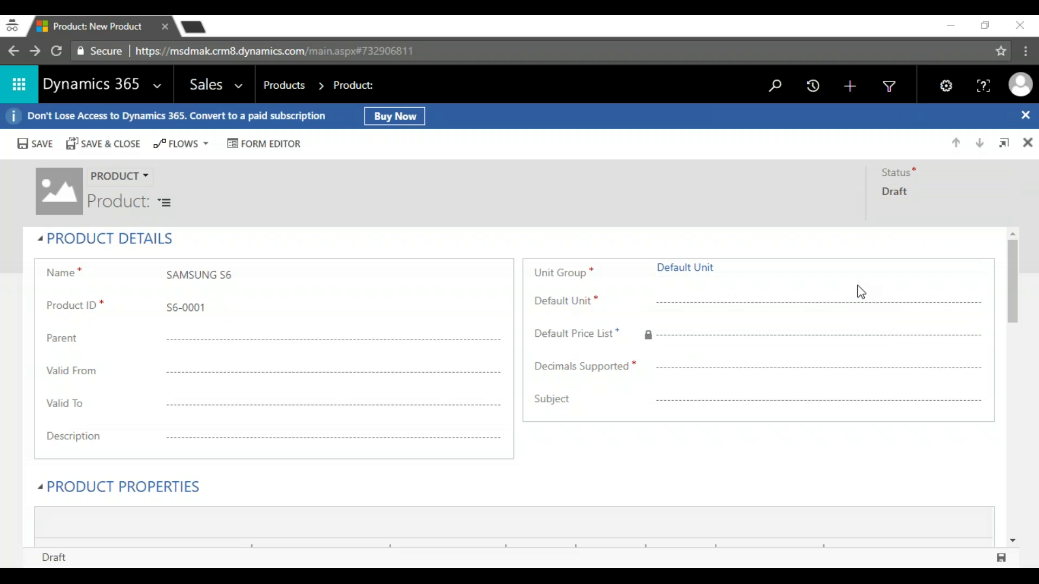
Step: Set the product's default unit to Primary Unit and decimals supported to 0, and save the record
{"action": "left_click", "coordinate": [797, 304]}
{"action": "left_click", "coordinate": [973, 304]}
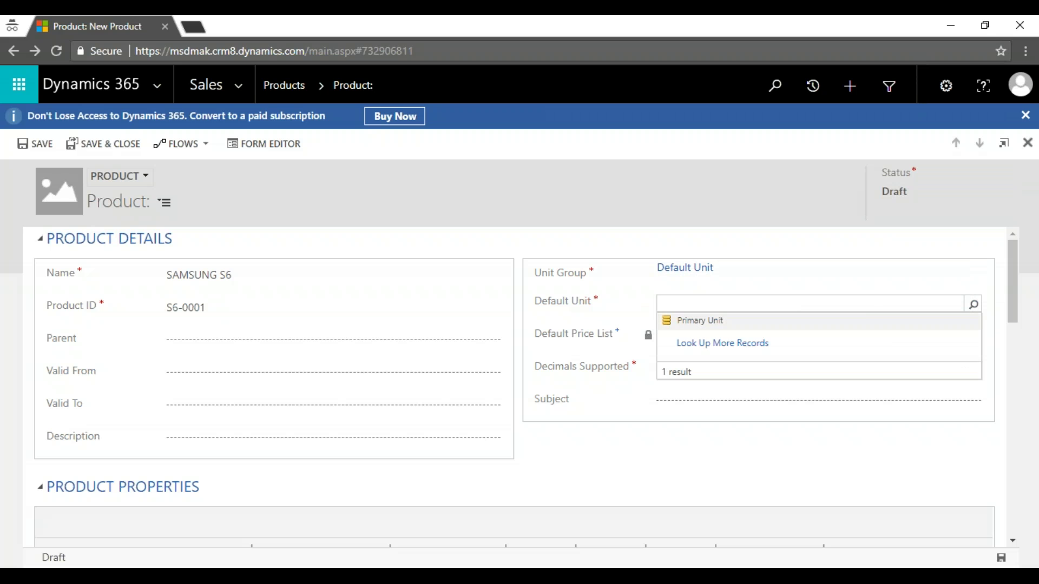
{"action": "left_click", "coordinate": [745, 365]}
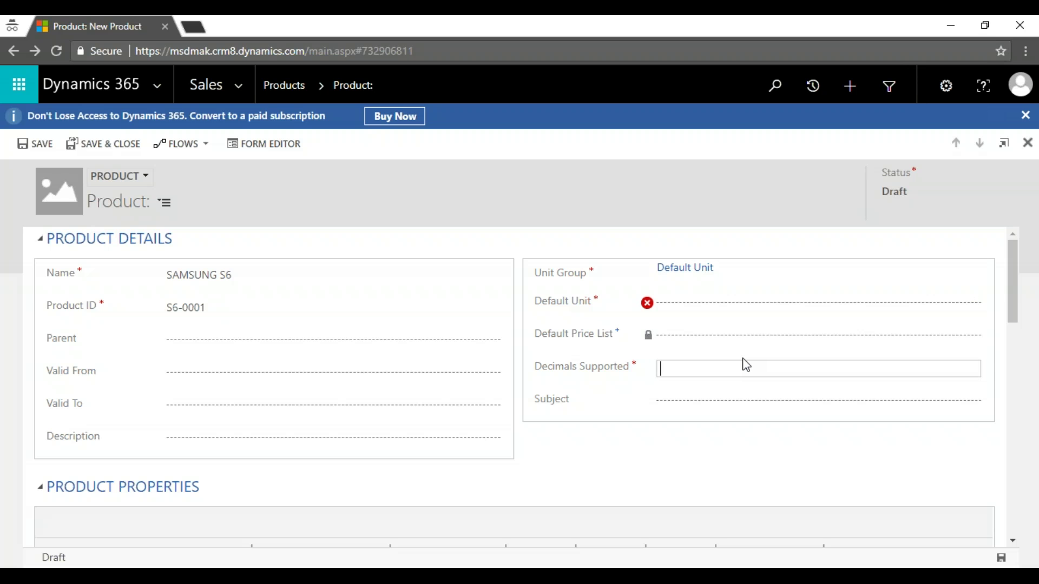
{"action": "type", "text": "0"}
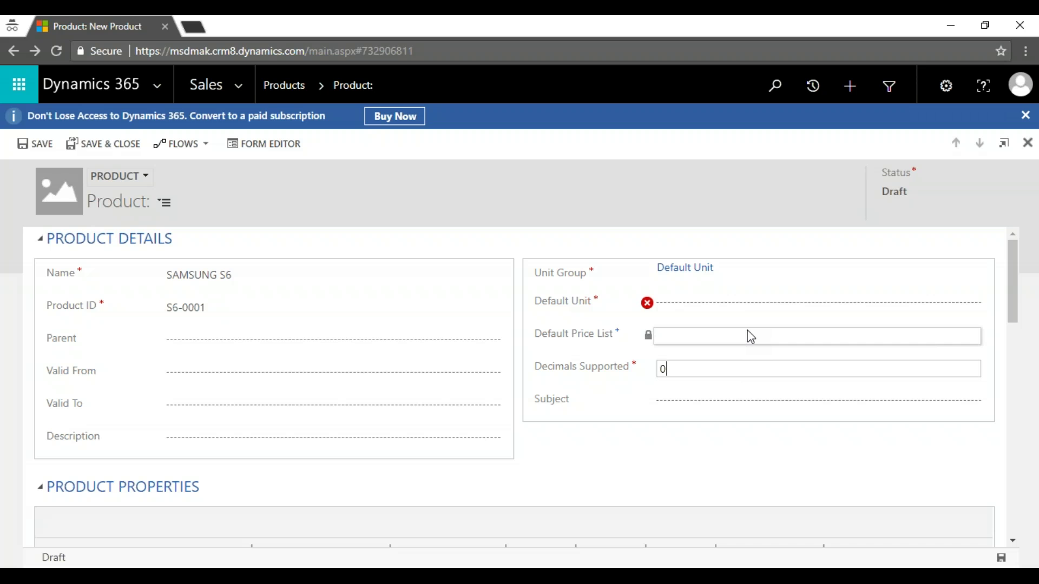
{"action": "left_click", "coordinate": [744, 302]}
{"action": "left_click", "coordinate": [972, 305]}
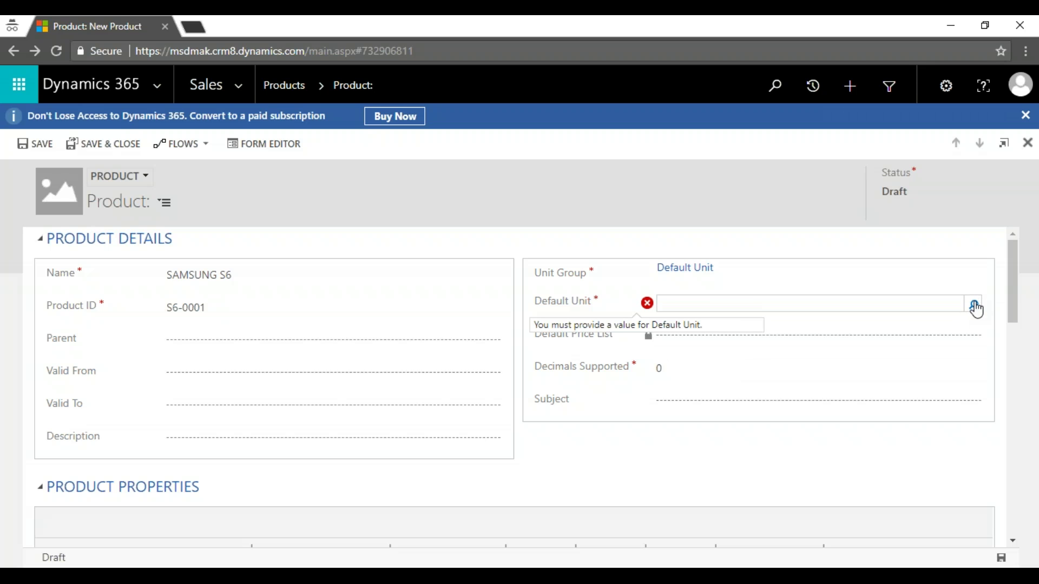
{"action": "left_click", "coordinate": [770, 321]}
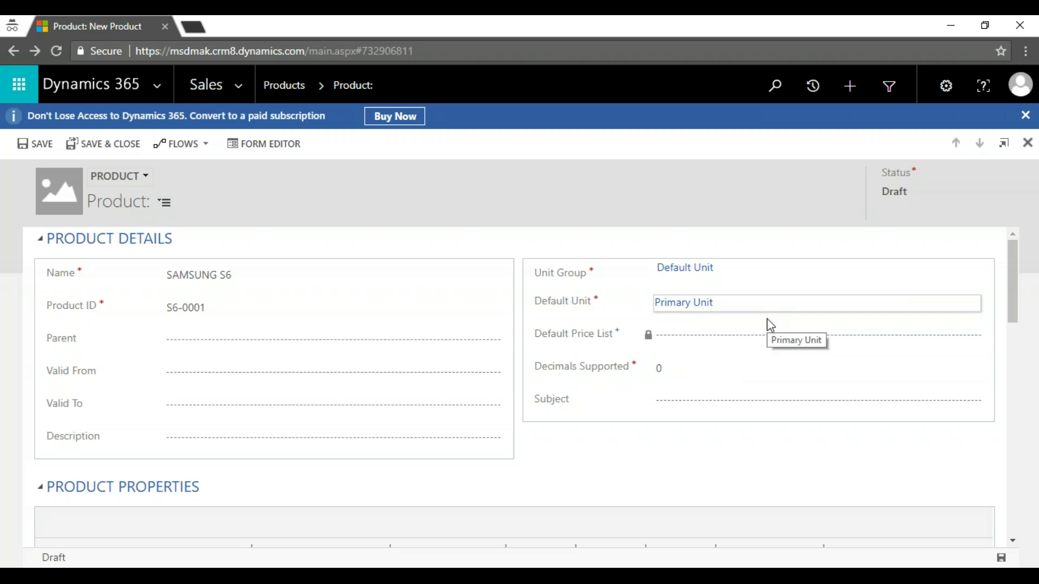
{"action": "left_click", "coordinate": [1002, 558]}
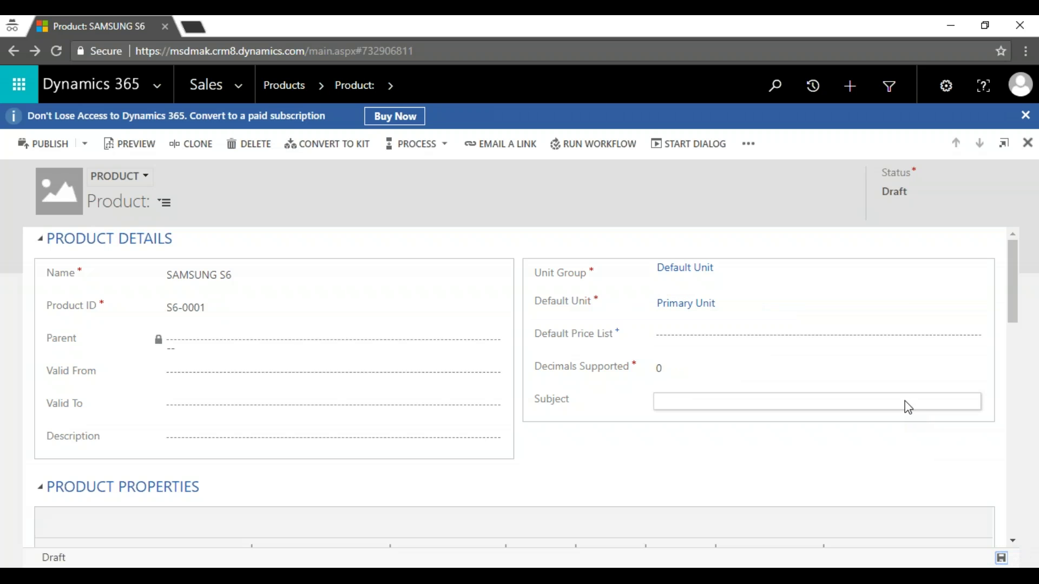
Step: Start creating a new price list from the product's Default Price List lookup and maximize its window
{"action": "left_click", "coordinate": [855, 334]}
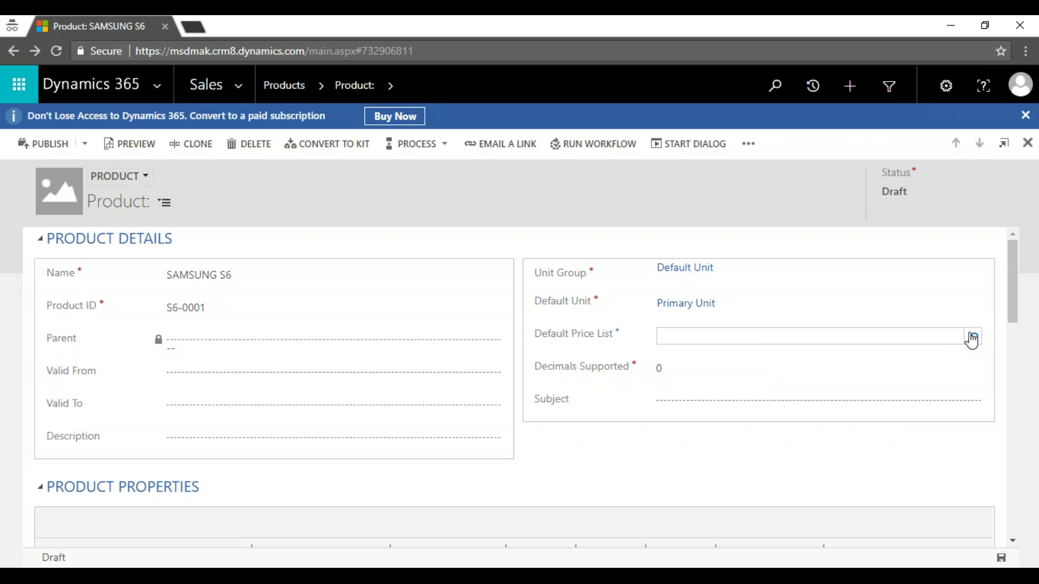
{"action": "left_click", "coordinate": [973, 337]}
{"action": "left_click", "coordinate": [755, 373]}
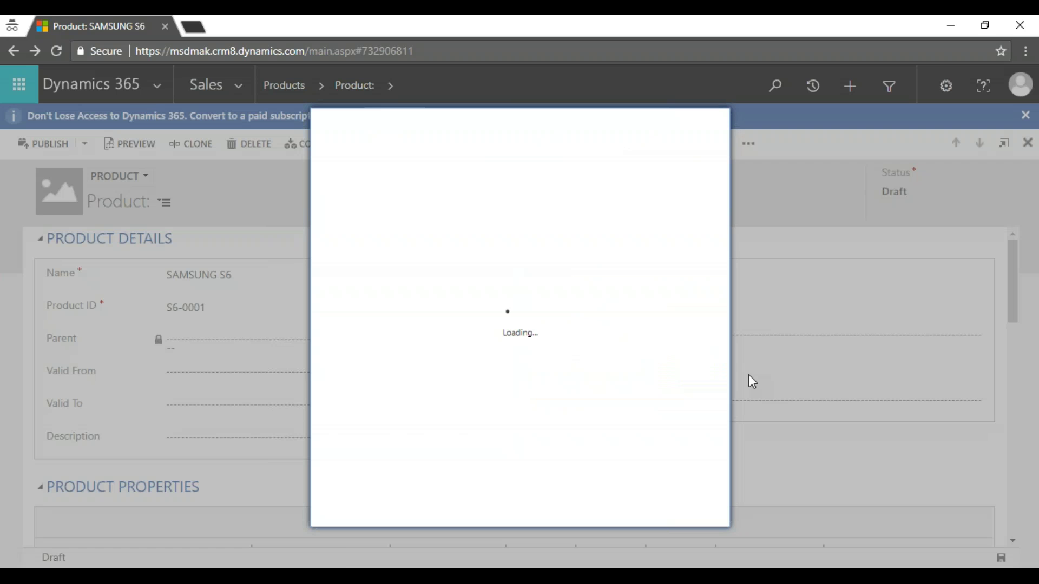
{"action": "left_click", "coordinate": [373, 510]}
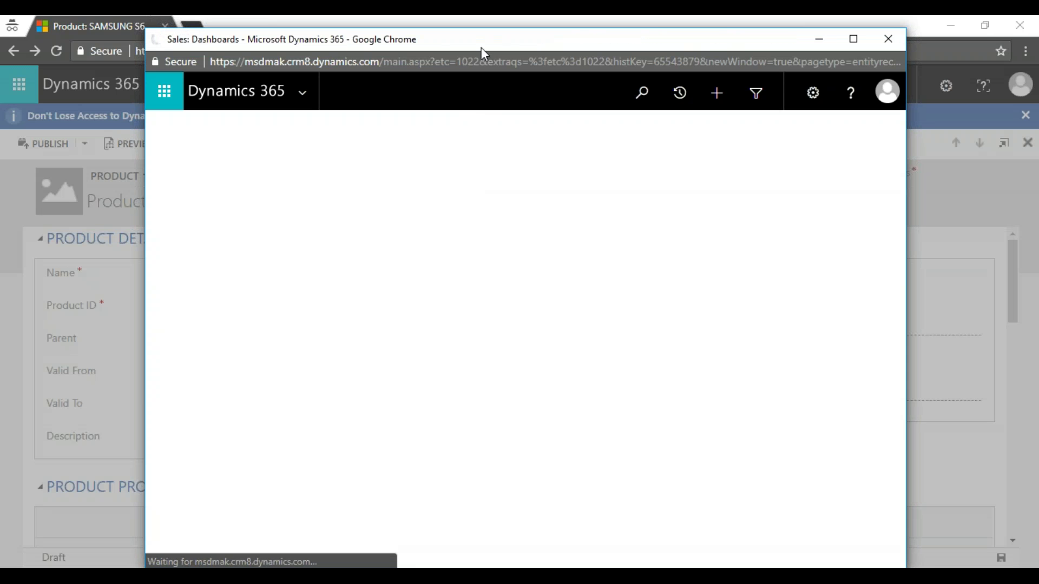
{"action": "double_click", "coordinate": [489, 42]}
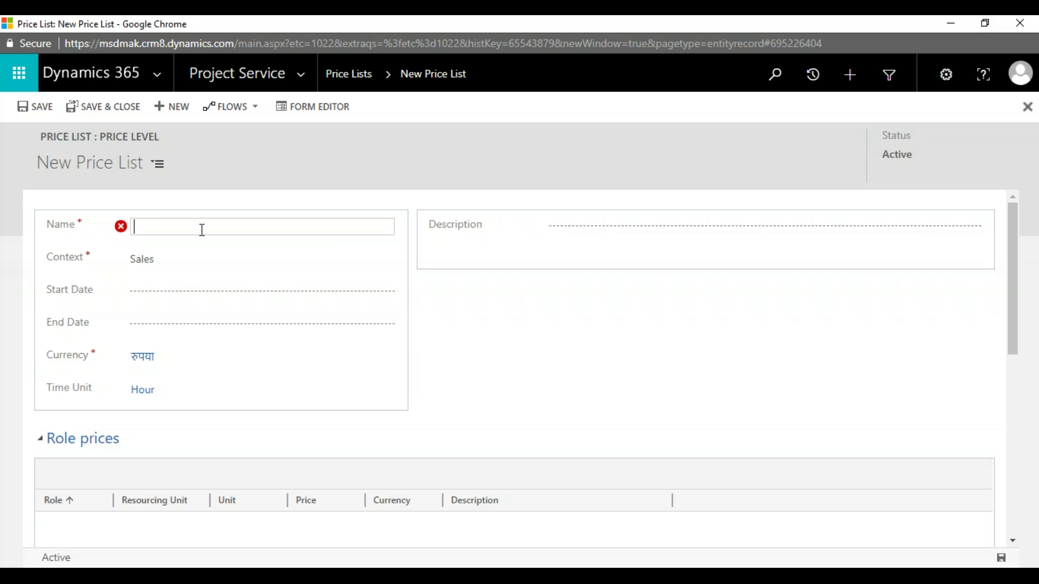
Step: Name the new price list SAMSUNG QUATER 1
{"action": "type", "text": "SAMSUNG QUATER 1"}
{"action": "key", "text": "Tab"}
{"action": "left_click", "coordinate": [277, 364]}
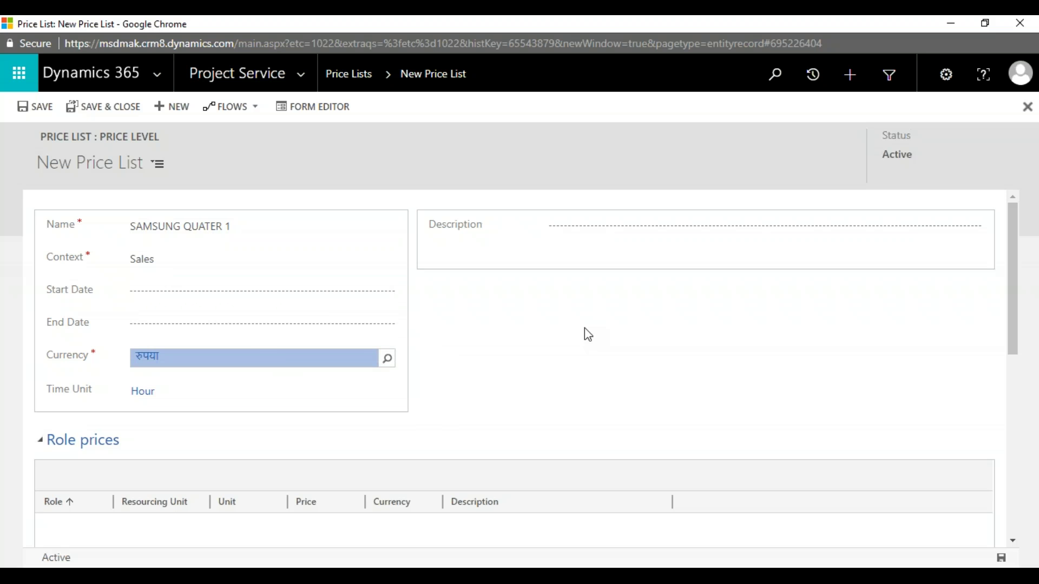
Step: Set the price list's start date to 31-05-2018 and end date to 31-08-2018, and save it
{"action": "left_click", "coordinate": [259, 292]}
{"action": "left_click", "coordinate": [371, 293]}
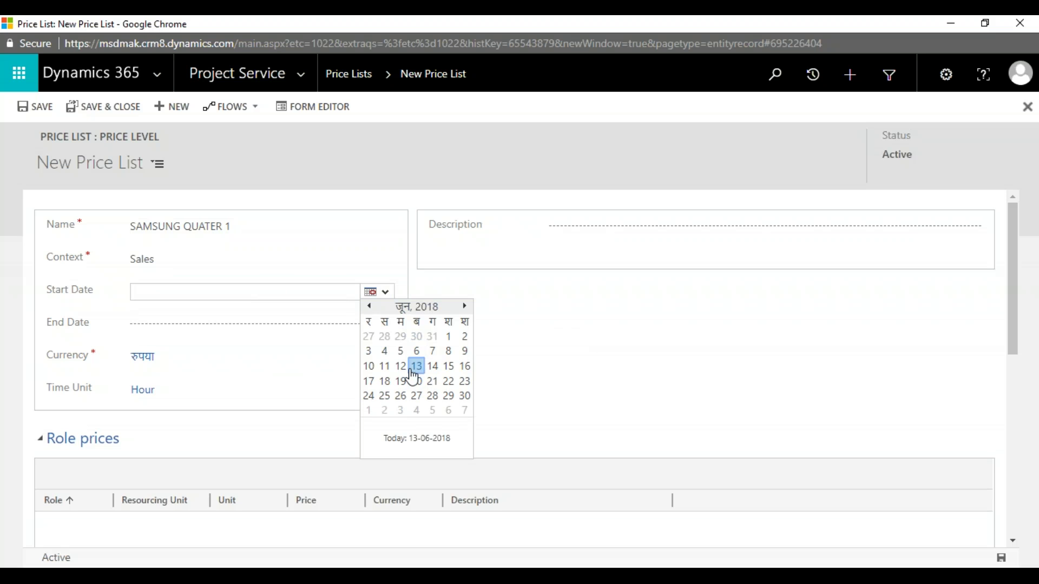
{"action": "left_click", "coordinate": [433, 338]}
{"action": "left_click", "coordinate": [346, 329]}
{"action": "left_click", "coordinate": [369, 324]}
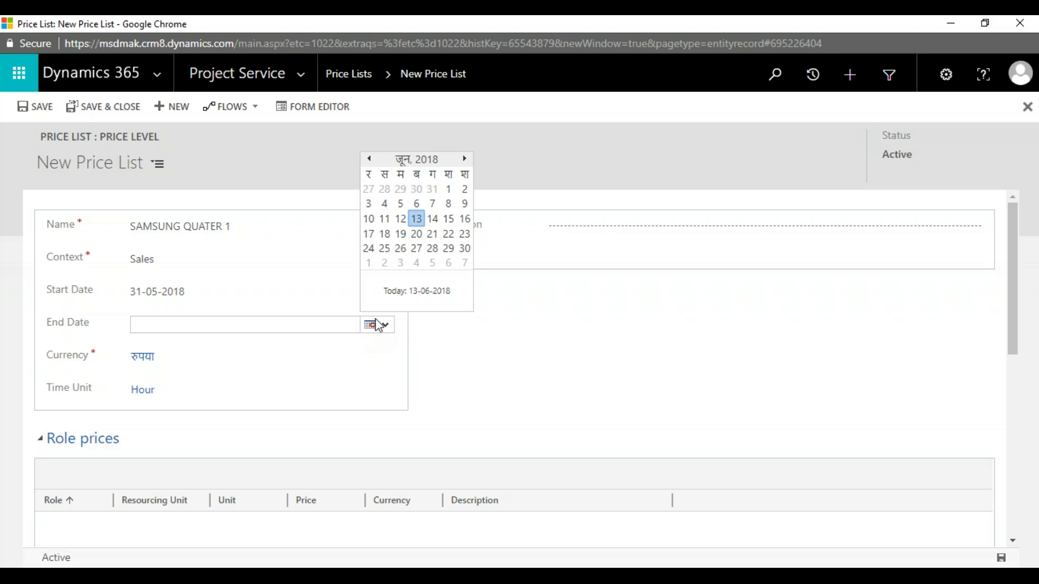
{"action": "left_click", "coordinate": [464, 158]}
{"action": "left_click", "coordinate": [464, 158]}
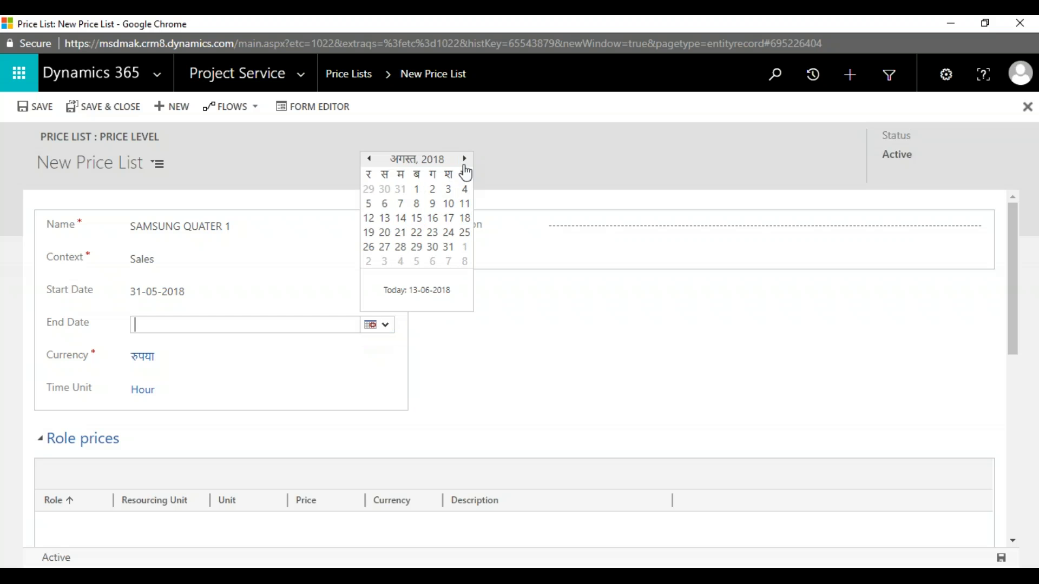
{"action": "left_click", "coordinate": [450, 249]}
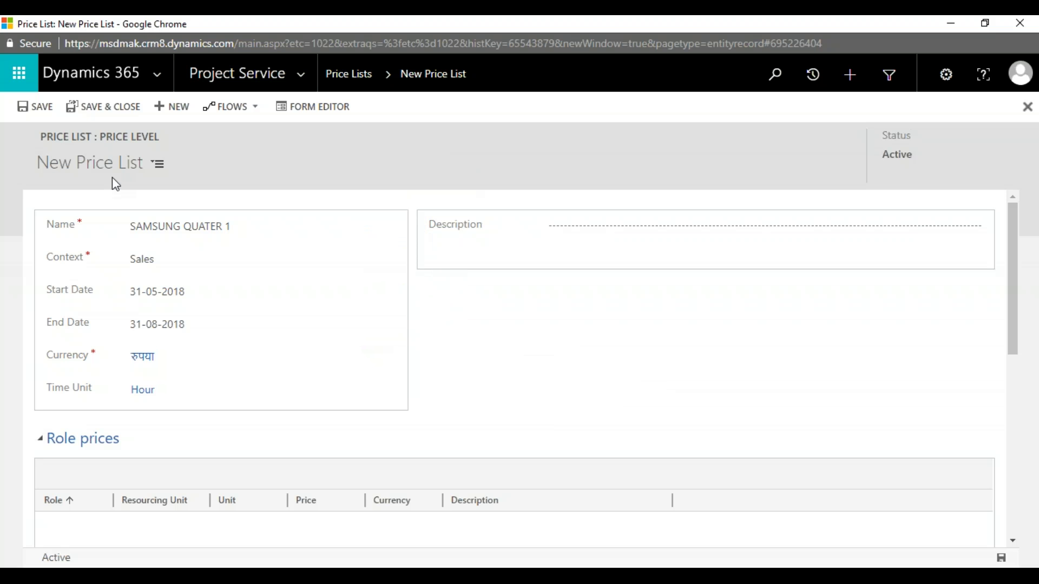
{"action": "left_click", "coordinate": [41, 113]}
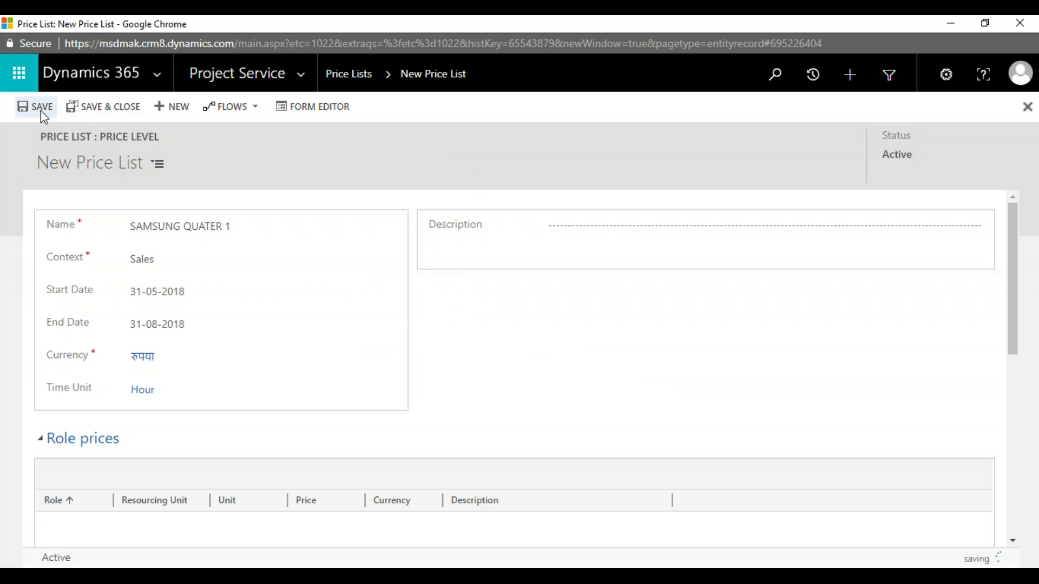
{"action": "scroll", "coordinate": [678, 373], "scroll_direction": "down", "scroll_amount": 6}
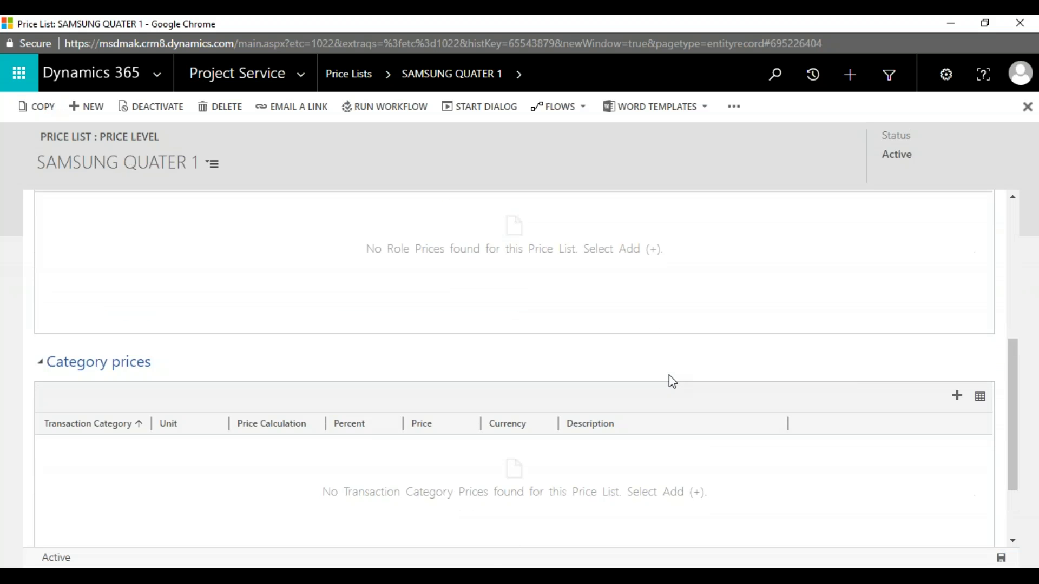
{"action": "scroll", "coordinate": [669, 375], "scroll_direction": "up", "scroll_amount": 6}
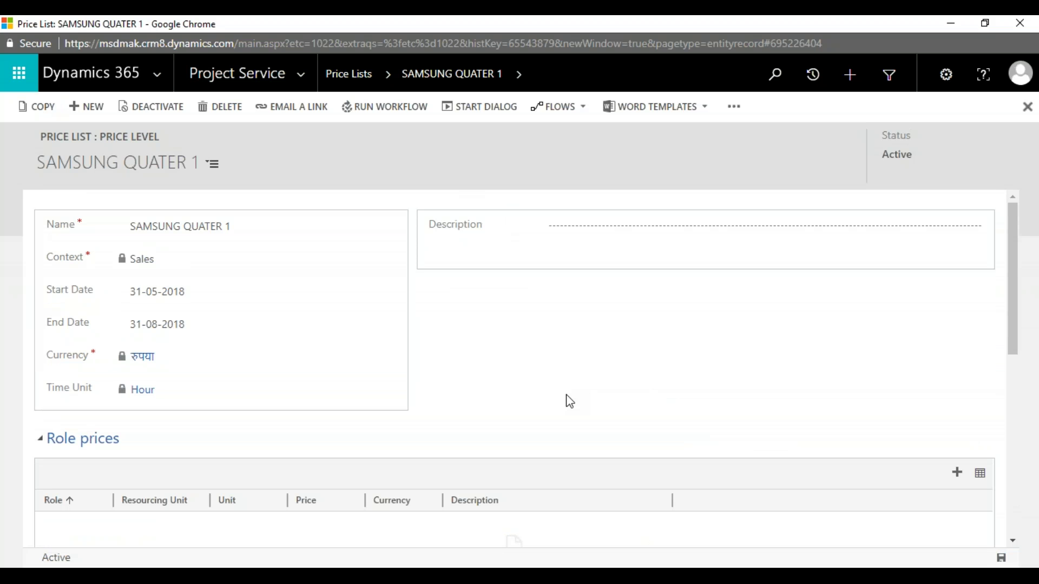
{"action": "left_click", "coordinate": [954, 470]}
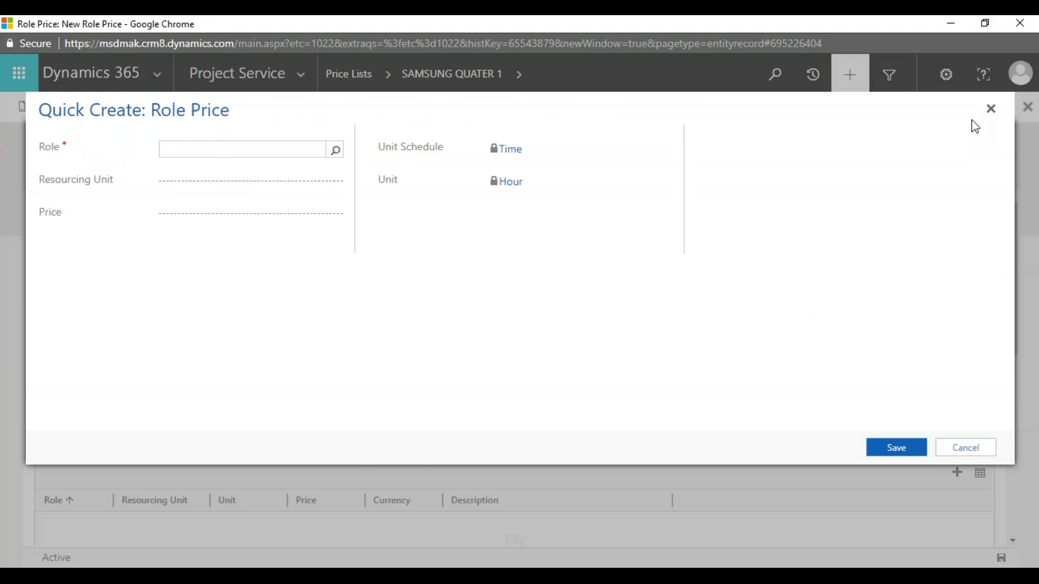
{"action": "left_click", "coordinate": [991, 109]}
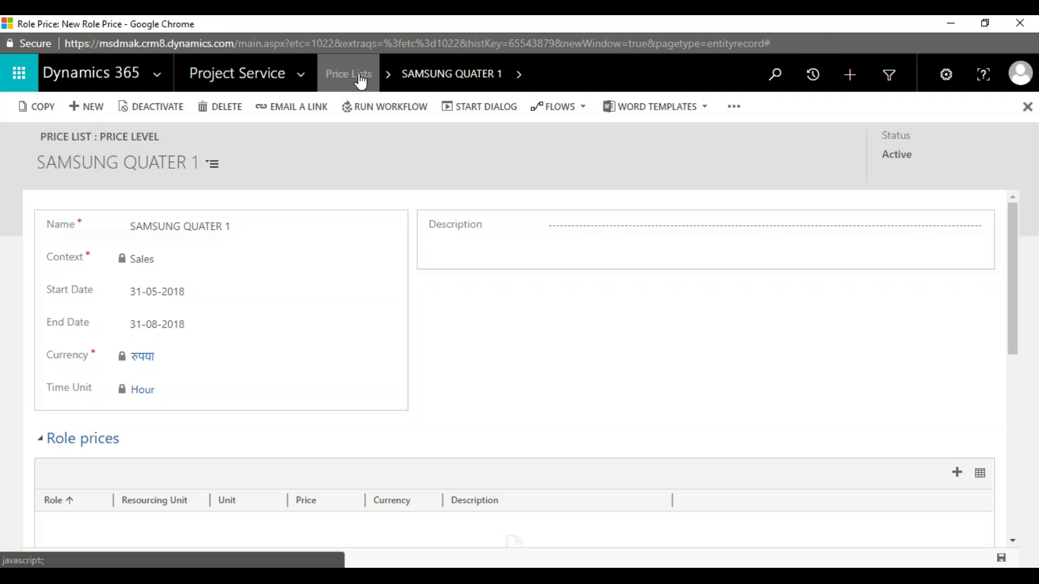
Step: Reopen SAMSUNG QUATER 1 from the active price lists and start a new item under its Price List Items
{"action": "left_click", "coordinate": [361, 81]}
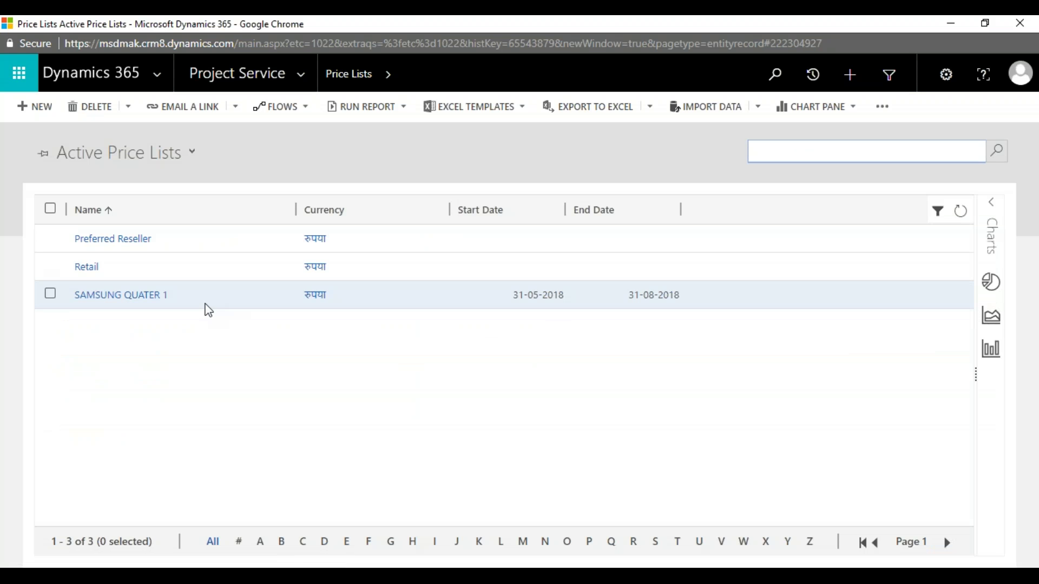
{"action": "left_click", "coordinate": [147, 299]}
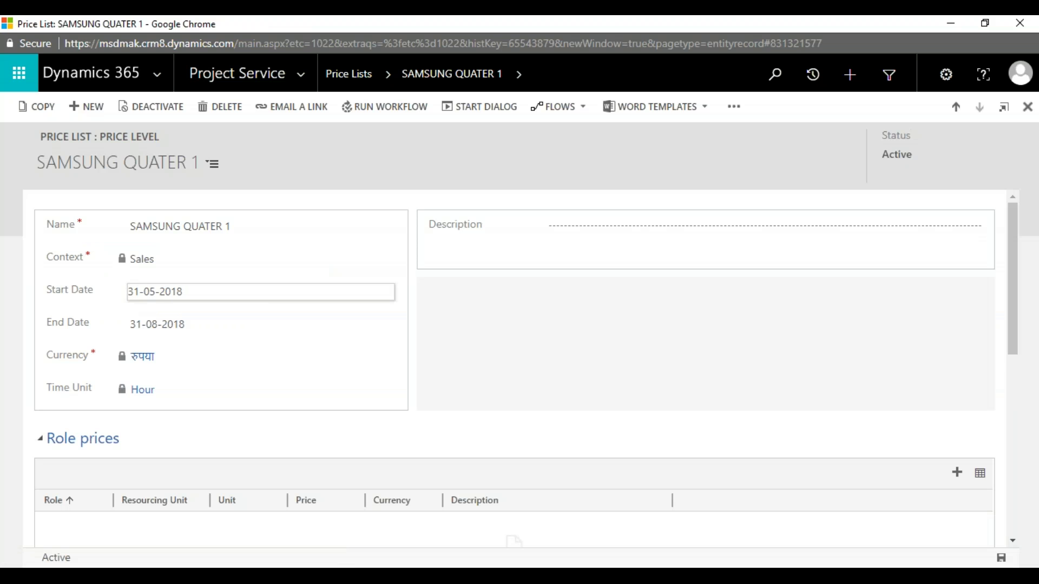
{"action": "scroll", "coordinate": [525, 376], "scroll_direction": "down", "scroll_amount": 8}
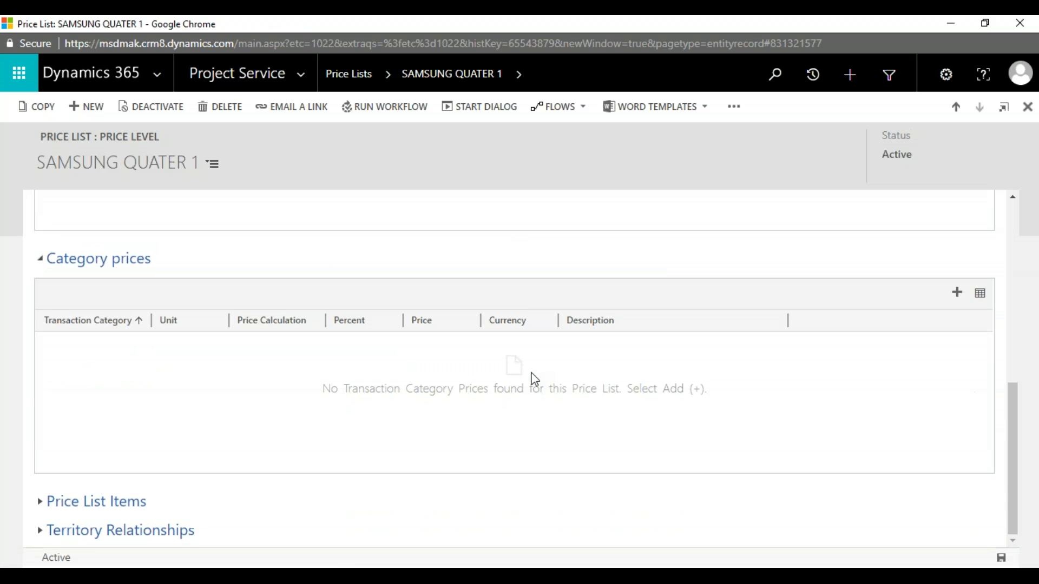
{"action": "left_click", "coordinate": [130, 502]}
{"action": "scroll", "coordinate": [362, 466], "scroll_direction": "down", "scroll_amount": 4}
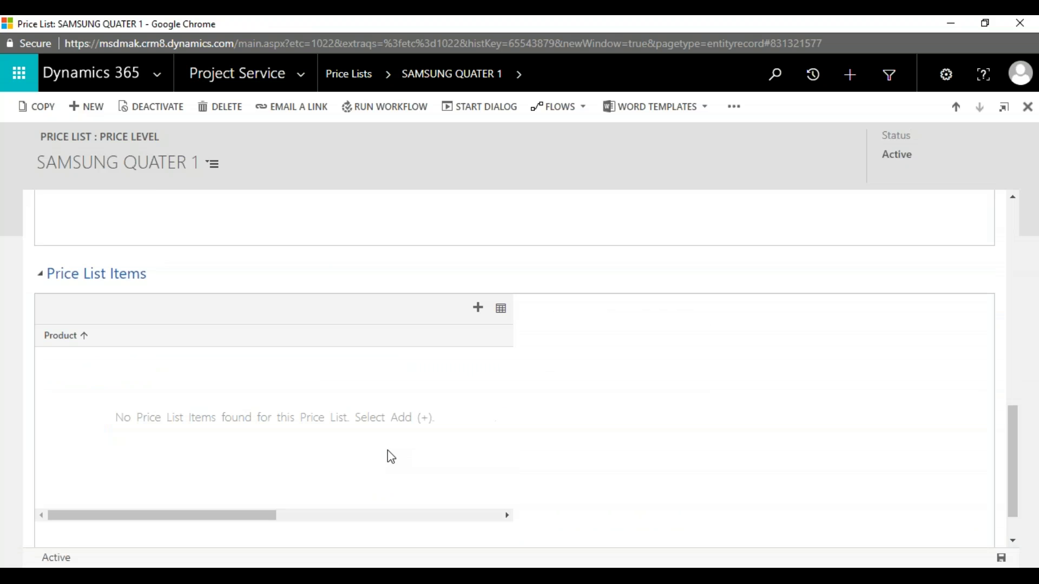
{"action": "scroll", "coordinate": [387, 455], "scroll_direction": "down", "scroll_amount": 1}
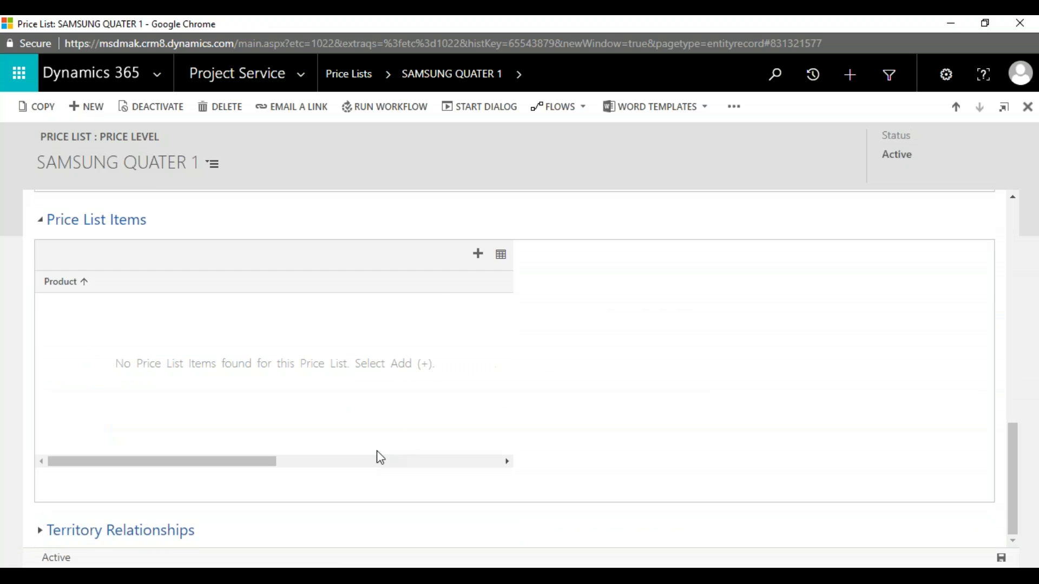
{"action": "left_click", "coordinate": [479, 255]}
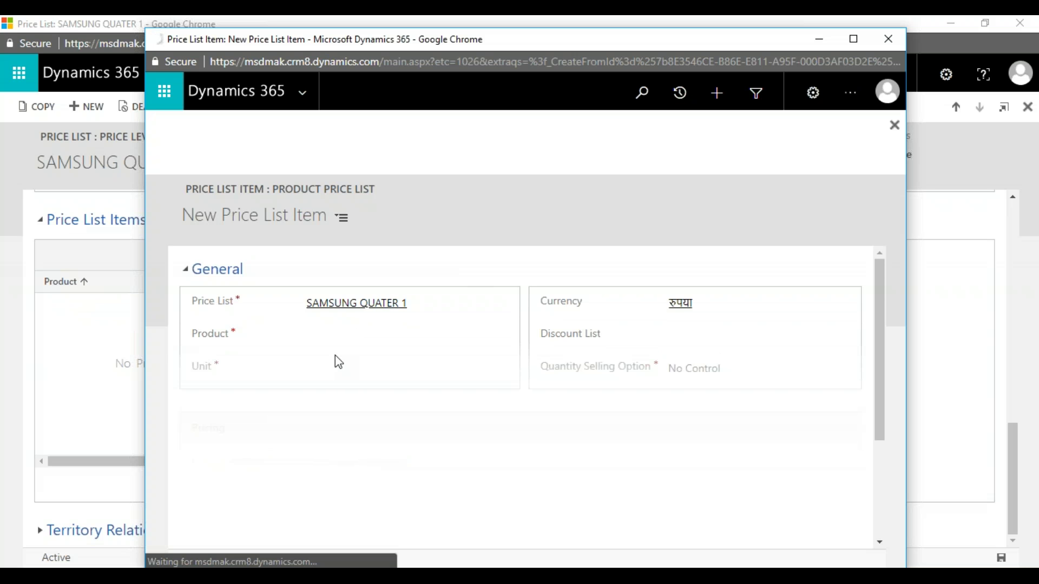
Step: Set the new price list item's product to SAMSUNG S6 and its unit to Primary Unit
{"action": "left_click", "coordinate": [333, 303]}
{"action": "left_click", "coordinate": [507, 303]}
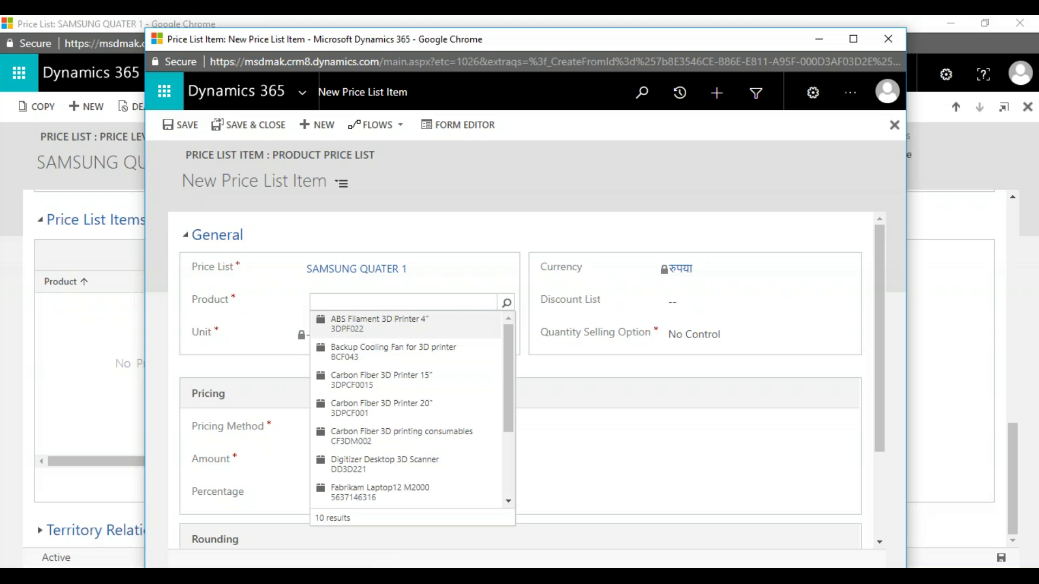
{"action": "key", "text": "Escape"}
{"action": "type", "text": "SAMS"}
{"action": "key", "text": "BackSpace"}
{"action": "key", "text": "BackSpace"}
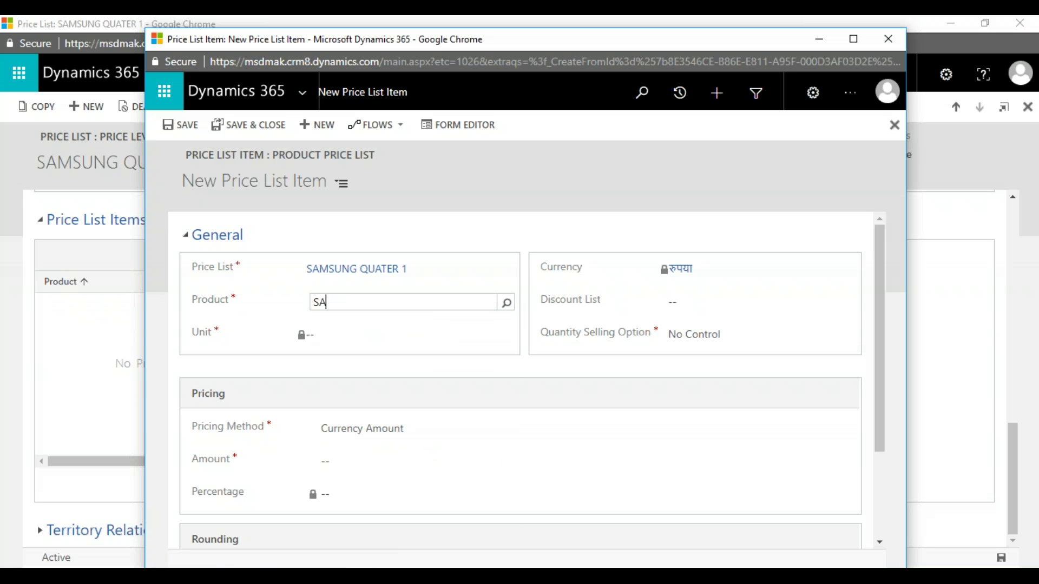
{"action": "type", "text": "MSUNG"}
{"action": "left_click", "coordinate": [410, 324]}
{"action": "left_click", "coordinate": [441, 337]}
{"action": "left_click", "coordinate": [506, 336]}
{"action": "left_click", "coordinate": [450, 352]}
Step: Start creating a new discount list from the price list item's Discount List record lookup
{"action": "left_click", "coordinate": [686, 303]}
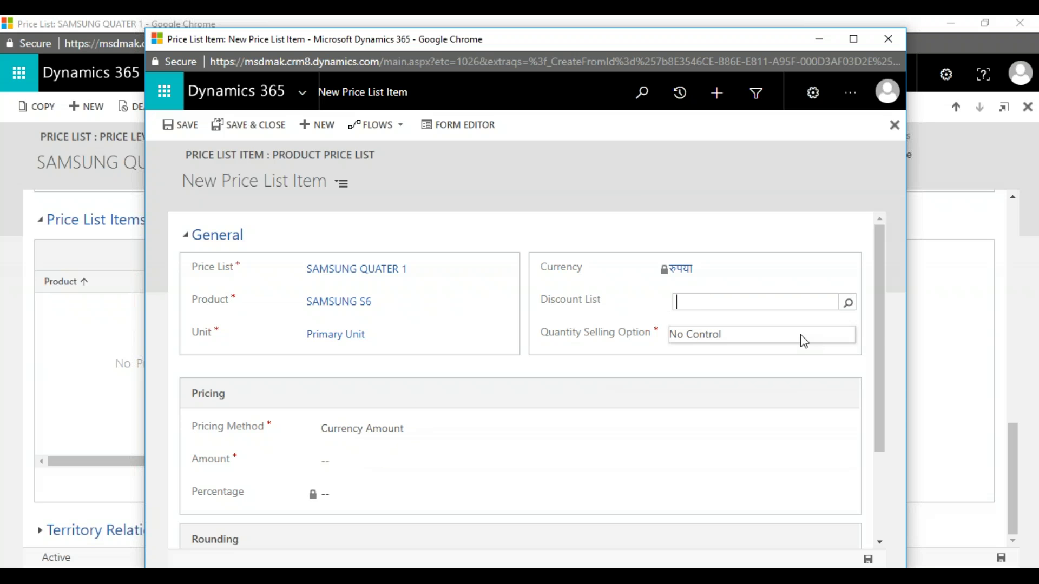
{"action": "left_click", "coordinate": [847, 304]}
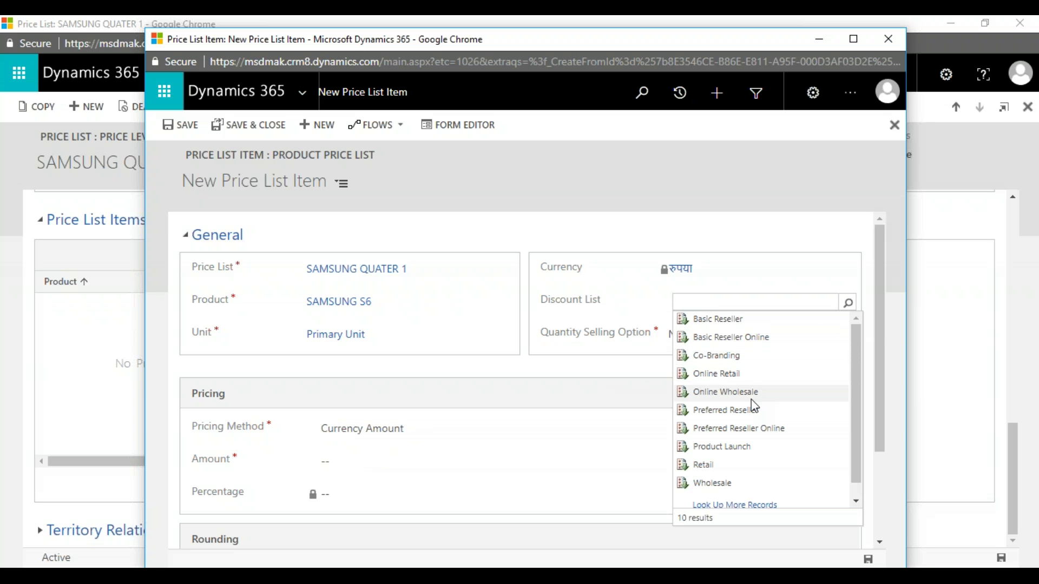
{"action": "scroll", "coordinate": [747, 414], "scroll_direction": "down", "scroll_amount": 1}
{"action": "key", "text": "Down"}
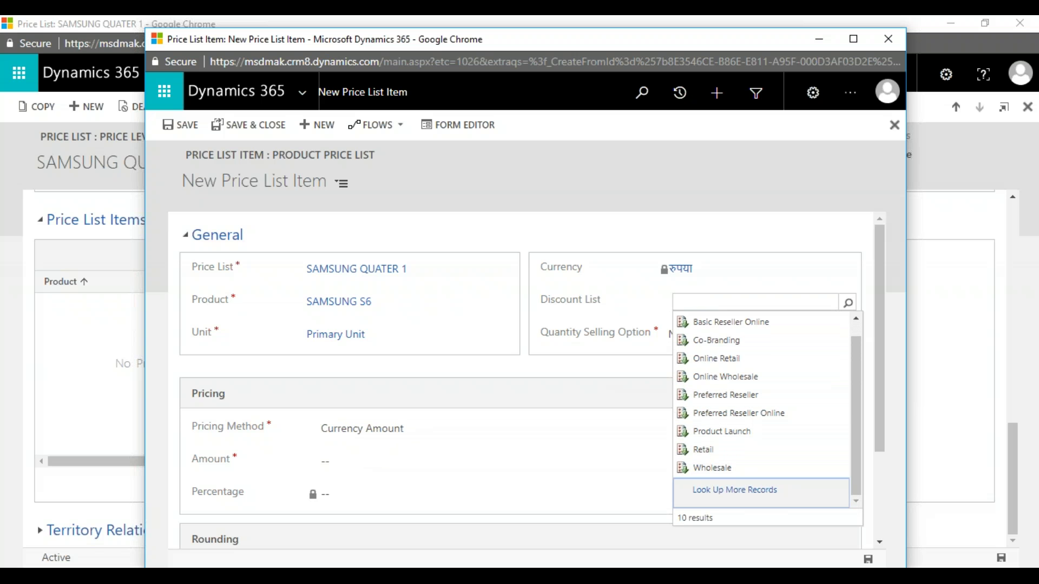
{"action": "left_click", "coordinate": [779, 491]}
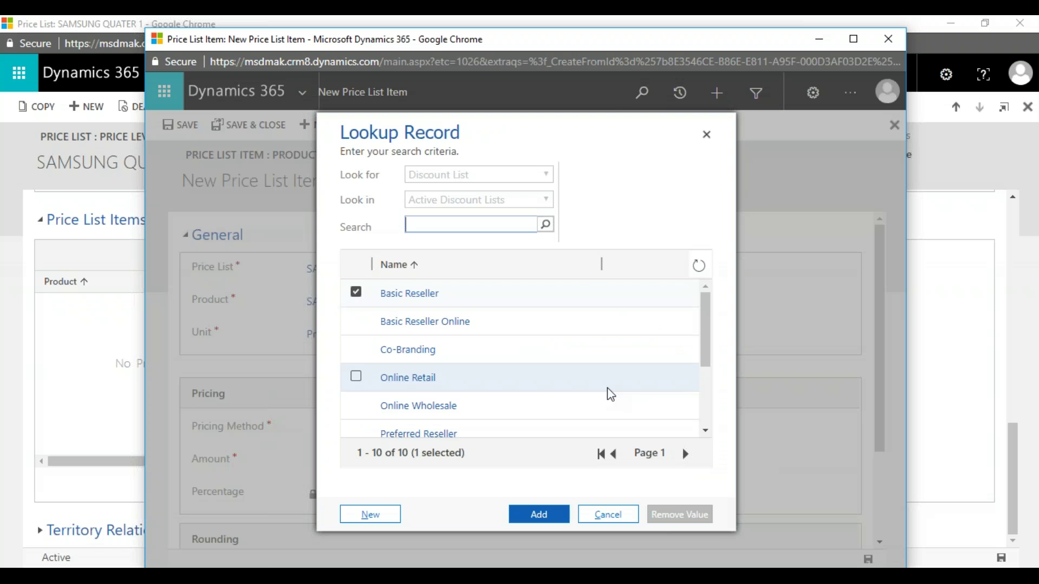
{"action": "left_click", "coordinate": [376, 523]}
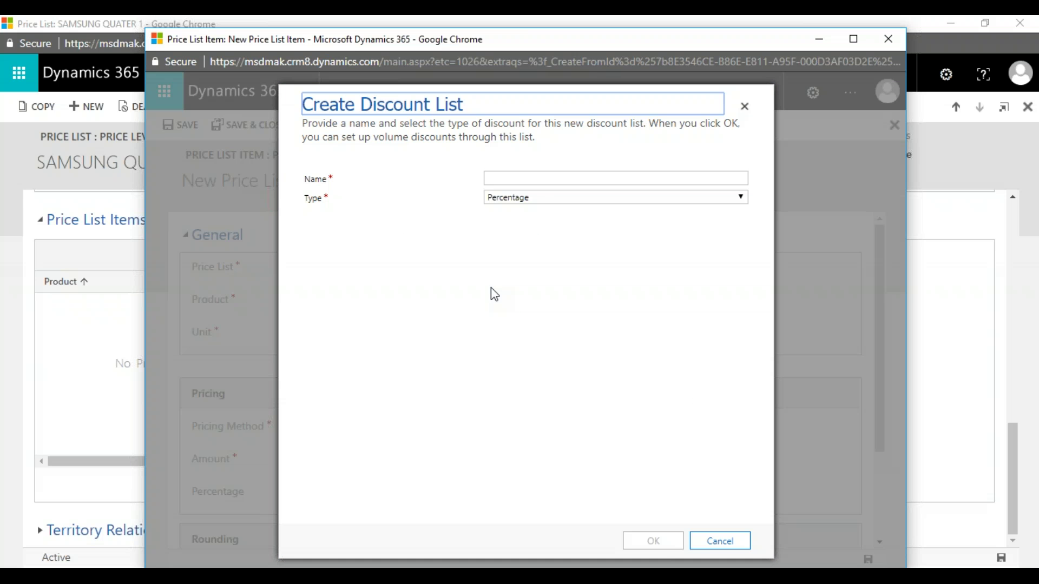
Step: Name the discount list SAMSUNG DISCOUNT, choose the Percentage type and create it
{"action": "left_click", "coordinate": [554, 177]}
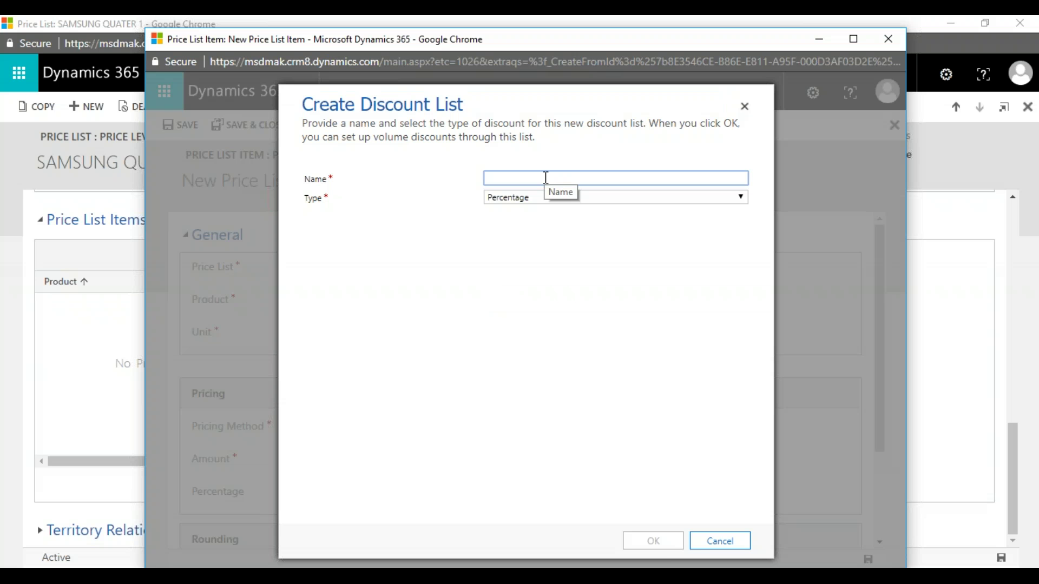
{"action": "type", "text": "SAMSUNG D"}
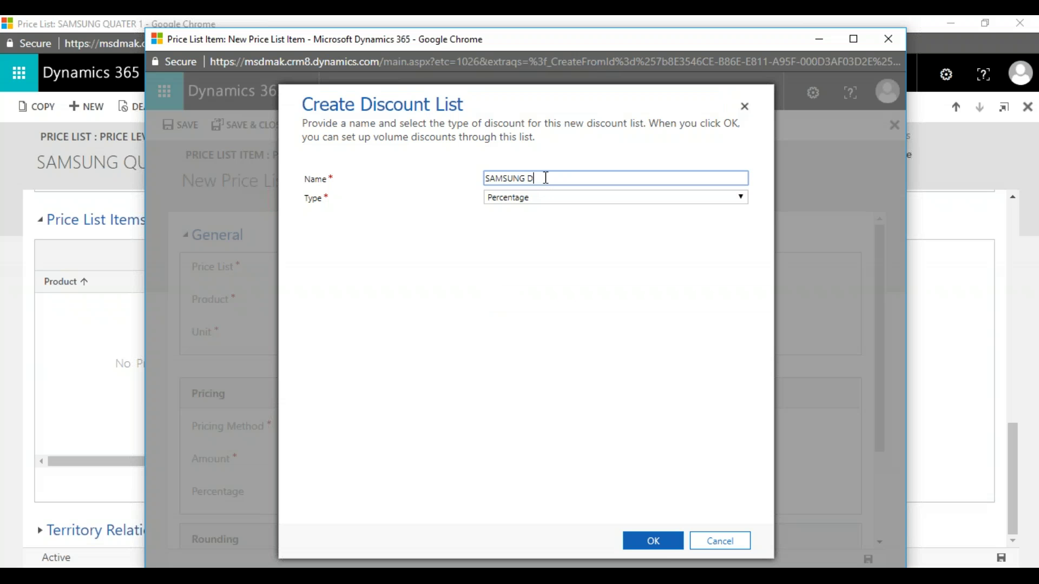
{"action": "type", "text": "ISCOUNT"}
{"action": "left_click", "coordinate": [552, 198]}
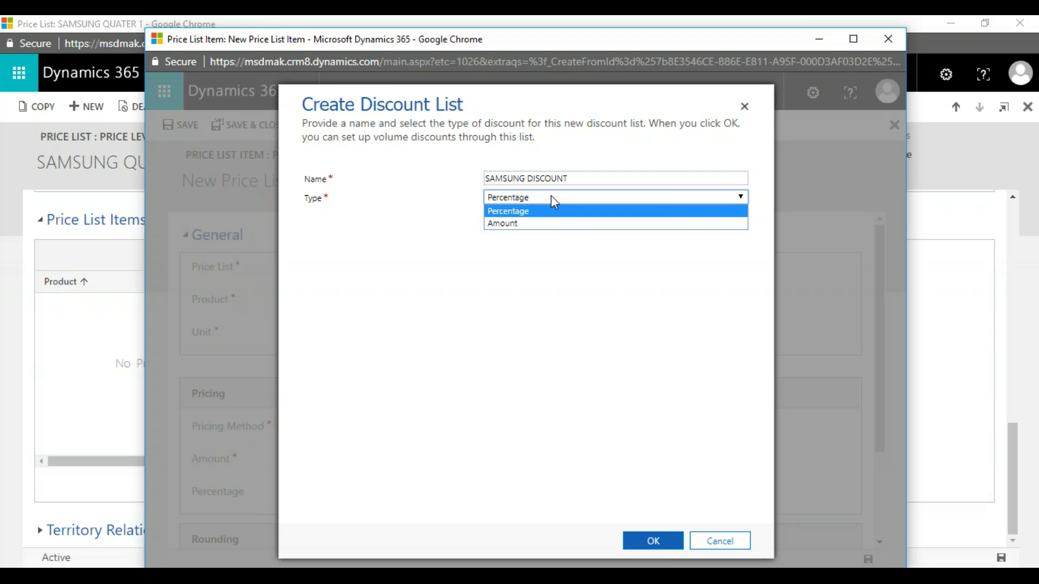
{"action": "left_click", "coordinate": [551, 212]}
{"action": "left_click", "coordinate": [660, 543]}
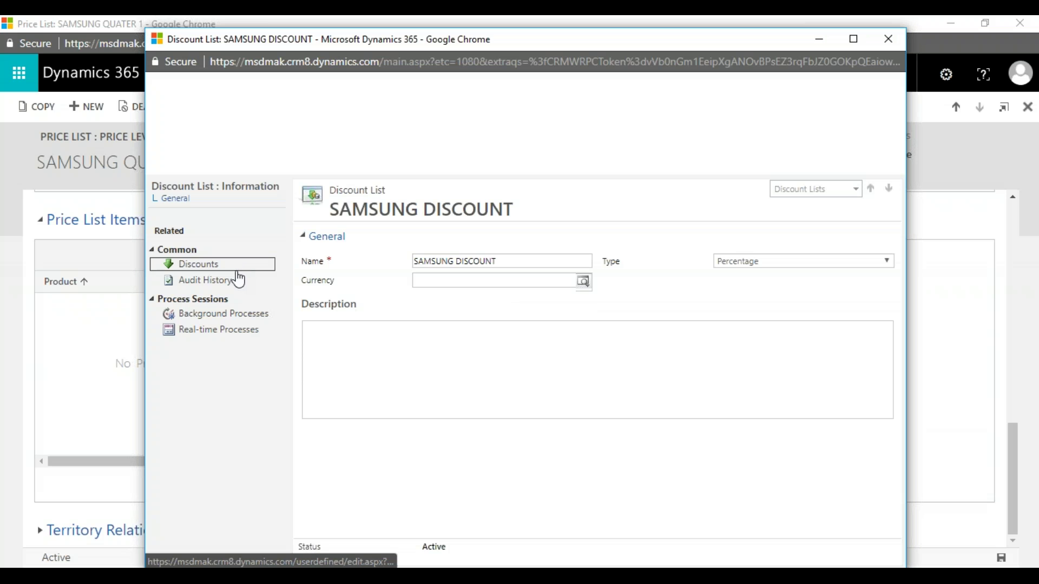
Step: Add a discount to SAMSUNG DISCOUNT with begin quantity 10, end quantity 20 and percentage 10, and save and close it
{"action": "left_click", "coordinate": [202, 269]}
{"action": "left_click", "coordinate": [178, 142]}
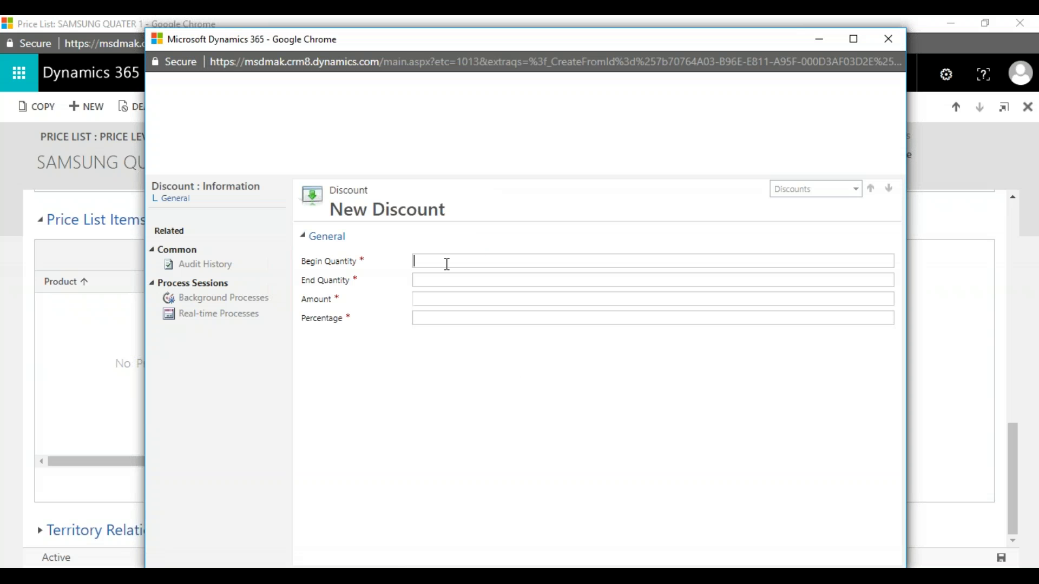
{"action": "type", "text": "0"}
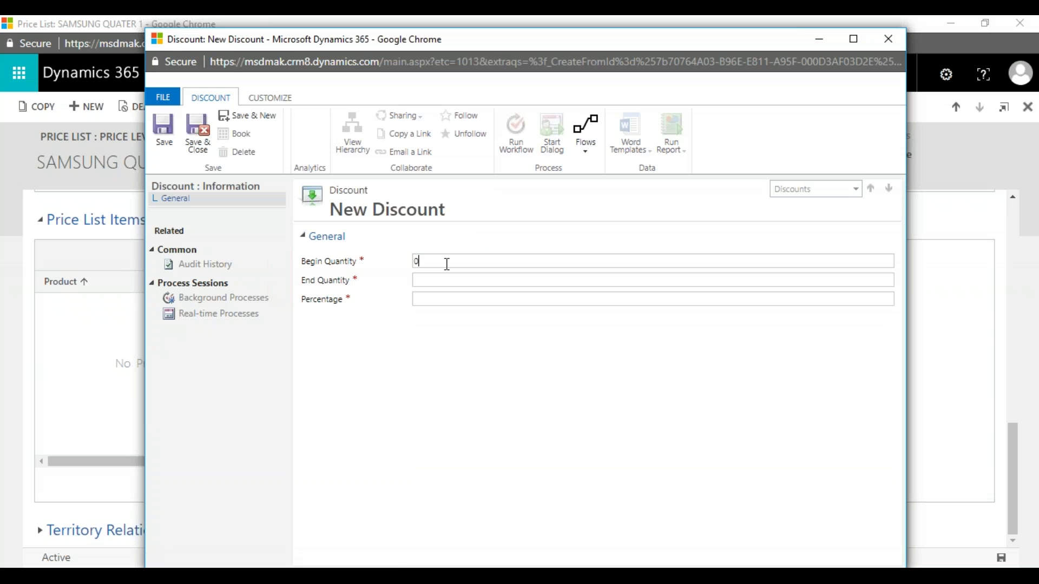
{"action": "key", "text": "BackSpace"}
{"action": "type", "text": "10"}
{"action": "key", "text": "Tab"}
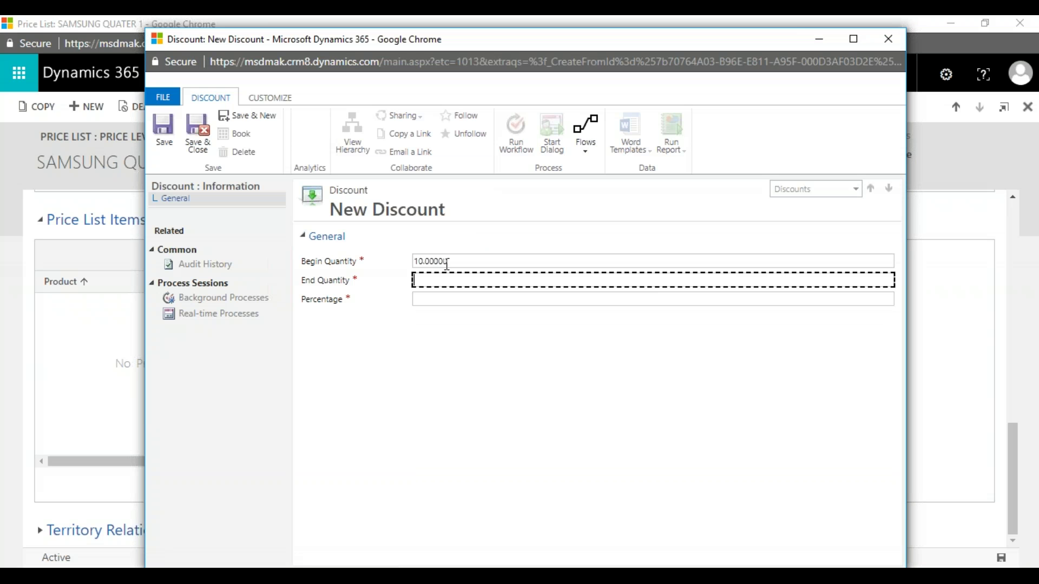
{"action": "type", "text": "20"}
{"action": "key", "text": "Tab"}
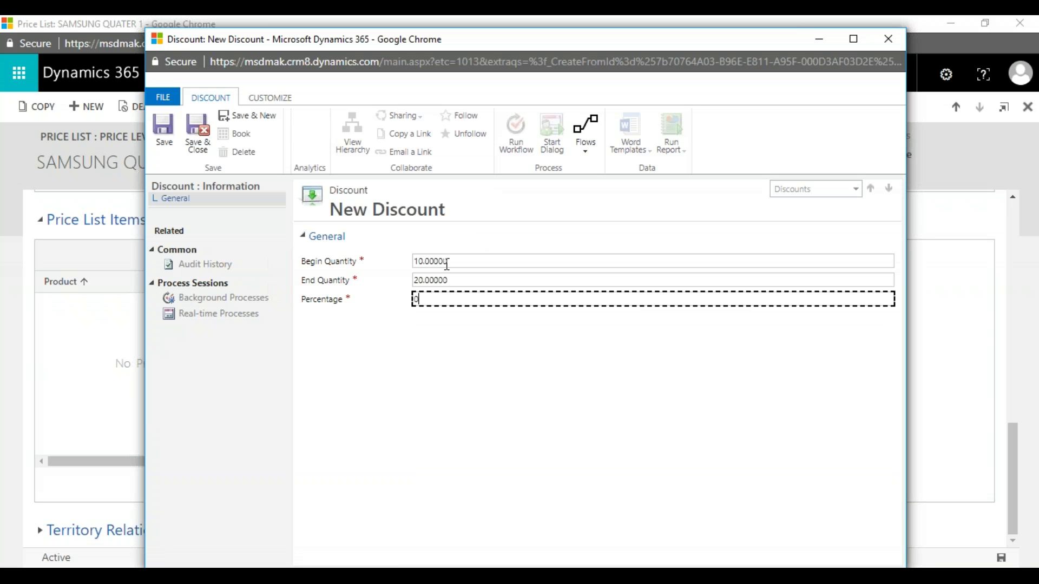
{"action": "key", "text": "BackSpace"}
{"action": "type", "text": "10"}
{"action": "key", "text": "Tab"}
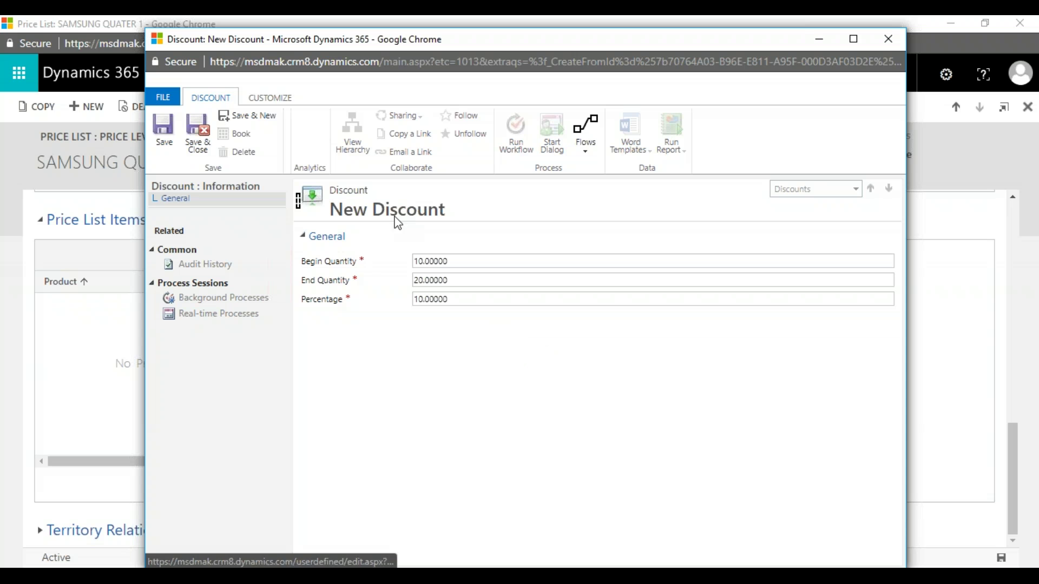
{"action": "left_click", "coordinate": [197, 132]}
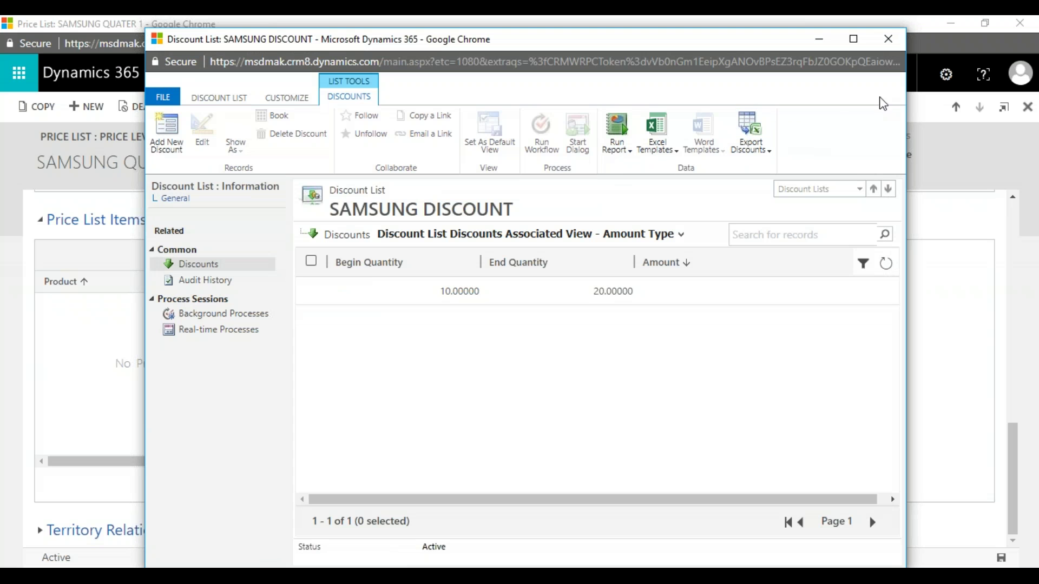
Step: Leave the discount list record and assign SAMSUNG DISCOUNT as the price list item's discount list
{"action": "left_click_drag", "start_coordinate": [686, 51], "coordinate": [655, 131]}
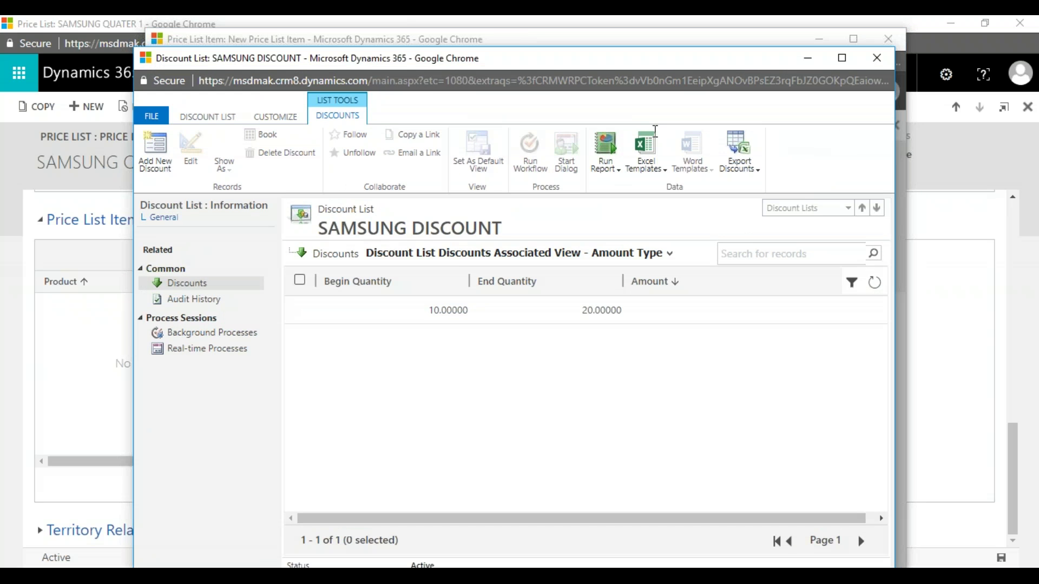
{"action": "left_click", "coordinate": [848, 139]}
{"action": "left_click", "coordinate": [536, 515]}
Step: Set the price list item's amount to 100 rupees, and save and close the item
{"action": "left_click", "coordinate": [446, 468]}
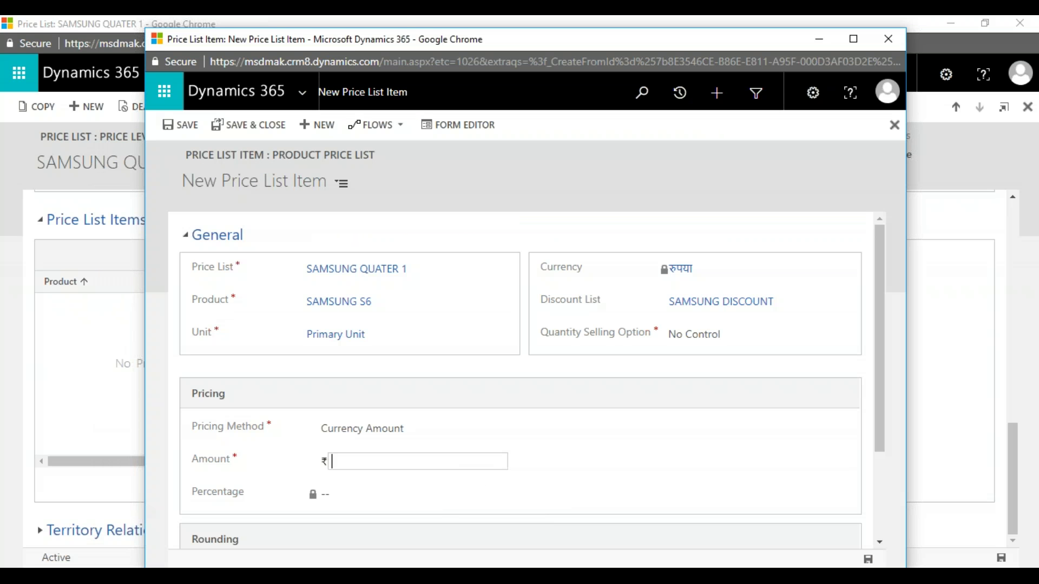
{"action": "type", "text": "100"}
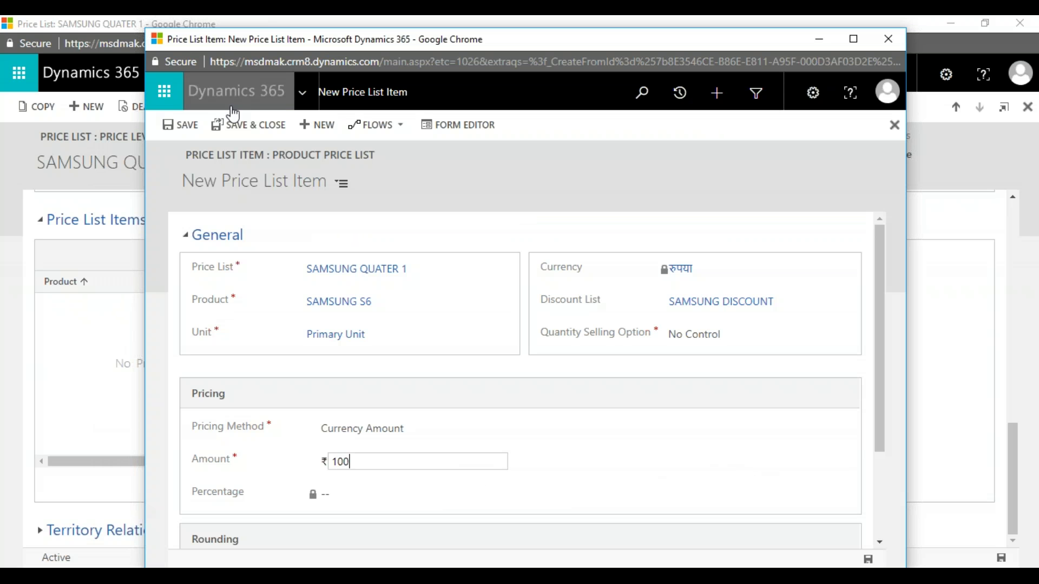
{"action": "left_click", "coordinate": [253, 126]}
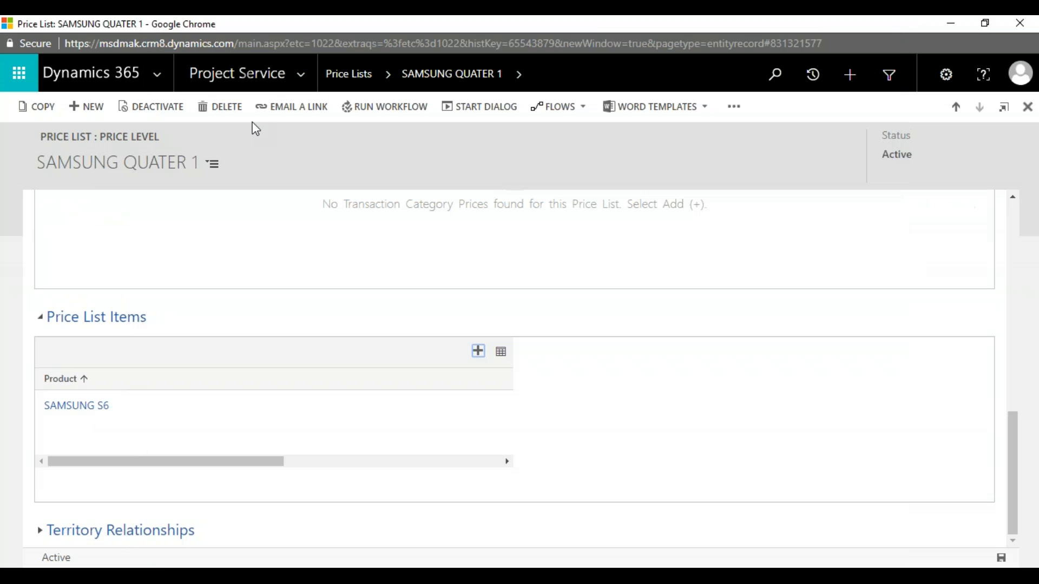
Step: Return to the active price lists and activate the SAMSUNG QUATER 1 price list
{"action": "scroll", "coordinate": [525, 384], "scroll_direction": "up", "scroll_amount": 10}
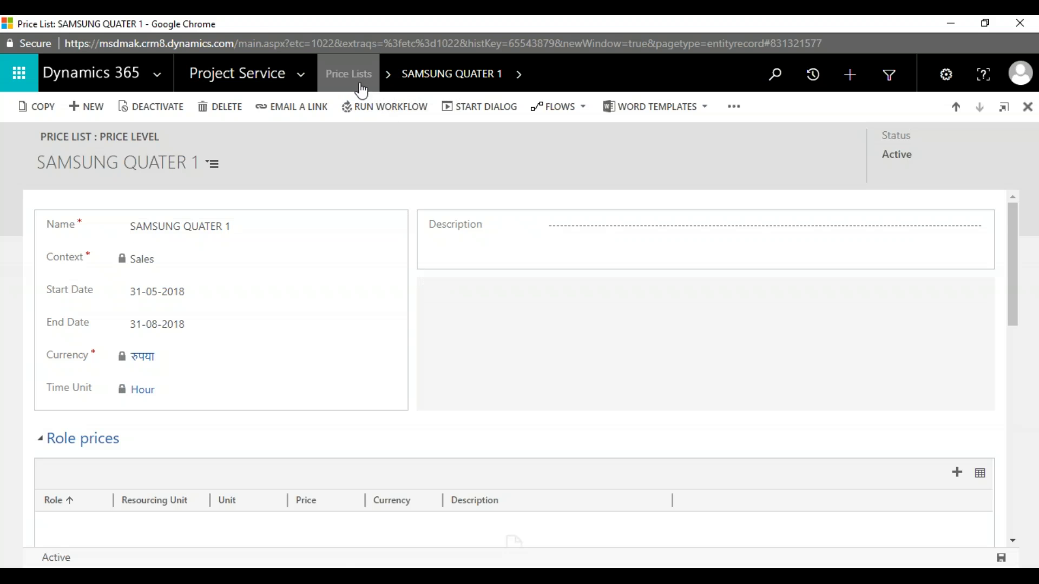
{"action": "left_click", "coordinate": [349, 74]}
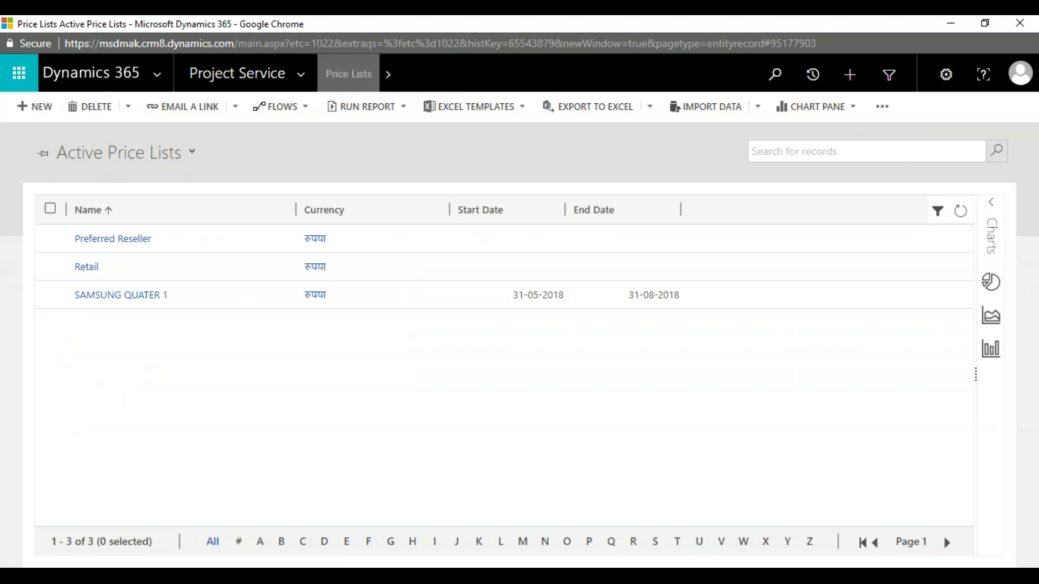
{"action": "left_click", "coordinate": [234, 304]}
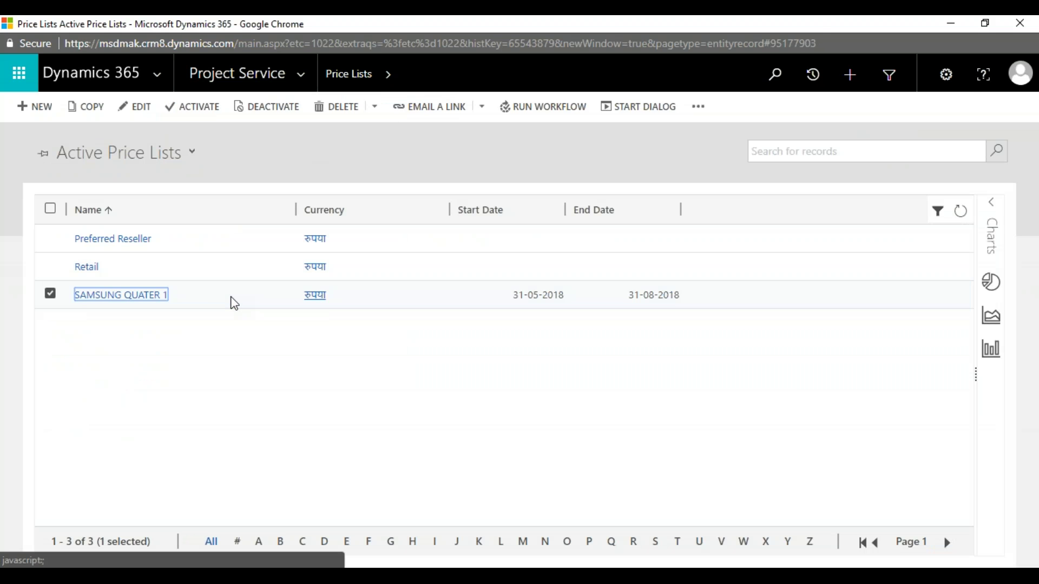
{"action": "left_click", "coordinate": [182, 112]}
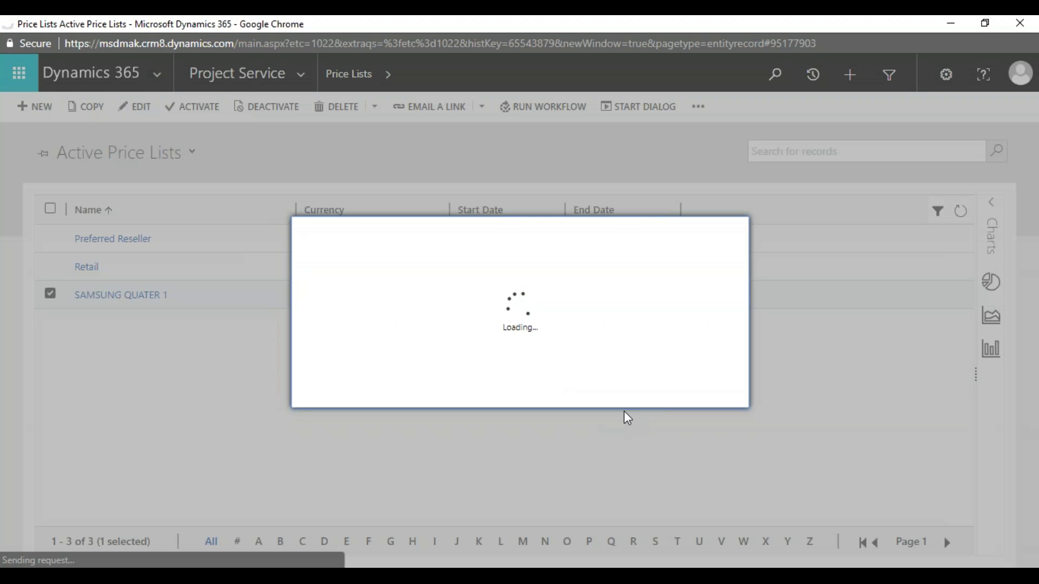
{"action": "left_click", "coordinate": [638, 398]}
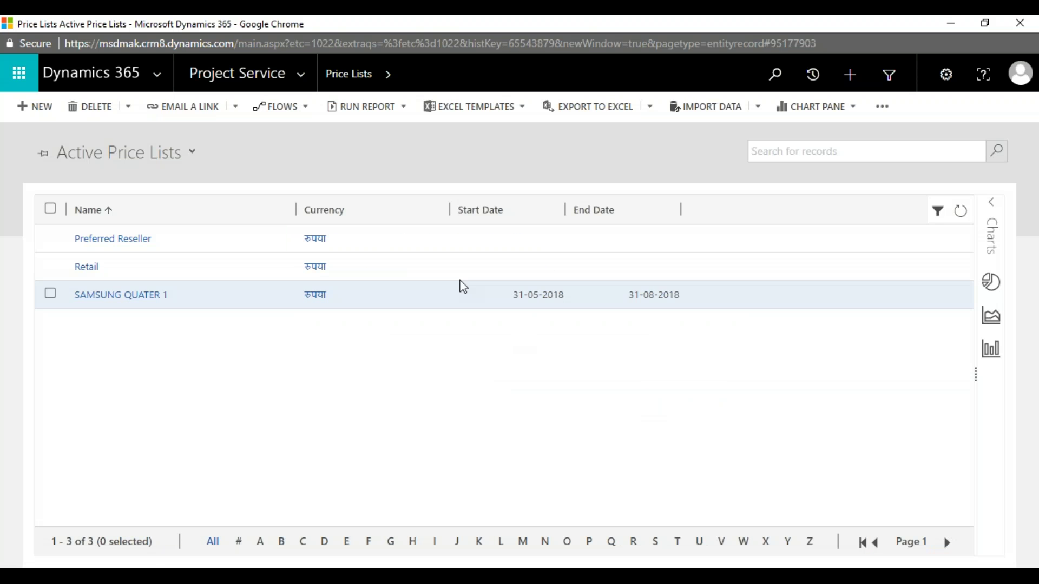
Step: Put away the separate price list windows and return to the SAMSUNG S6 product record
{"action": "left_click_drag", "start_coordinate": [551, 53], "coordinate": [542, 211]}
{"action": "left_click", "coordinate": [848, 139]}
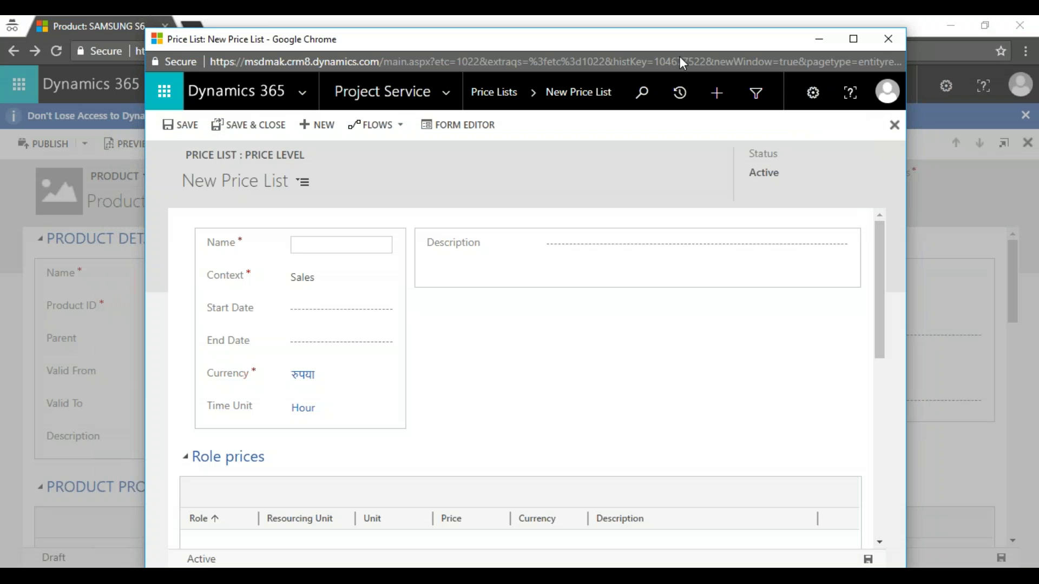
{"action": "left_click_drag", "start_coordinate": [679, 56], "coordinate": [567, 165]}
{"action": "left_click", "coordinate": [345, 100]}
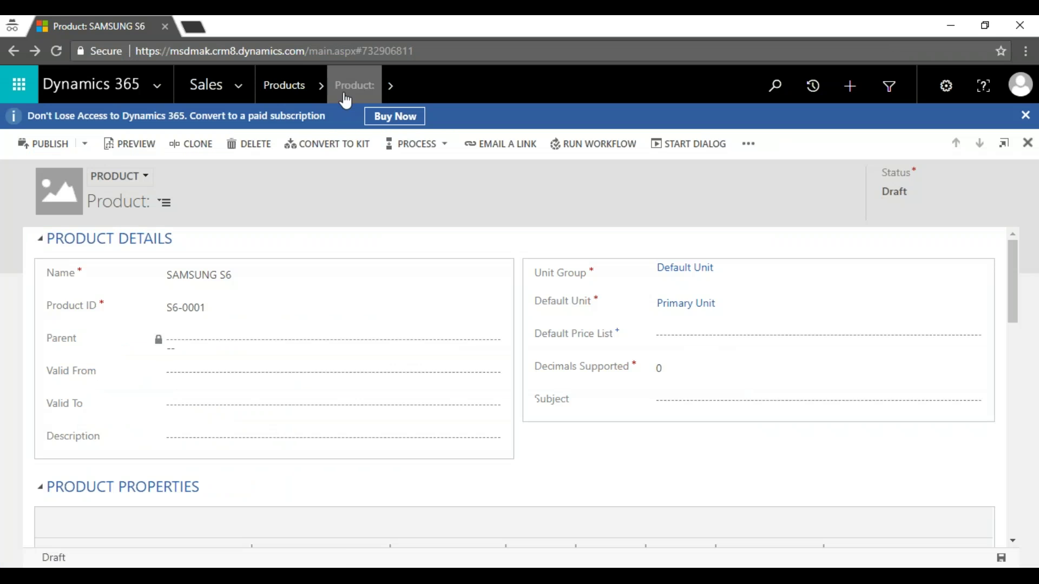
Step: Open the Product Catalog in the Settings area to view its sections
{"action": "left_click", "coordinate": [237, 88]}
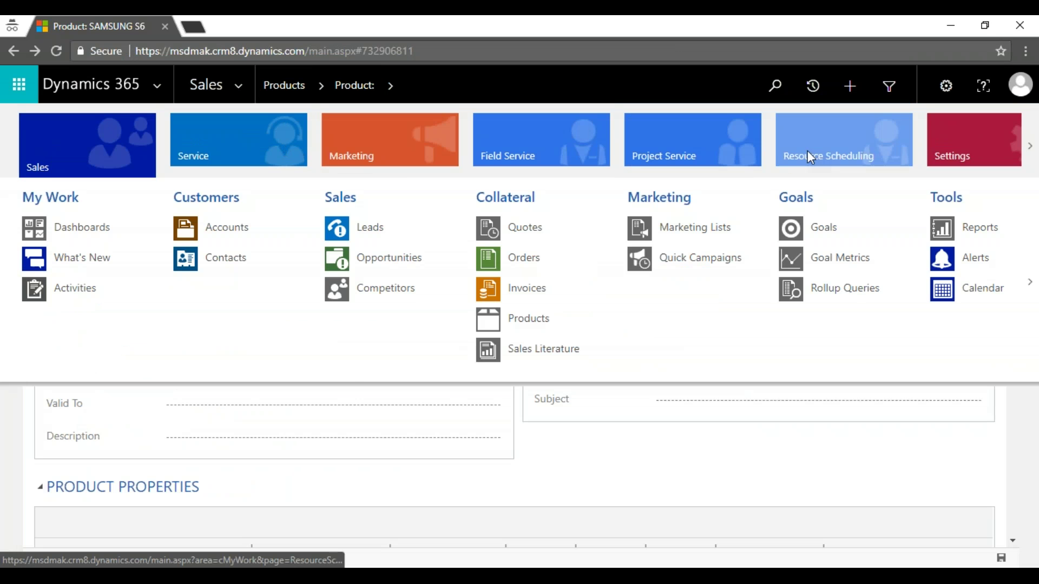
{"action": "left_click", "coordinate": [951, 152]}
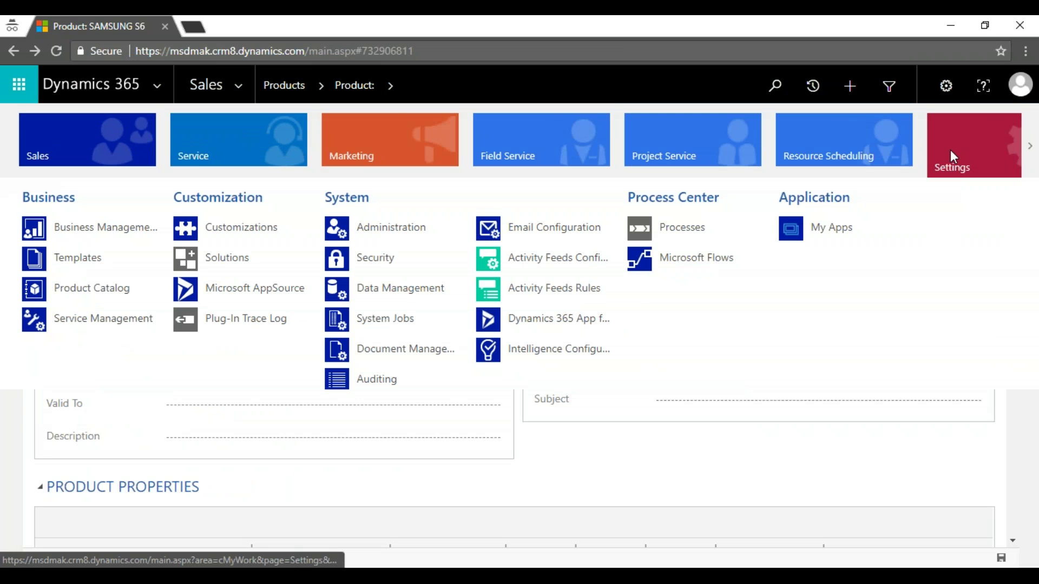
{"action": "left_click", "coordinate": [84, 293]}
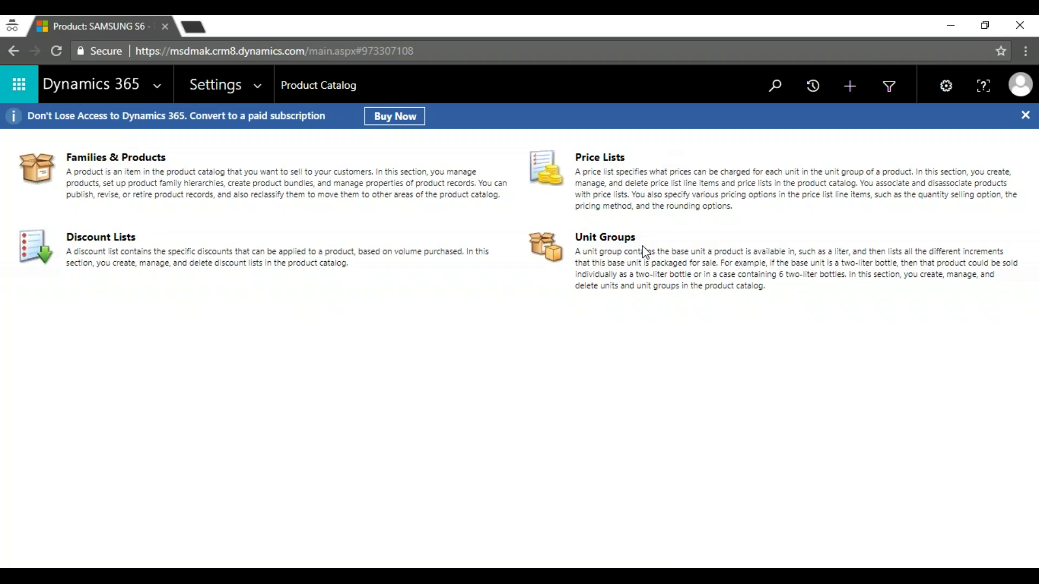
Step: Switch from the Product Catalog to the open opportunities of the Sales area
{"action": "left_click", "coordinate": [253, 97]}
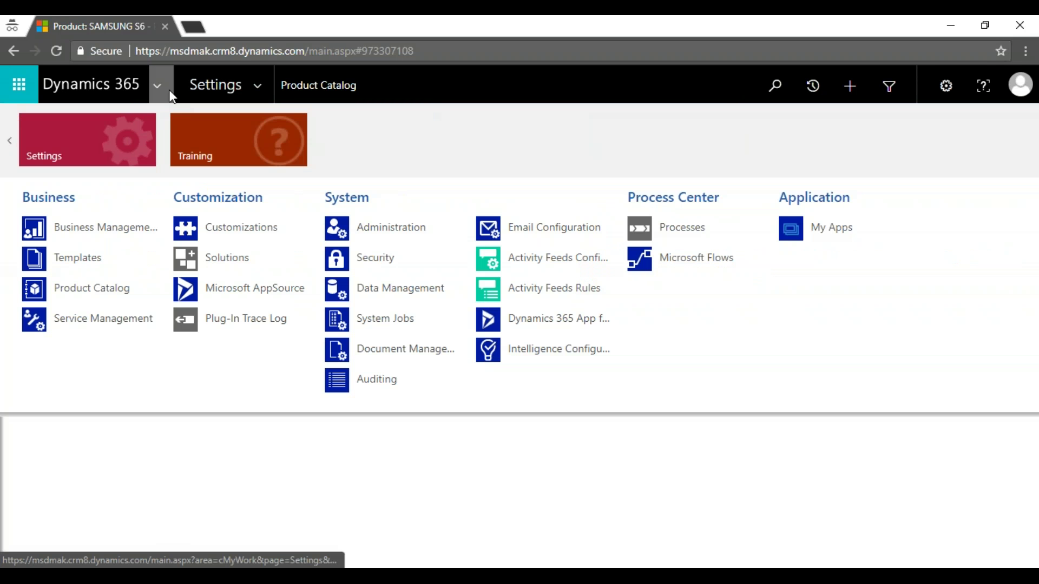
{"action": "left_click", "coordinate": [168, 90]}
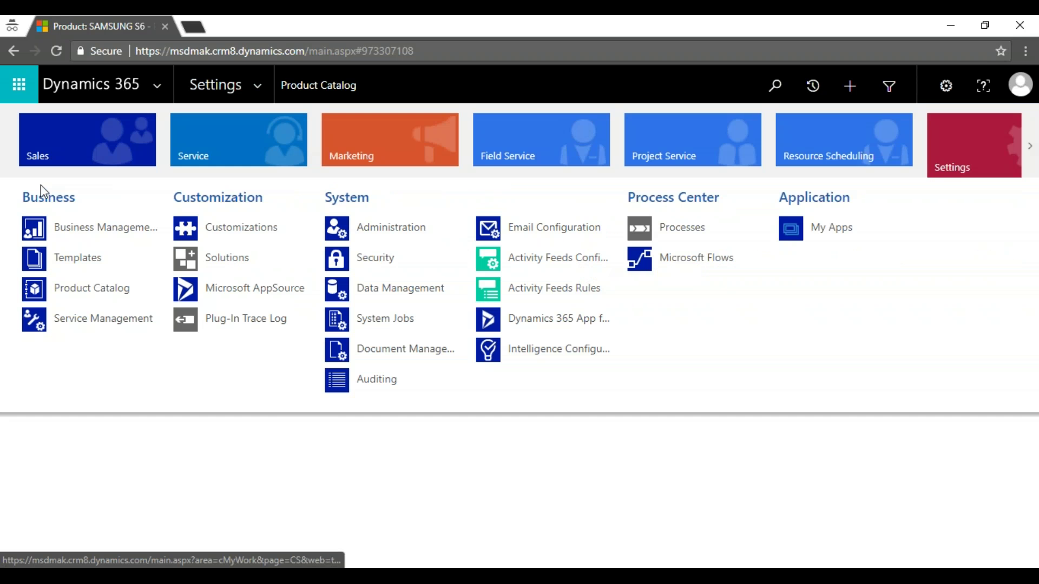
{"action": "left_click", "coordinate": [60, 137]}
{"action": "left_click", "coordinate": [391, 269]}
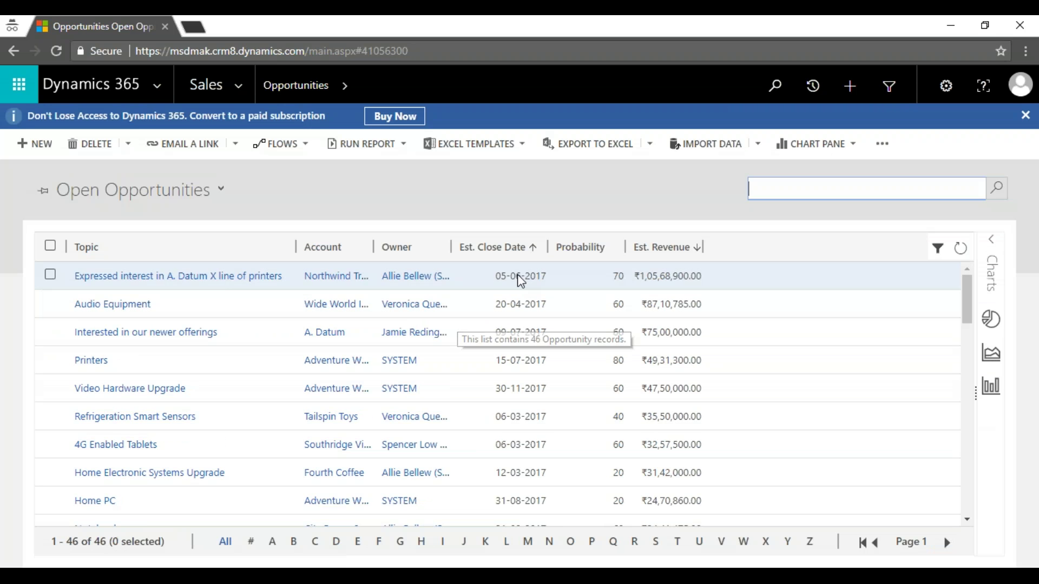
Step: Find the SAMSUNG CA - EMAIL -S6 opportunity among the open opportunities and open its record
{"action": "scroll", "coordinate": [522, 364], "scroll_direction": "down", "scroll_amount": 5}
{"action": "scroll", "coordinate": [524, 366], "scroll_direction": "down", "scroll_amount": 5}
{"action": "scroll", "coordinate": [506, 366], "scroll_direction": "down", "scroll_amount": 7}
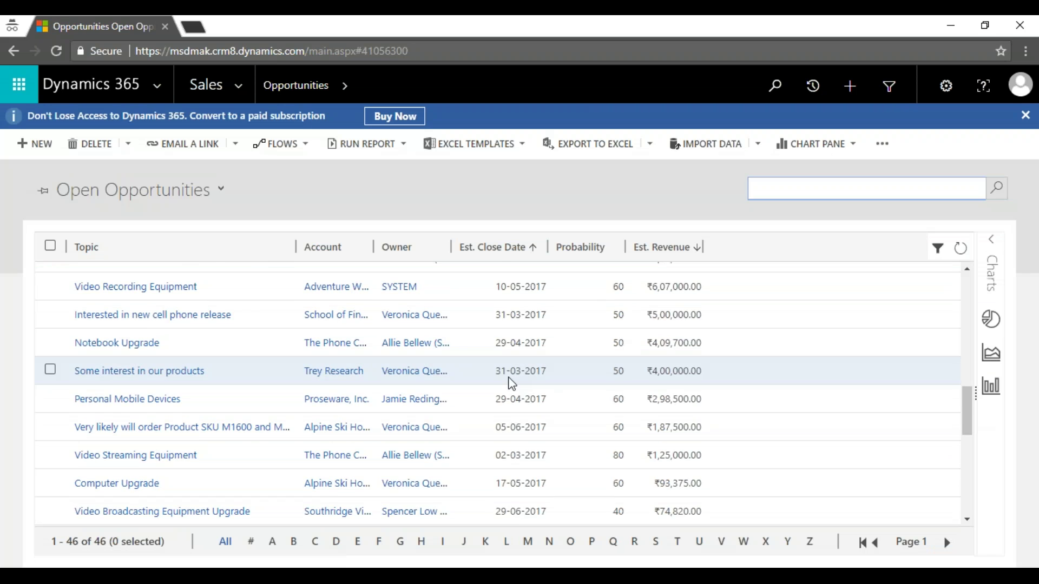
{"action": "scroll", "coordinate": [502, 383], "scroll_direction": "down", "scroll_amount": 2}
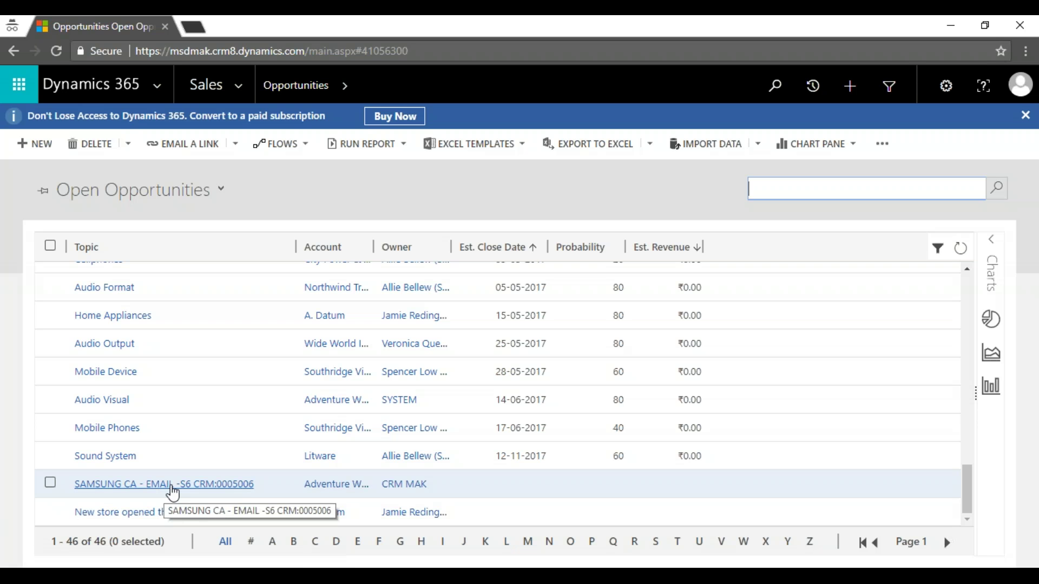
{"action": "left_click", "coordinate": [490, 485]}
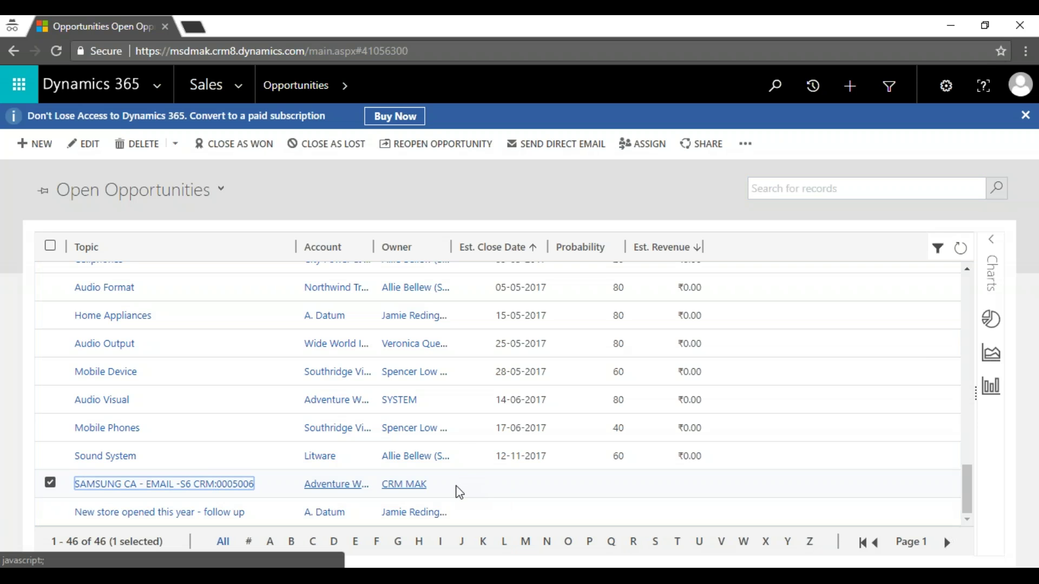
{"action": "double_click", "coordinate": [459, 492]}
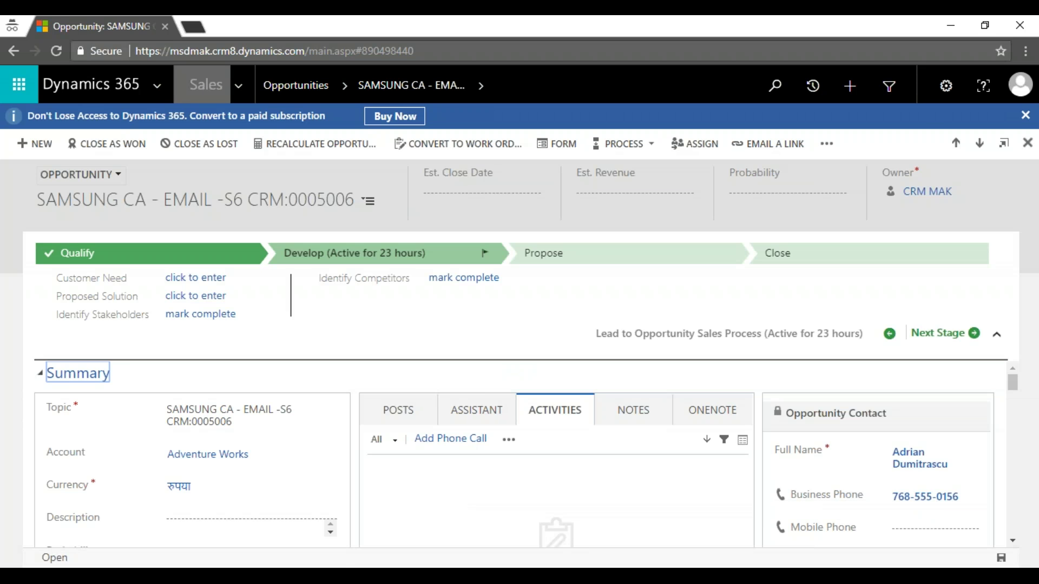
Step: Go to Families & Products in the Product Catalog and open the SAMSUNG S6 product record
{"action": "left_click", "coordinate": [244, 90]}
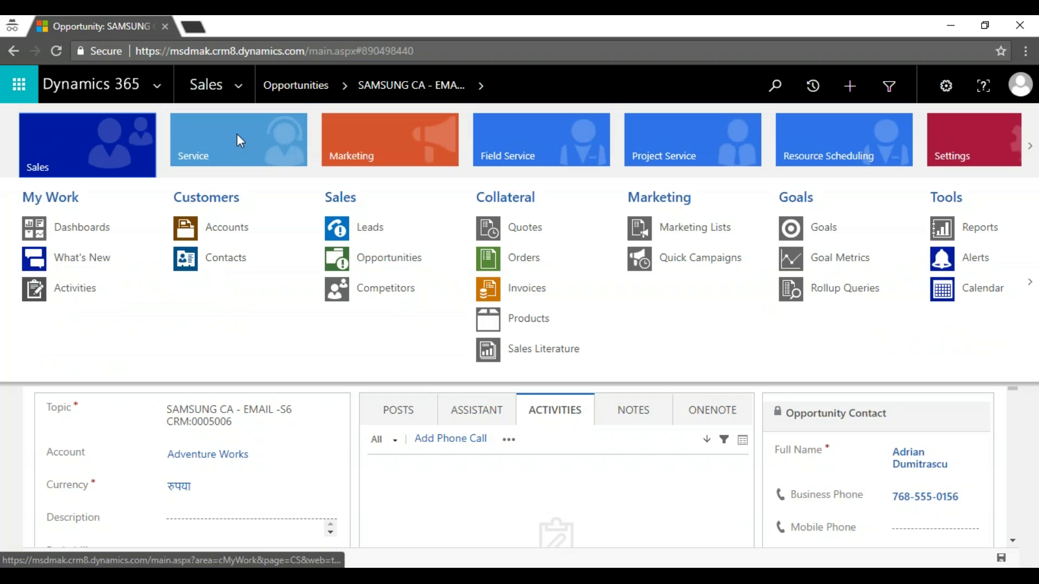
{"action": "left_click", "coordinate": [1030, 146]}
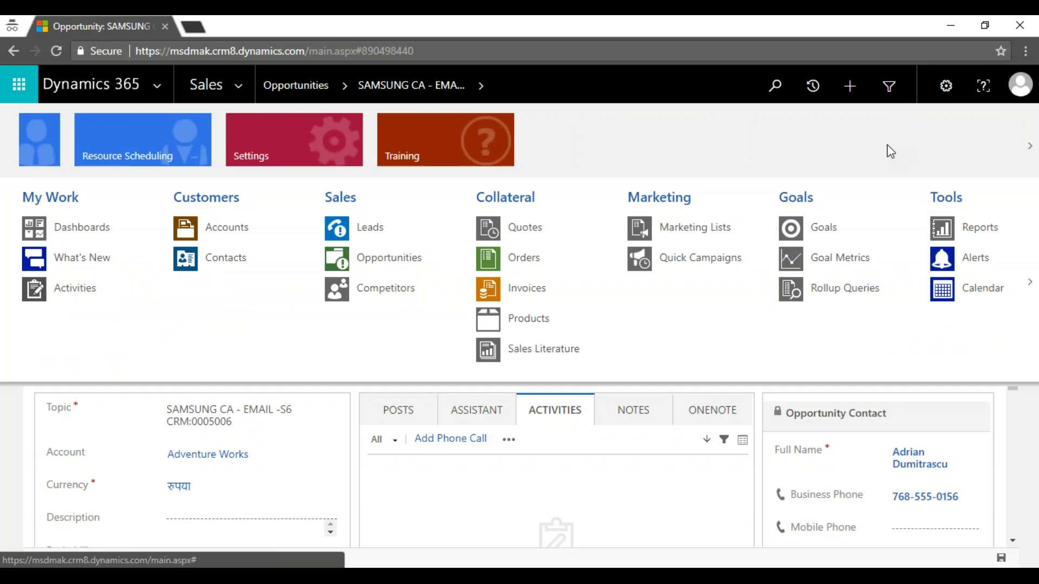
{"action": "left_click", "coordinate": [74, 145]}
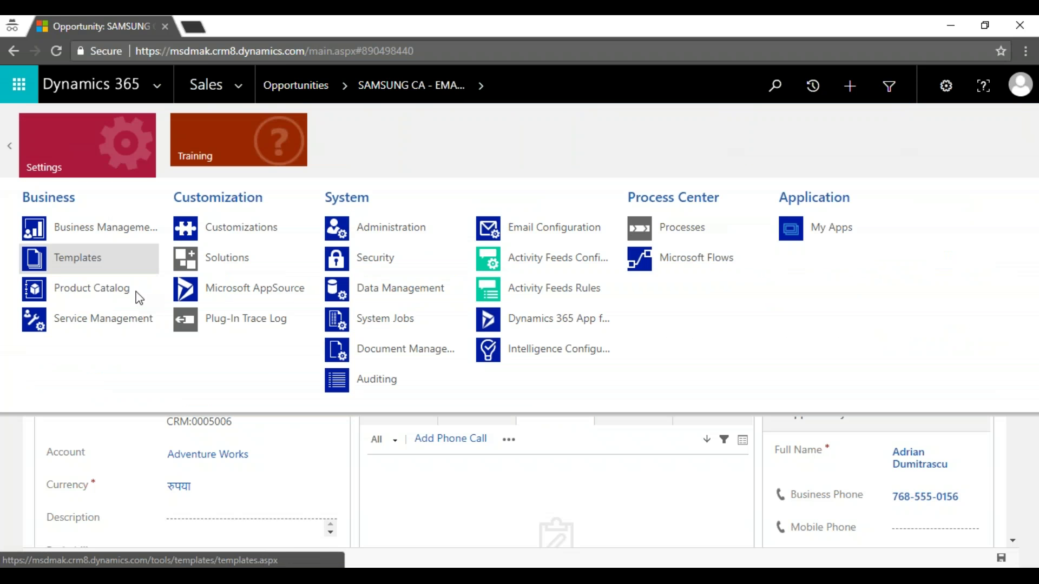
{"action": "left_click", "coordinate": [130, 292]}
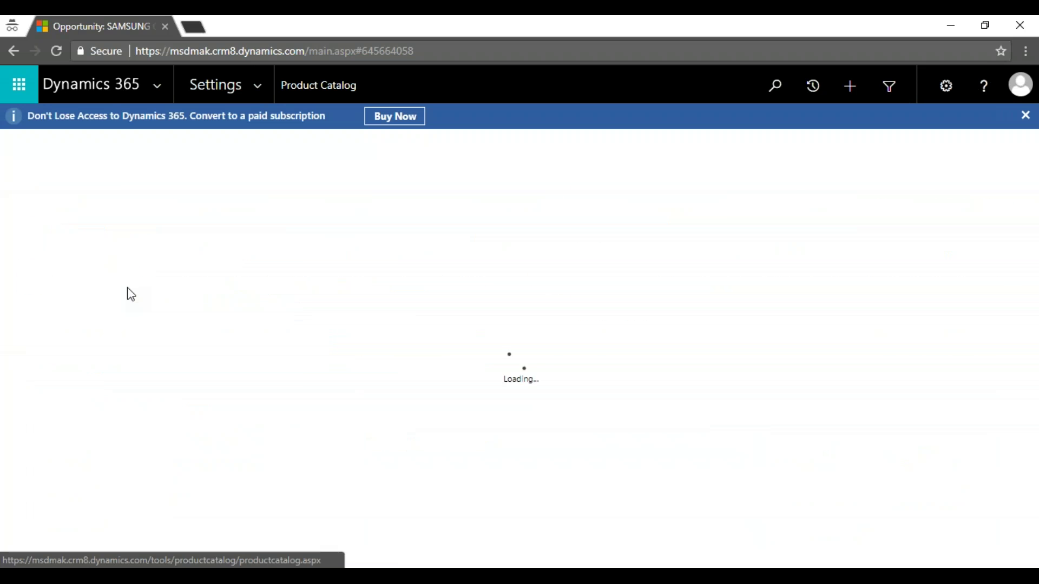
{"action": "left_click", "coordinate": [126, 157]}
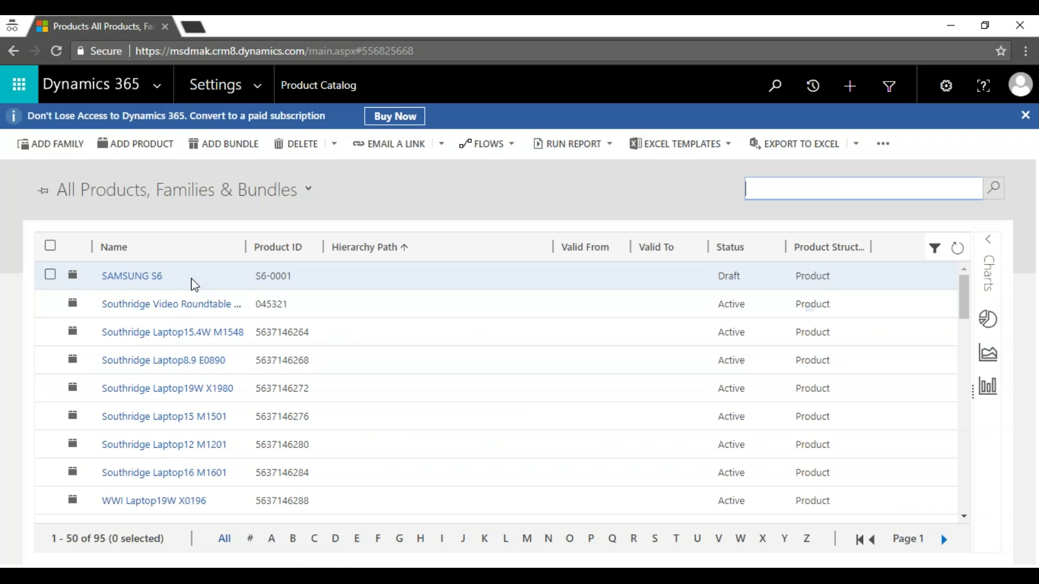
{"action": "left_click", "coordinate": [355, 285]}
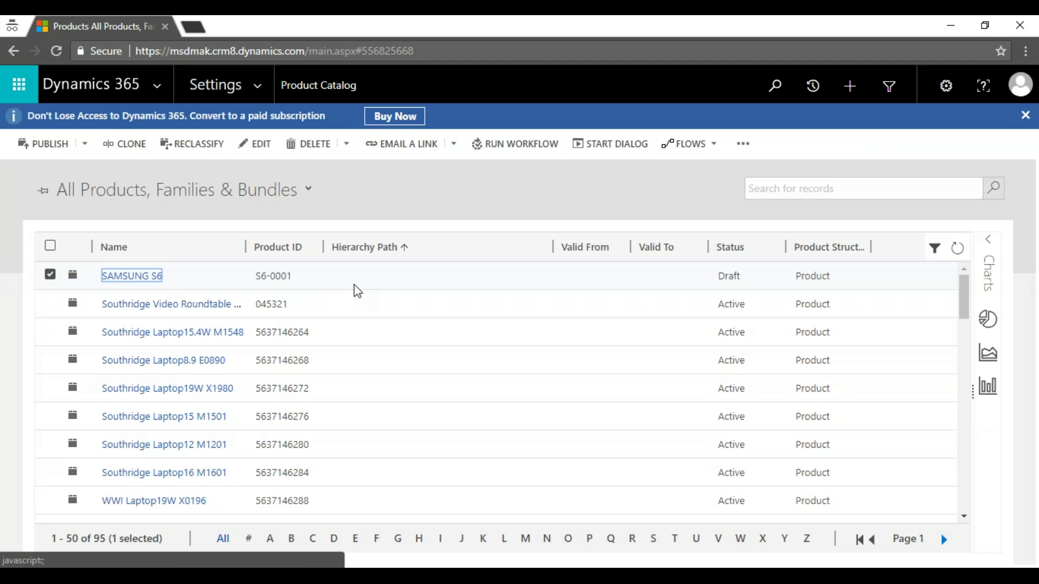
{"action": "left_click", "coordinate": [957, 248]}
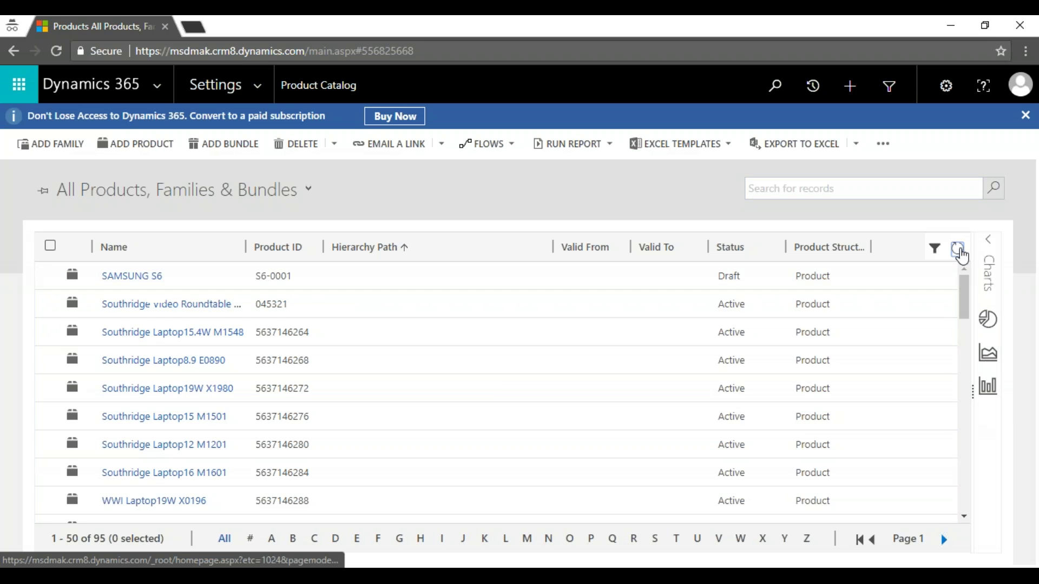
{"action": "double_click", "coordinate": [485, 283]}
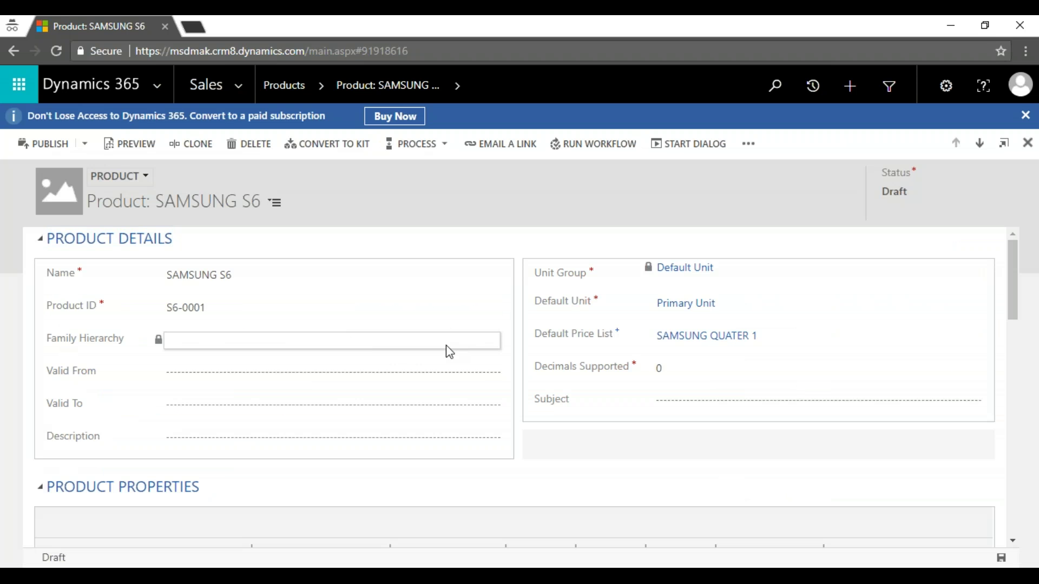
Step: Publish the SAMSUNG S6 product and look through its record down to the price list items
{"action": "left_click", "coordinate": [48, 146]}
{"action": "left_click", "coordinate": [606, 378]}
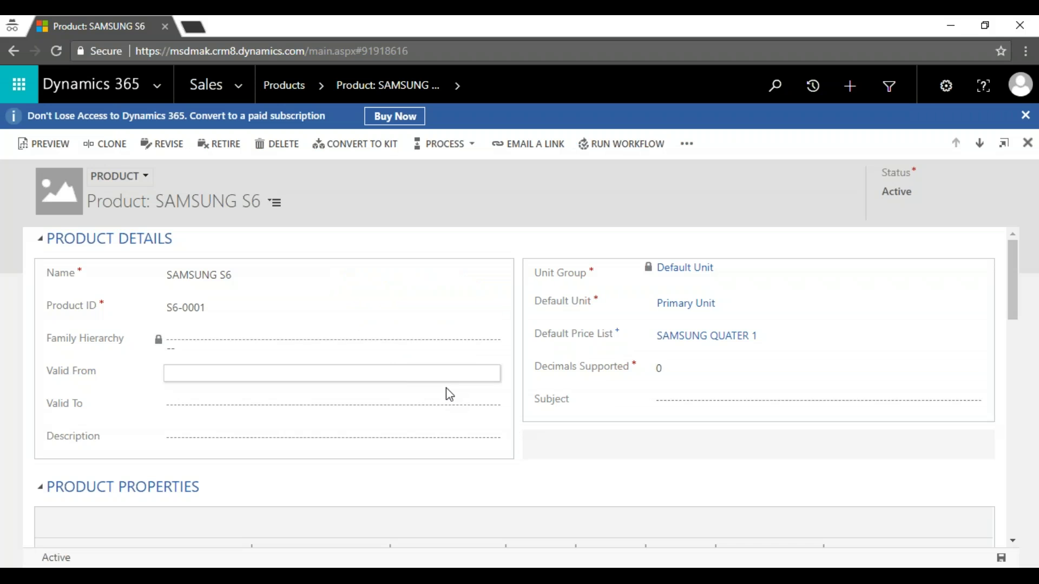
{"action": "scroll", "coordinate": [471, 407], "scroll_direction": "down", "scroll_amount": 2}
{"action": "scroll", "coordinate": [474, 410], "scroll_direction": "down", "scroll_amount": 2}
{"action": "scroll", "coordinate": [474, 410], "scroll_direction": "down", "scroll_amount": 1}
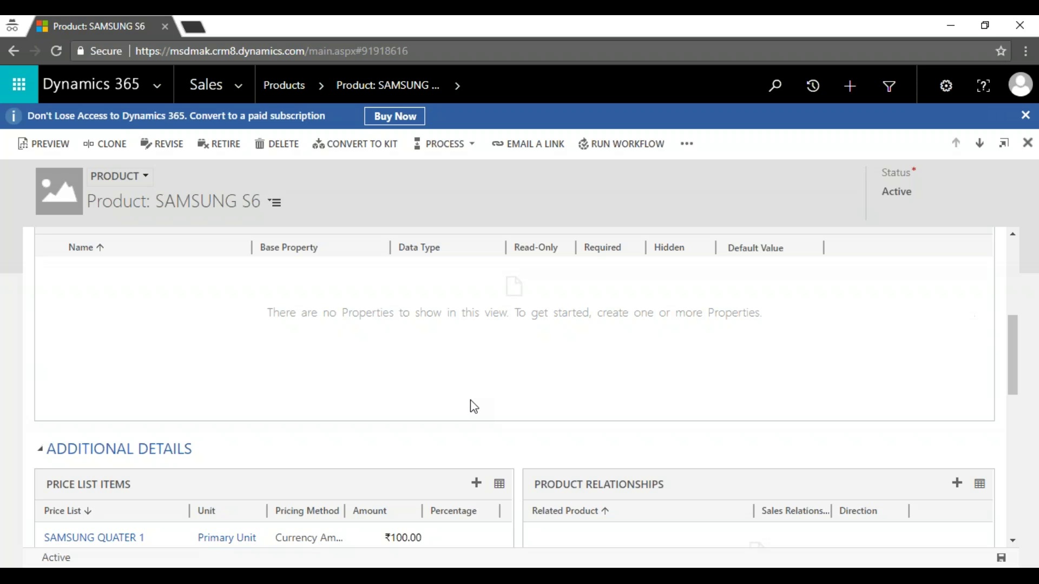
{"action": "scroll", "coordinate": [470, 402], "scroll_direction": "up", "scroll_amount": 4}
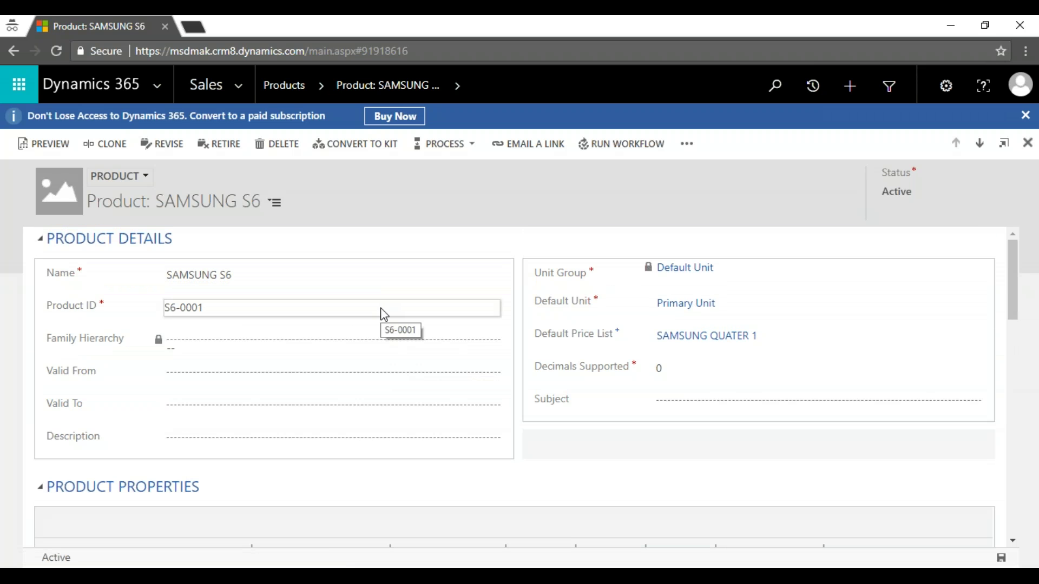
Step: Start a new product family from the products list with the name SAMSUNG SSD and product ID SSD
{"action": "left_click", "coordinate": [294, 95]}
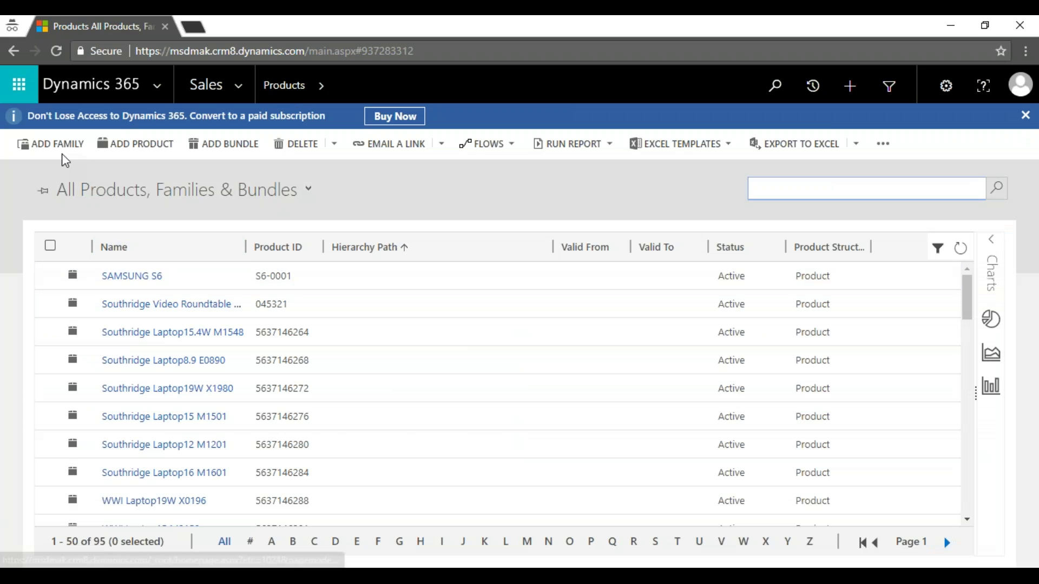
{"action": "left_click", "coordinate": [60, 144]}
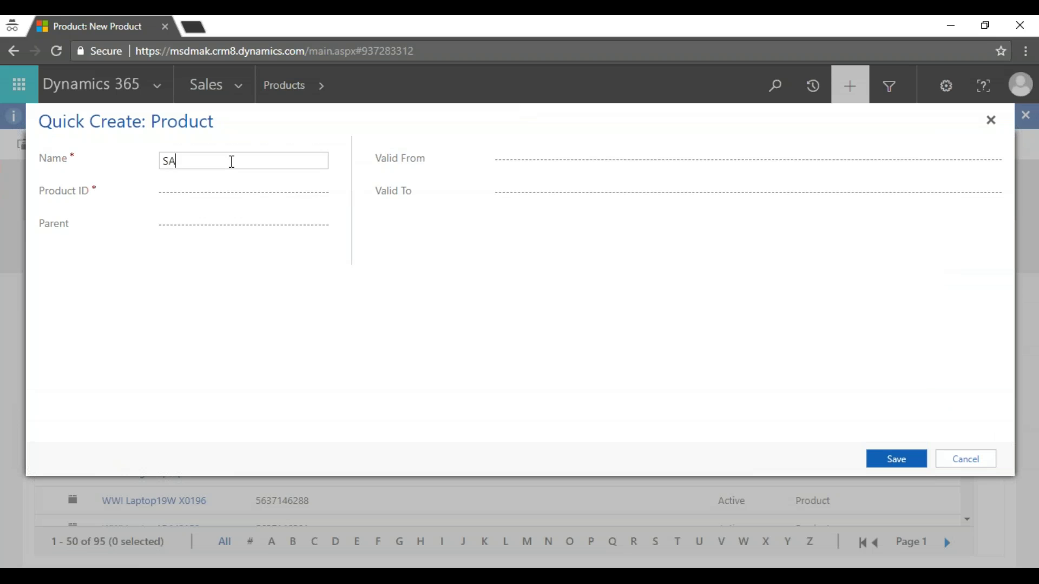
{"action": "type", "text": "SAMSUNG SSD"}
{"action": "key", "text": "Tab"}
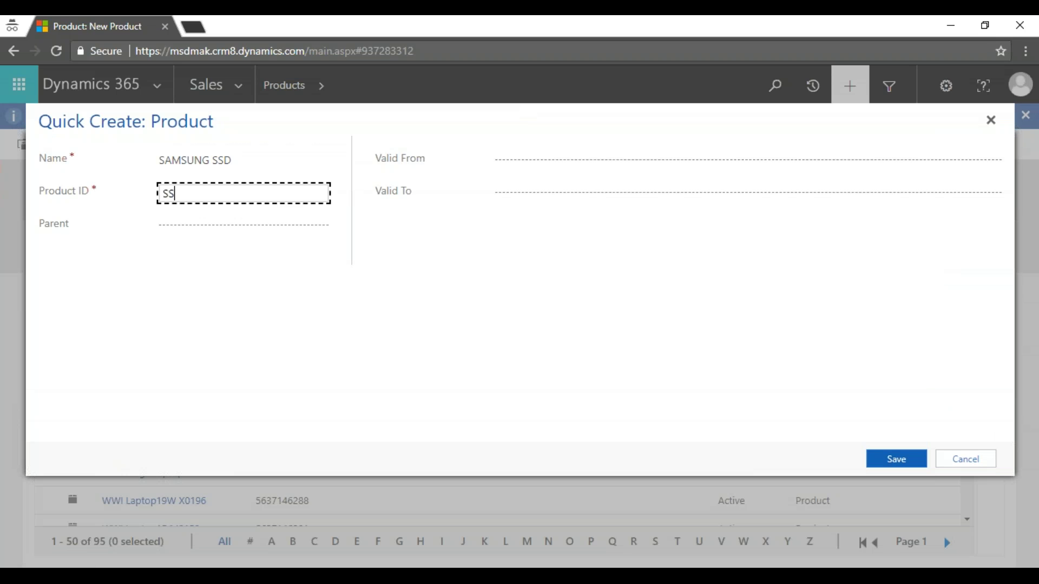
Step: Set the new family's validity from 01-06-2018 to 29-09-2018 and save it
{"action": "left_click", "coordinate": [623, 165]}
{"action": "left_click", "coordinate": [984, 163]}
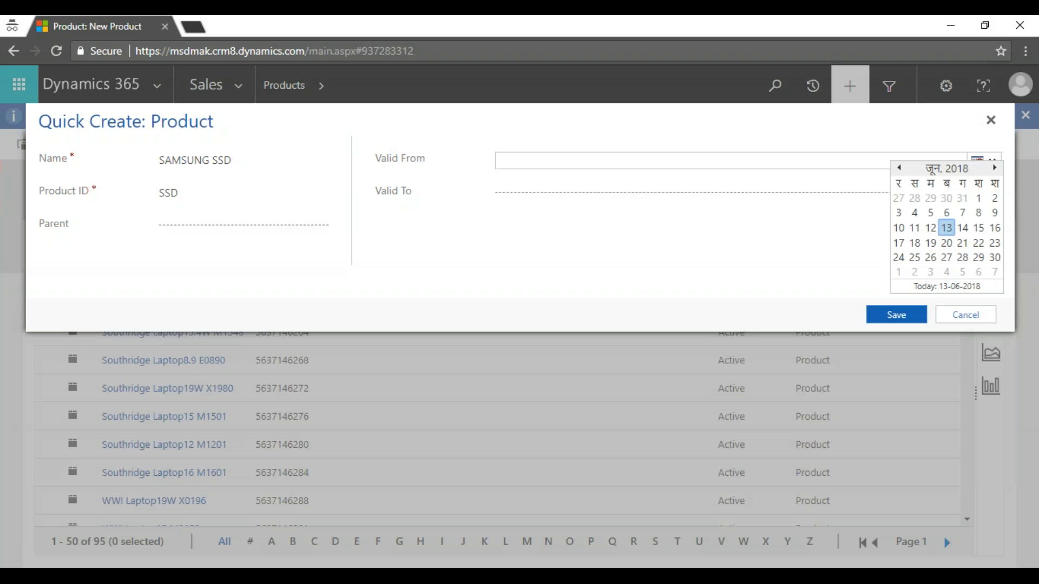
{"action": "left_click", "coordinate": [979, 198]}
{"action": "left_click", "coordinate": [939, 196]}
{"action": "left_click", "coordinate": [979, 194]}
{"action": "left_click", "coordinate": [995, 169]}
{"action": "left_click", "coordinate": [995, 170]}
{"action": "left_click", "coordinate": [995, 170]}
{"action": "left_click", "coordinate": [996, 258]}
{"action": "left_click", "coordinate": [915, 317]}
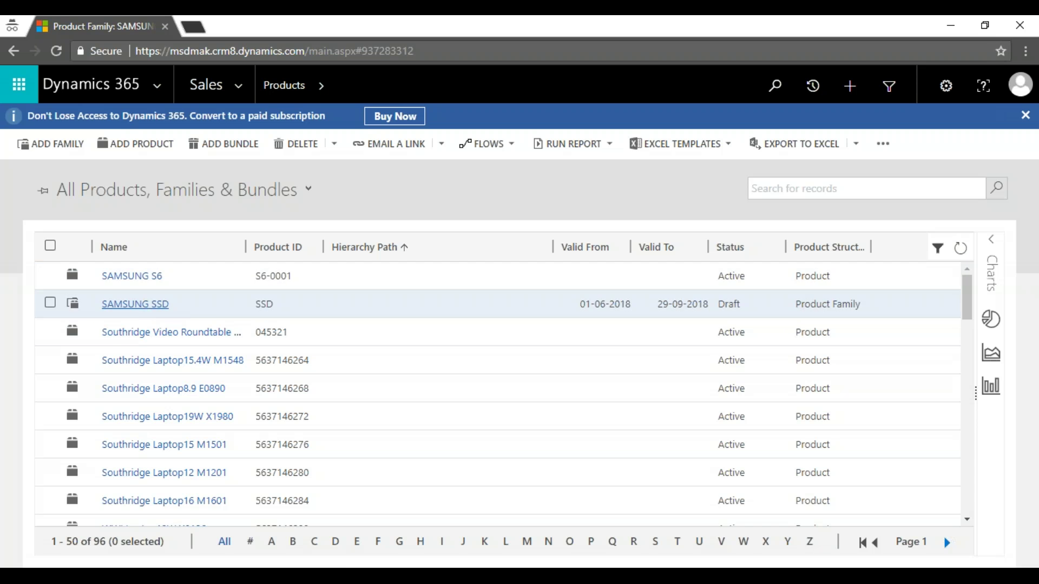
Step: Open the SAMSUNG SSD product family record and start a new property named head set
{"action": "left_click", "coordinate": [148, 307]}
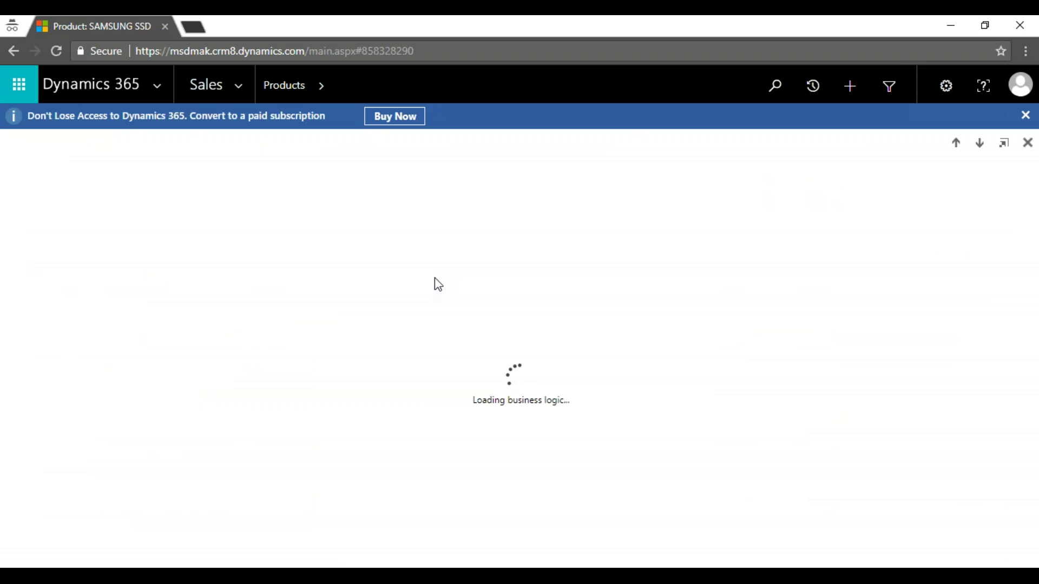
{"action": "scroll", "coordinate": [471, 394], "scroll_direction": "down", "scroll_amount": 4}
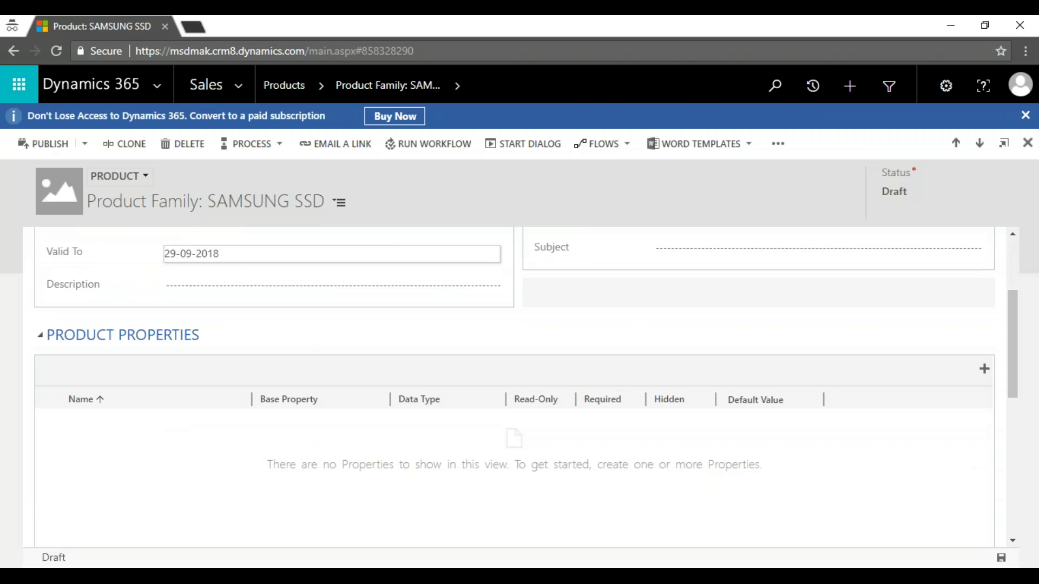
{"action": "left_click", "coordinate": [985, 295]}
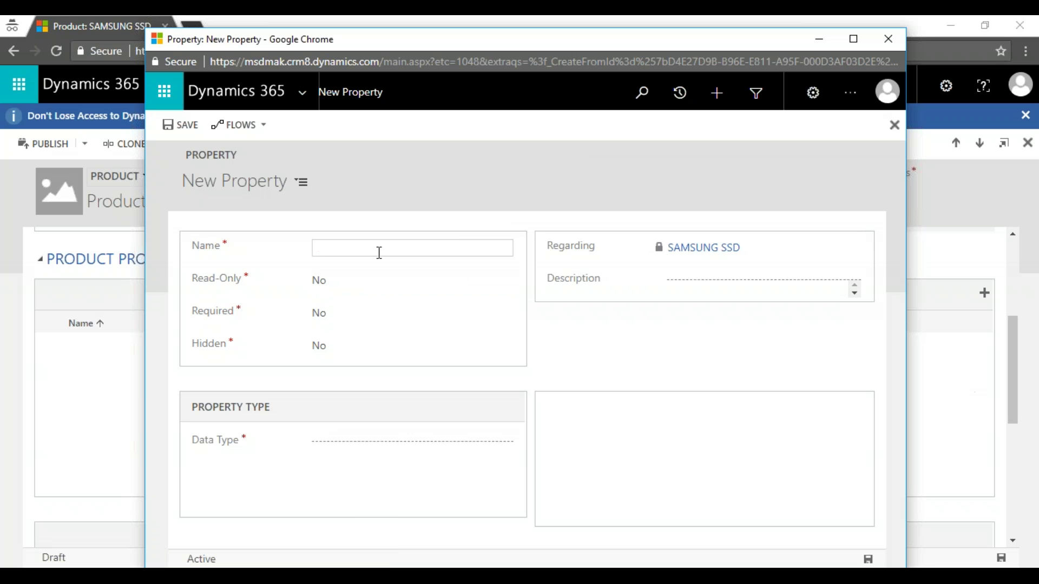
{"action": "type", "text": "set"}
{"action": "key", "text": "Tab"}
Step: Set the head set property's data type to Option Set and save the property to the family
{"action": "left_click", "coordinate": [422, 436]}
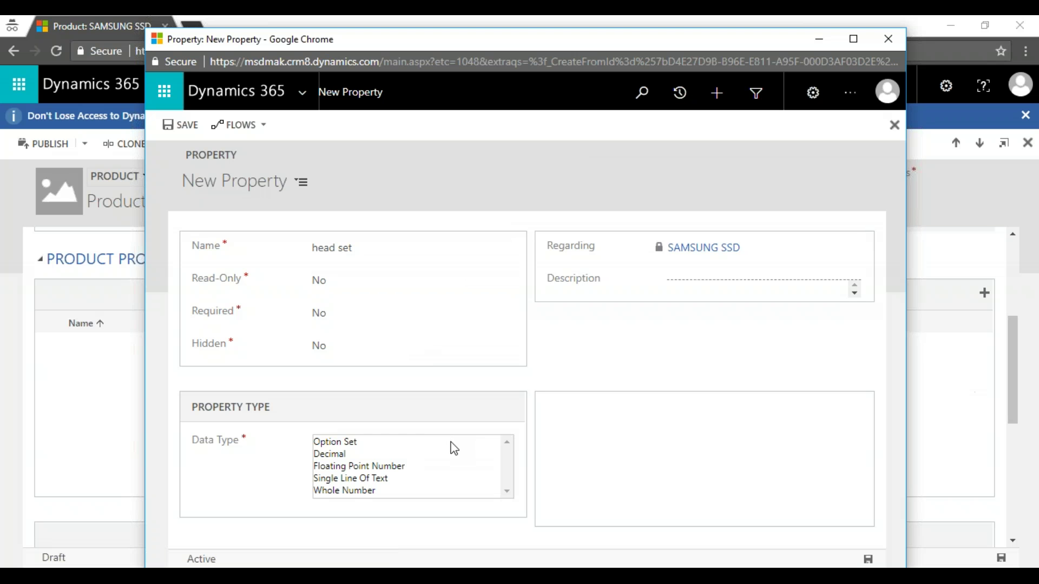
{"action": "left_click", "coordinate": [424, 439]}
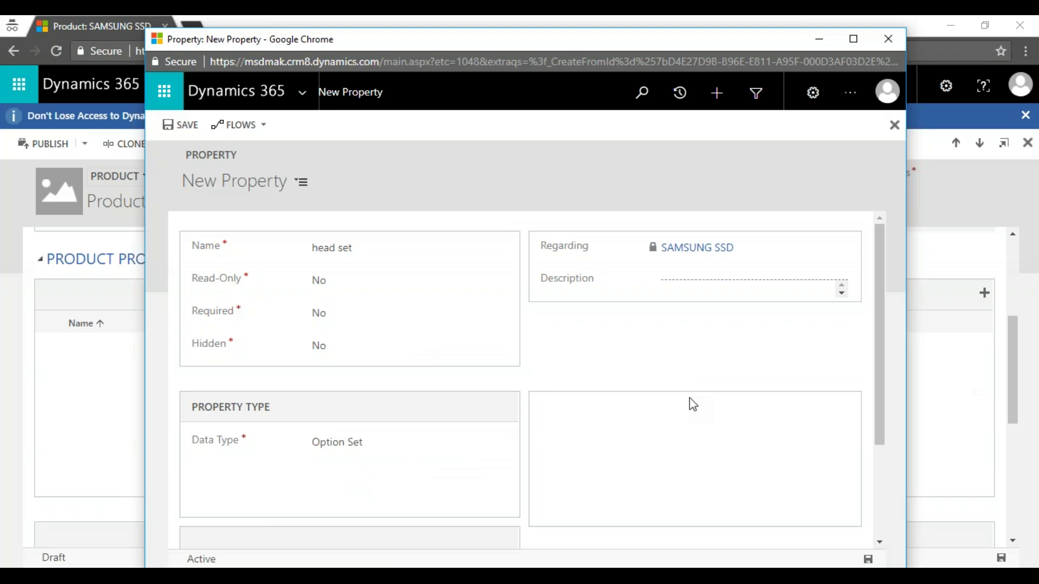
{"action": "scroll", "coordinate": [690, 404], "scroll_direction": "down", "scroll_amount": 3}
{"action": "left_click", "coordinate": [189, 126]}
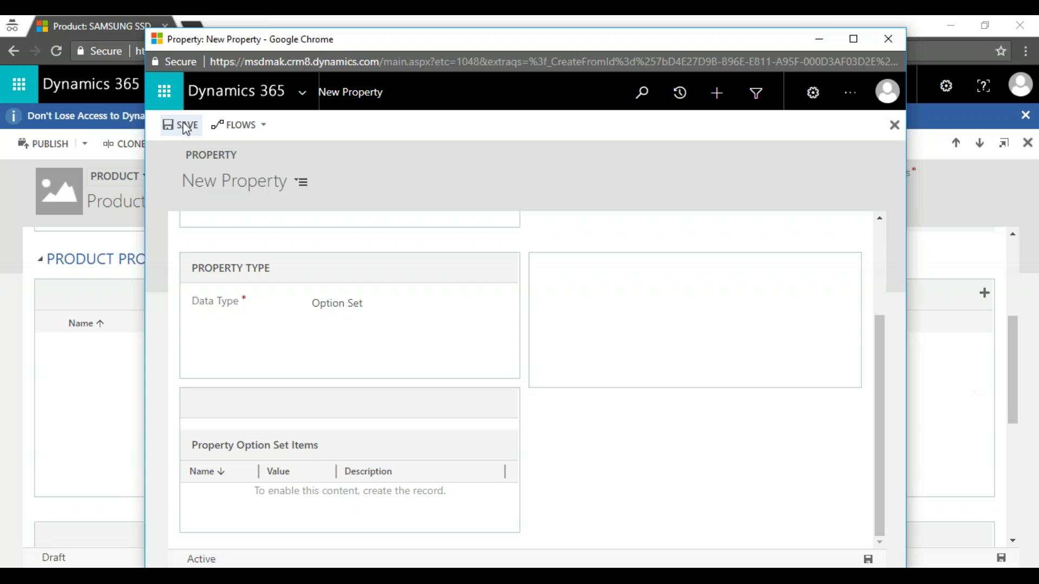
{"action": "left_click", "coordinate": [95, 427]}
Step: Look through the SAMSUNG SSD family record, from its product details and properties down to the notes and field service sections
{"action": "scroll", "coordinate": [118, 385], "scroll_direction": "up", "scroll_amount": 5}
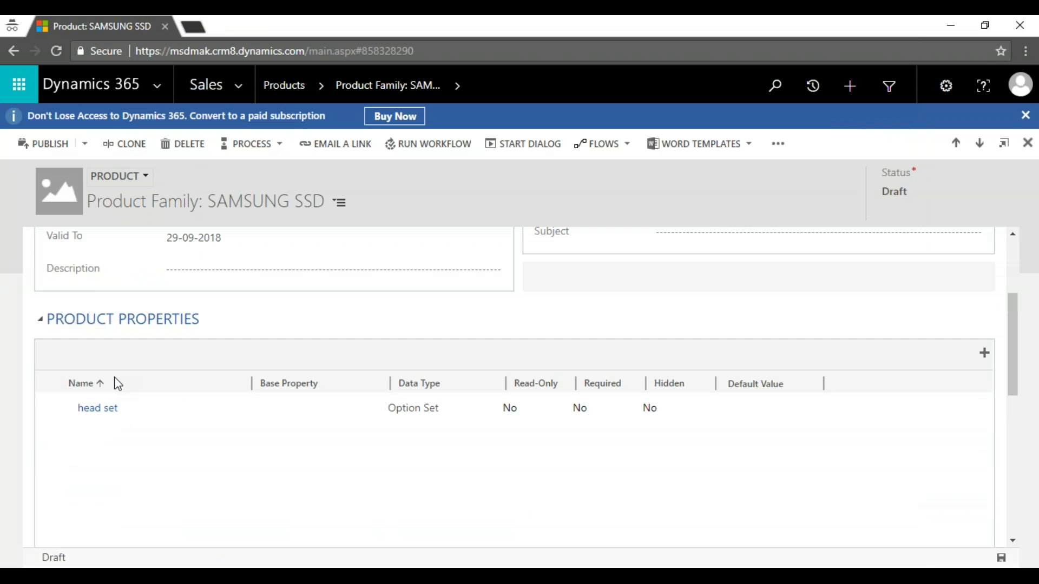
{"action": "scroll", "coordinate": [327, 416], "scroll_direction": "down", "scroll_amount": 10}
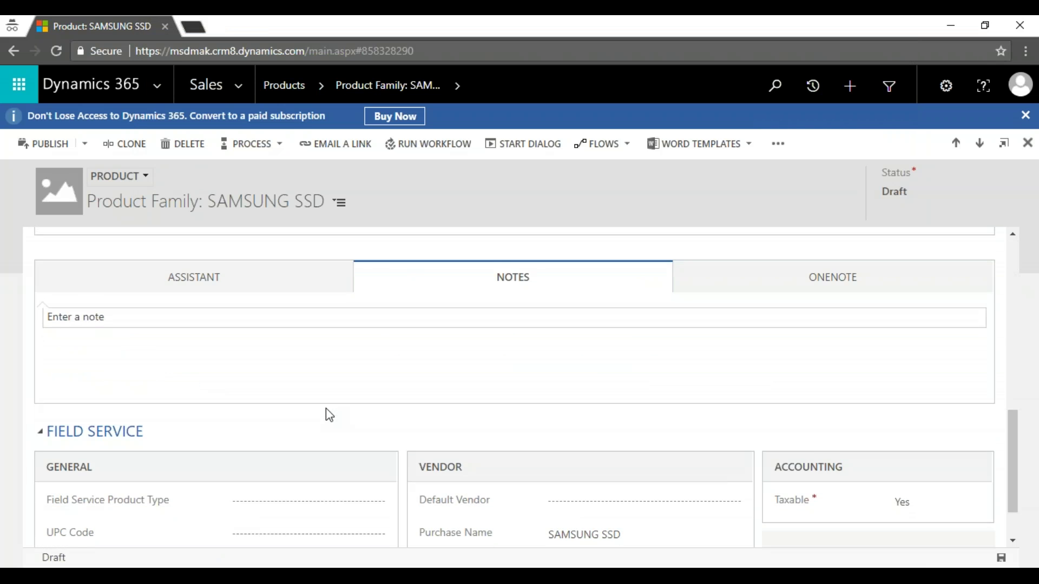
{"action": "scroll", "coordinate": [330, 416], "scroll_direction": "up", "scroll_amount": 4}
{"action": "scroll", "coordinate": [329, 416], "scroll_direction": "up", "scroll_amount": 10}
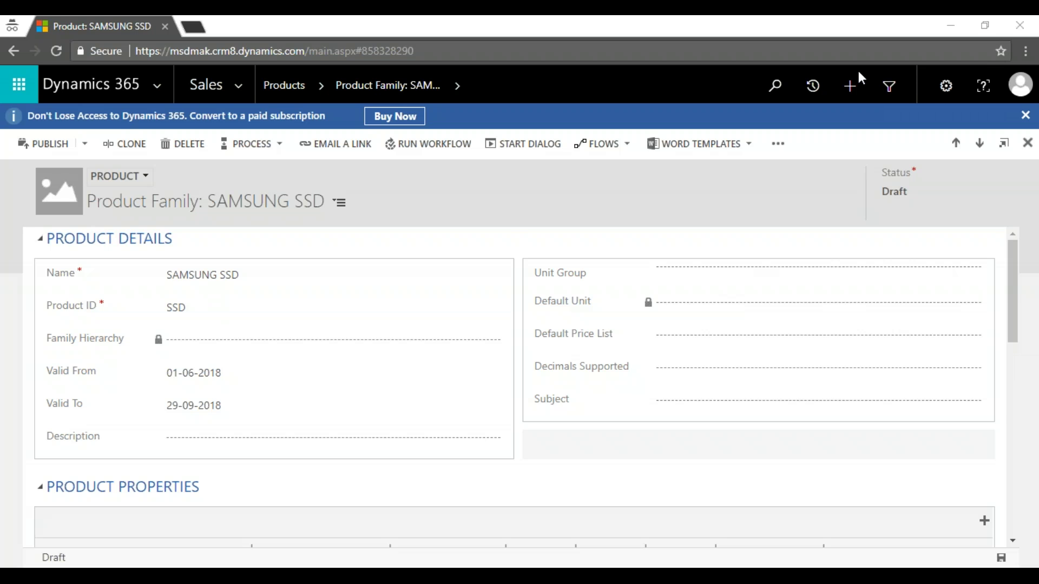
{"action": "scroll", "coordinate": [262, 389], "scroll_direction": "down", "scroll_amount": 4}
{"action": "scroll", "coordinate": [262, 389], "scroll_direction": "up", "scroll_amount": 4}
{"action": "scroll", "coordinate": [173, 451], "scroll_direction": "down", "scroll_amount": 3}
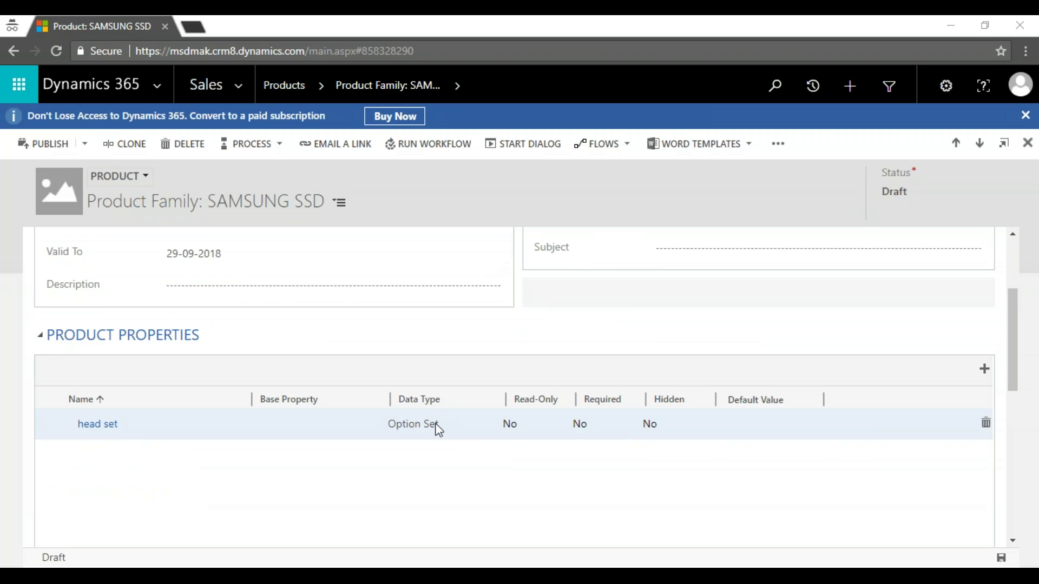
{"action": "scroll", "coordinate": [771, 416], "scroll_direction": "up", "scroll_amount": 3}
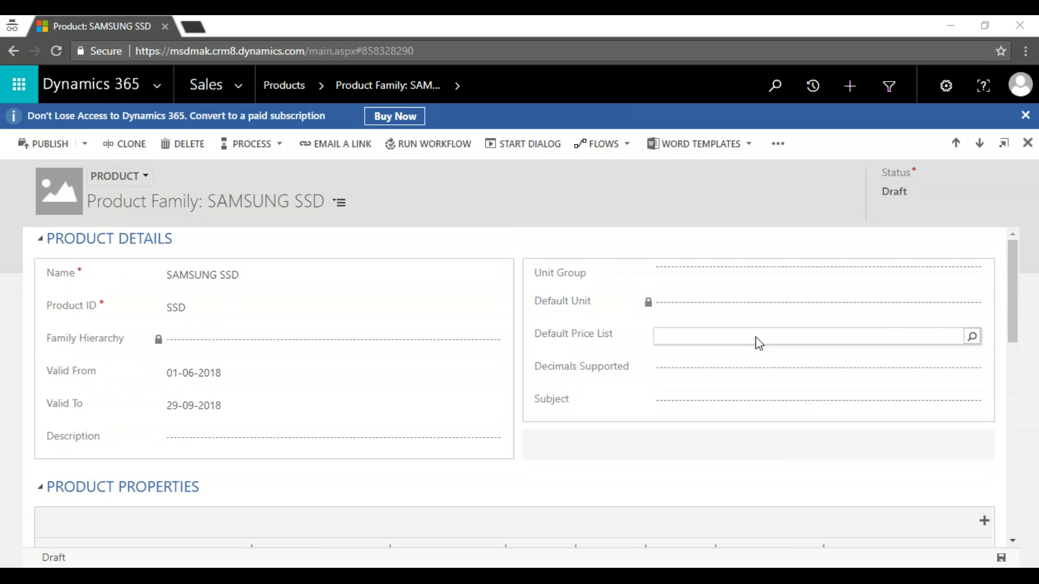
Step: Search the unit group records for d and set the family's unit group to Default Unit
{"action": "left_click", "coordinate": [724, 272]}
{"action": "left_click", "coordinate": [980, 273]}
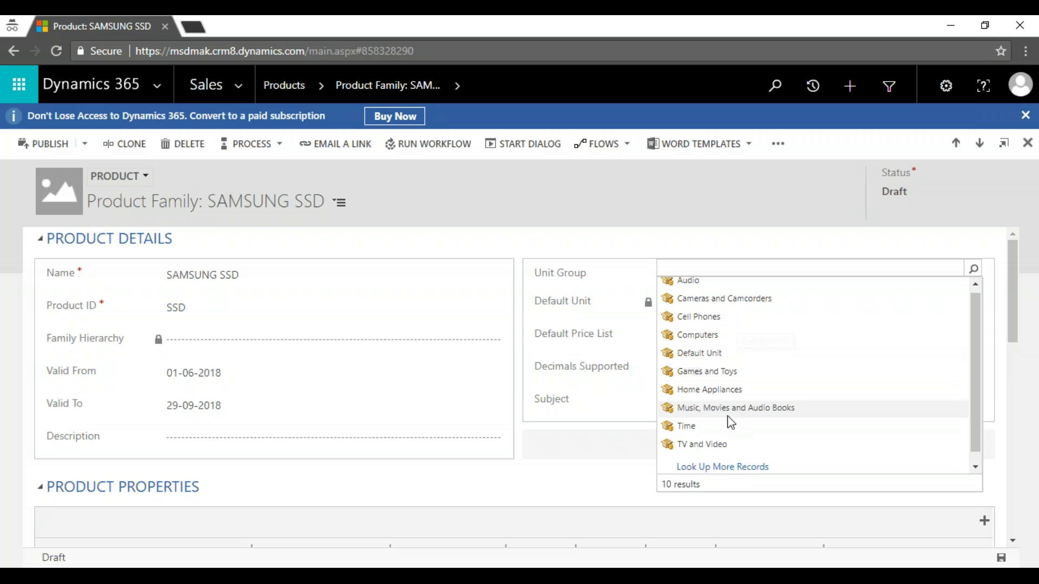
{"action": "scroll", "coordinate": [731, 423], "scroll_direction": "down", "scroll_amount": 1}
{"action": "left_click", "coordinate": [774, 459]}
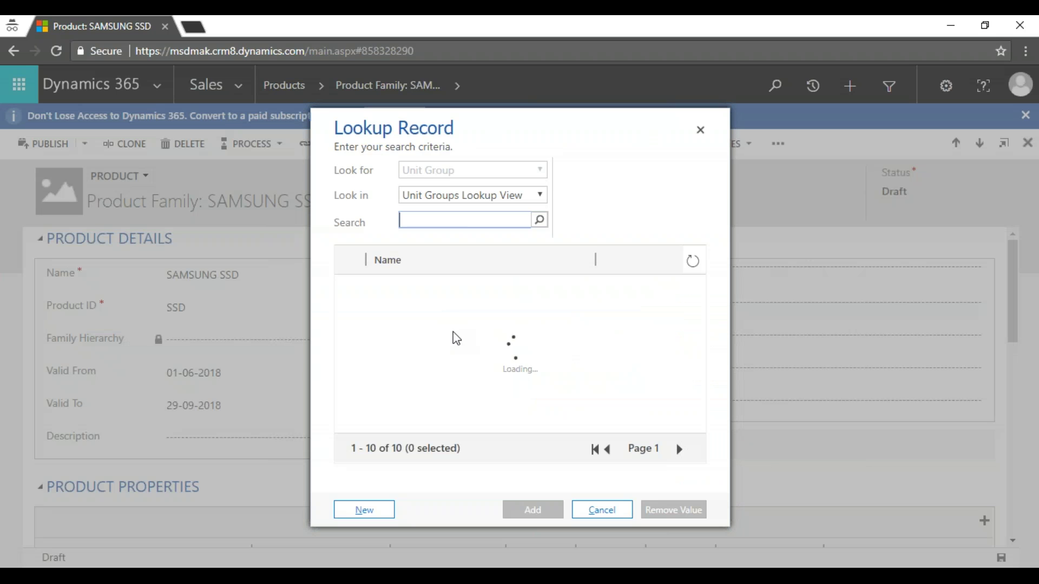
{"action": "type", "text": "d"}
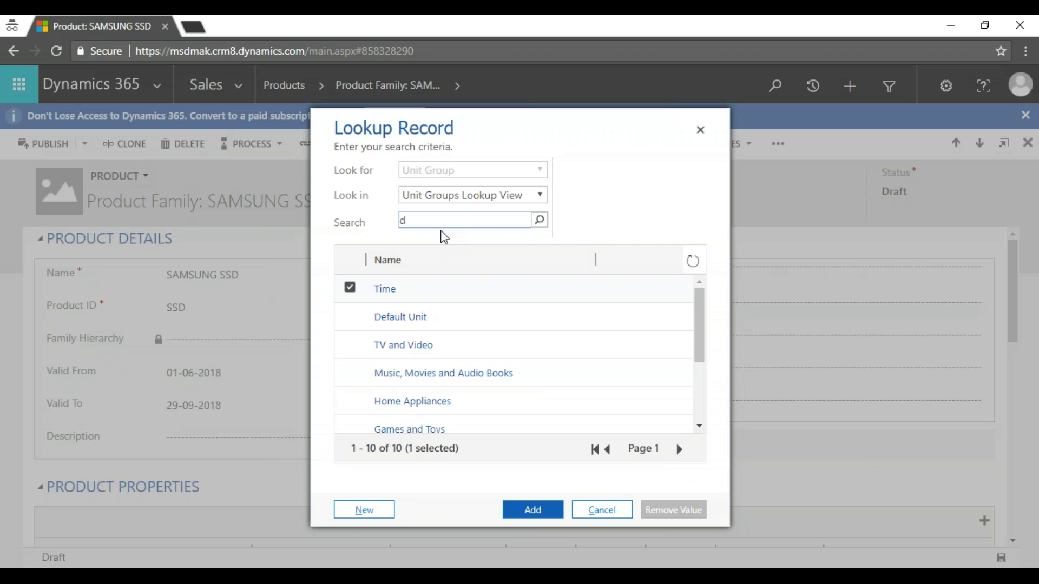
{"action": "key", "text": "Return"}
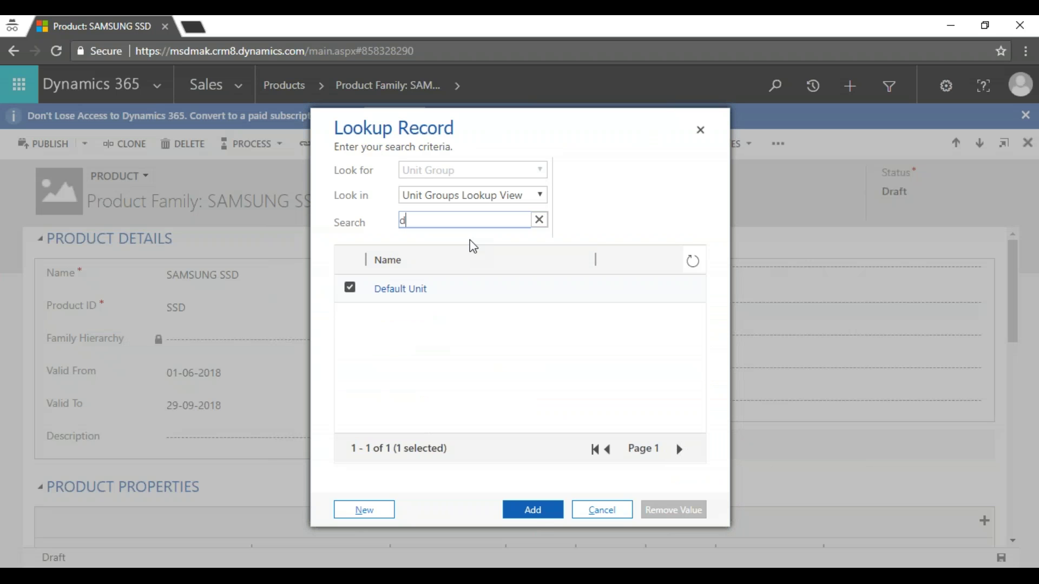
{"action": "left_click", "coordinate": [533, 511]}
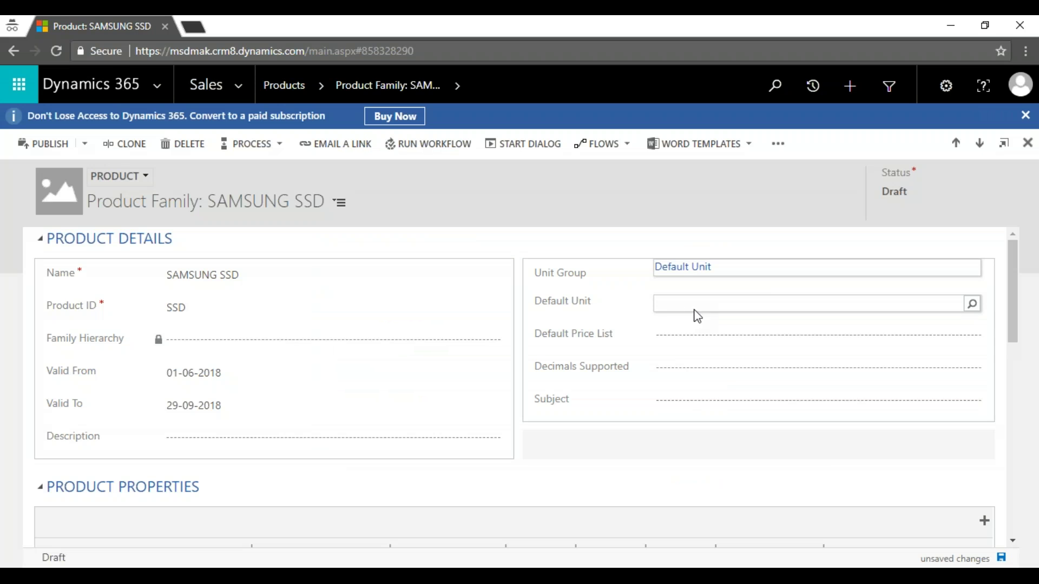
Step: Set the family's default unit to Primary Unit
{"action": "left_click", "coordinate": [677, 302]}
{"action": "left_click", "coordinate": [974, 309]}
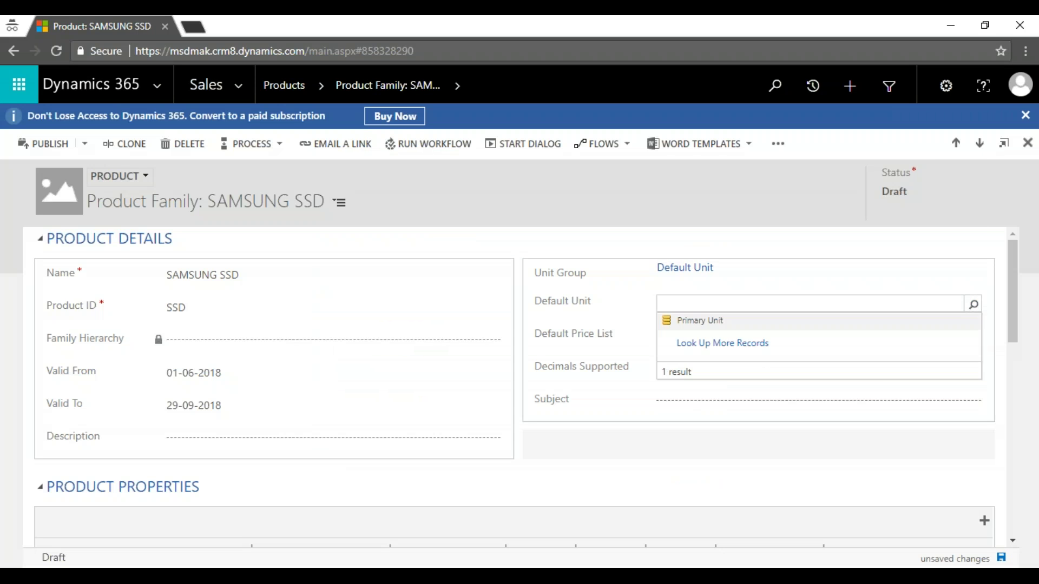
{"action": "left_click", "coordinate": [770, 321]}
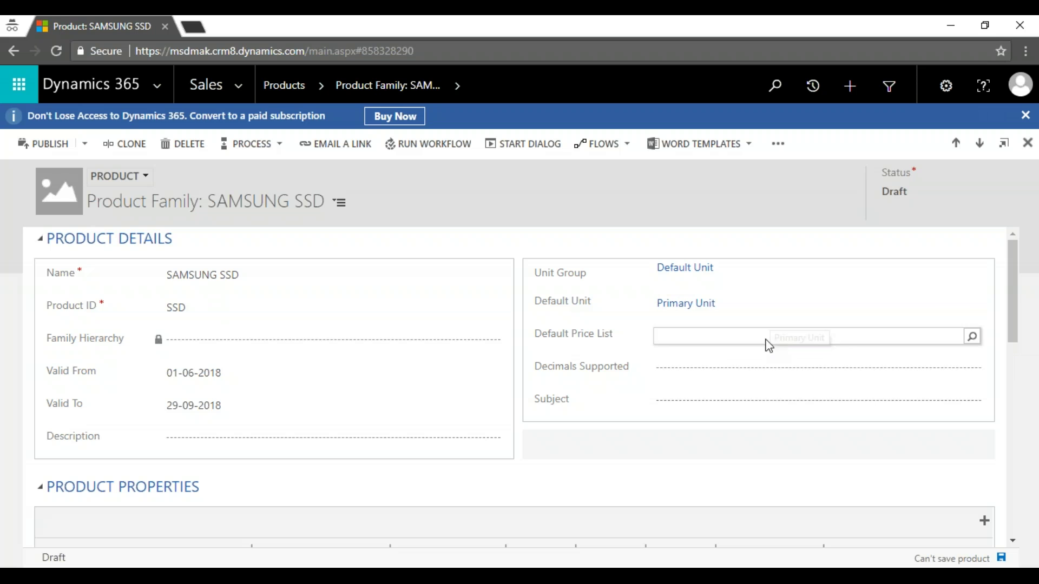
{"action": "left_click", "coordinate": [151, 179]}
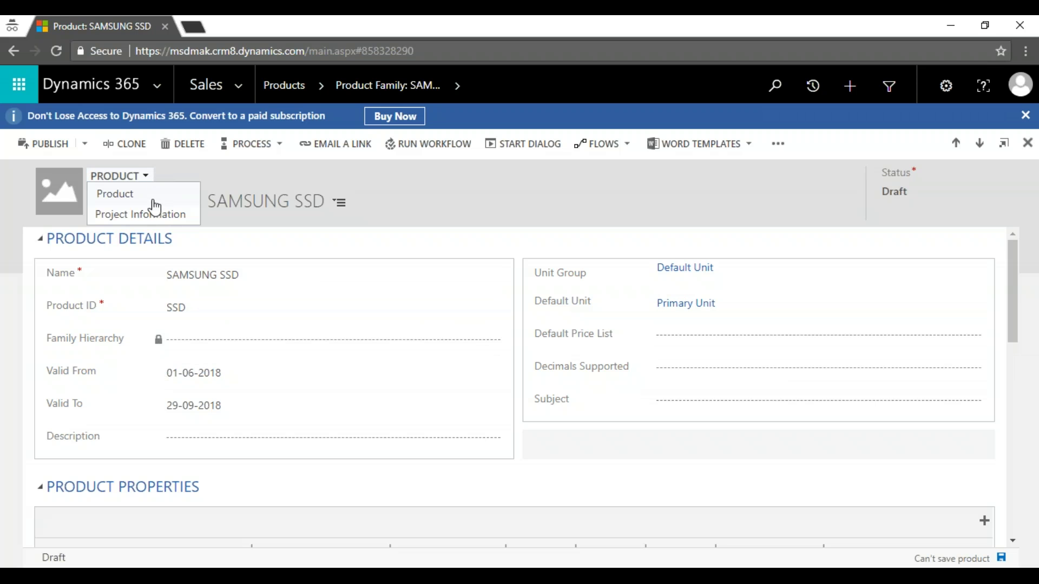
{"action": "left_click", "coordinate": [447, 196]}
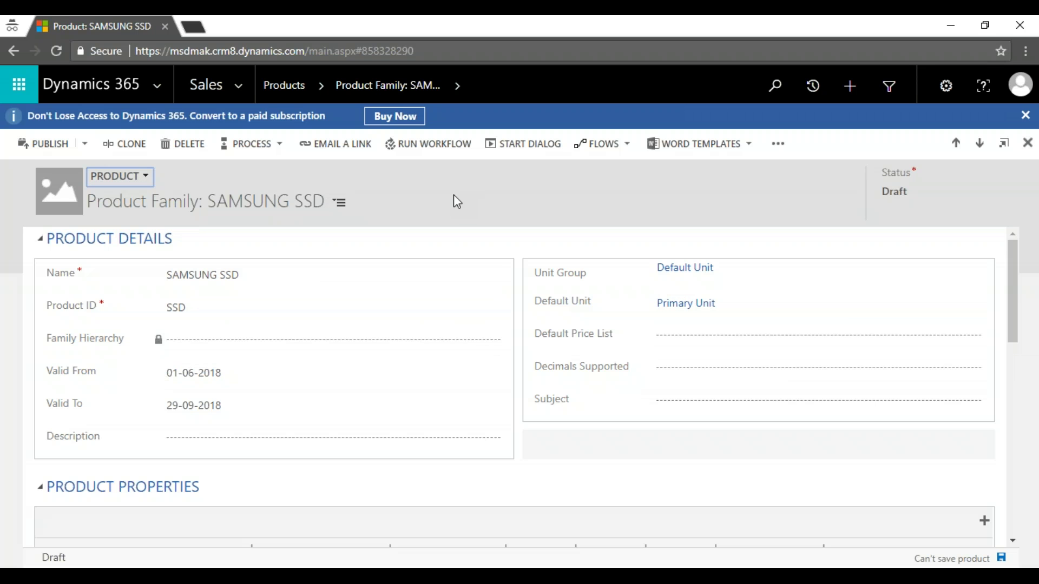
Step: Publish the SAMSUNG SSD product family and return to the refreshed products list
{"action": "left_click", "coordinate": [46, 148]}
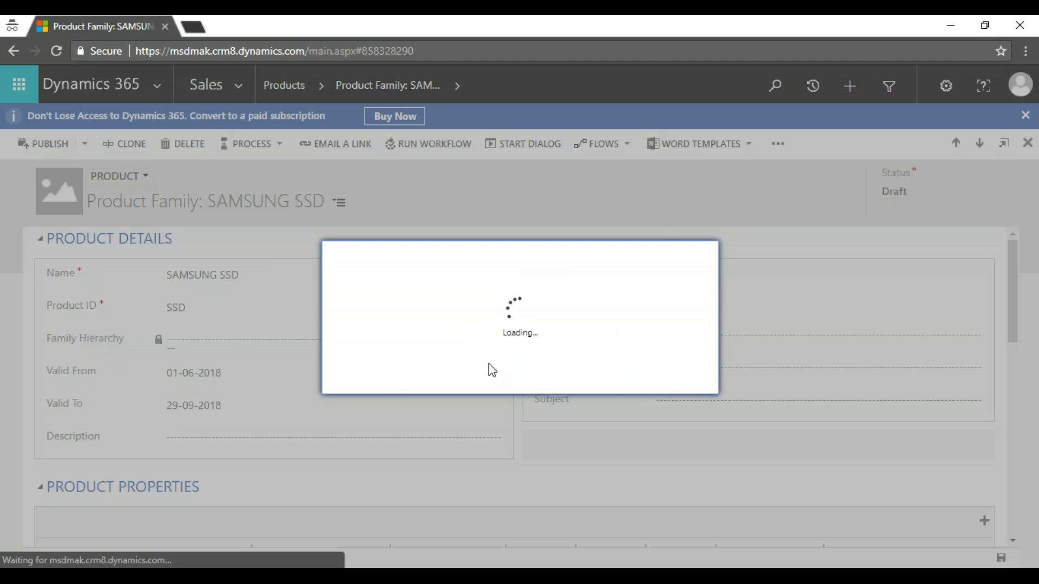
{"action": "left_click", "coordinate": [606, 379]}
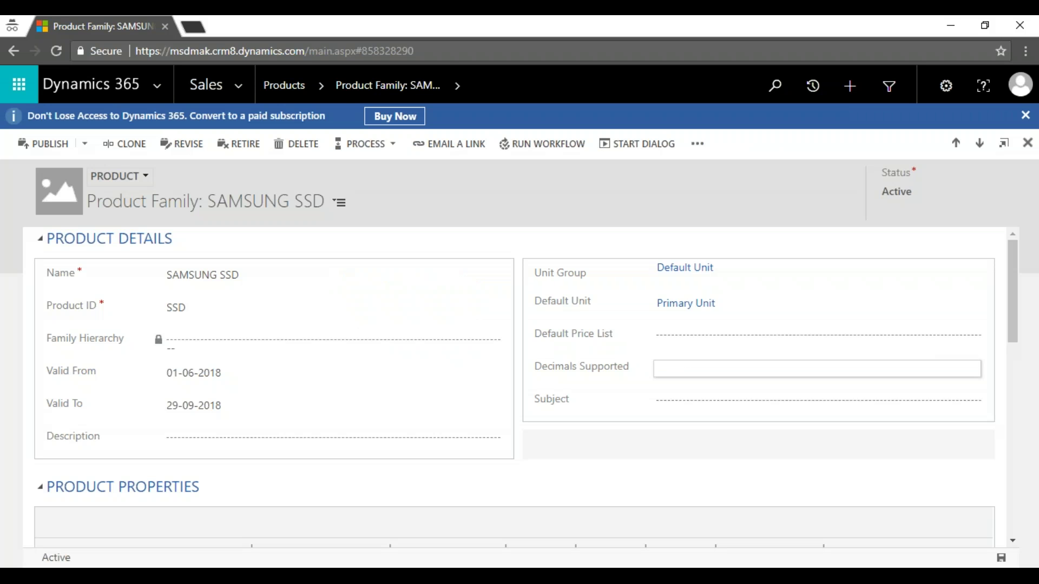
{"action": "left_click", "coordinate": [284, 84]}
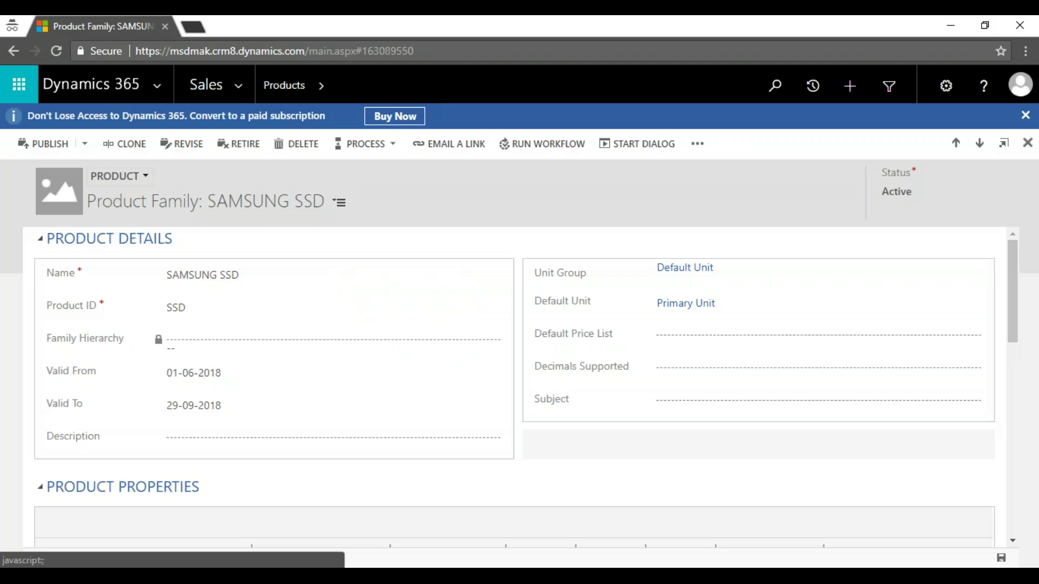
{"action": "left_click", "coordinate": [960, 248]}
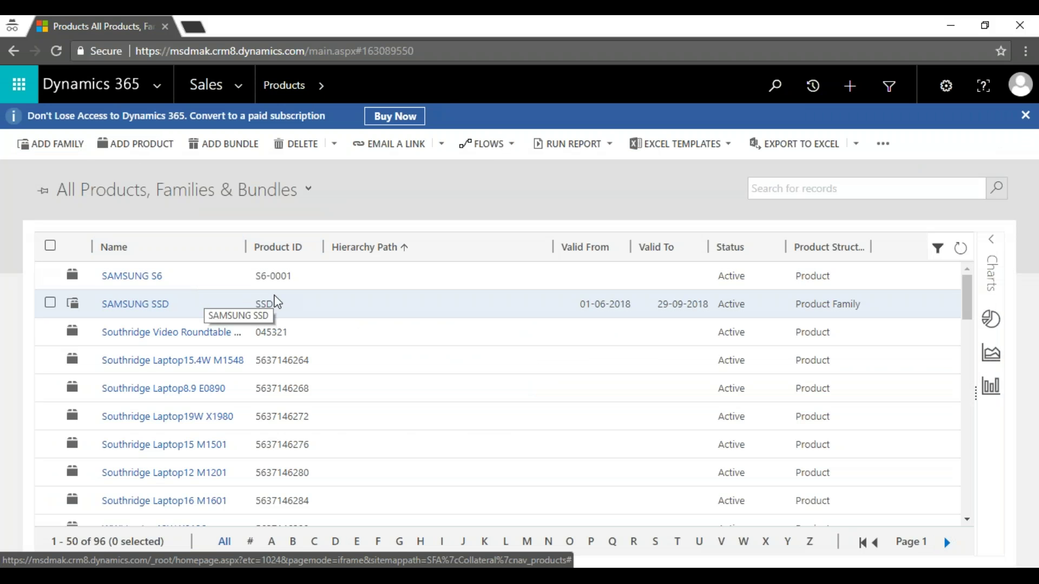
Step: Go to Opportunities in the Sales area and open the SAMSUNG CA - EMAIL -S6 opportunity from the open opportunities
{"action": "left_click", "coordinate": [248, 97]}
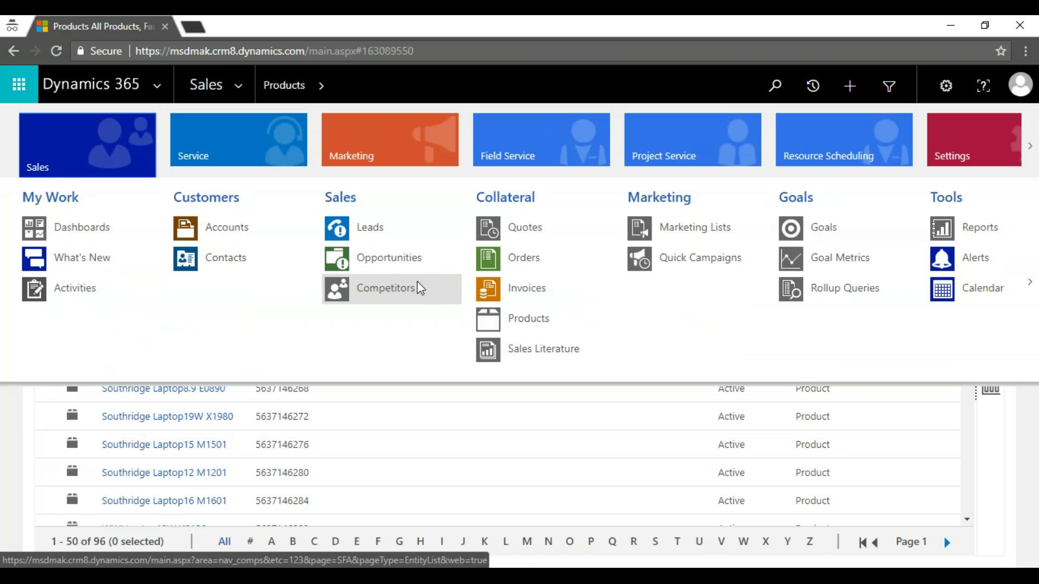
{"action": "left_click", "coordinate": [424, 267]}
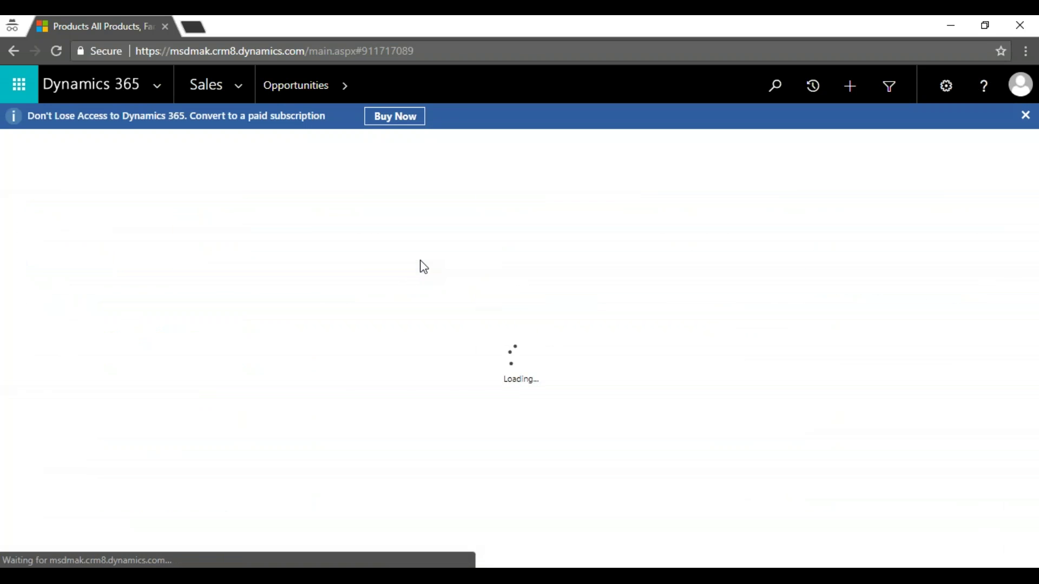
{"action": "scroll", "coordinate": [371, 399], "scroll_direction": "down", "scroll_amount": 10}
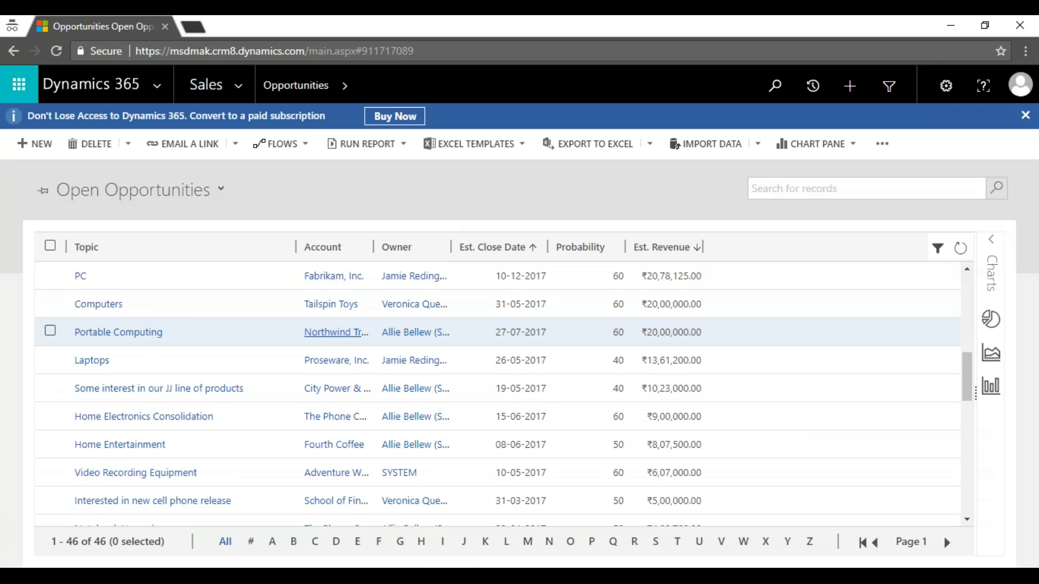
{"action": "scroll", "coordinate": [476, 489], "scroll_direction": "down", "scroll_amount": 8}
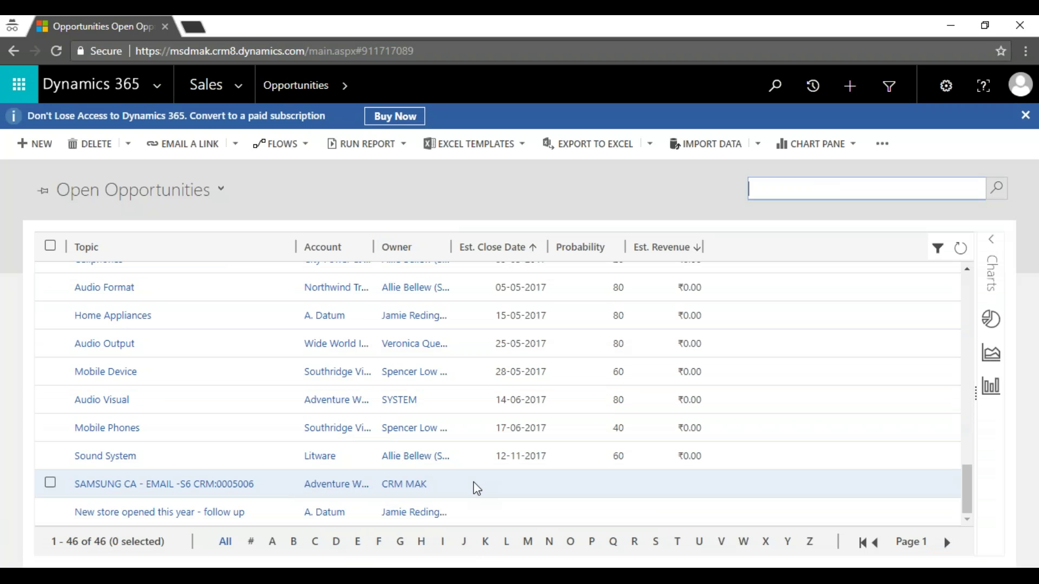
{"action": "left_click", "coordinate": [476, 488]}
{"action": "double_click", "coordinate": [446, 487]}
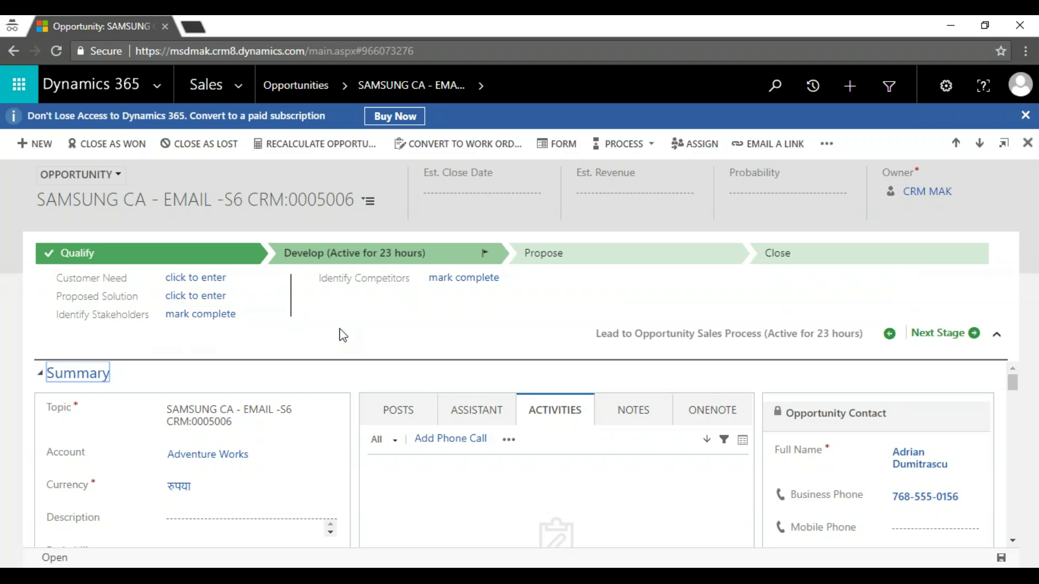
Step: Set the price list of the opportunity's product line items to SAMSUNG QUATER 1
{"action": "scroll", "coordinate": [495, 525], "scroll_direction": "down", "scroll_amount": 2}
{"action": "scroll", "coordinate": [489, 514], "scroll_direction": "down", "scroll_amount": 6}
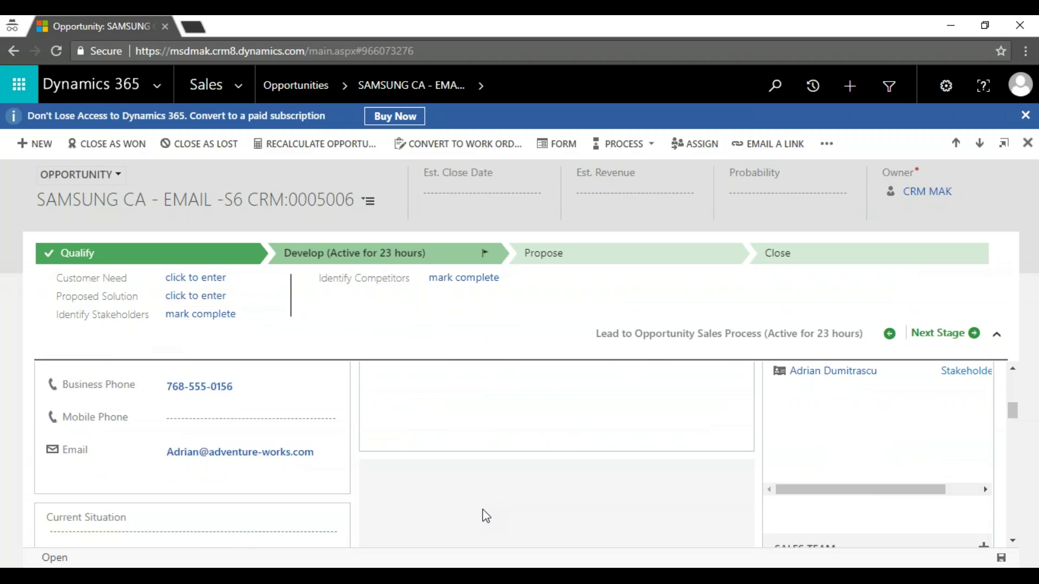
{"action": "scroll", "coordinate": [486, 516], "scroll_direction": "down", "scroll_amount": 8}
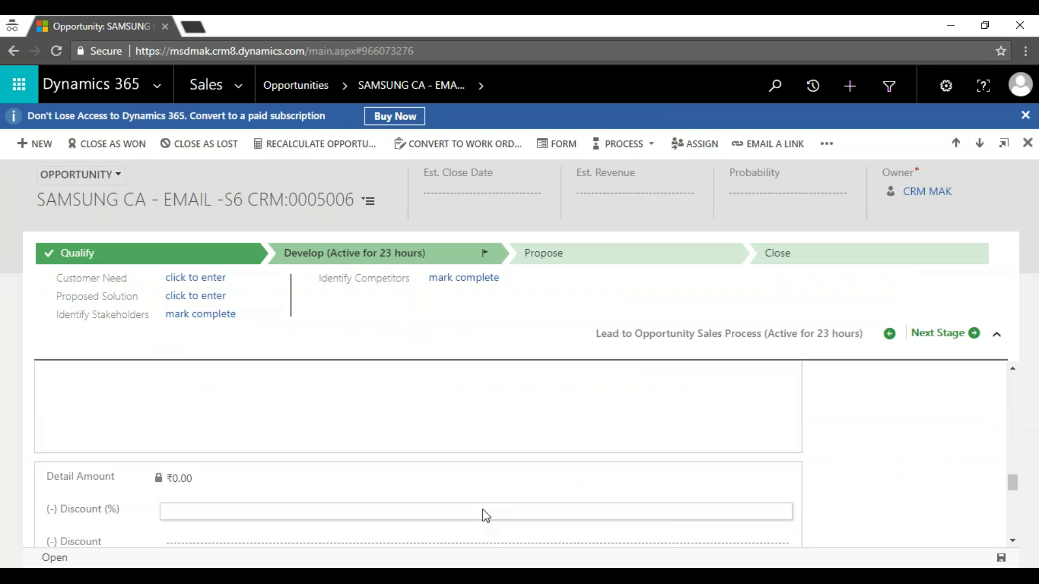
{"action": "scroll", "coordinate": [486, 516], "scroll_direction": "down", "scroll_amount": 4}
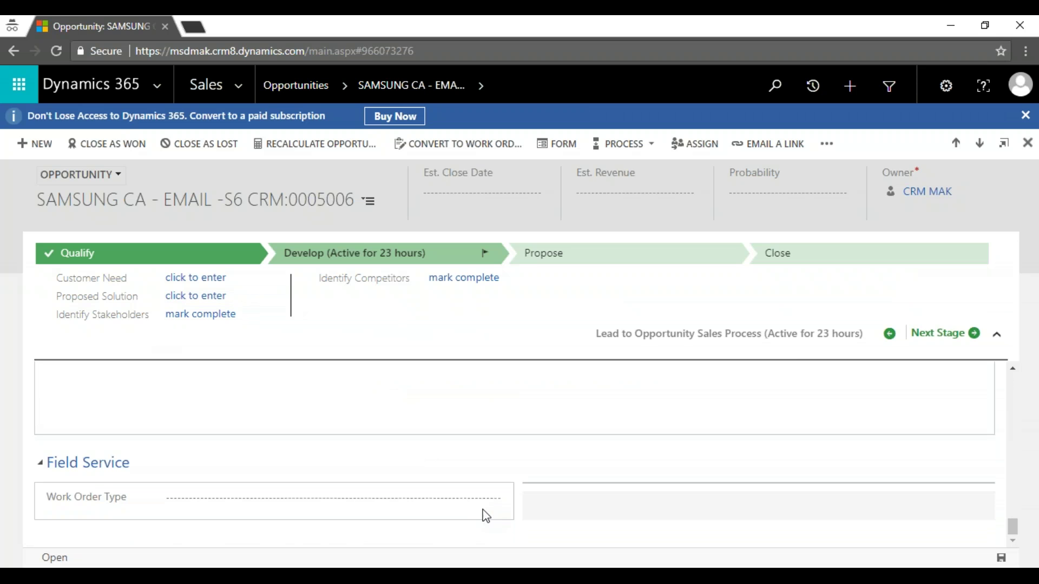
{"action": "scroll", "coordinate": [485, 515], "scroll_direction": "up", "scroll_amount": 3}
{"action": "scroll", "coordinate": [486, 516], "scroll_direction": "up", "scroll_amount": 5}
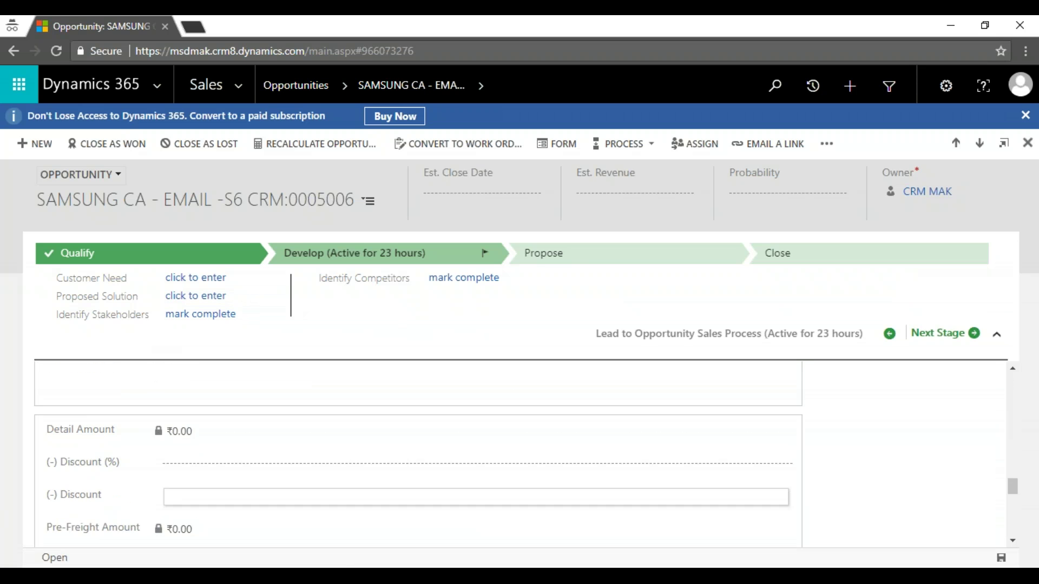
{"action": "scroll", "coordinate": [486, 516], "scroll_direction": "down", "scroll_amount": 4}
{"action": "scroll", "coordinate": [486, 516], "scroll_direction": "up", "scroll_amount": 2}
{"action": "scroll", "coordinate": [486, 516], "scroll_direction": "up", "scroll_amount": 4}
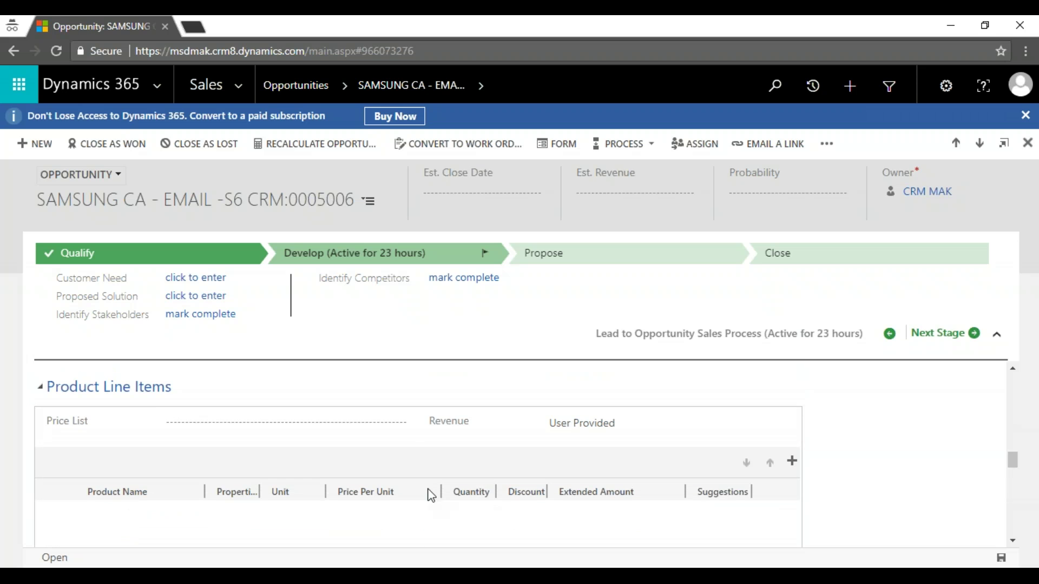
{"action": "left_click", "coordinate": [399, 428]}
{"action": "left_click", "coordinate": [399, 425]}
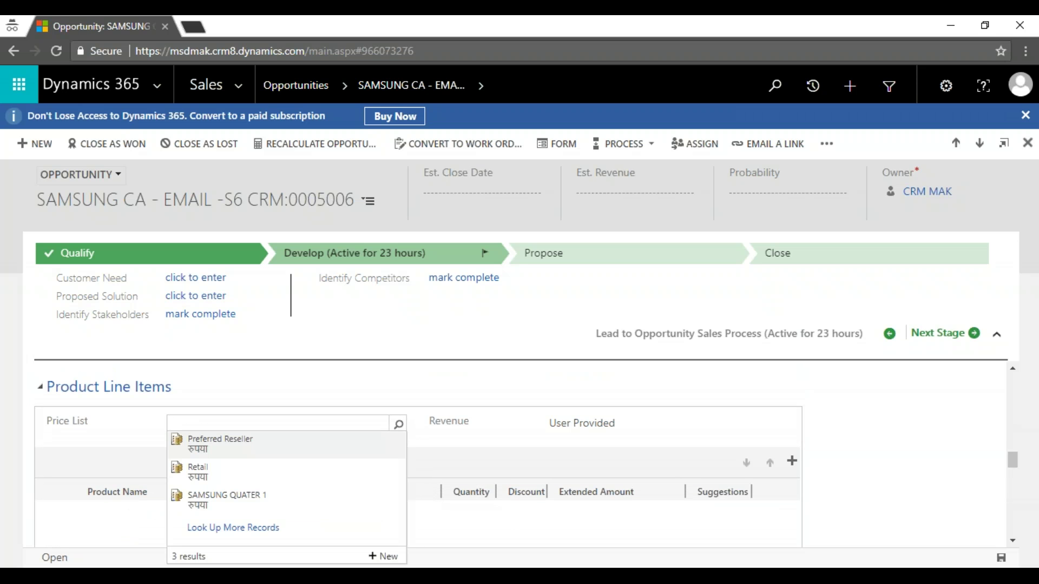
{"action": "left_click", "coordinate": [228, 499]}
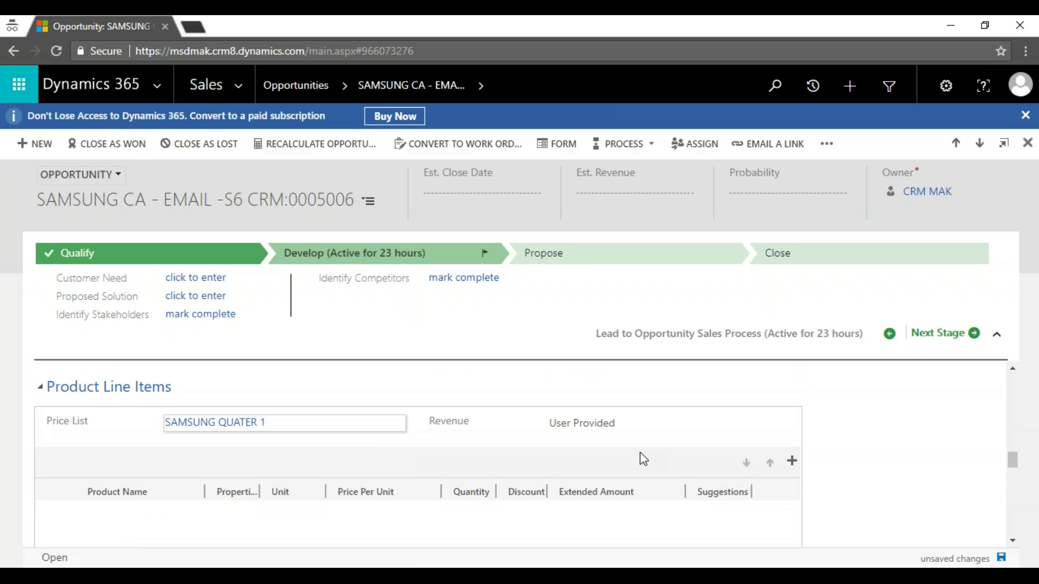
Step: Switch the opportunity's revenue setting to System Calculated
{"action": "left_click", "coordinate": [596, 424]}
{"action": "left_click", "coordinate": [596, 425]}
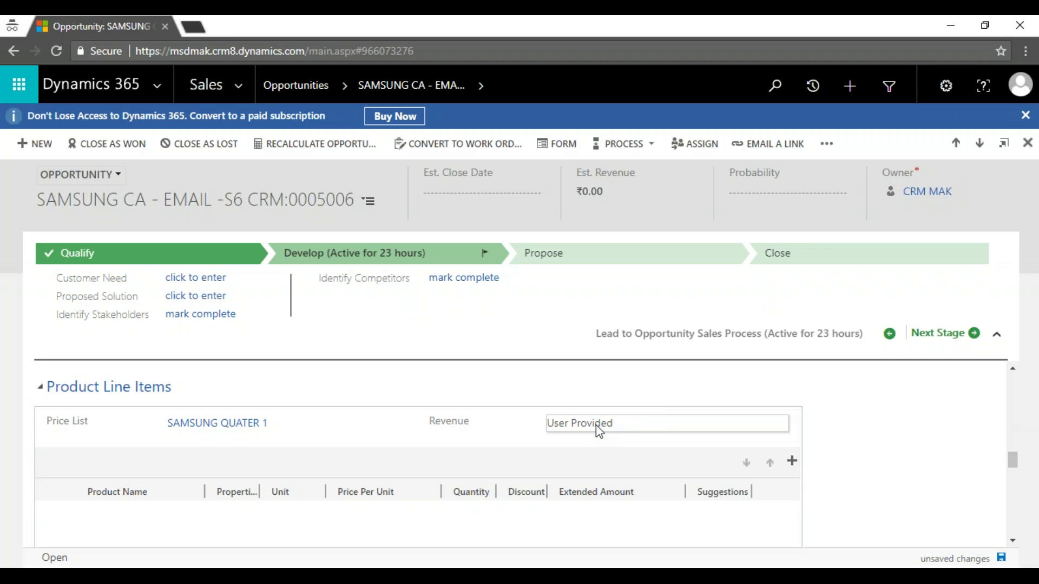
{"action": "key", "text": "ctrl+s"}
{"action": "left_click", "coordinate": [596, 424]}
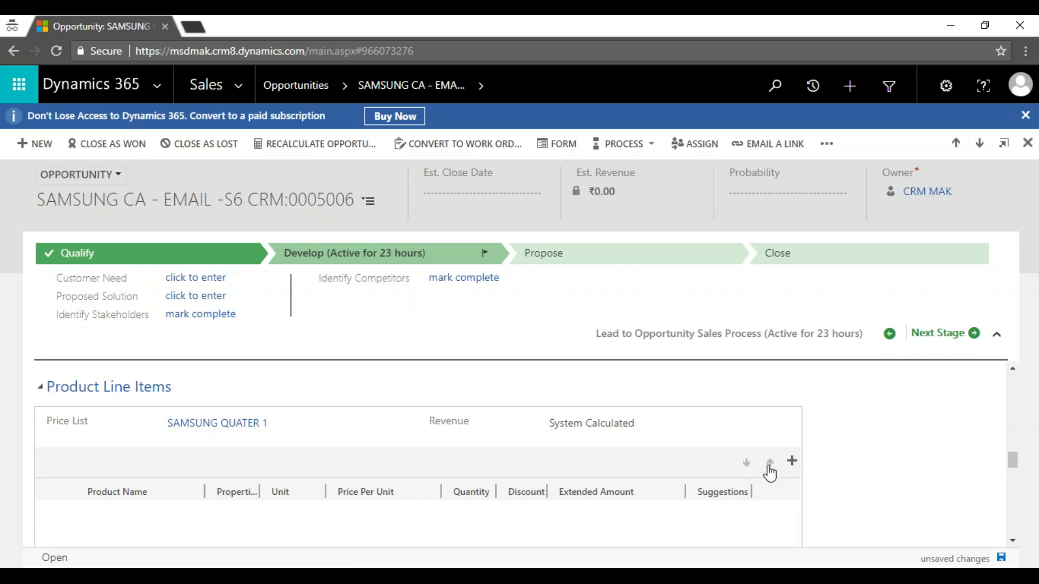
Step: Add the existing product SAMSUNG S6 to the opportunity's product line items
{"action": "left_click", "coordinate": [792, 461]}
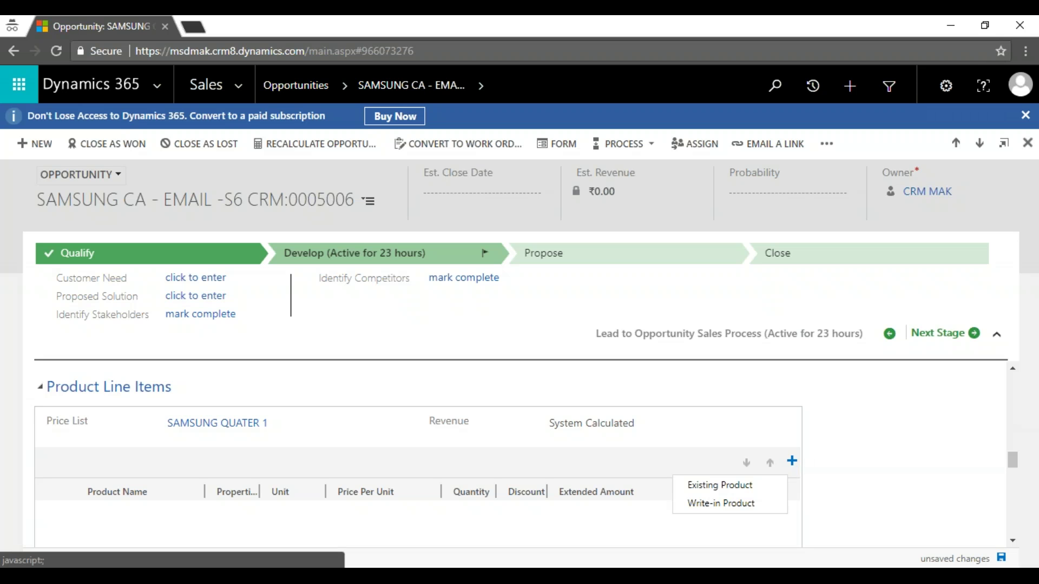
{"action": "left_click", "coordinate": [757, 488]}
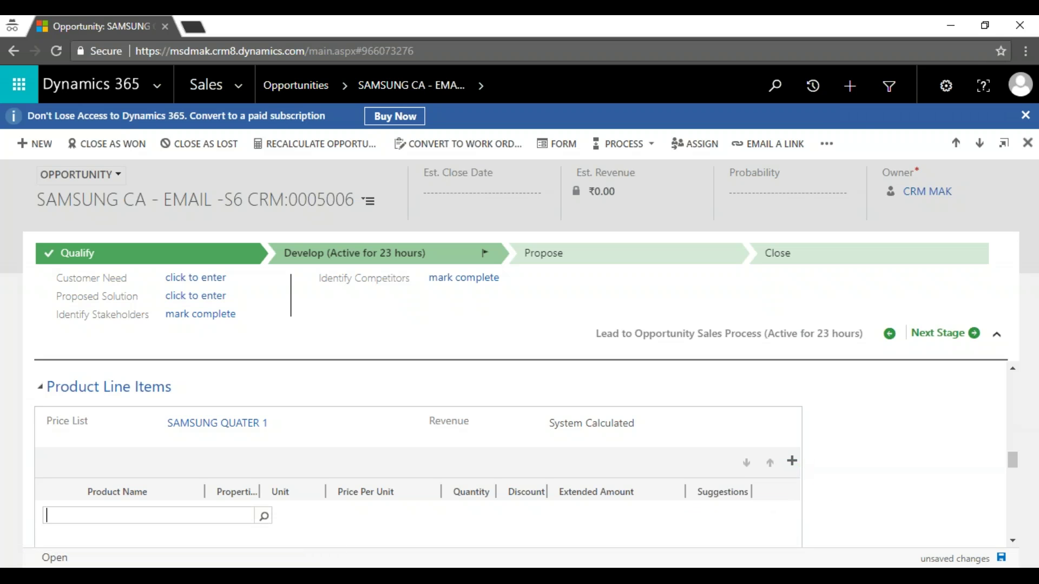
{"action": "left_click", "coordinate": [264, 517]}
{"action": "left_click", "coordinate": [177, 456]}
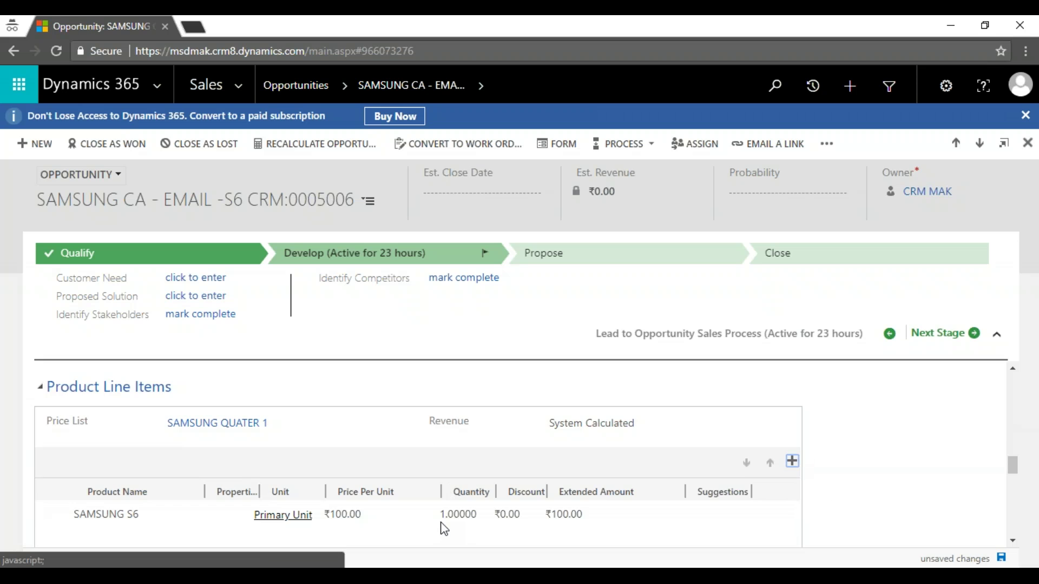
Step: Set the quantity of the SAMSUNG S6 line item to 10 and save the opportunity
{"action": "scroll", "coordinate": [436, 529], "scroll_direction": "down", "scroll_amount": 1}
{"action": "left_click", "coordinate": [352, 448]}
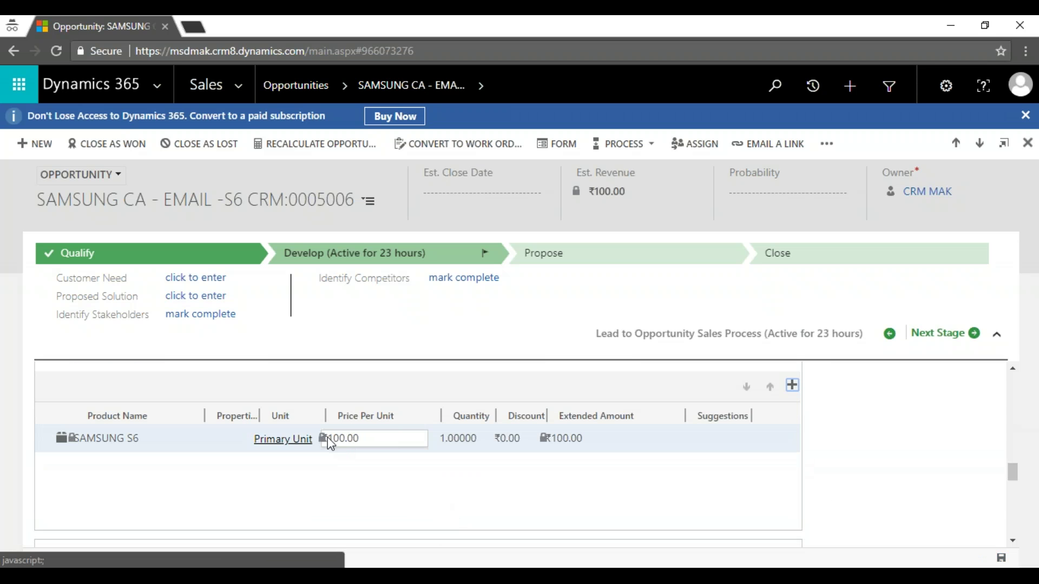
{"action": "left_click", "coordinate": [449, 441]}
{"action": "left_click", "coordinate": [449, 439]}
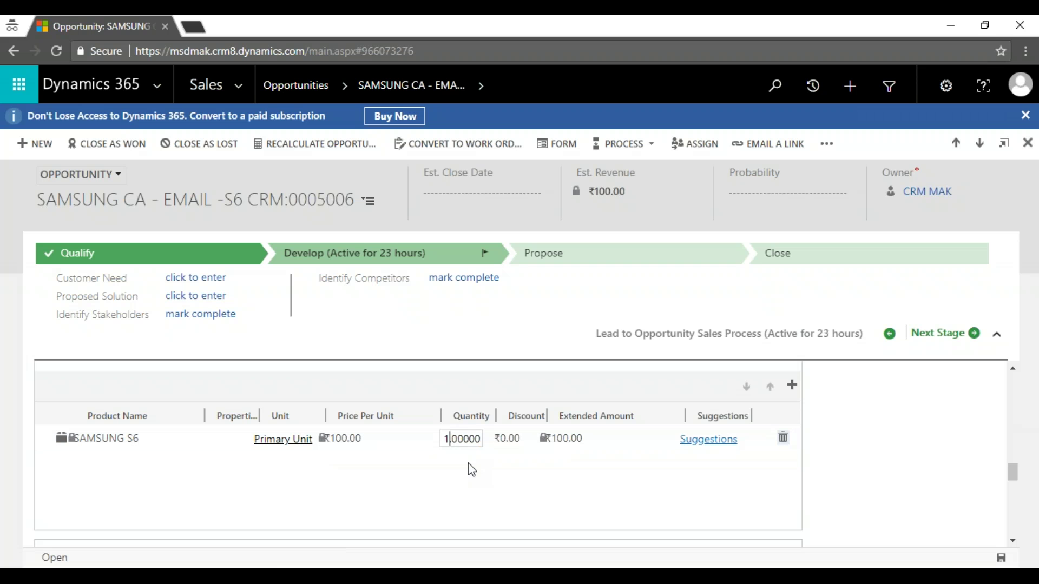
{"action": "type", "text": "0"}
{"action": "left_click", "coordinate": [489, 468]}
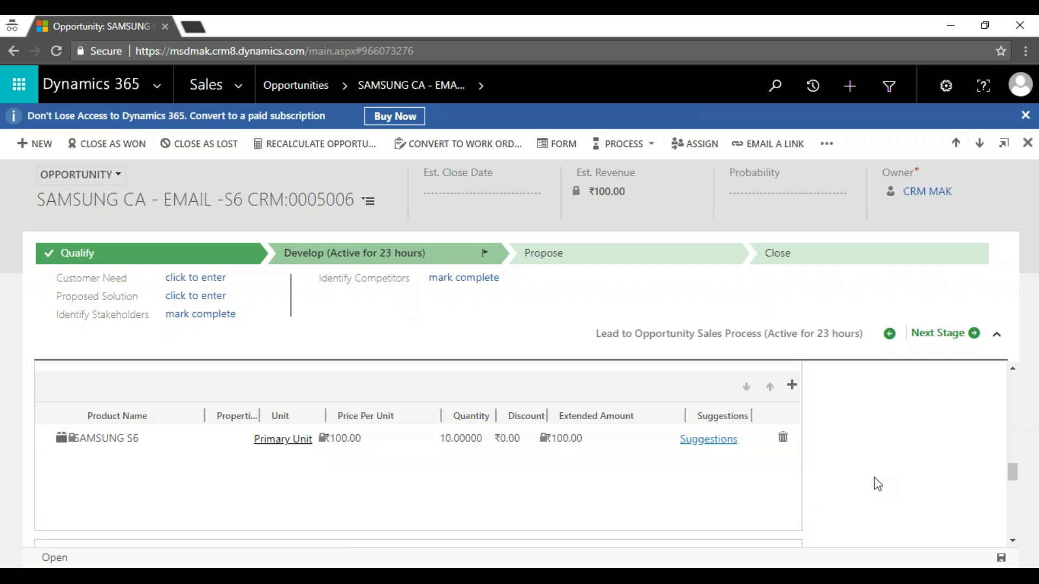
{"action": "left_click", "coordinate": [1002, 559]}
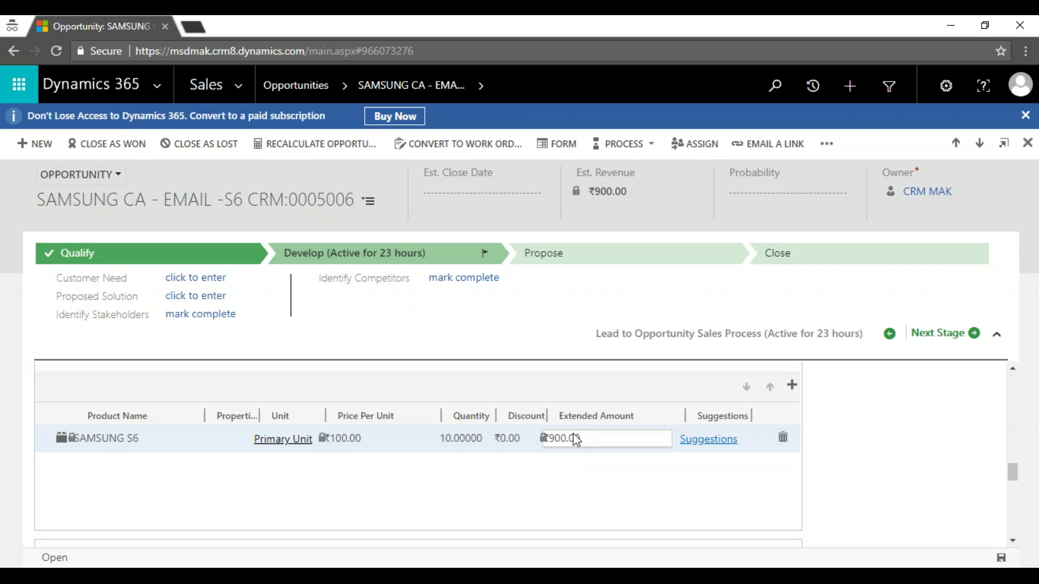
Step: Give the opportunity an overall discount of 10 percent and save it
{"action": "scroll", "coordinate": [464, 443], "scroll_direction": "down", "scroll_amount": 3}
{"action": "left_click", "coordinate": [185, 439]}
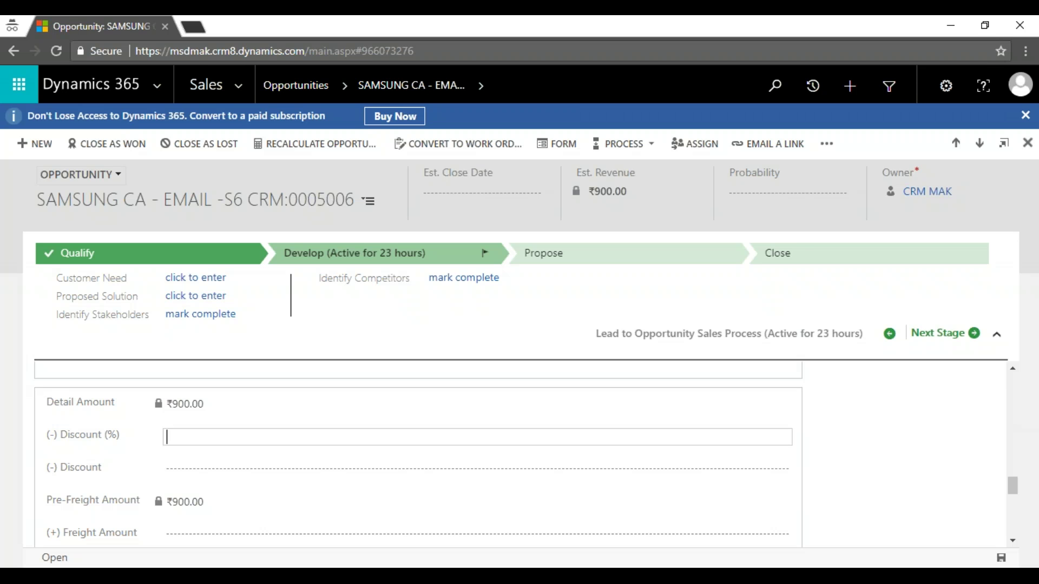
{"action": "type", "text": "10"}
{"action": "left_click", "coordinate": [1002, 558]}
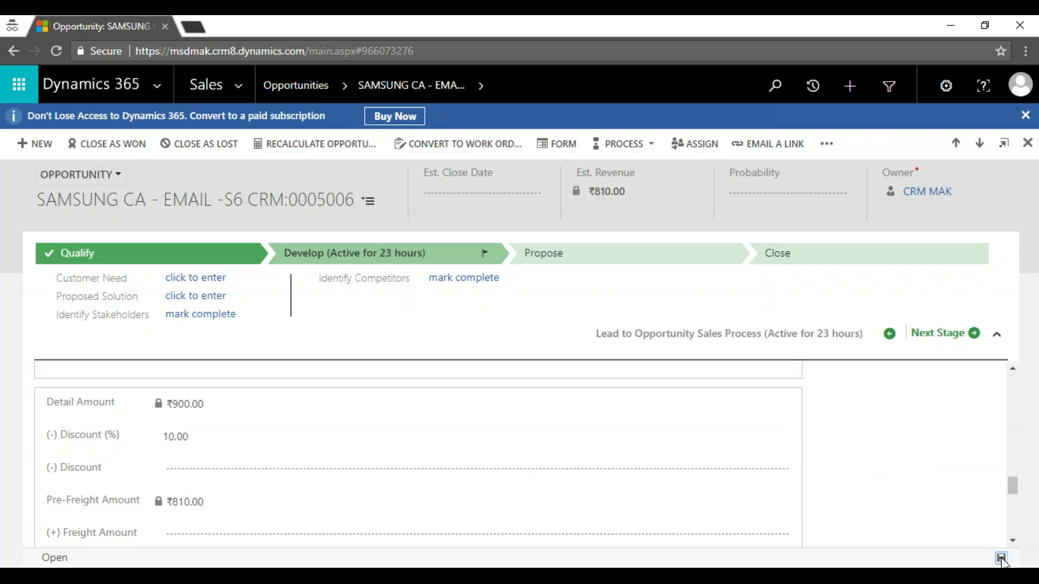
Step: Create a quote for the opportunity, dismiss the pop-up blocker notice and open the new draft quote
{"action": "scroll", "coordinate": [279, 507], "scroll_direction": "down", "scroll_amount": 4}
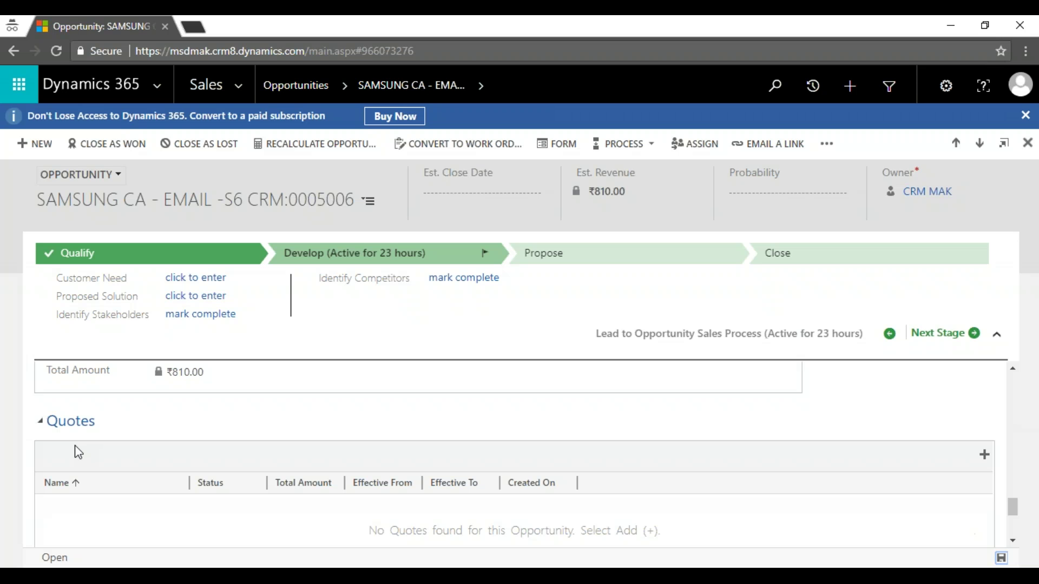
{"action": "left_click", "coordinate": [985, 457]}
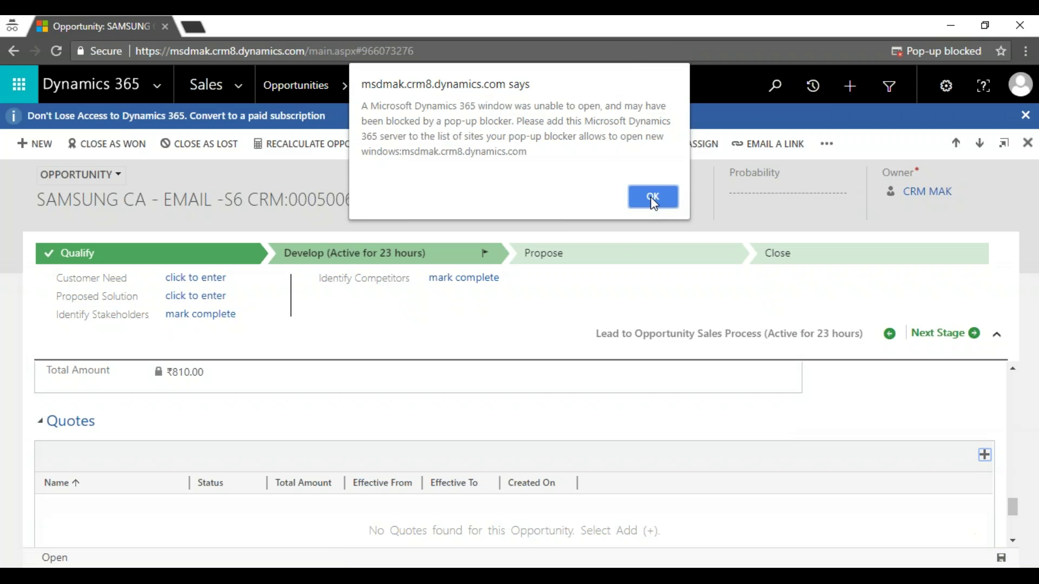
{"action": "left_click", "coordinate": [654, 198]}
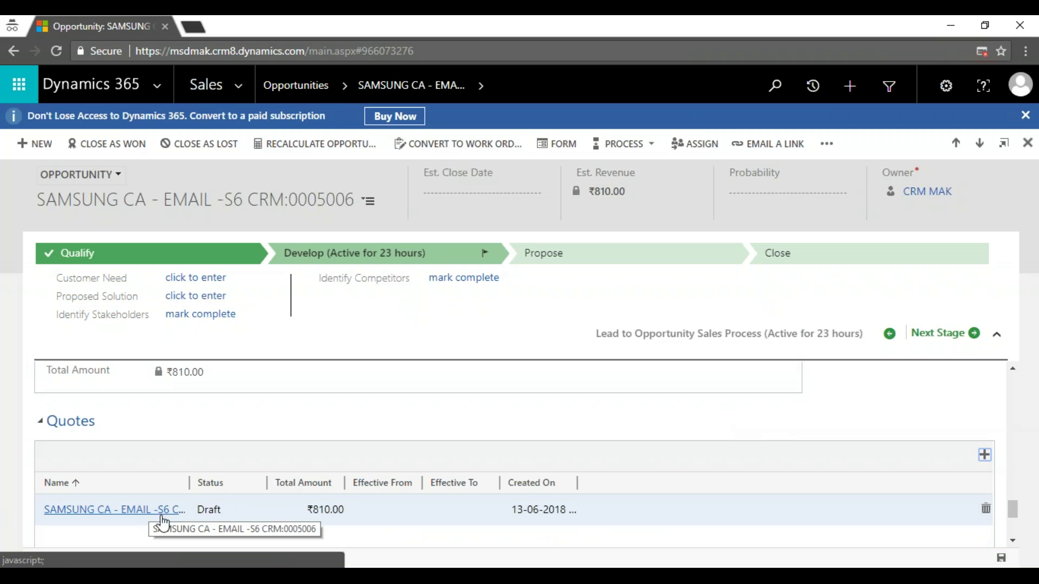
{"action": "scroll", "coordinate": [167, 520], "scroll_direction": "down", "scroll_amount": 1}
{"action": "left_click", "coordinate": [157, 435]}
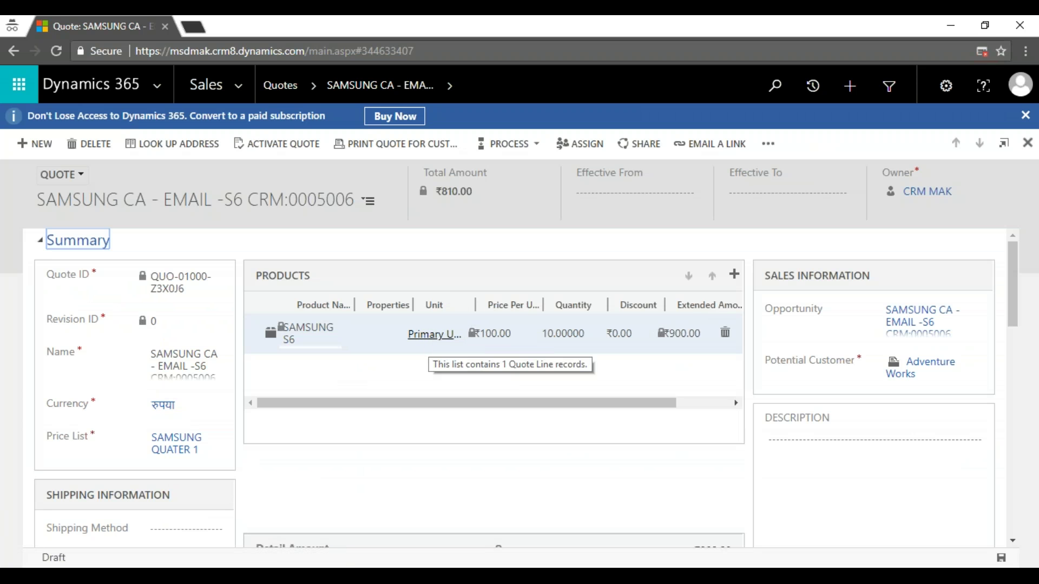
Step: Set the quote's discount to 20 percent and save the quote
{"action": "scroll", "coordinate": [745, 364], "scroll_direction": "down", "scroll_amount": 3}
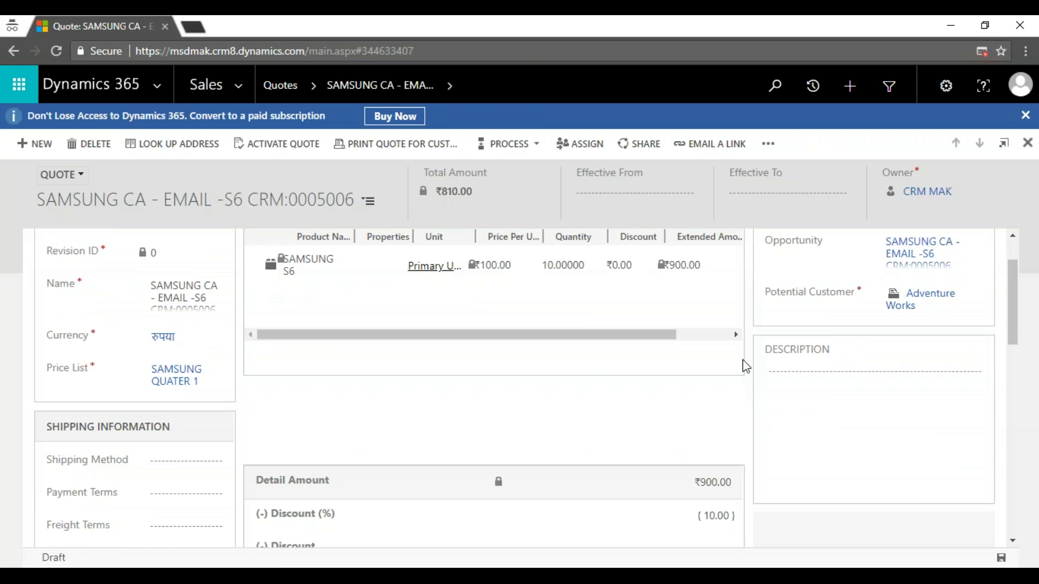
{"action": "scroll", "coordinate": [744, 365], "scroll_direction": "down", "scroll_amount": 2}
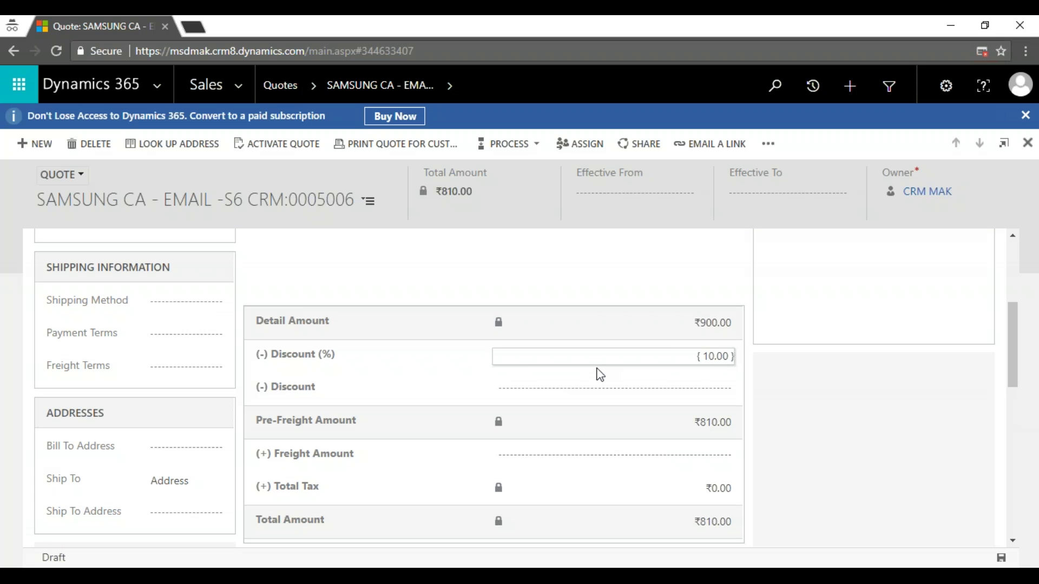
{"action": "left_click", "coordinate": [669, 361]}
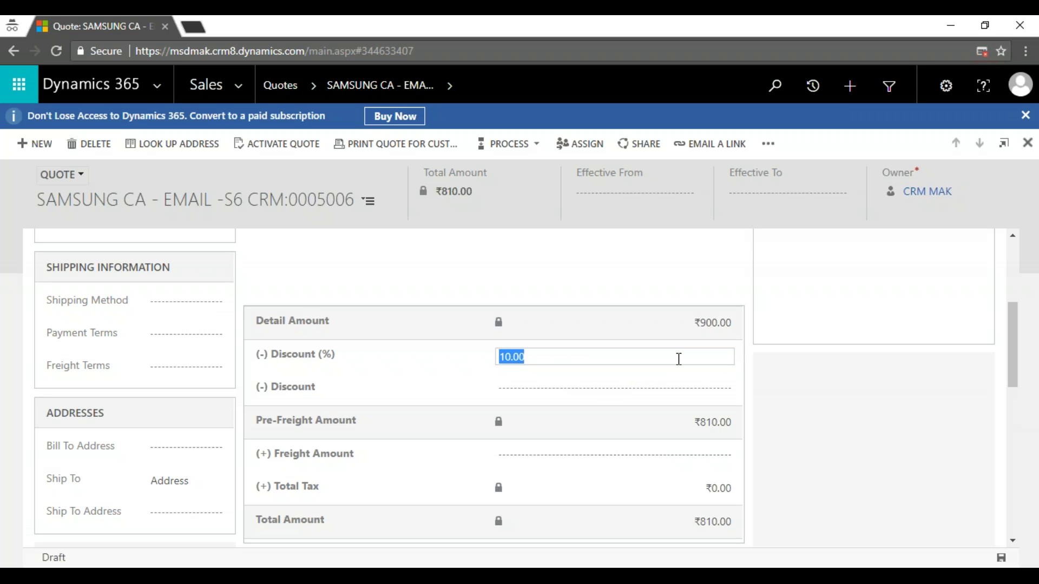
{"action": "key", "text": "BackSpace"}
{"action": "type", "text": "20"}
{"action": "left_click", "coordinate": [960, 512]}
{"action": "left_click", "coordinate": [1002, 558]}
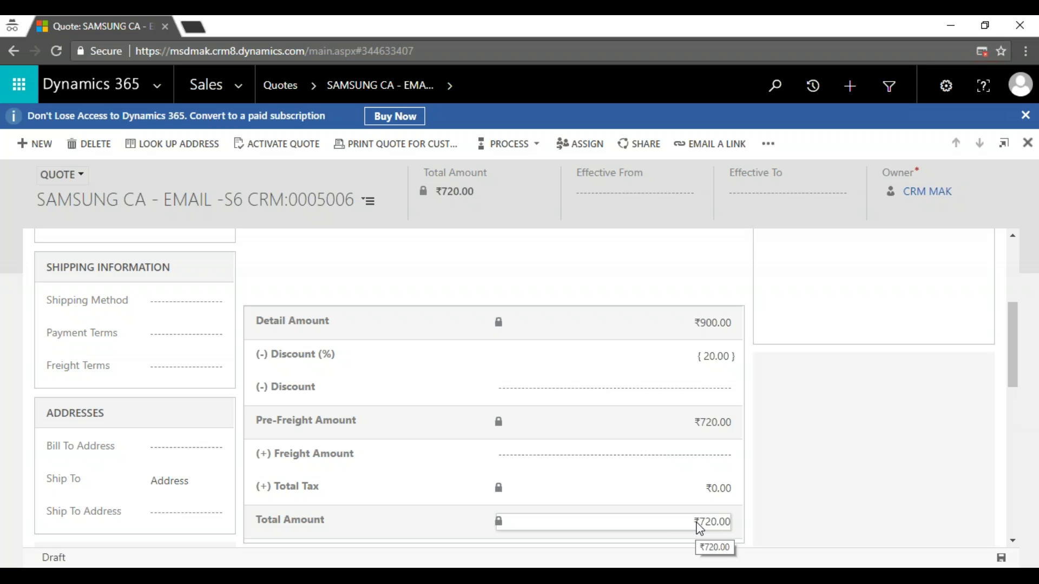
Step: Activate the quote and create an order from it with status reason Won, closing the opportunity and calculating actual revenue from quotes
{"action": "left_click", "coordinate": [299, 152]}
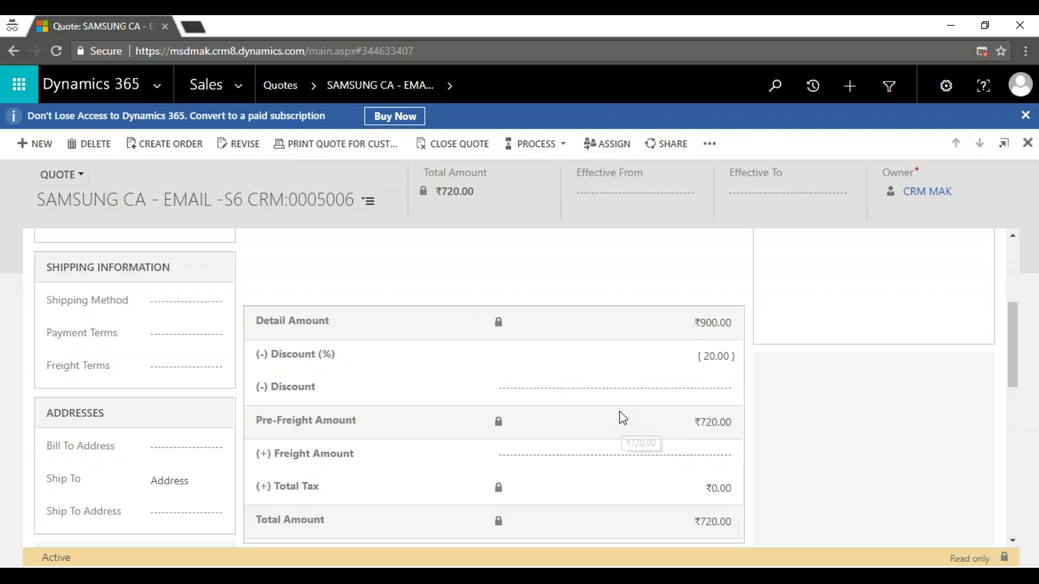
{"action": "left_click", "coordinate": [182, 150]}
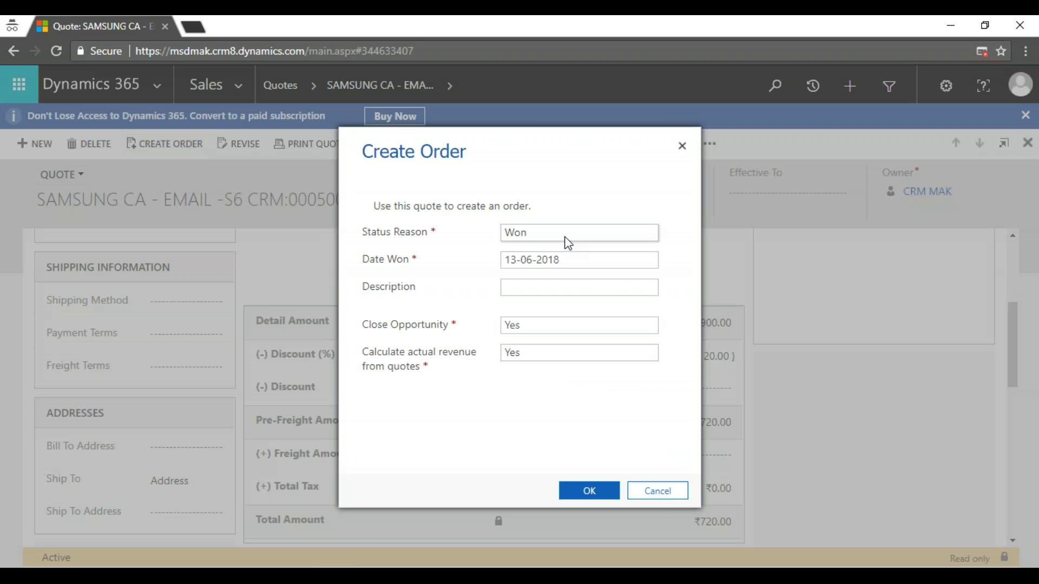
{"action": "left_click", "coordinate": [543, 289]}
{"action": "left_click", "coordinate": [591, 490]}
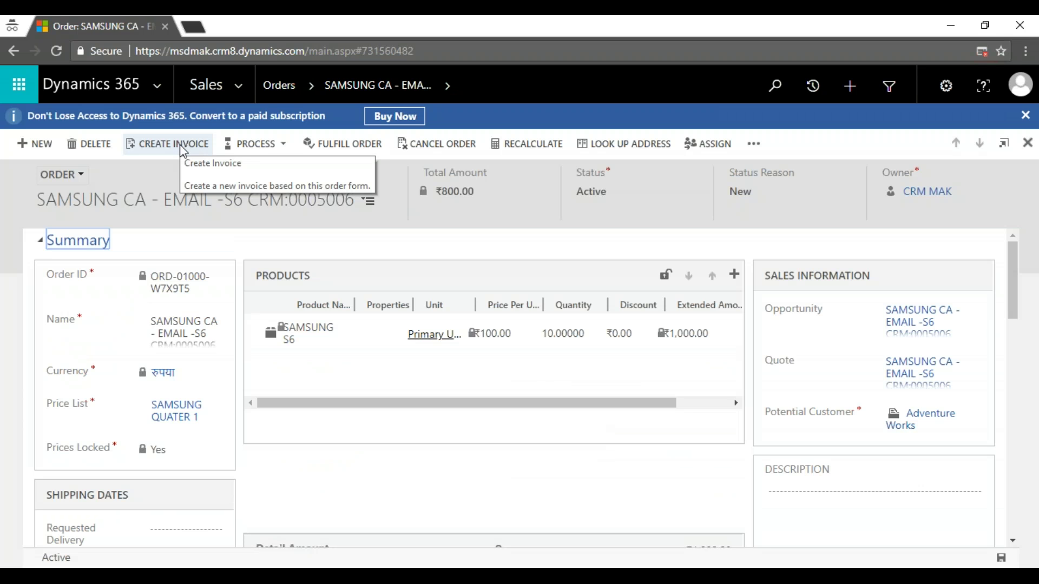
Step: Create an invoice from the order and mark it as paid with status reason Complete
{"action": "left_click", "coordinate": [183, 151]}
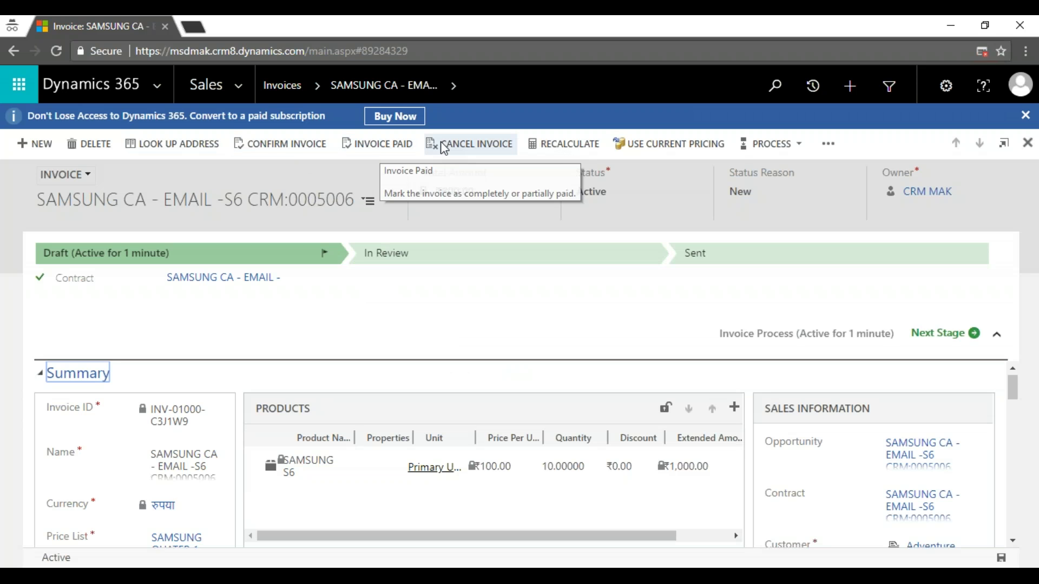
{"action": "left_click", "coordinate": [377, 145]}
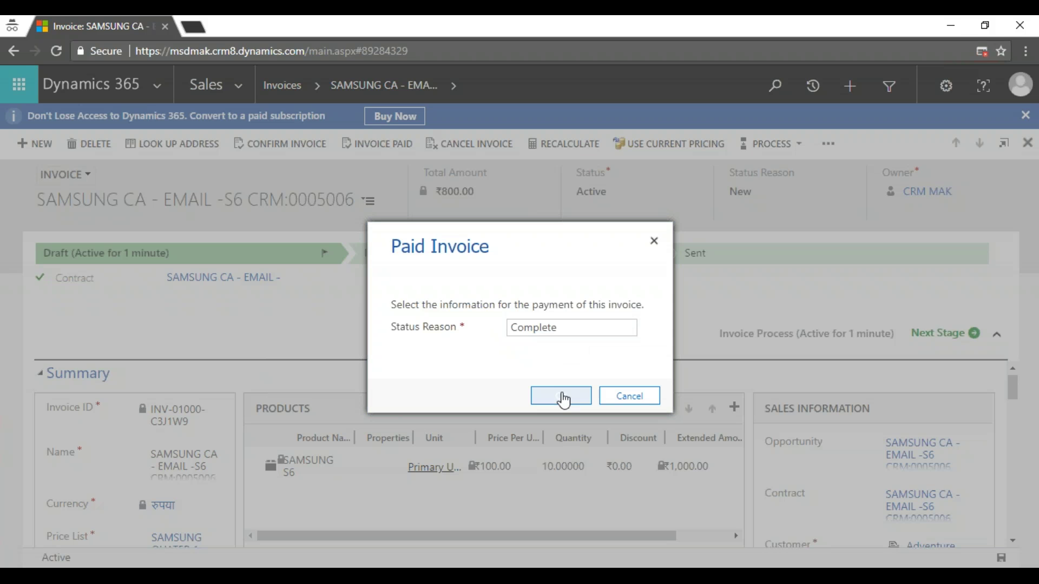
{"action": "left_click", "coordinate": [561, 398]}
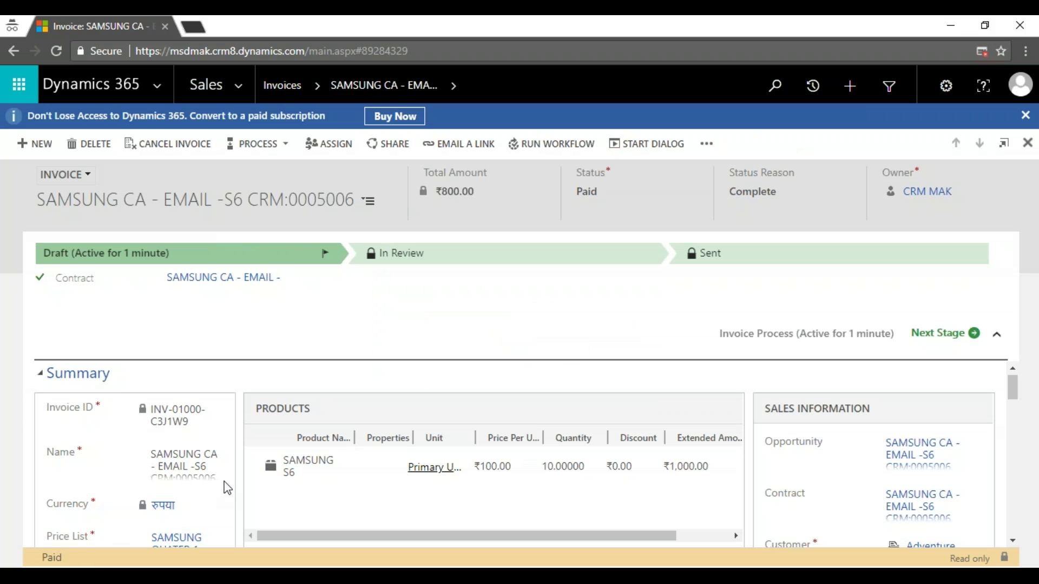
Step: Look through the paid invoice and return to the Opportunities list in the Sales area
{"action": "scroll", "coordinate": [313, 479], "scroll_direction": "down", "scroll_amount": 3}
{"action": "scroll", "coordinate": [313, 479], "scroll_direction": "down", "scroll_amount": 5}
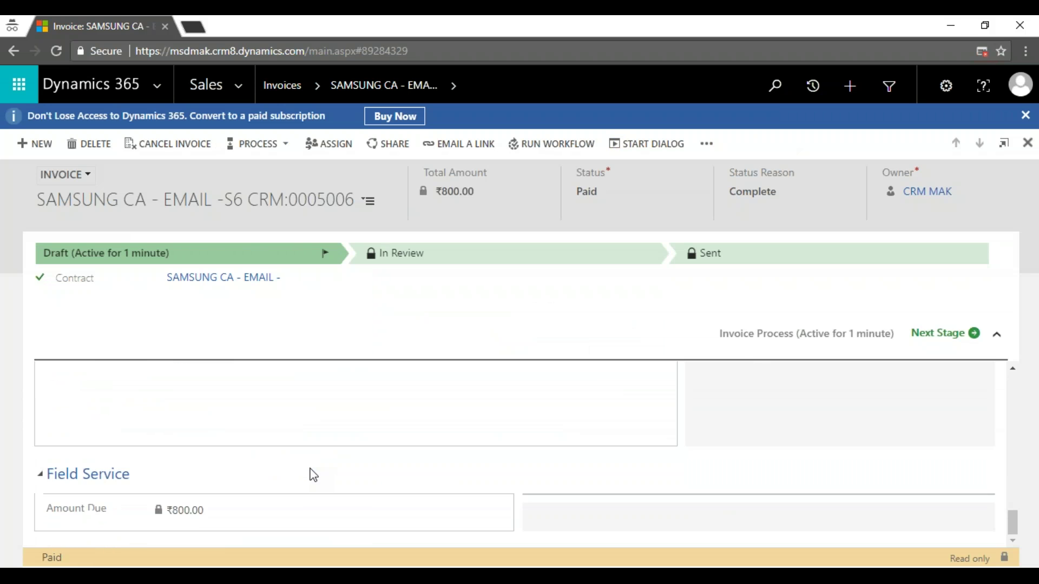
{"action": "scroll", "coordinate": [314, 471], "scroll_direction": "up", "scroll_amount": 8}
{"action": "scroll", "coordinate": [314, 469], "scroll_direction": "up", "scroll_amount": 3}
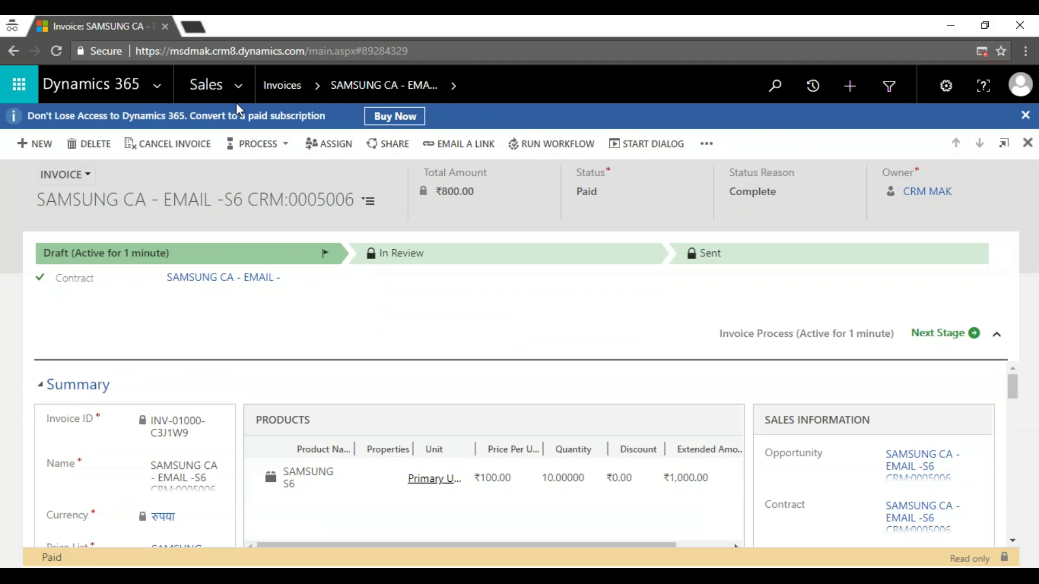
{"action": "left_click", "coordinate": [214, 85]}
{"action": "left_click", "coordinate": [391, 261]}
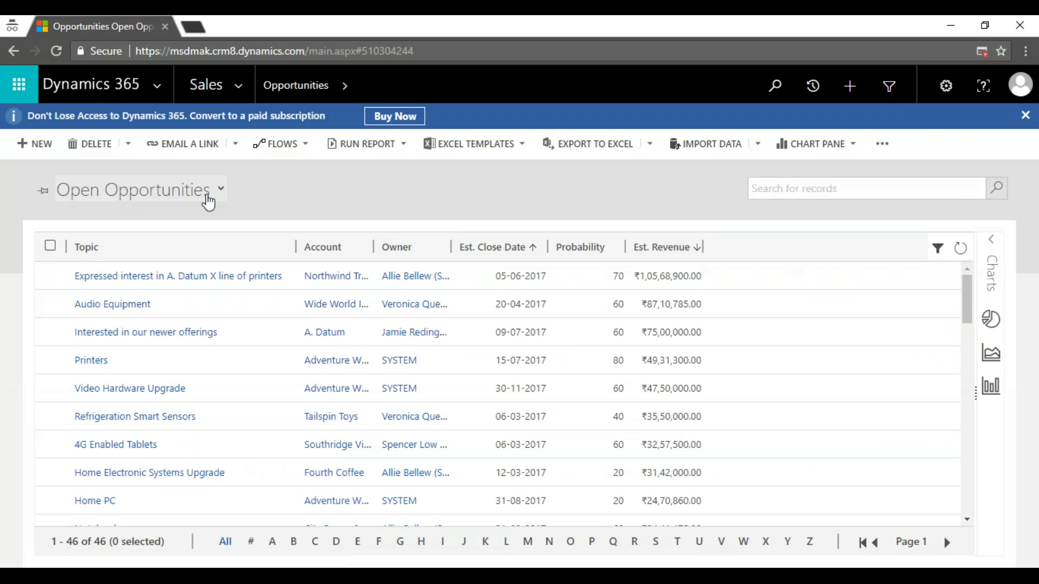
Step: Switch the opportunities list to the Closed Opportunities view and review the closed records
{"action": "left_click", "coordinate": [221, 190]}
{"action": "left_click", "coordinate": [171, 286]}
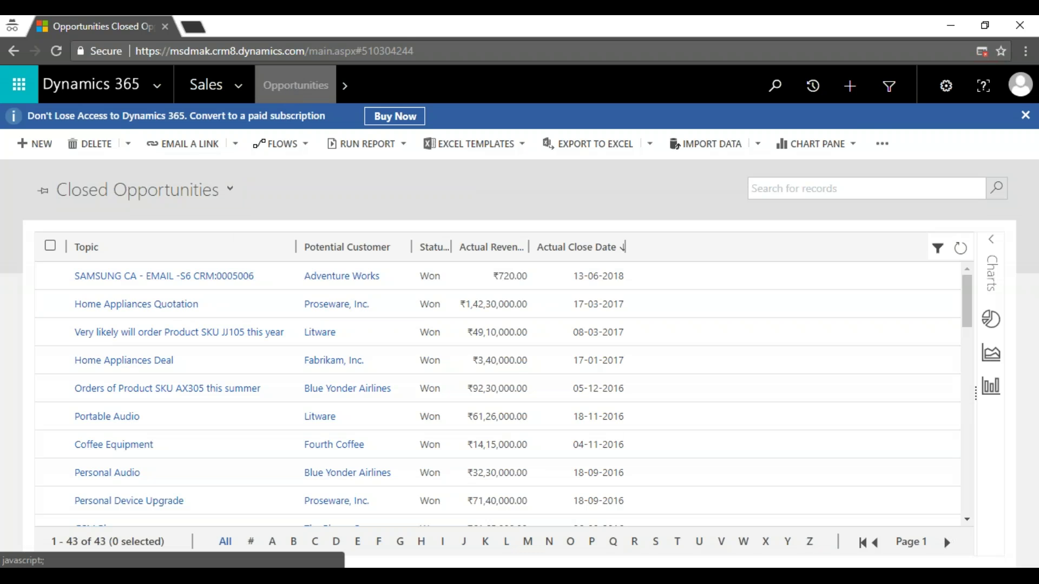
{"action": "left_click", "coordinate": [292, 86]}
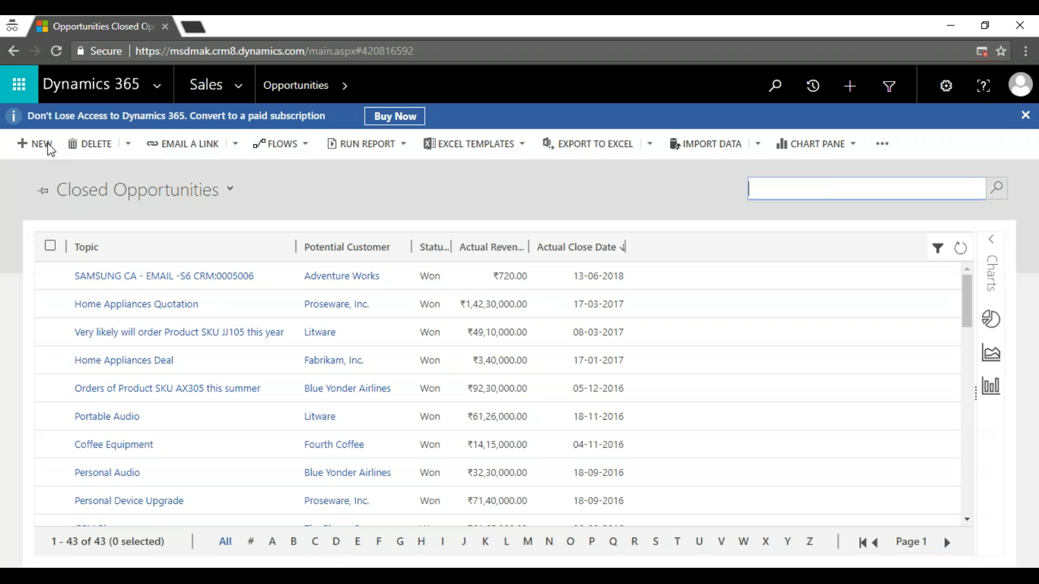
{"action": "left_click", "coordinate": [48, 145]}
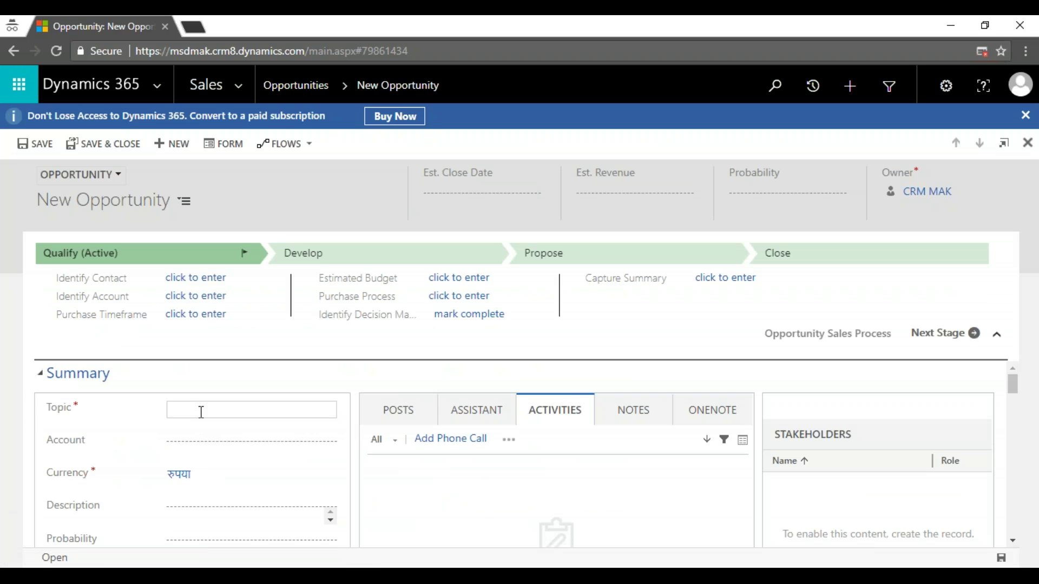
{"action": "left_click", "coordinate": [201, 412]}
{"action": "type", "text": "appli"}
{"action": "key", "text": "BackSpace"}
{"action": "key", "text": "BackSpace"}
{"action": "key", "text": "BackSpace"}
{"action": "type", "text": "APP"}
{"action": "key", "text": "Tab"}
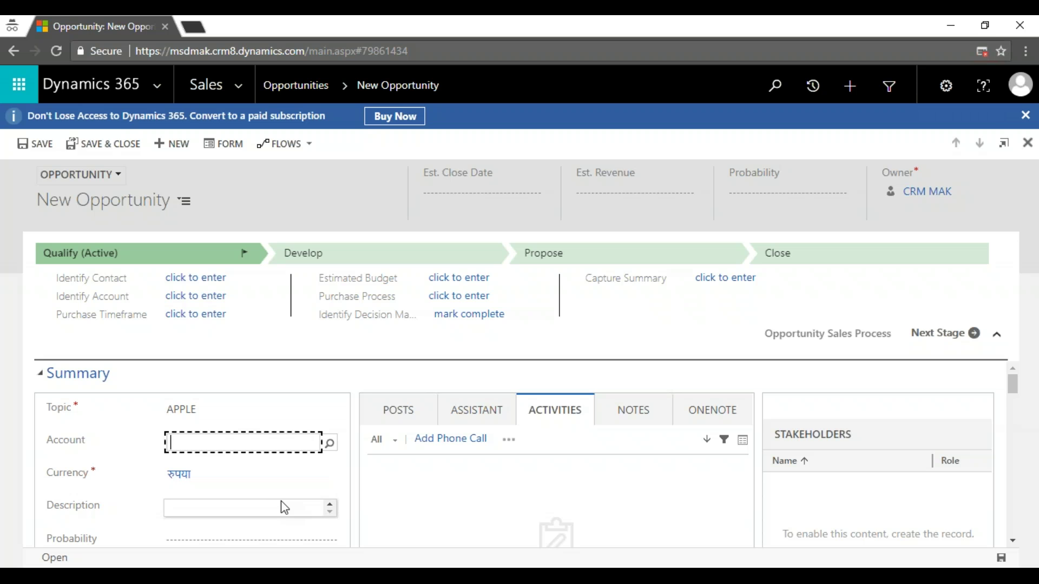
{"action": "scroll", "coordinate": [285, 506], "scroll_direction": "down", "scroll_amount": 5}
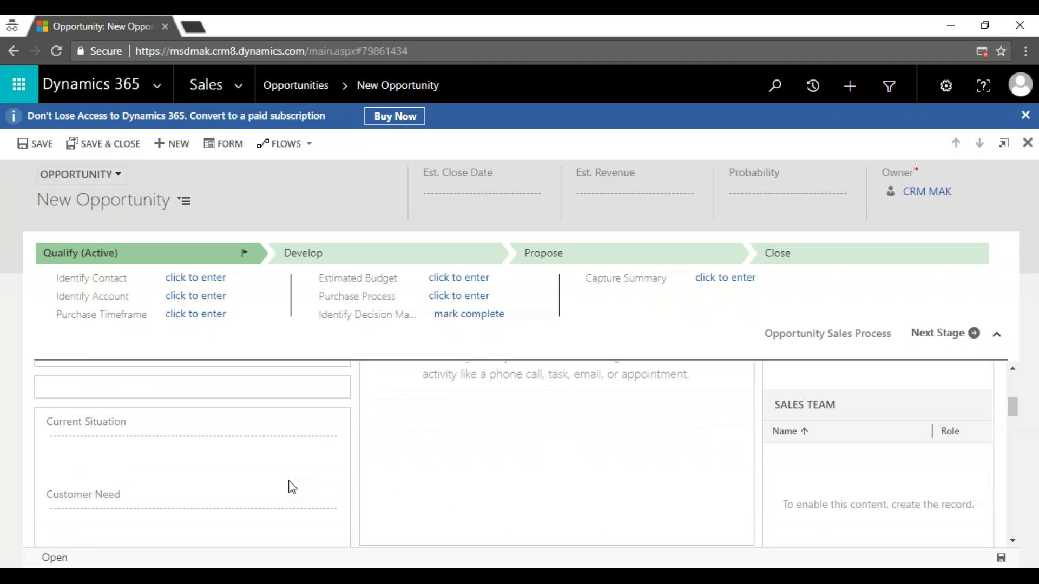
{"action": "scroll", "coordinate": [288, 485], "scroll_direction": "down", "scroll_amount": 1}
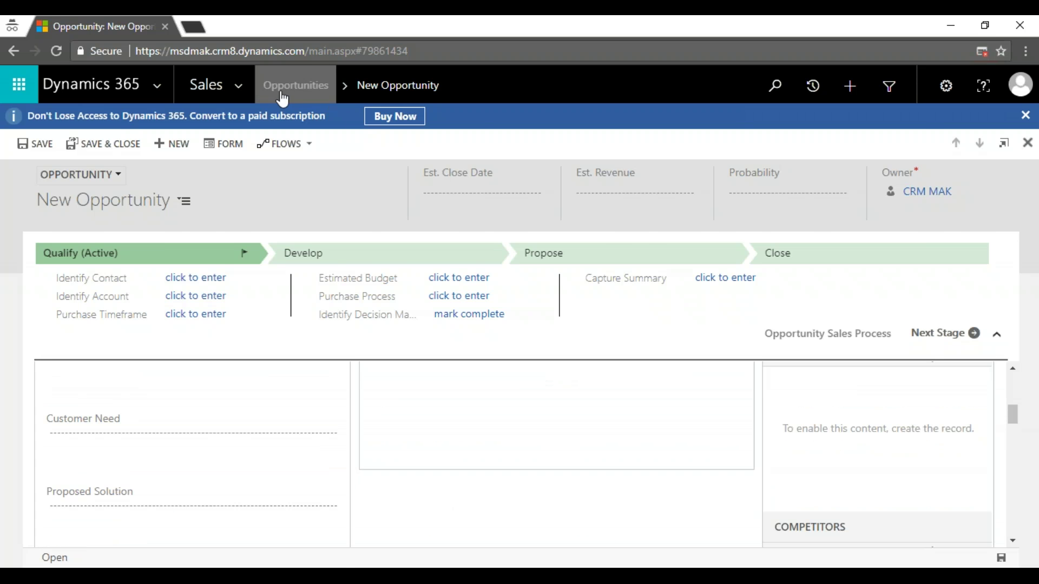
Step: Open the promotions follow-up lead from My Open Leads and qualify it into an opportunity
{"action": "left_click", "coordinate": [239, 85]}
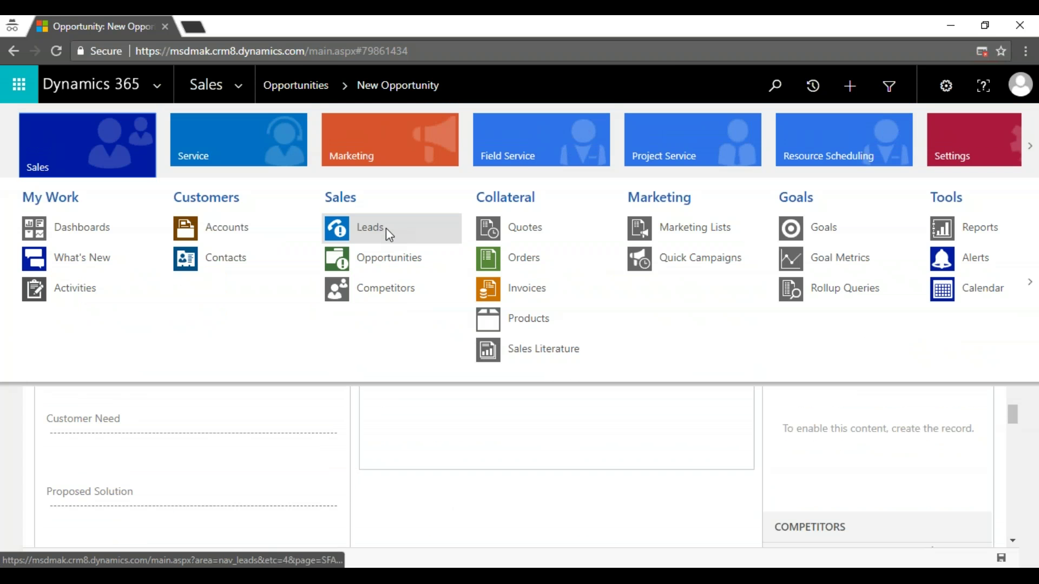
{"action": "left_click", "coordinate": [386, 229]}
{"action": "left_click", "coordinate": [579, 143]}
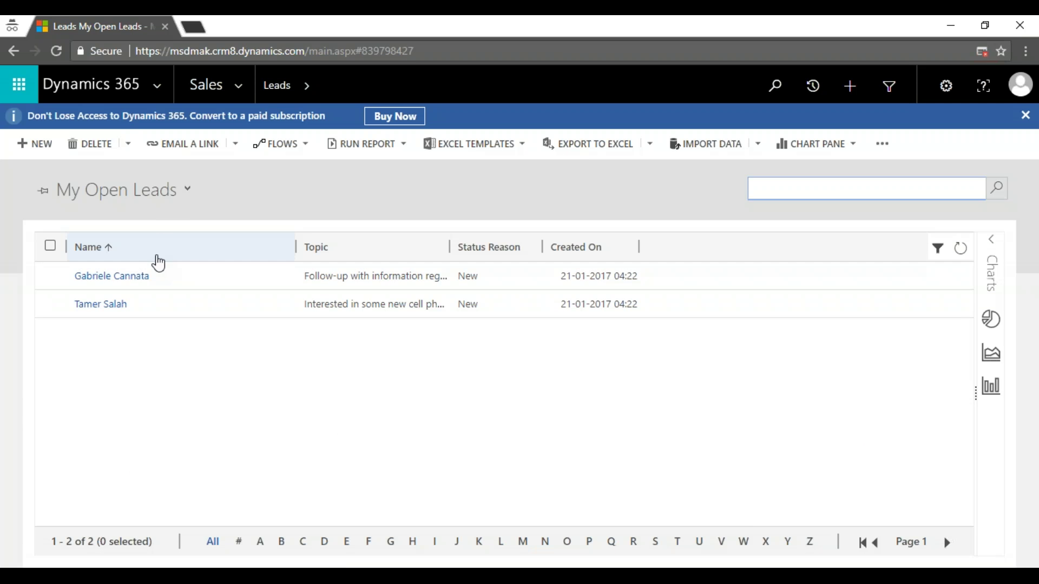
{"action": "left_click", "coordinate": [181, 280]}
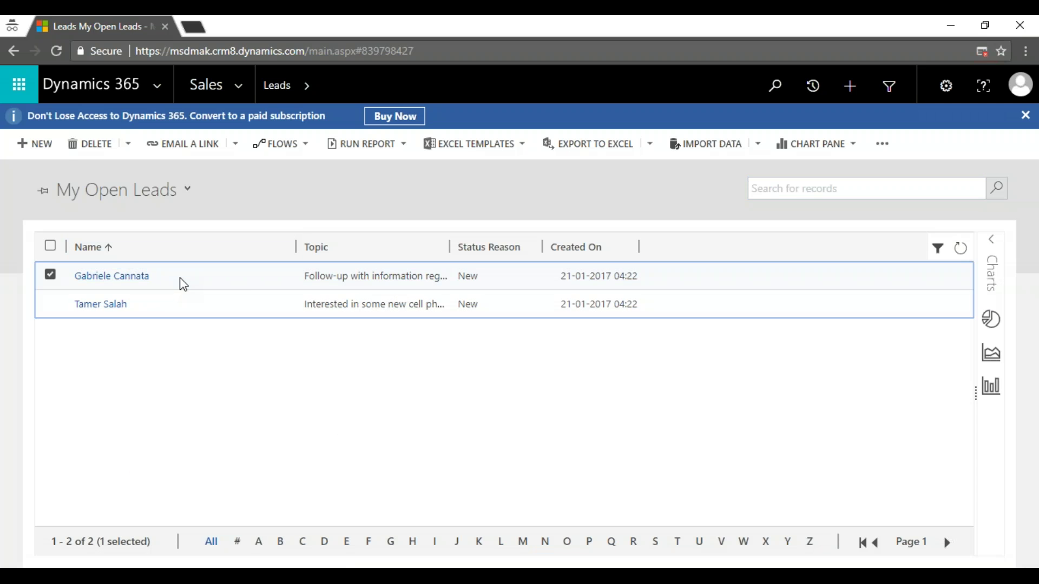
{"action": "double_click", "coordinate": [184, 284]}
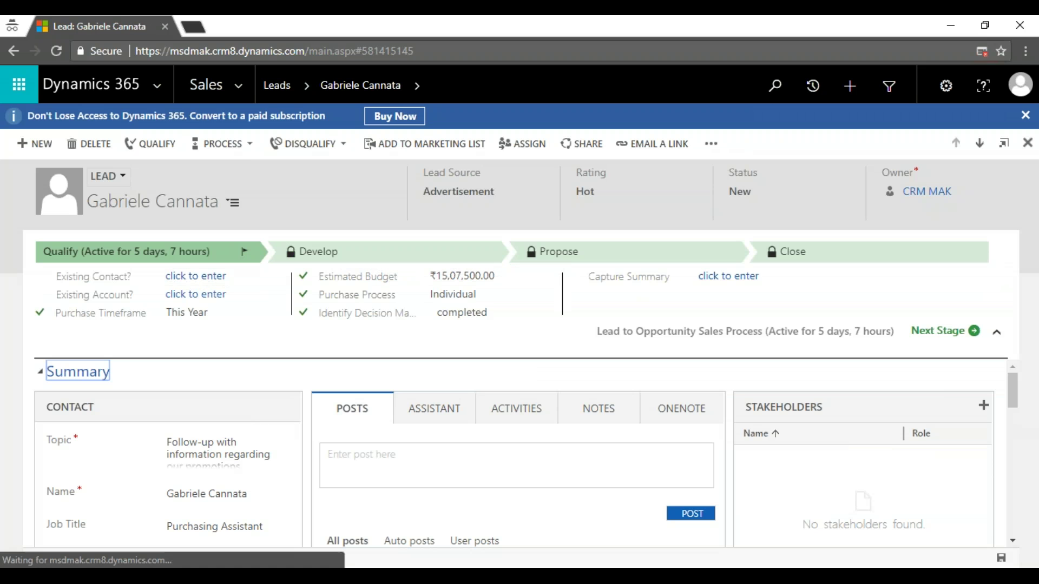
{"action": "left_click", "coordinate": [161, 146]}
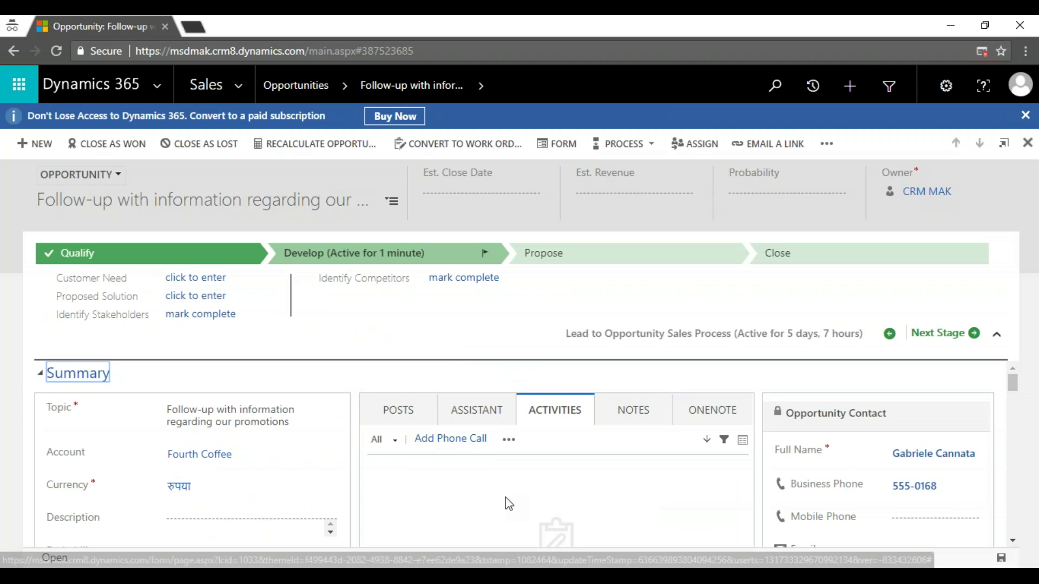
Step: Close the follow-up opportunity as lost with status reason Canceled and A. Datum as the competitor
{"action": "scroll", "coordinate": [505, 498], "scroll_direction": "down", "scroll_amount": 10}
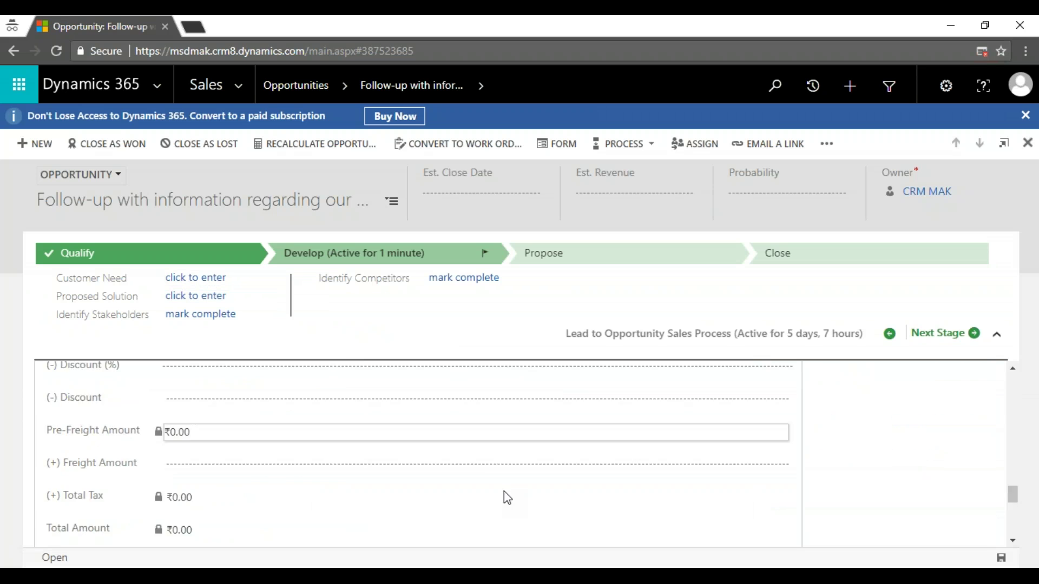
{"action": "scroll", "coordinate": [505, 498], "scroll_direction": "down", "scroll_amount": 3}
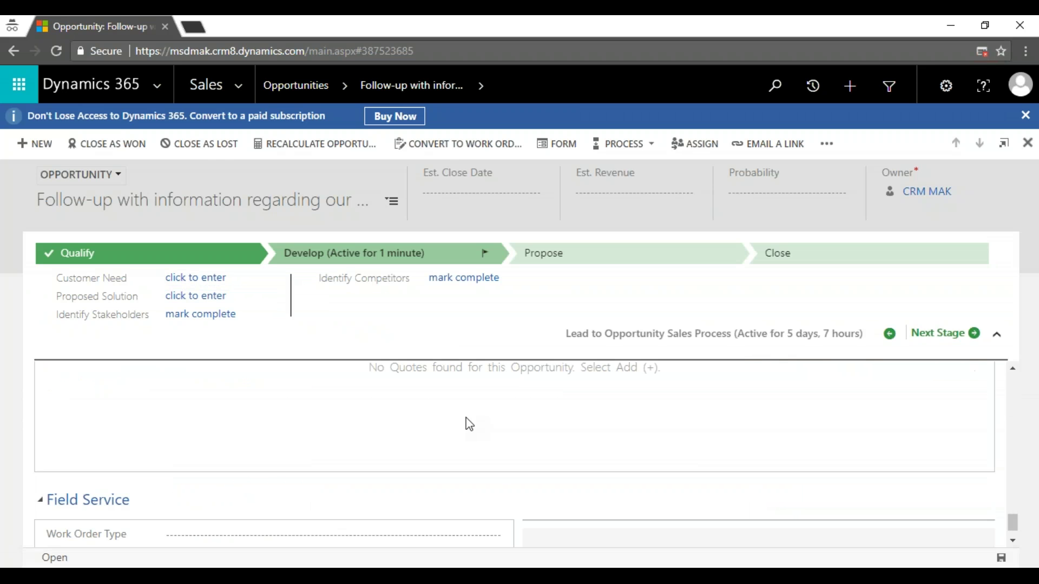
{"action": "left_click", "coordinate": [212, 152]}
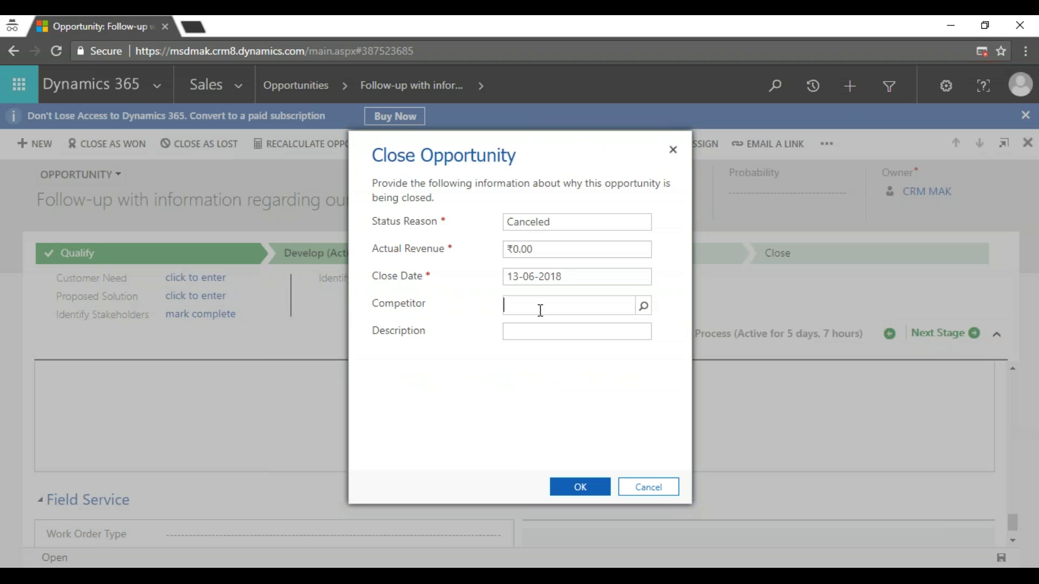
{"action": "left_click", "coordinate": [646, 312]}
{"action": "scroll", "coordinate": [579, 316], "scroll_direction": "down", "scroll_amount": 3}
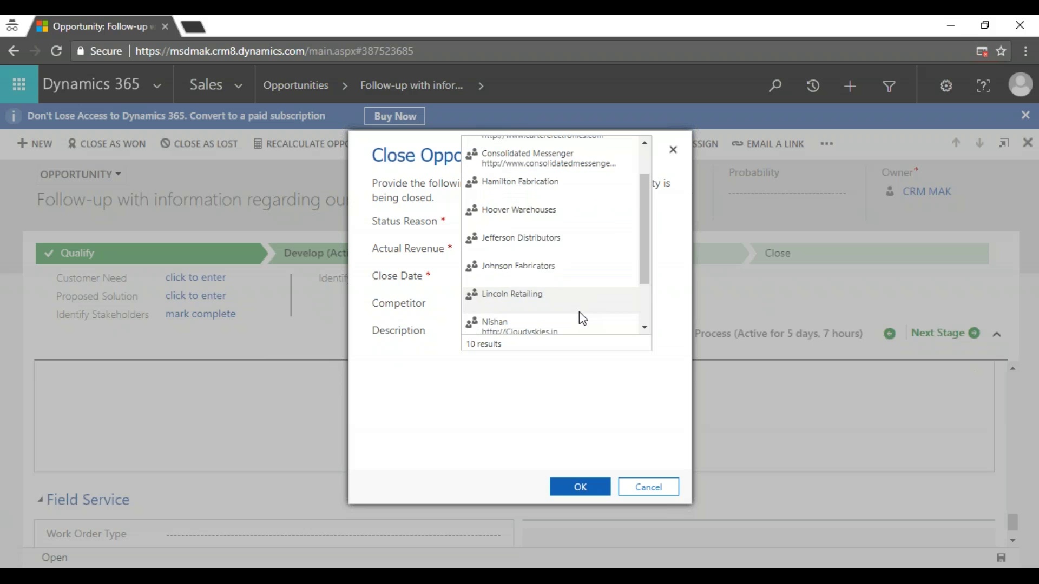
{"action": "scroll", "coordinate": [581, 321], "scroll_direction": "up", "scroll_amount": 3}
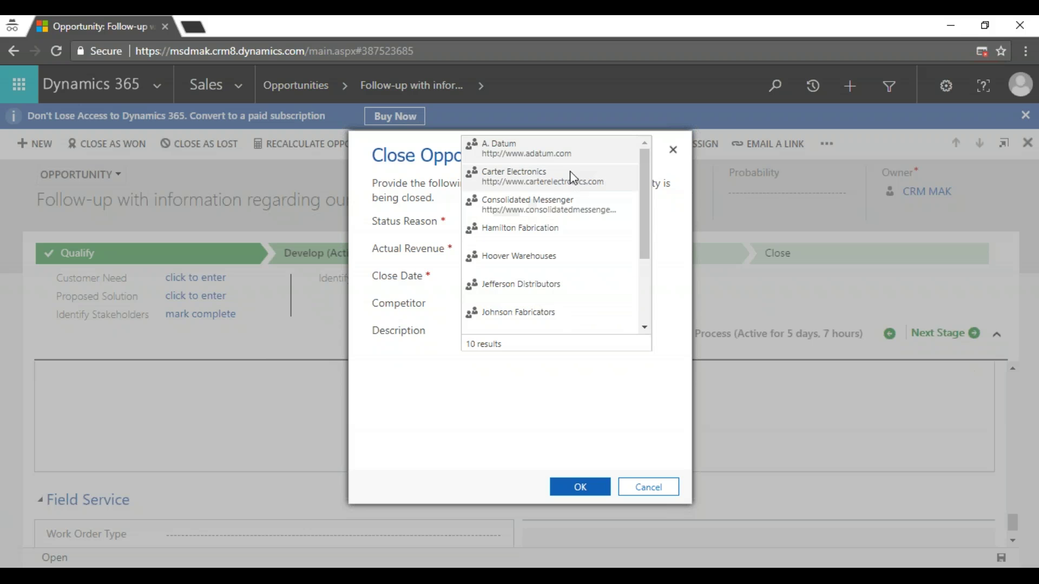
{"action": "left_click", "coordinate": [587, 157]}
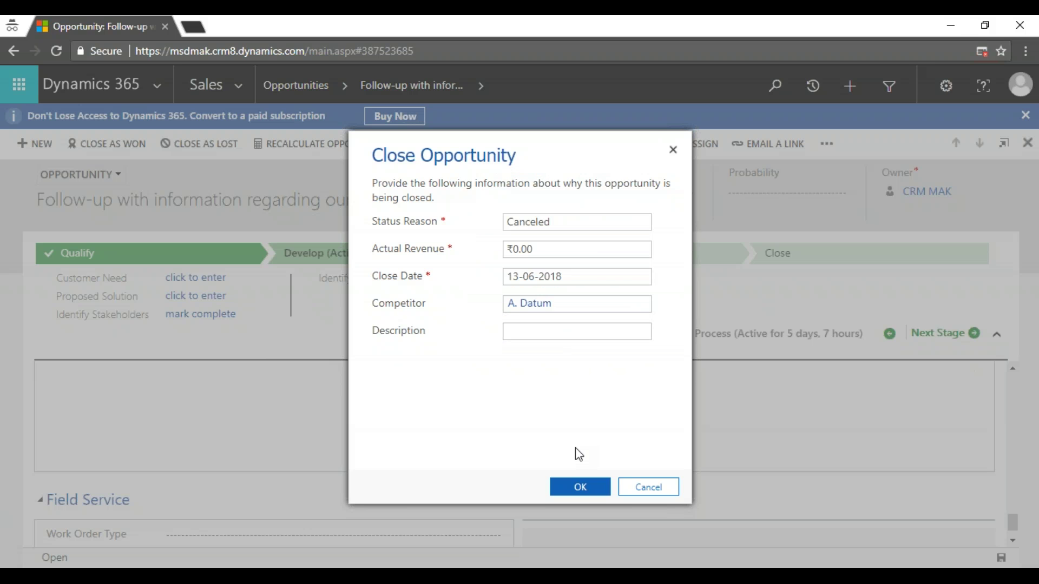
{"action": "left_click", "coordinate": [583, 495]}
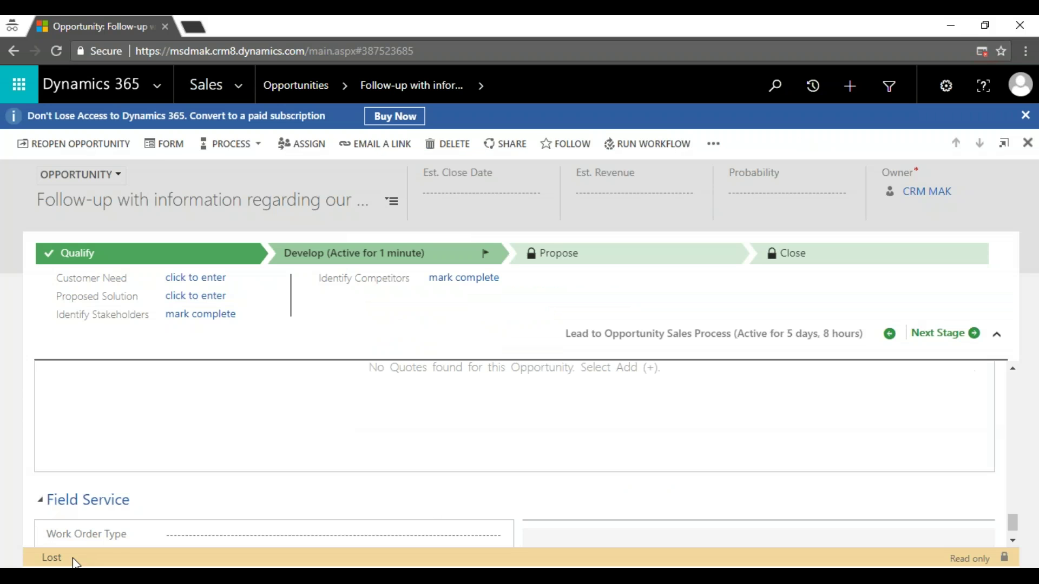
Step: Look over the Sales area's sections and check the lost opportunity in the Closed Opportunities list
{"action": "left_click", "coordinate": [240, 85]}
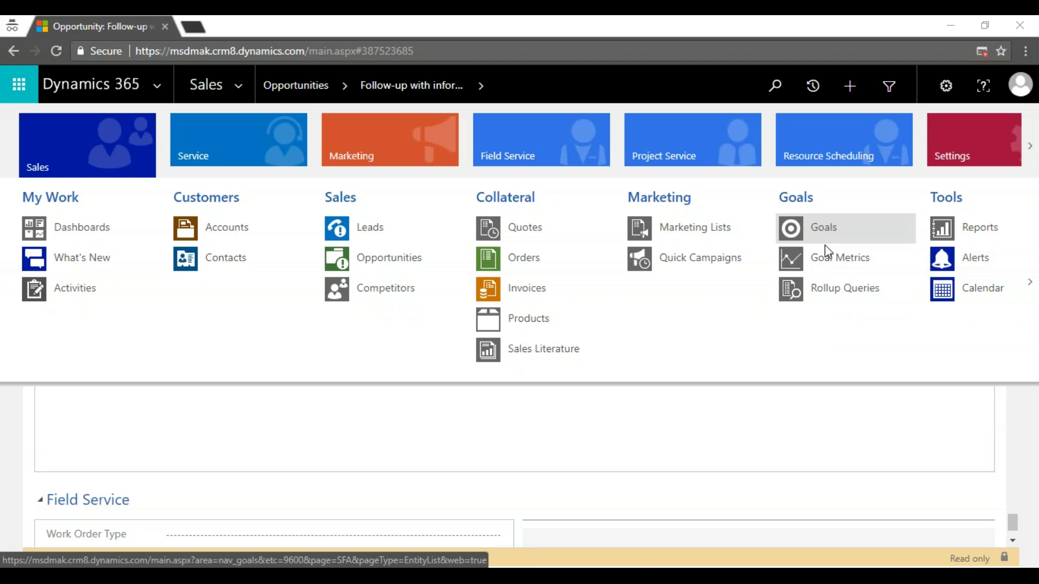
{"action": "scroll", "coordinate": [826, 248], "scroll_direction": "down", "scroll_amount": 1}
{"action": "scroll", "coordinate": [828, 257], "scroll_direction": "down", "scroll_amount": 4}
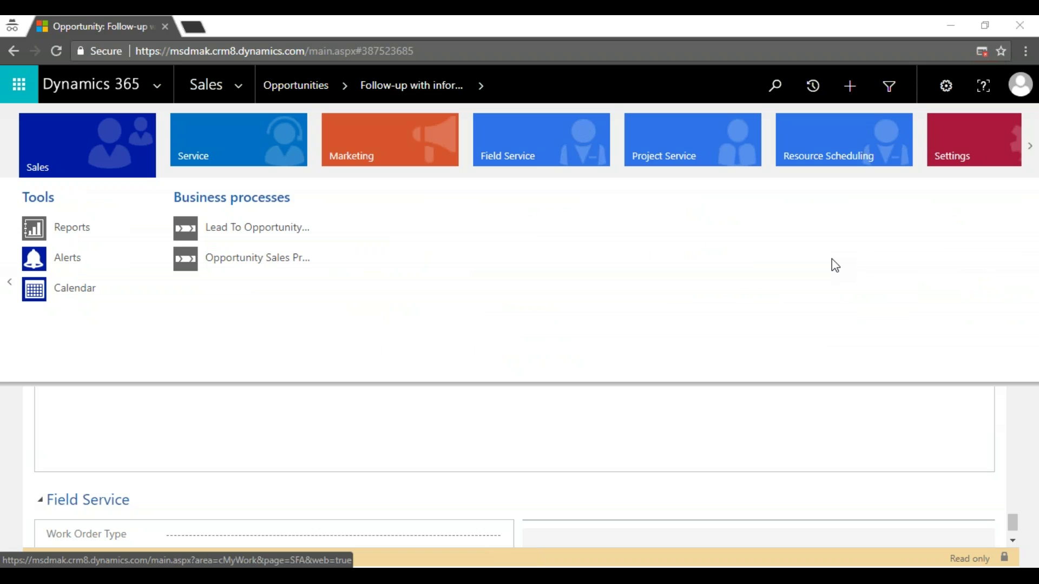
{"action": "scroll", "coordinate": [97, 274], "scroll_direction": "up", "scroll_amount": 5}
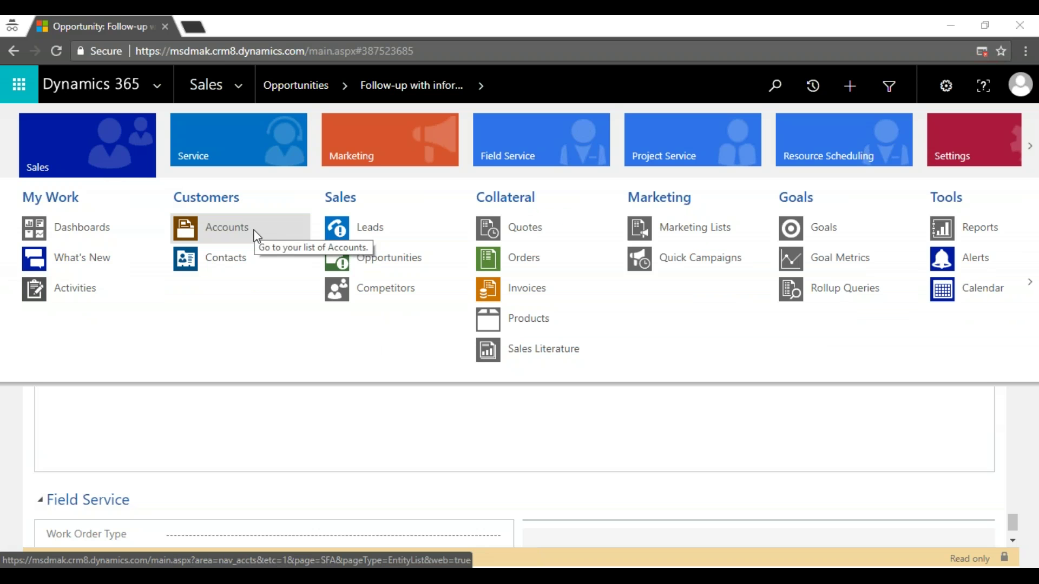
{"action": "left_click", "coordinate": [432, 263]}
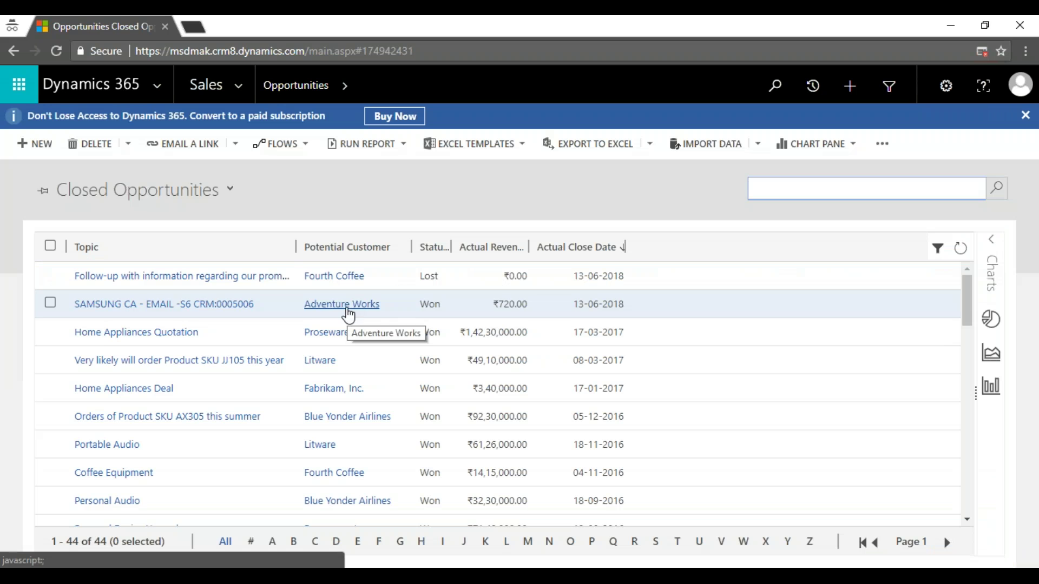
Step: Go to the contract templates under Settings and start a new contract template
{"action": "left_click", "coordinate": [240, 92]}
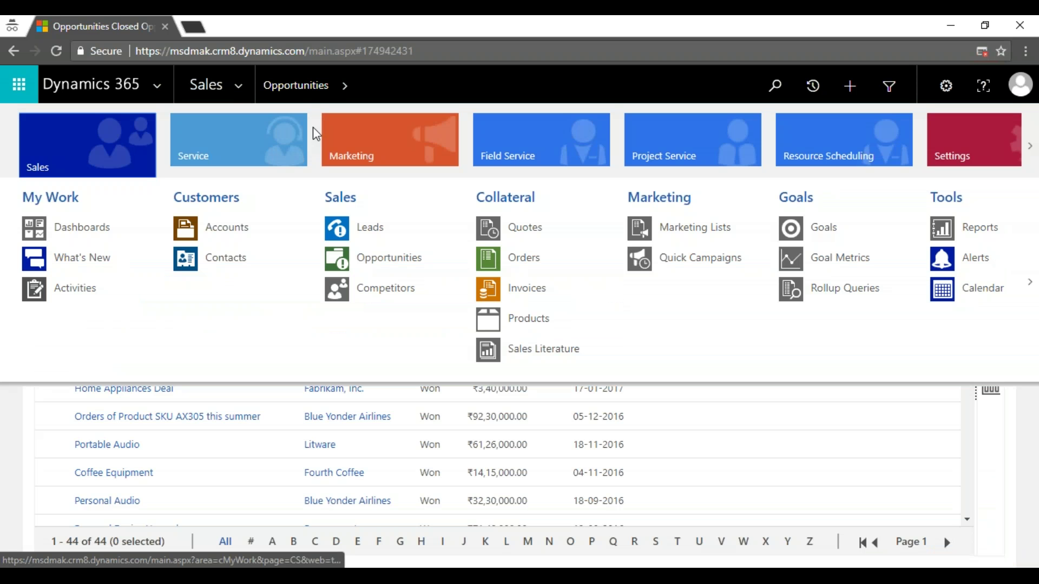
{"action": "left_click", "coordinate": [229, 147]}
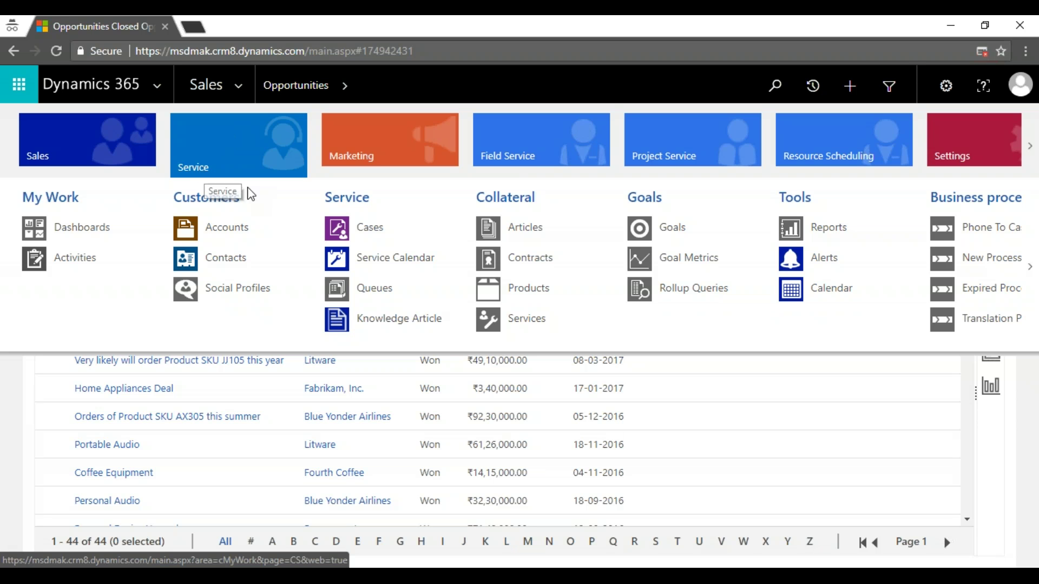
{"action": "left_click", "coordinate": [974, 157]}
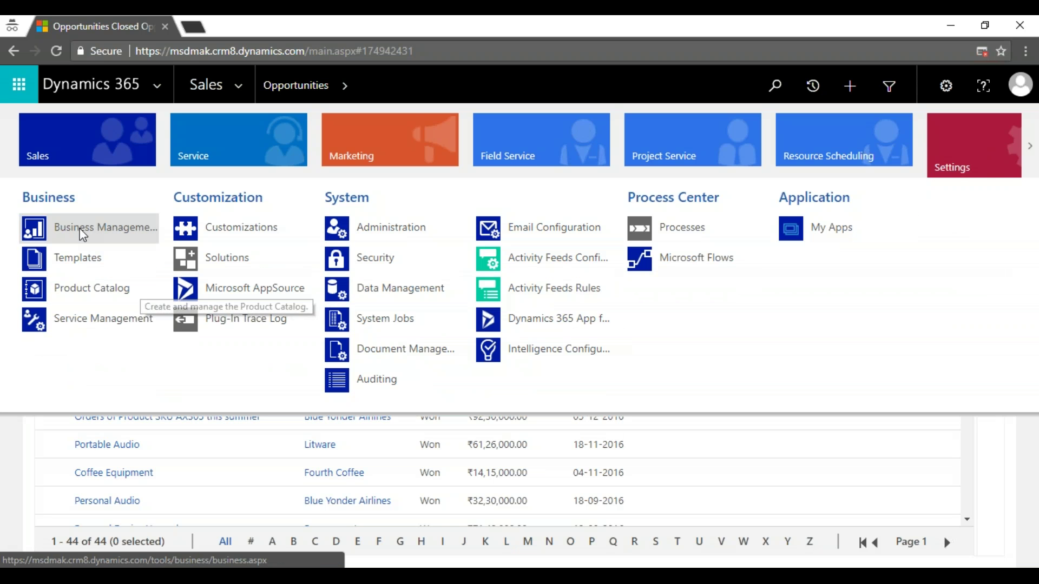
{"action": "left_click", "coordinate": [95, 261]}
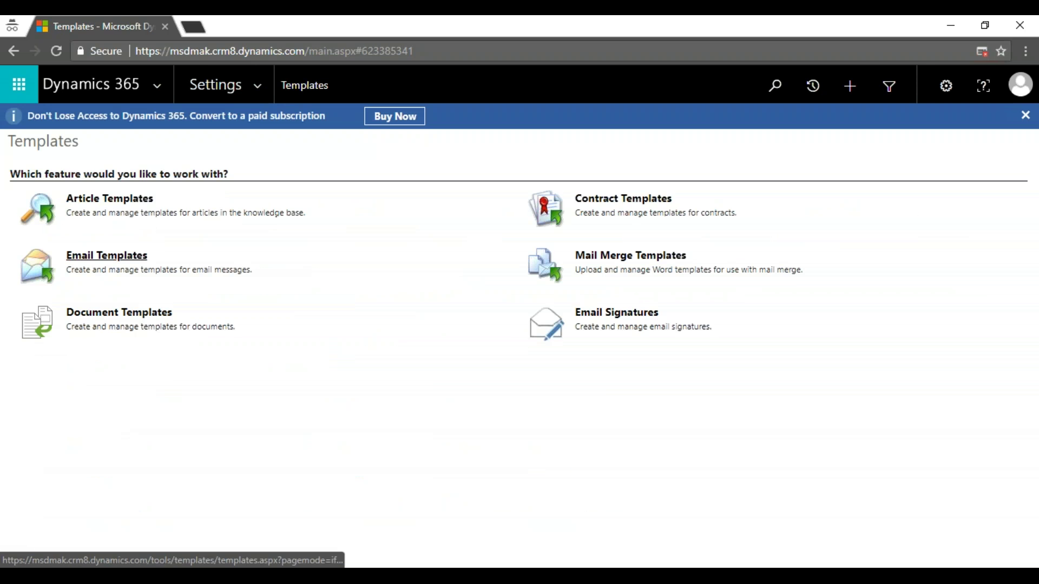
{"action": "left_click", "coordinate": [641, 209]}
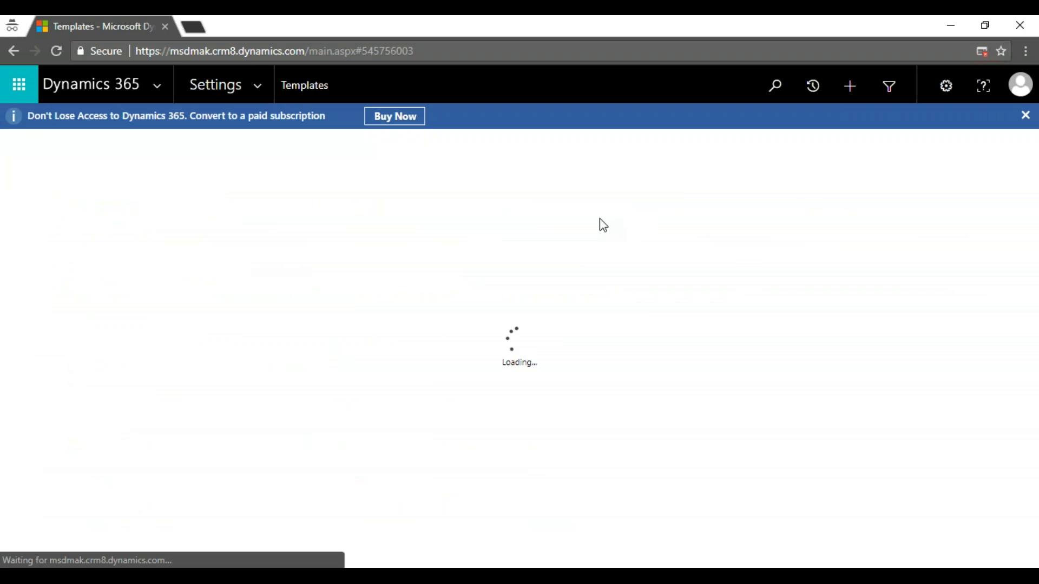
{"action": "left_click", "coordinate": [20, 178]}
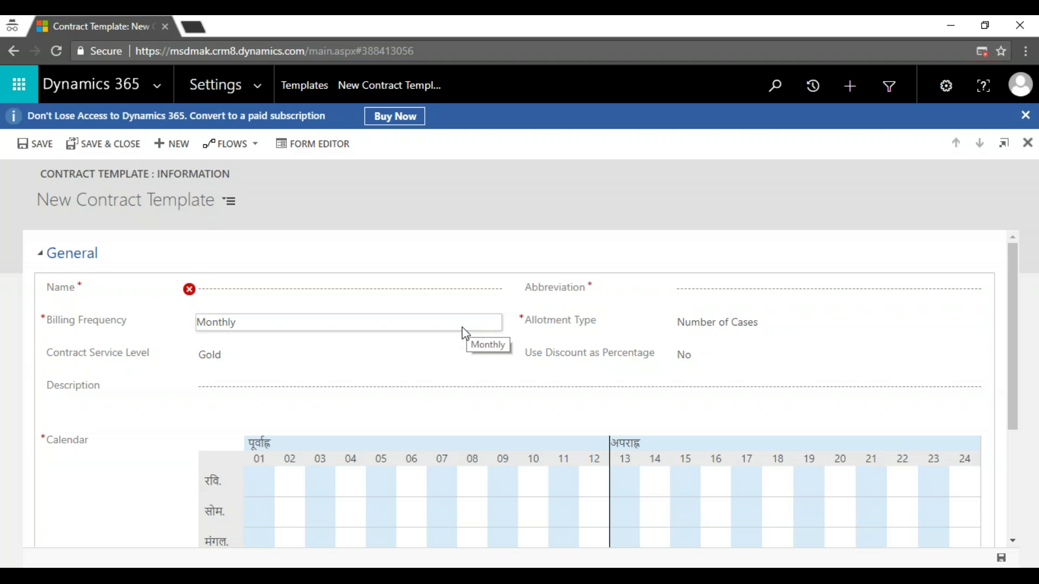
Step: Name the contract template SAMSUNG CONTRACT, leaving the billing frequency at Monthly
{"action": "scroll", "coordinate": [466, 332], "scroll_direction": "down", "scroll_amount": 2}
{"action": "scroll", "coordinate": [466, 333], "scroll_direction": "down", "scroll_amount": 2}
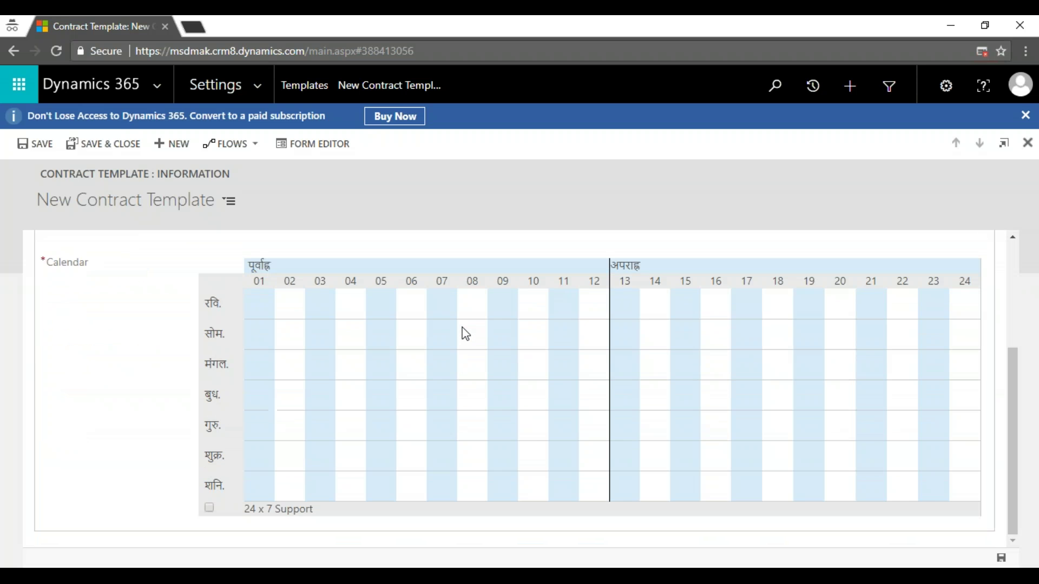
{"action": "scroll", "coordinate": [465, 333], "scroll_direction": "up", "scroll_amount": 3}
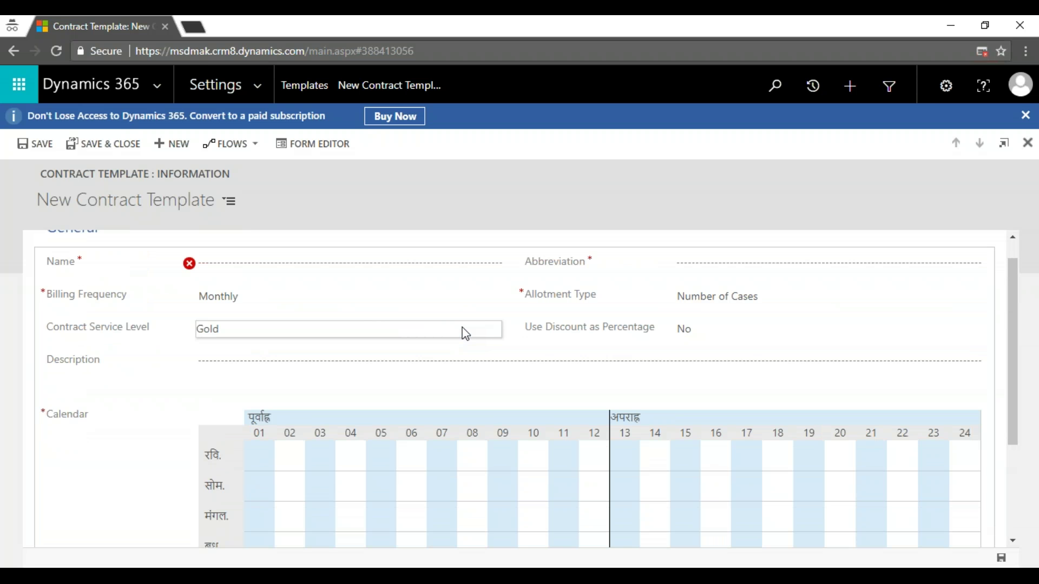
{"action": "scroll", "coordinate": [466, 333], "scroll_direction": "up", "scroll_amount": 1}
{"action": "left_click", "coordinate": [323, 290]}
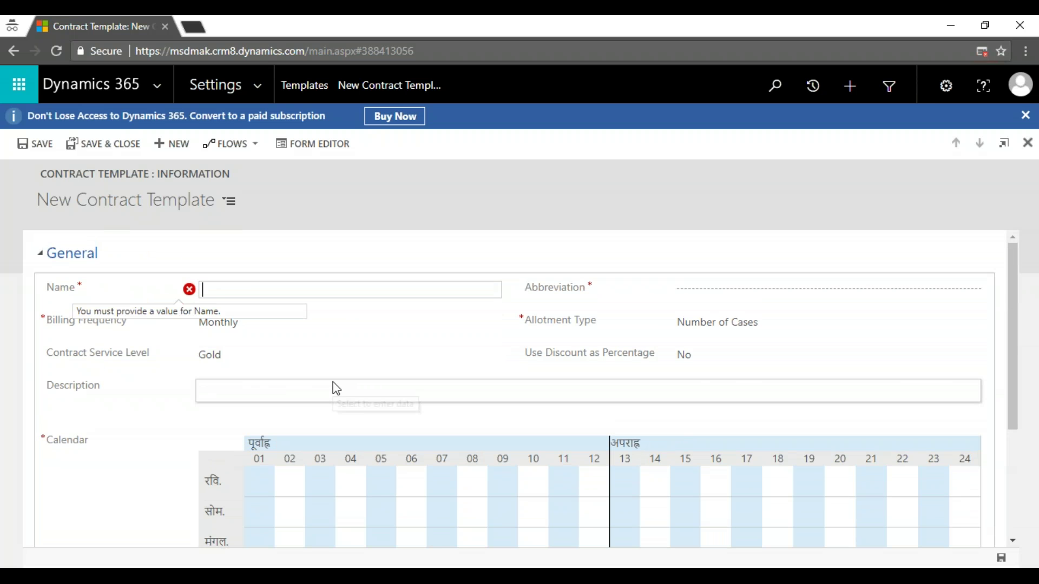
{"action": "type", "text": "SAMSUNG CONTRACT"}
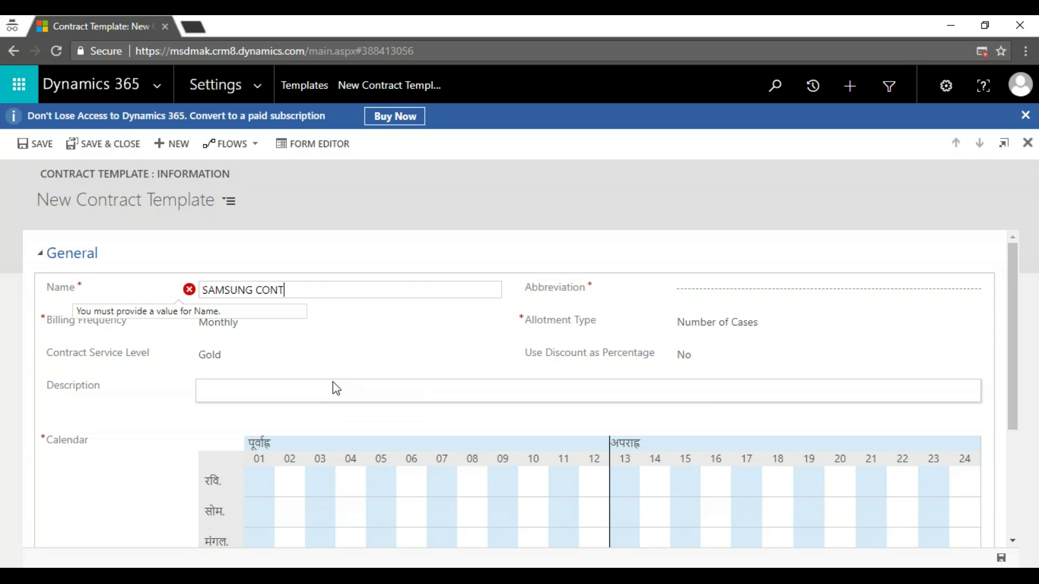
{"action": "key", "text": "Tab"}
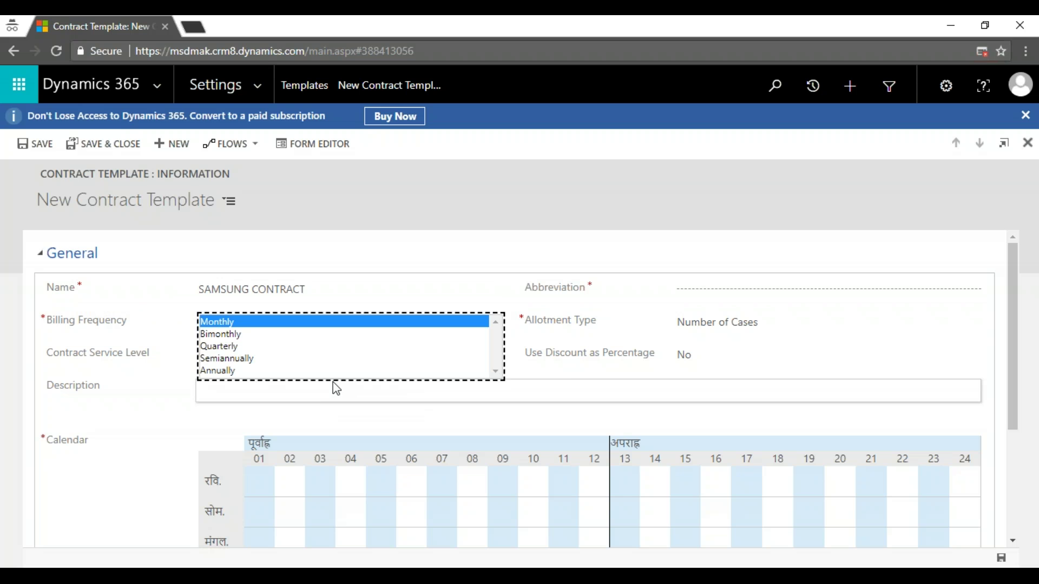
{"action": "left_click", "coordinate": [270, 320]}
Step: Set the template's abbreviation to GOLD and leave the allotment type at Number of Cases
{"action": "left_click", "coordinate": [691, 295]}
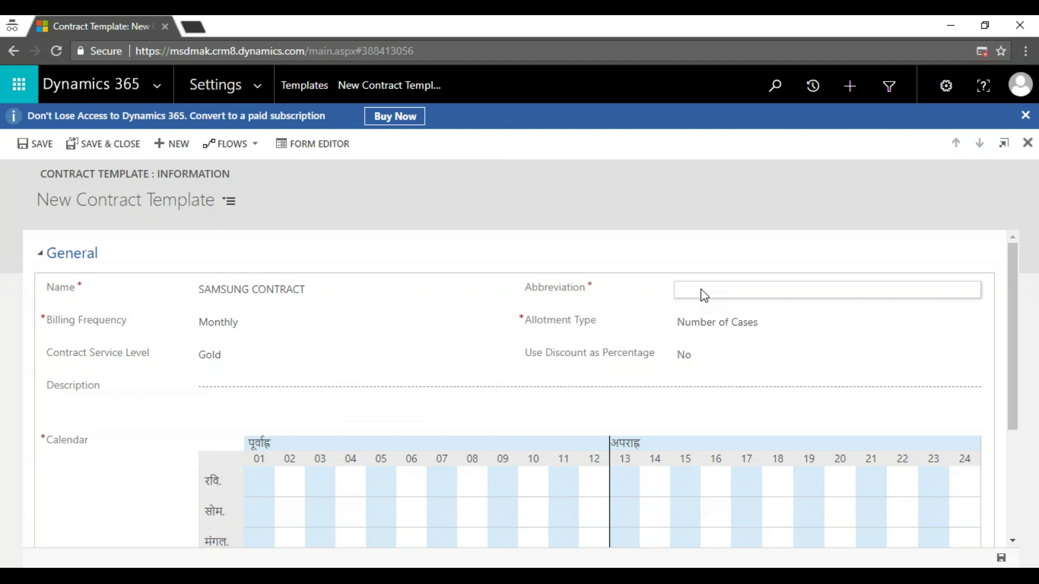
{"action": "type", "text": "gOL"}
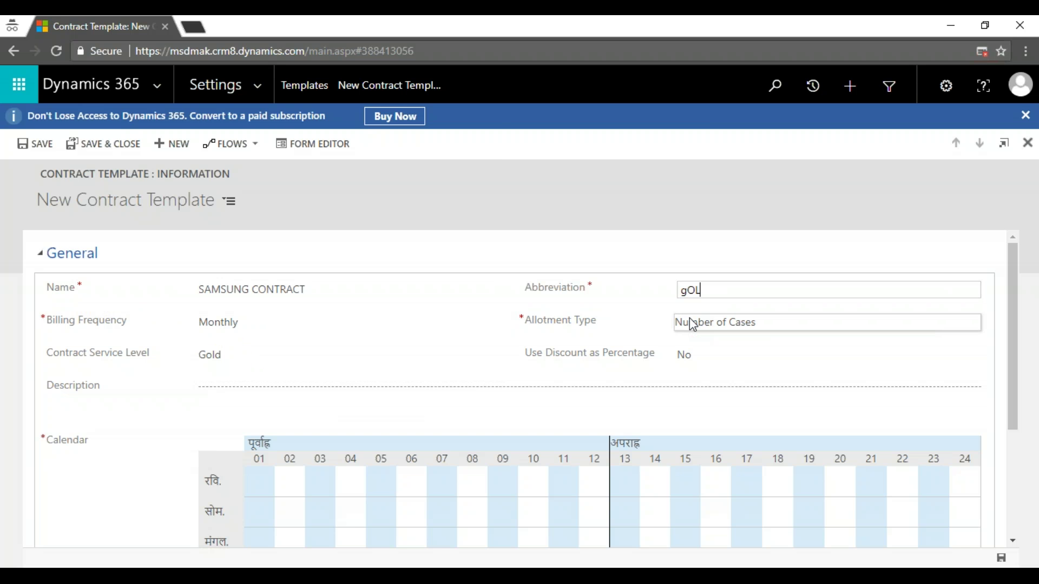
{"action": "key", "text": "BackSpace"}
{"action": "key", "text": "BackSpace"}
{"action": "key", "text": "BackSpace"}
{"action": "type", "text": "go"}
{"action": "key", "text": "BackSpace"}
{"action": "key", "text": "BackSpace"}
{"action": "type", "text": "GOLD"}
{"action": "left_click", "coordinate": [693, 324]}
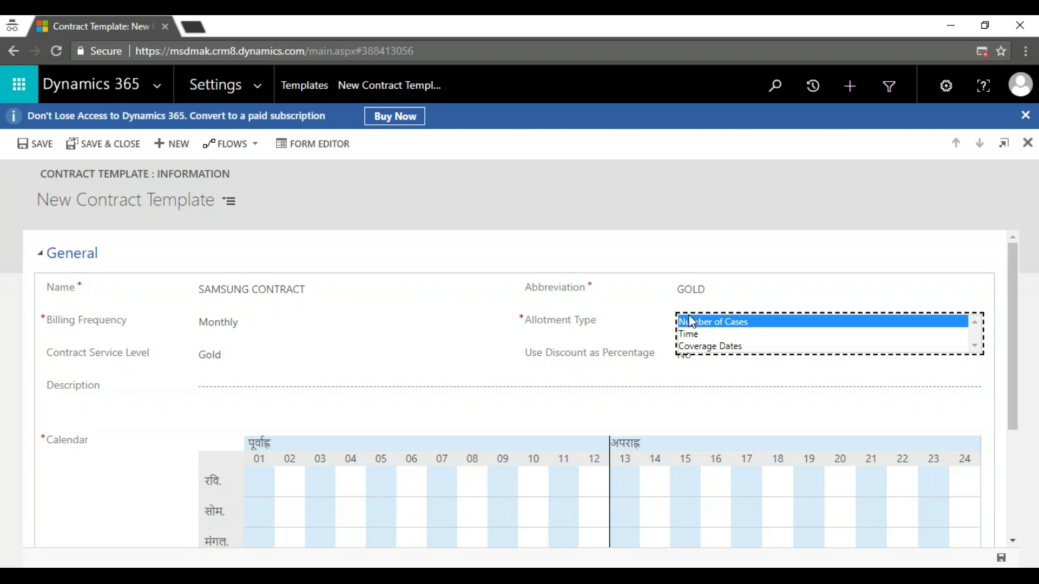
{"action": "left_click", "coordinate": [921, 283]}
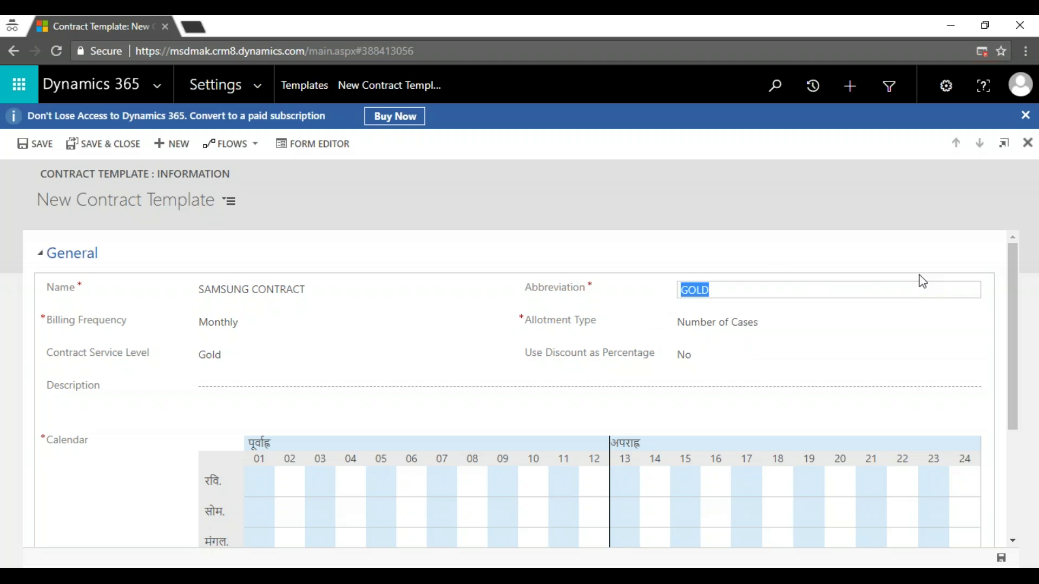
Step: Enable 24 x 7 Support in the template's calendar
{"action": "scroll", "coordinate": [482, 409], "scroll_direction": "down", "scroll_amount": 3}
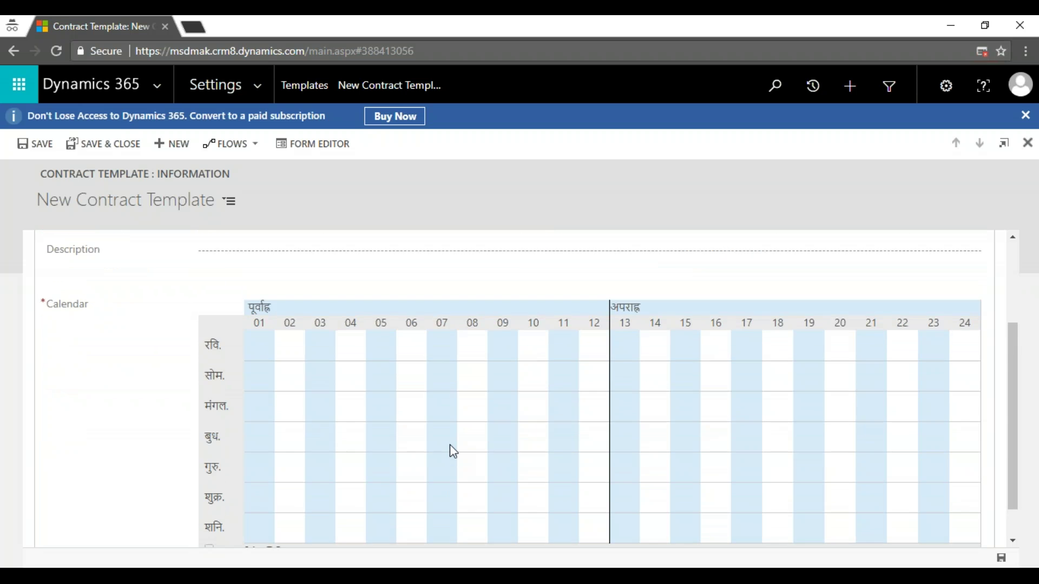
{"action": "scroll", "coordinate": [450, 446], "scroll_direction": "down", "scroll_amount": 3}
{"action": "left_click", "coordinate": [210, 507]}
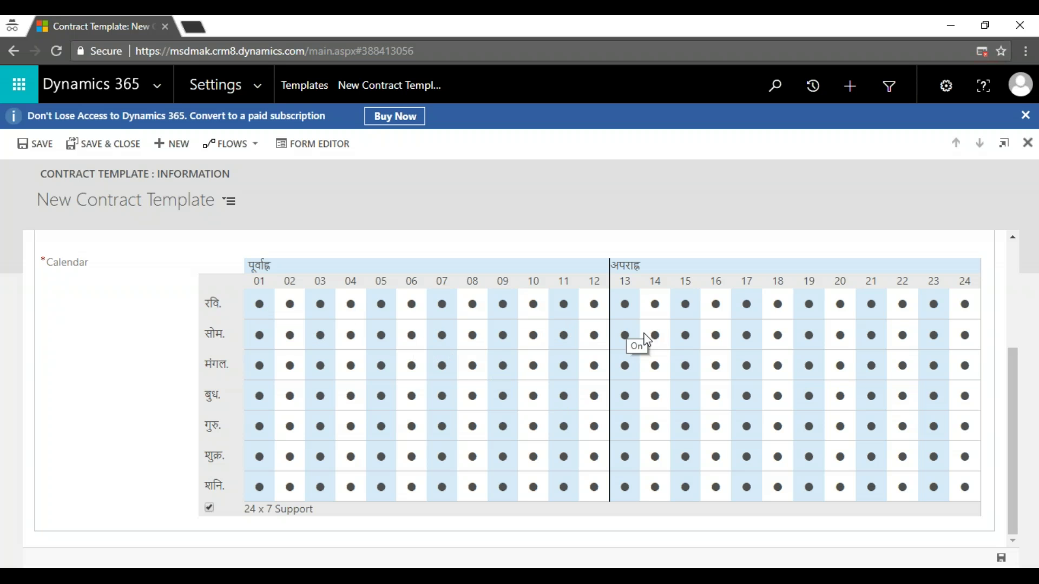
Step: Clear Sunday's support hours 01 to 07 and 17 to 24 in the calendar, and save and close the template
{"action": "left_click", "coordinate": [753, 307]}
{"action": "left_click", "coordinate": [777, 303]}
{"action": "left_click", "coordinate": [838, 305]}
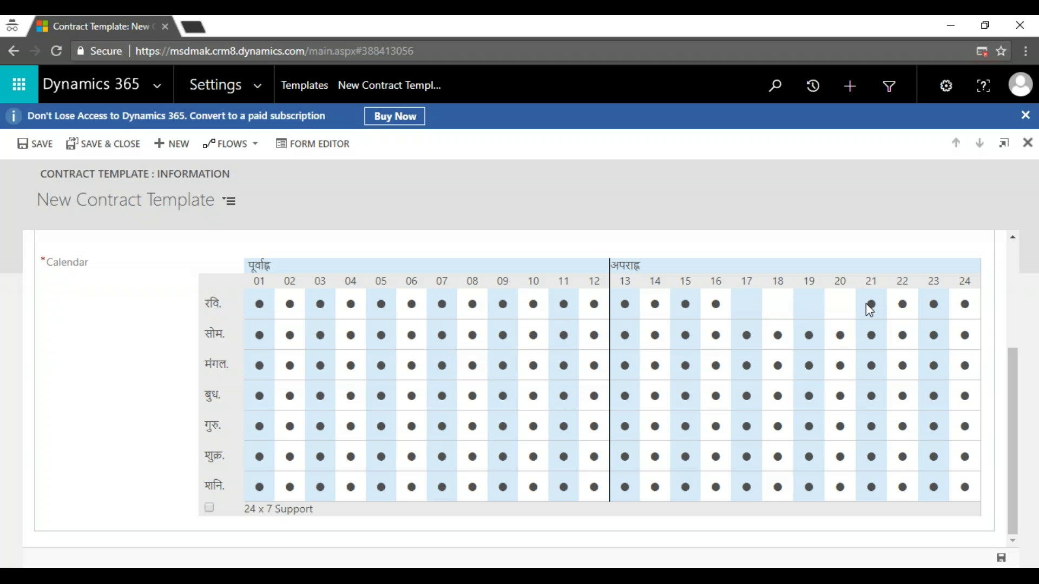
{"action": "left_click", "coordinate": [872, 305]}
{"action": "left_click", "coordinate": [907, 304]}
{"action": "left_click", "coordinate": [933, 304]}
{"action": "left_click", "coordinate": [965, 305]}
{"action": "left_click", "coordinate": [415, 309]}
{"action": "left_click", "coordinate": [379, 311]}
{"action": "left_click", "coordinate": [352, 312]}
{"action": "left_click", "coordinate": [300, 312]}
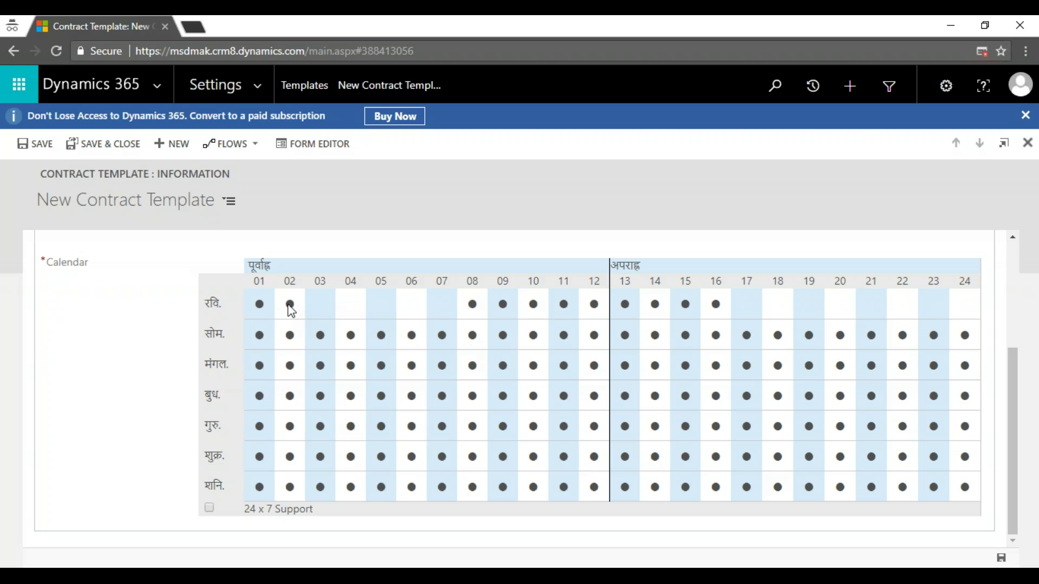
{"action": "left_click", "coordinate": [263, 306]}
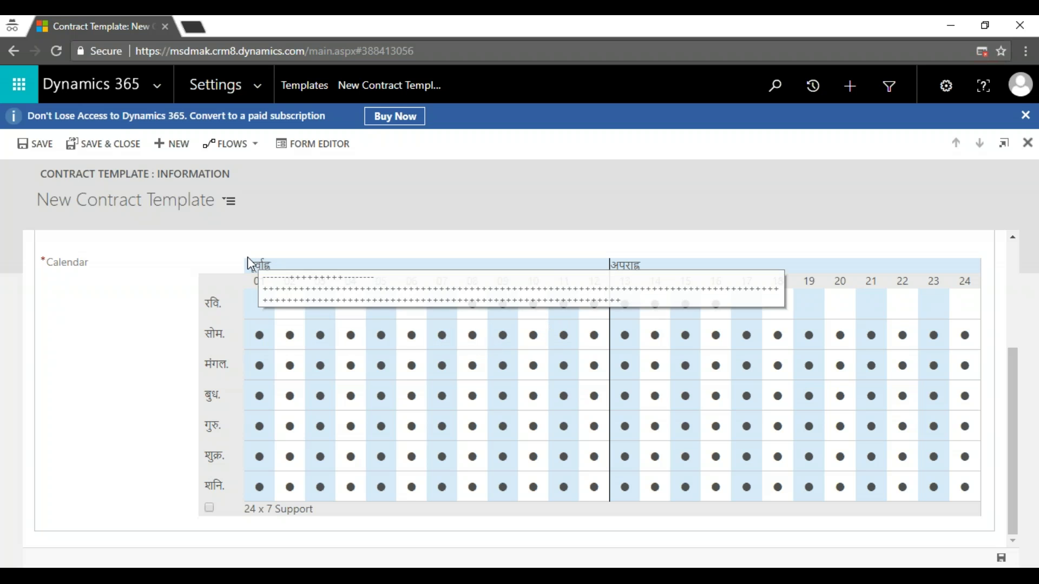
{"action": "left_click", "coordinate": [101, 149]}
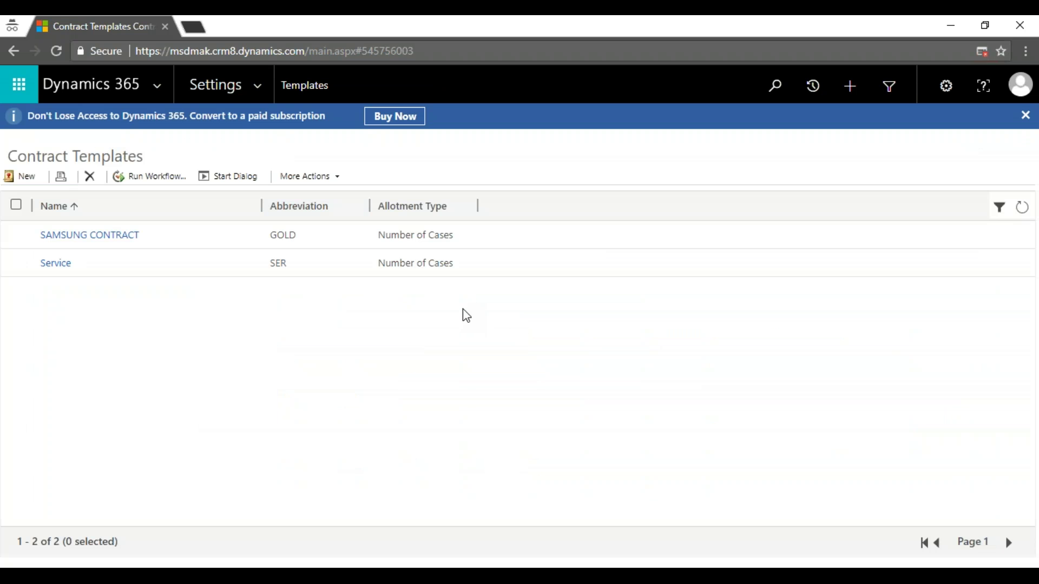
Step: Go to the Contracts list in the Service area
{"action": "left_click", "coordinate": [248, 95]}
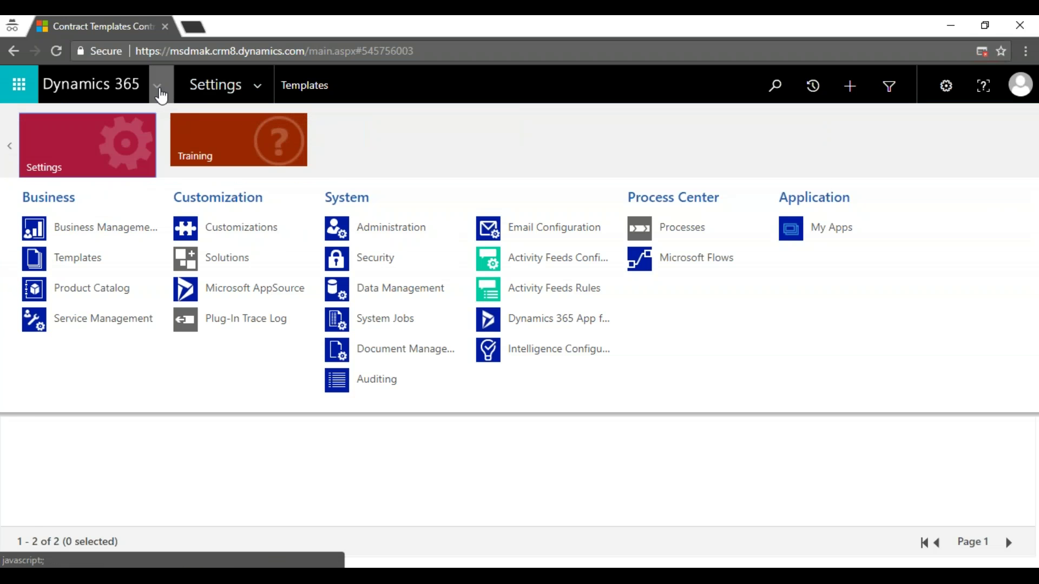
{"action": "left_click", "coordinate": [157, 85]}
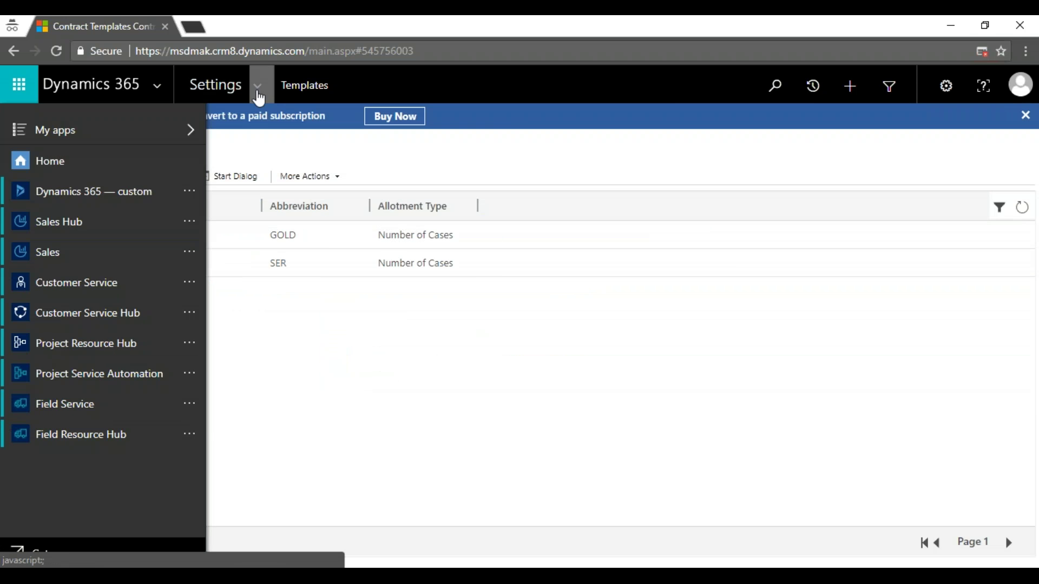
{"action": "left_click", "coordinate": [258, 96]}
{"action": "left_click", "coordinate": [9, 148]}
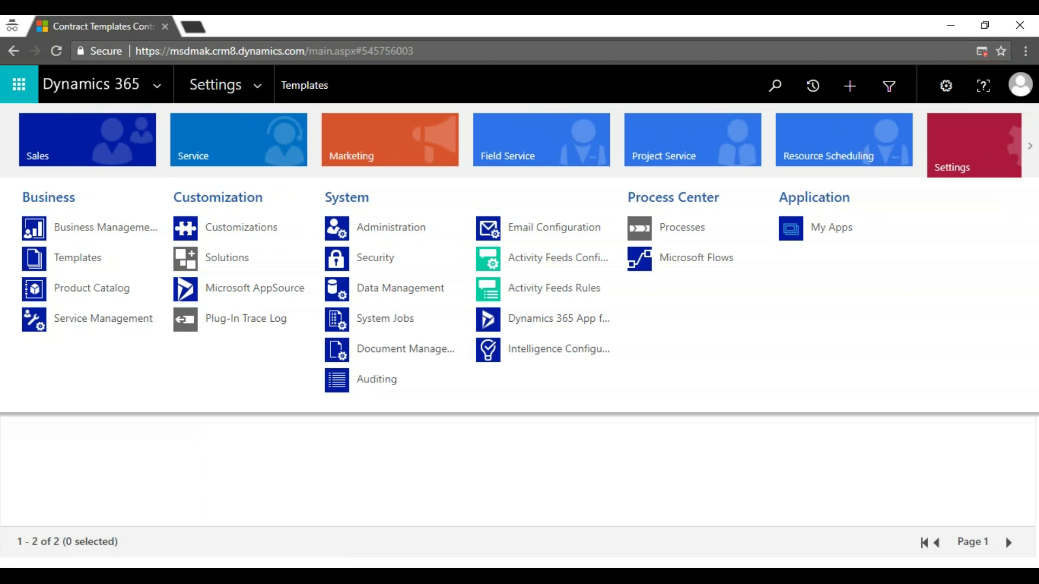
{"action": "left_click", "coordinate": [233, 145]}
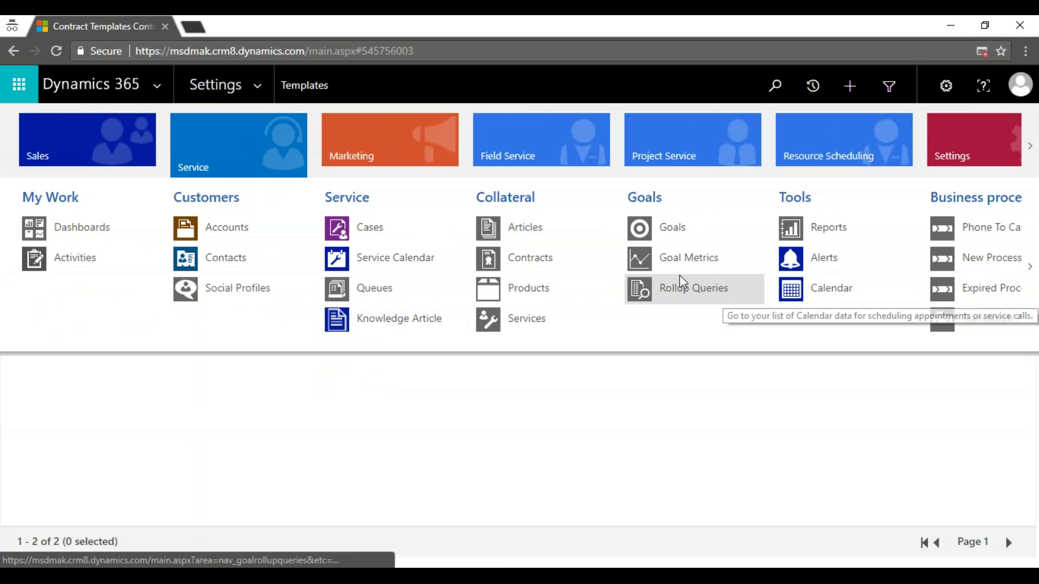
{"action": "left_click", "coordinate": [590, 261]}
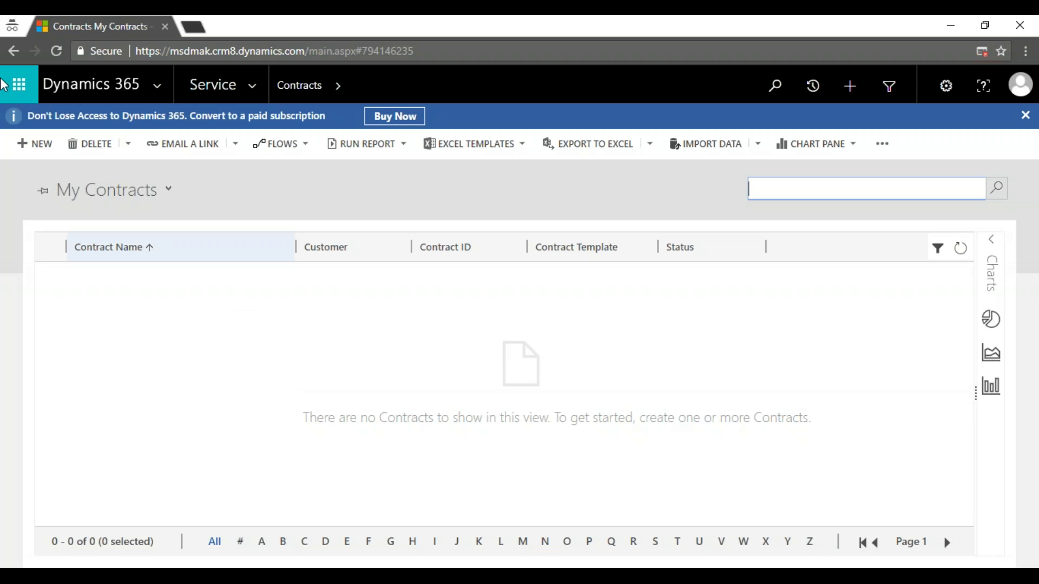
Step: Start a new contract based on the Service contract template
{"action": "left_click", "coordinate": [51, 150]}
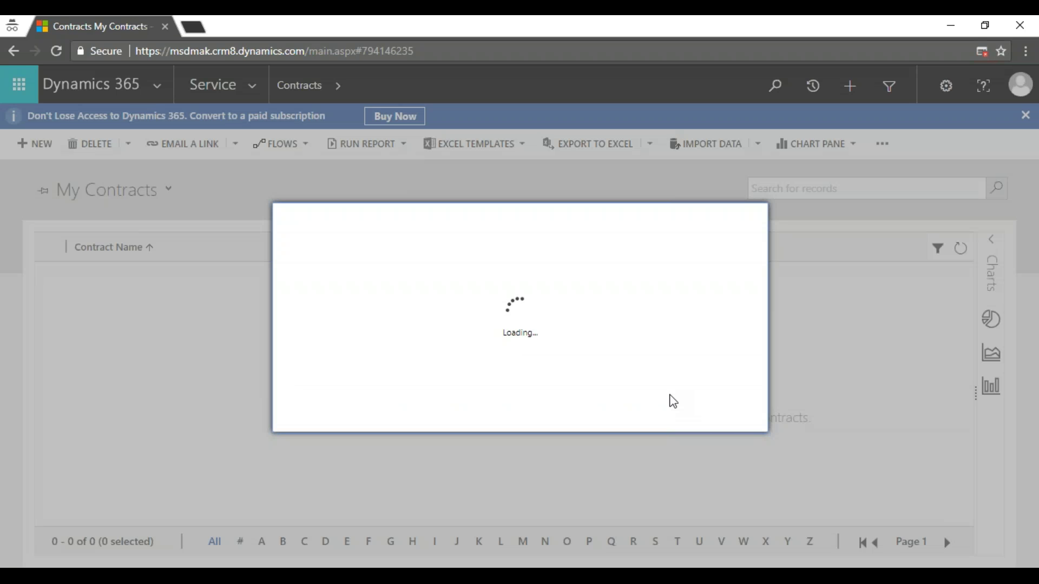
{"action": "left_click", "coordinate": [562, 281]}
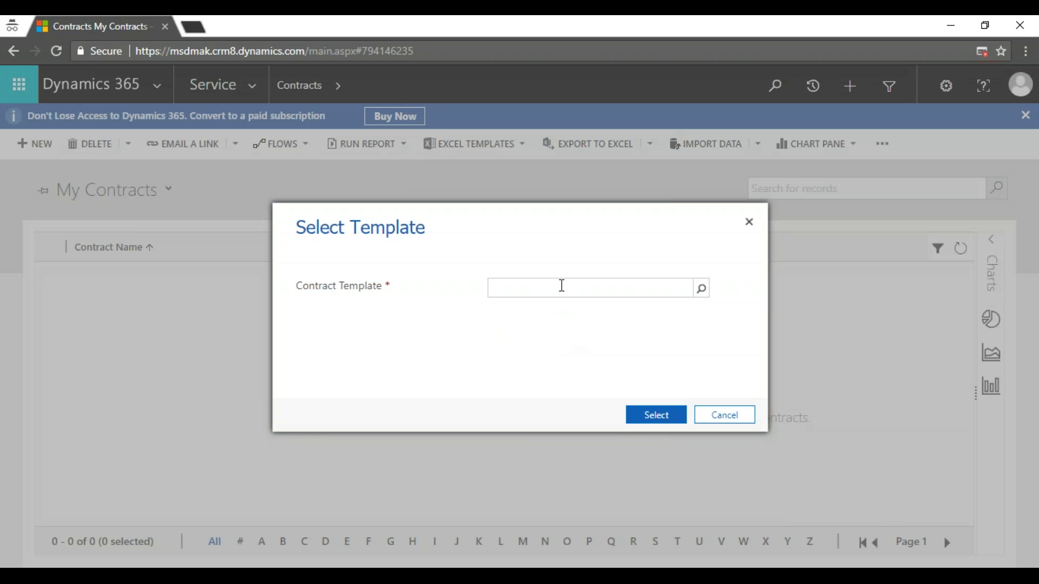
{"action": "left_click", "coordinate": [701, 289]}
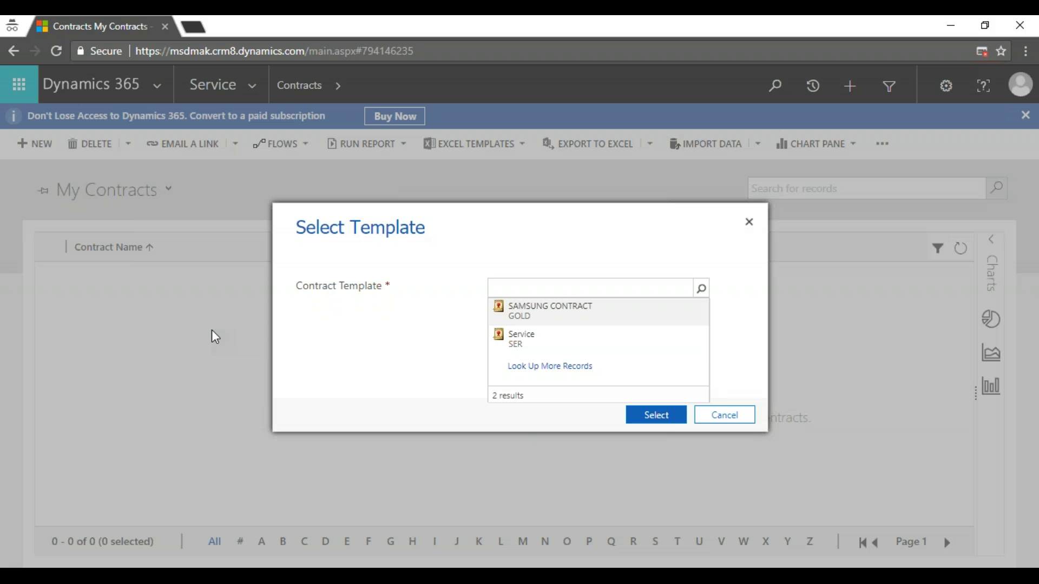
{"action": "left_click", "coordinate": [547, 339]}
{"action": "left_click", "coordinate": [659, 423]}
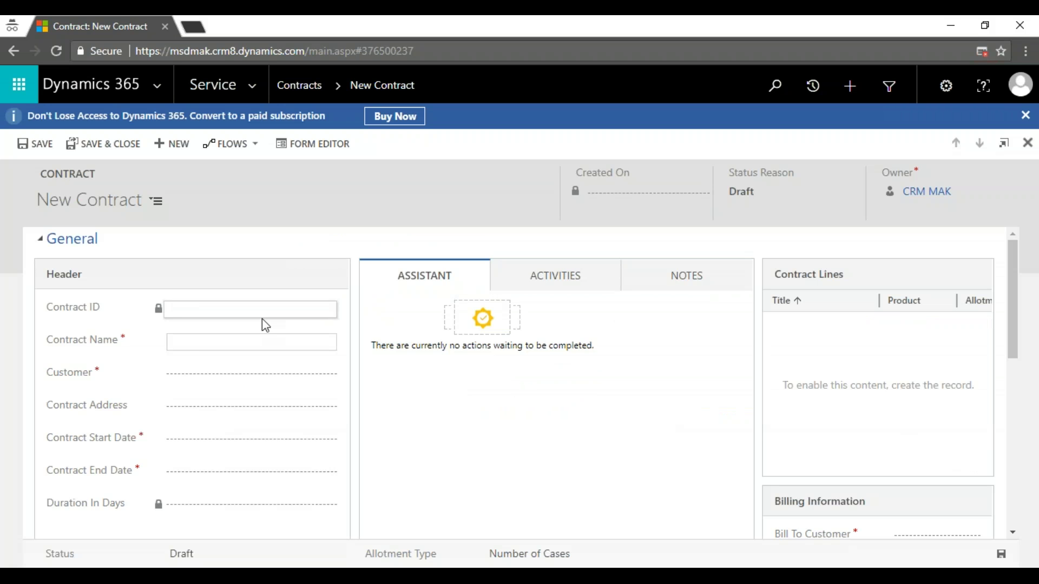
Step: Name the contract SAMSUNG CONTRACT and choose Adventure Works as its customer
{"action": "type", "text": "SA"}
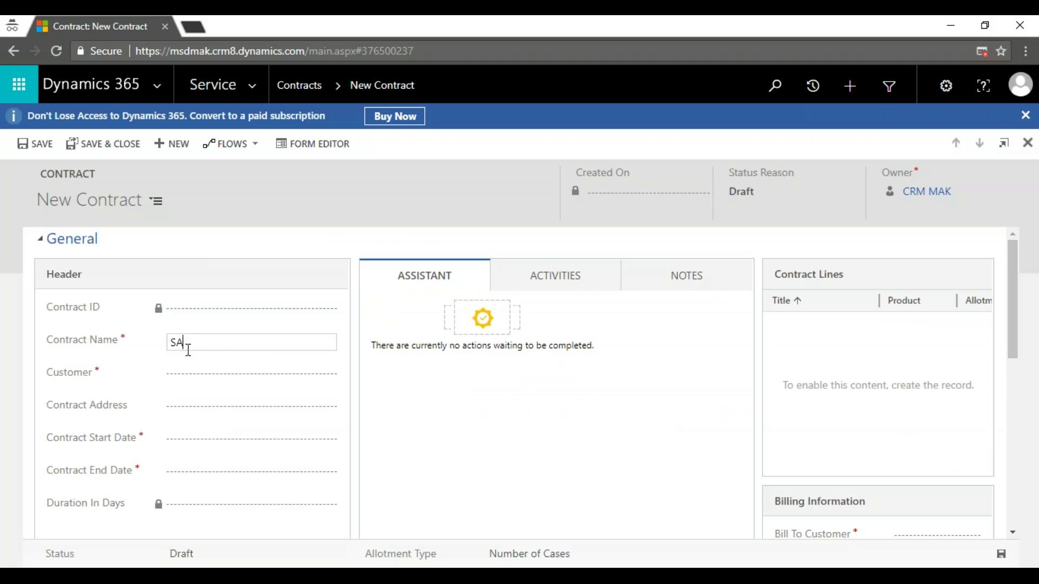
{"action": "type", "text": "MSUNG CONTRACT"}
{"action": "key", "text": "Tab"}
{"action": "type", "text": "ADV"}
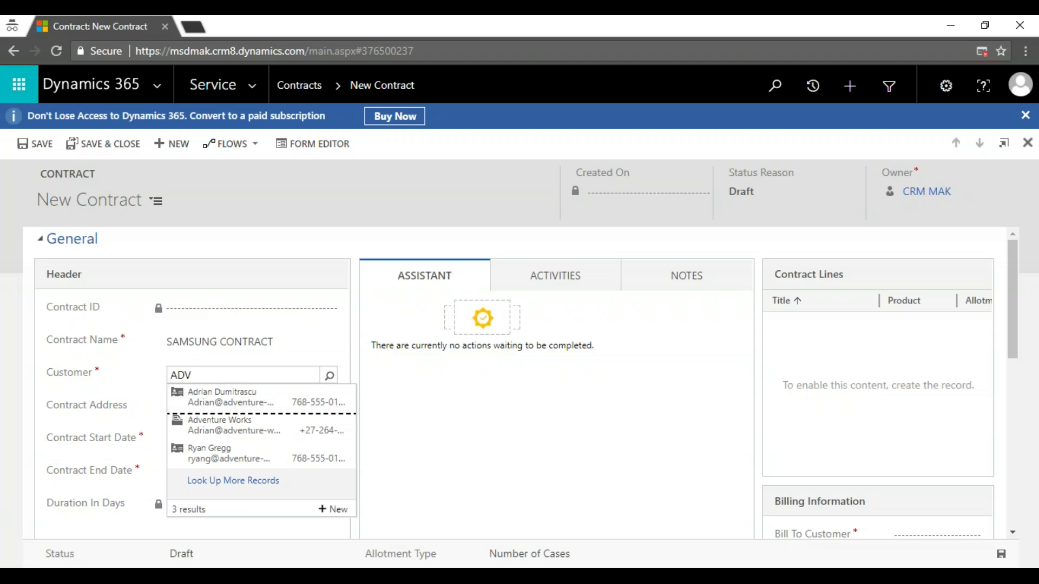
{"action": "left_click", "coordinate": [245, 425]}
Step: Set the contract start date to 01-06-2018 and the end date to 31-08-2018
{"action": "left_click", "coordinate": [312, 440]}
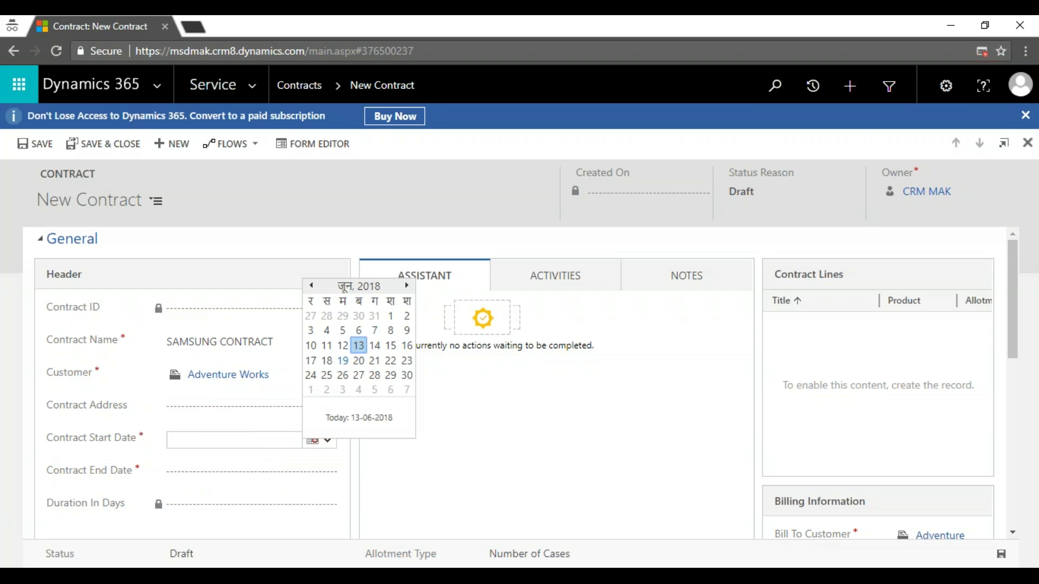
{"action": "left_click", "coordinate": [391, 316]}
{"action": "left_click", "coordinate": [312, 474]}
{"action": "left_click", "coordinate": [406, 318]}
{"action": "left_click", "coordinate": [406, 318]}
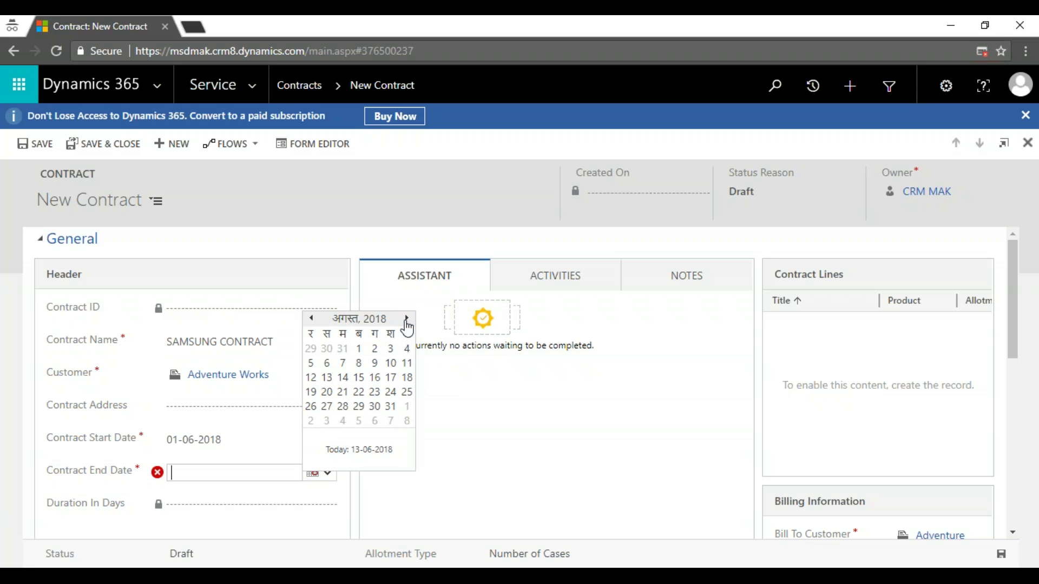
{"action": "left_click", "coordinate": [392, 407]}
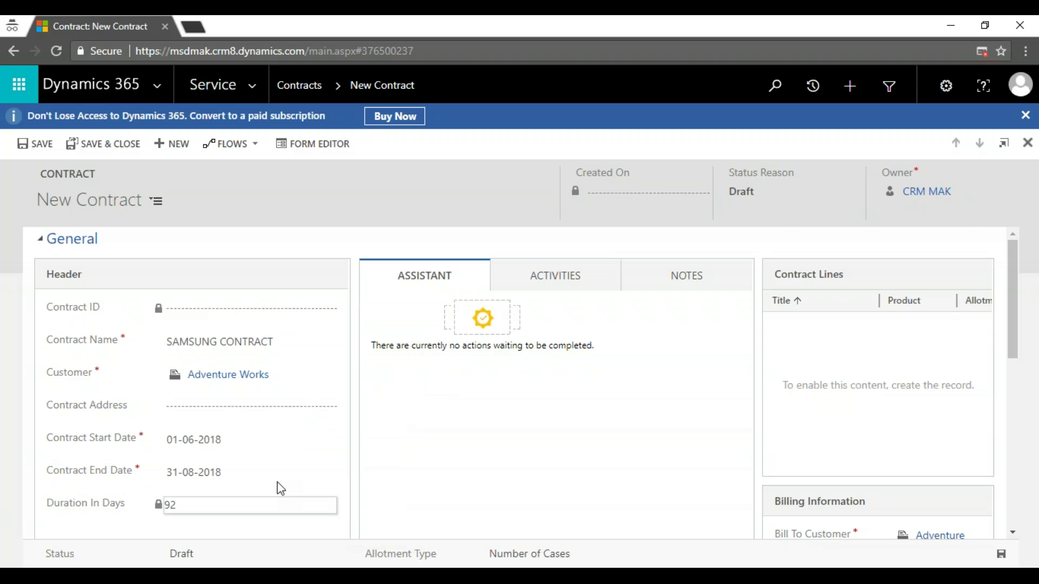
Step: Review the contract's type, history and billing details, and save the contract
{"action": "scroll", "coordinate": [278, 467], "scroll_direction": "down", "scroll_amount": 3}
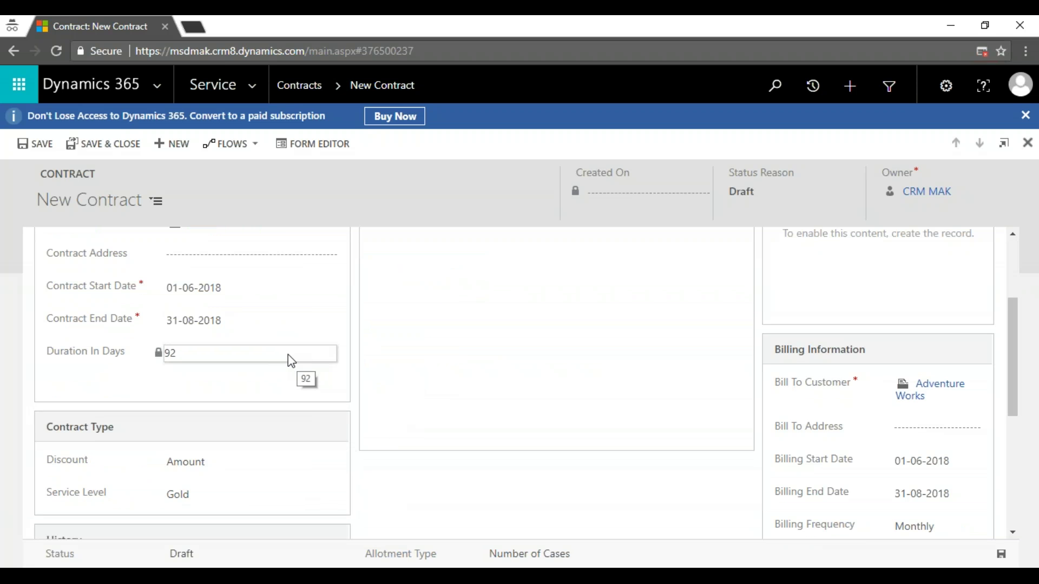
{"action": "scroll", "coordinate": [288, 355], "scroll_direction": "down", "scroll_amount": 5}
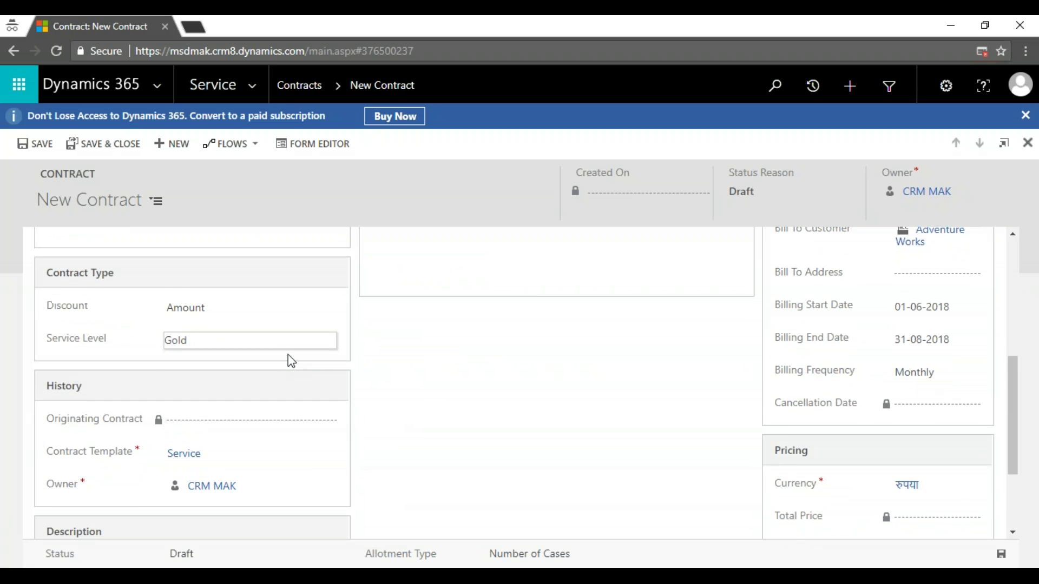
{"action": "scroll", "coordinate": [371, 353], "scroll_direction": "up", "scroll_amount": 8}
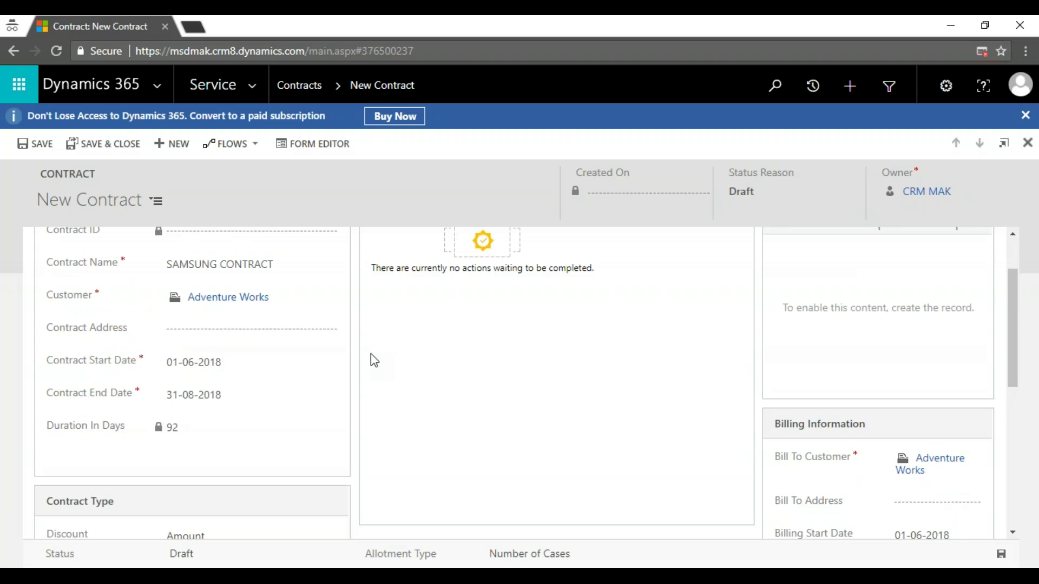
{"action": "left_click", "coordinate": [35, 145]}
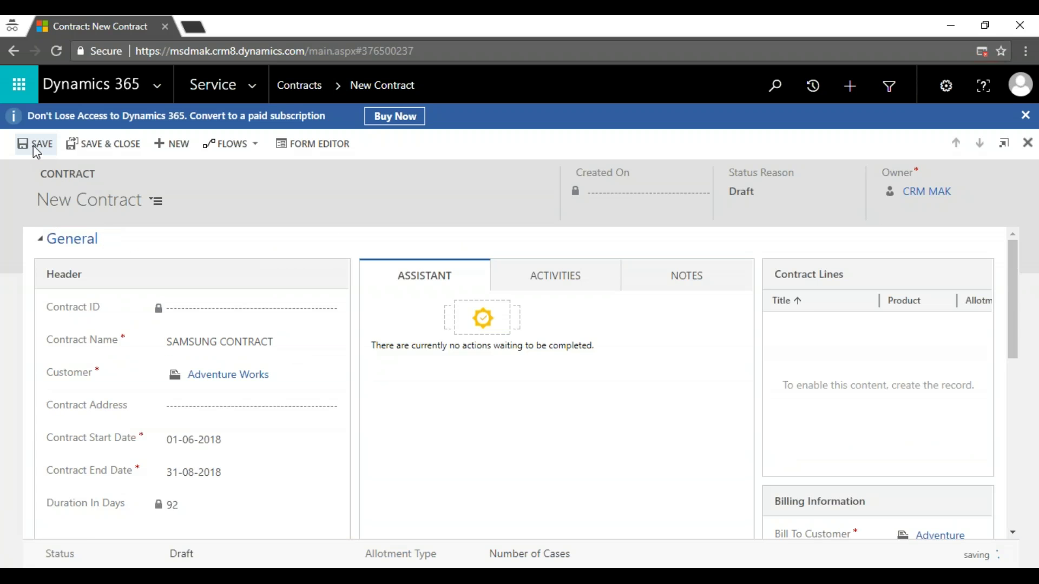
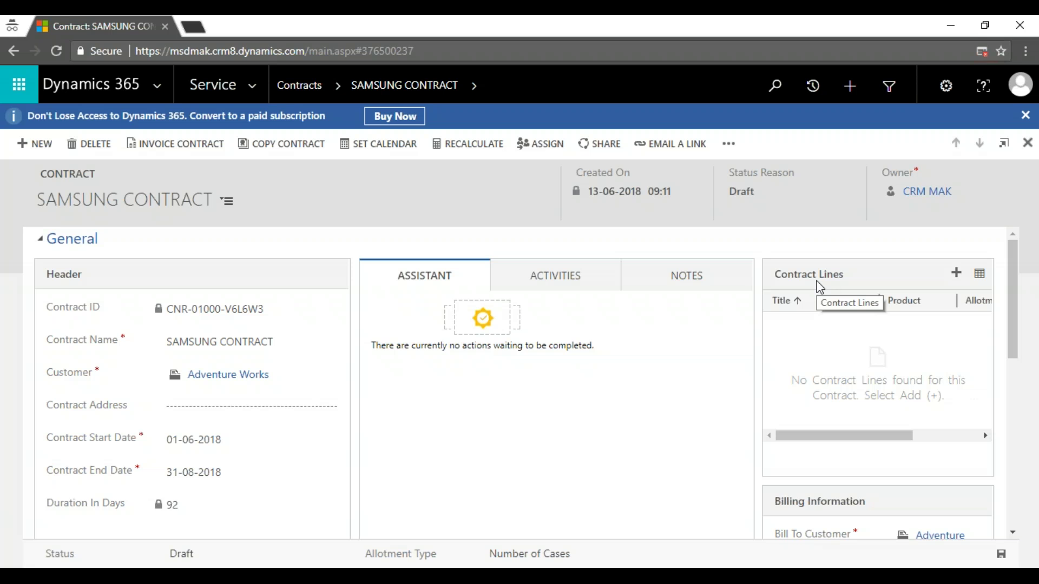
Step: Add a new contract line to SAMSUNG CONTRACT and title it Replacement
{"action": "left_click", "coordinate": [957, 277]}
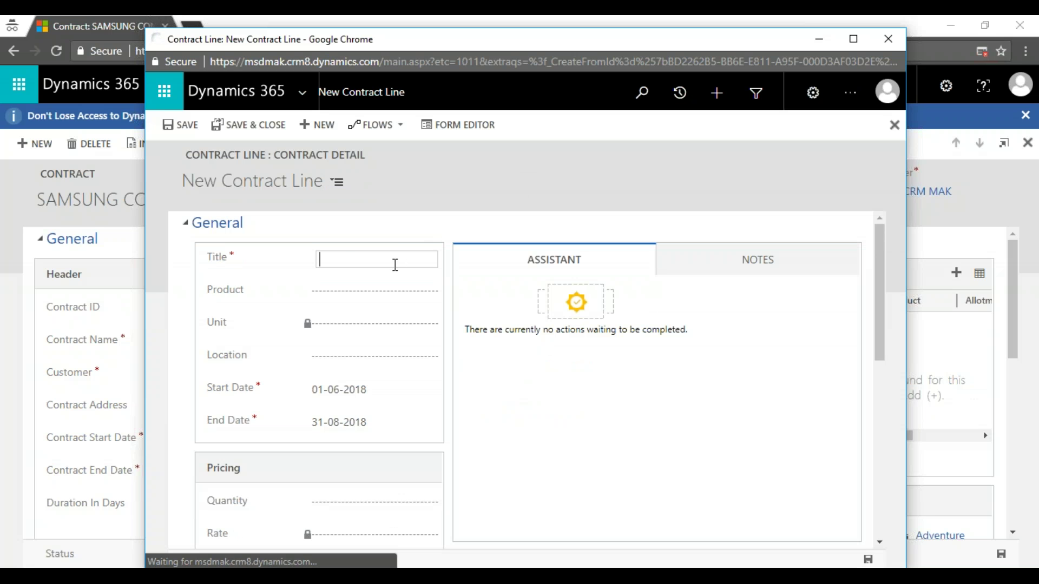
{"action": "type", "text": "rERr"}
{"action": "key", "text": "BackSpace"}
{"action": "key", "text": "BackSpace"}
{"action": "key", "text": "BackSpace"}
{"action": "key", "text": "BackSpace"}
{"action": "type", "text": "R"}
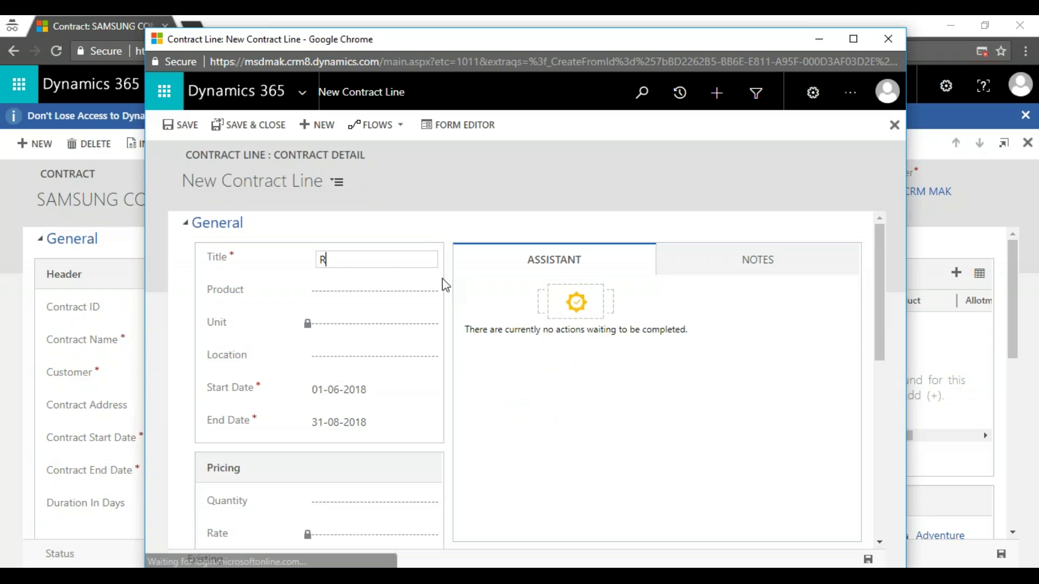
{"action": "type", "text": "eplacement"}
{"action": "key", "text": "Tab"}
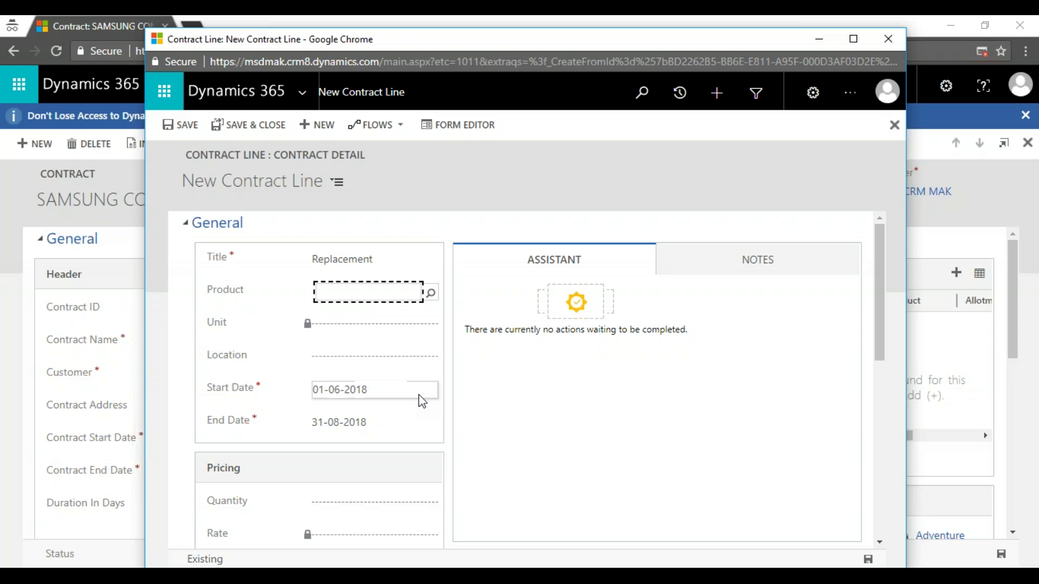
Step: Set the contract line's total price to 100 and total cases/minutes to 1, and save and close it
{"action": "left_click", "coordinate": [383, 499]}
{"action": "scroll", "coordinate": [475, 469], "scroll_direction": "down", "scroll_amount": 4}
{"action": "key", "text": "Tab"}
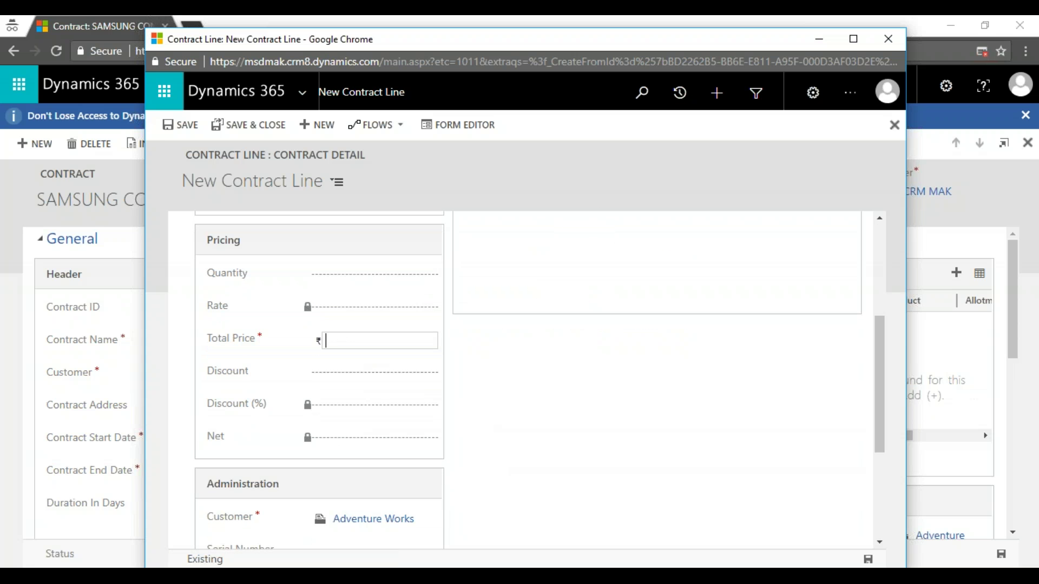
{"action": "type", "text": "100"}
{"action": "scroll", "coordinate": [375, 394], "scroll_direction": "down", "scroll_amount": 4}
{"action": "left_click", "coordinate": [352, 436]}
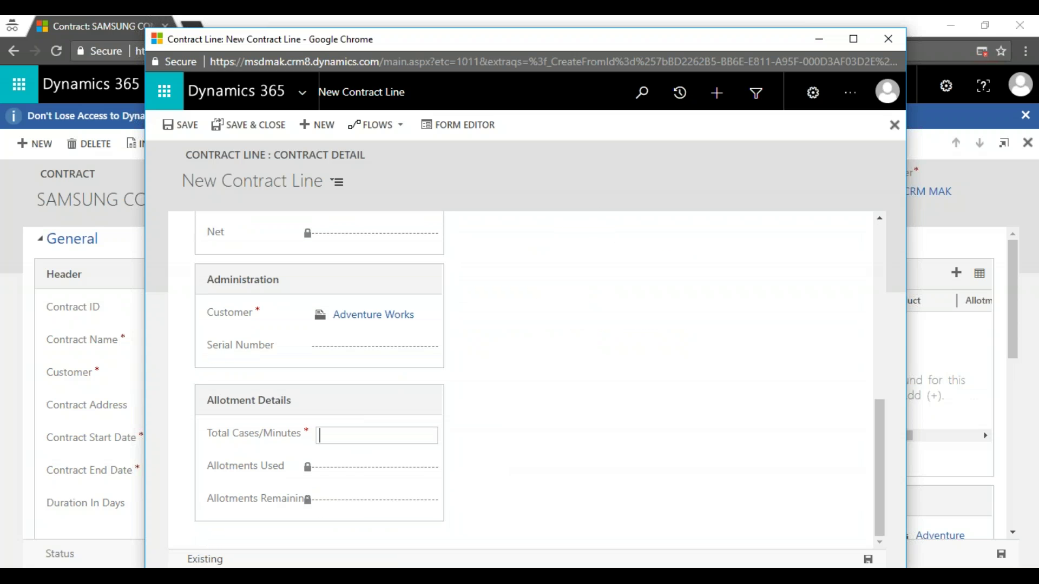
{"action": "type", "text": "1"}
{"action": "left_click", "coordinate": [515, 441]}
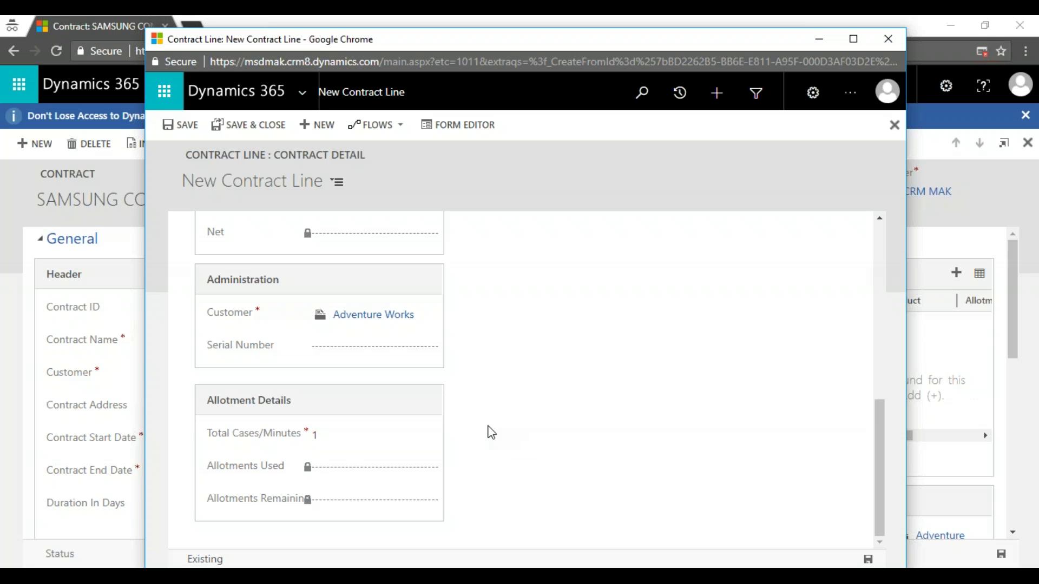
{"action": "left_click", "coordinate": [267, 130]}
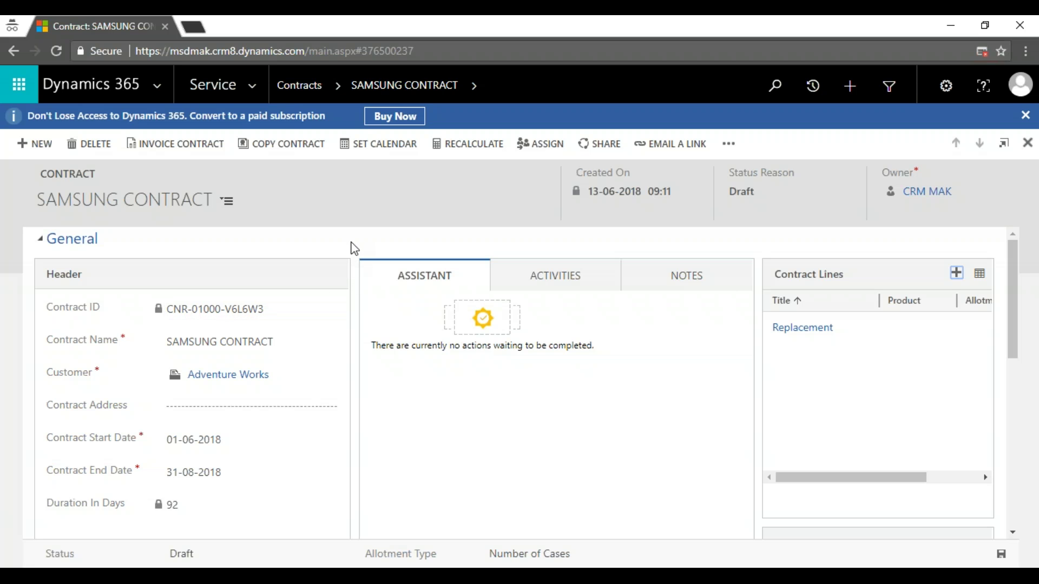
Step: Return to the contracts list, activate SAMSUNG CONTRACT and confirm the activation
{"action": "left_click", "coordinate": [303, 86]}
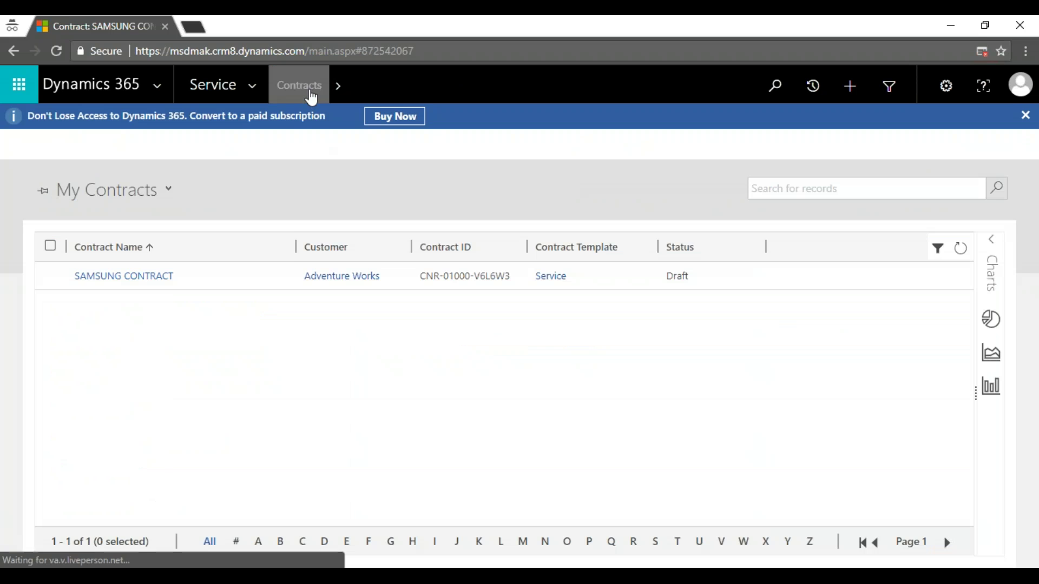
{"action": "left_click", "coordinate": [230, 276]}
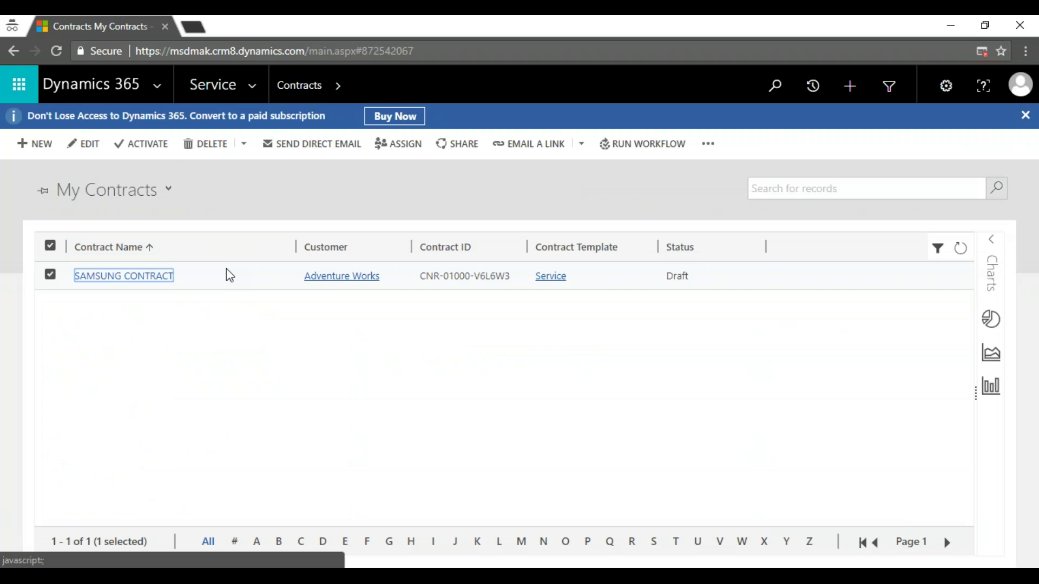
{"action": "left_click", "coordinate": [156, 149]}
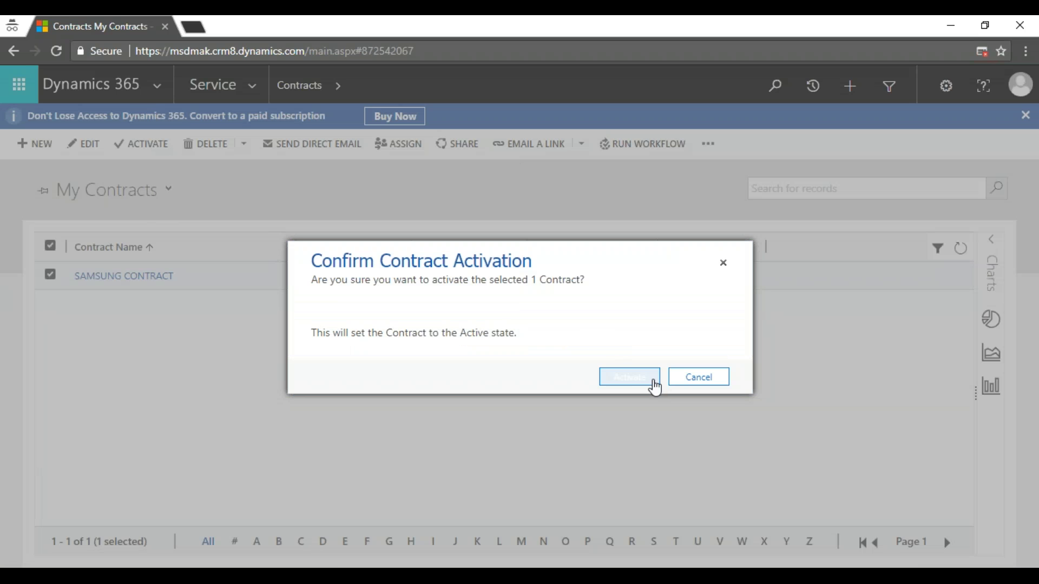
{"action": "left_click", "coordinate": [650, 385]}
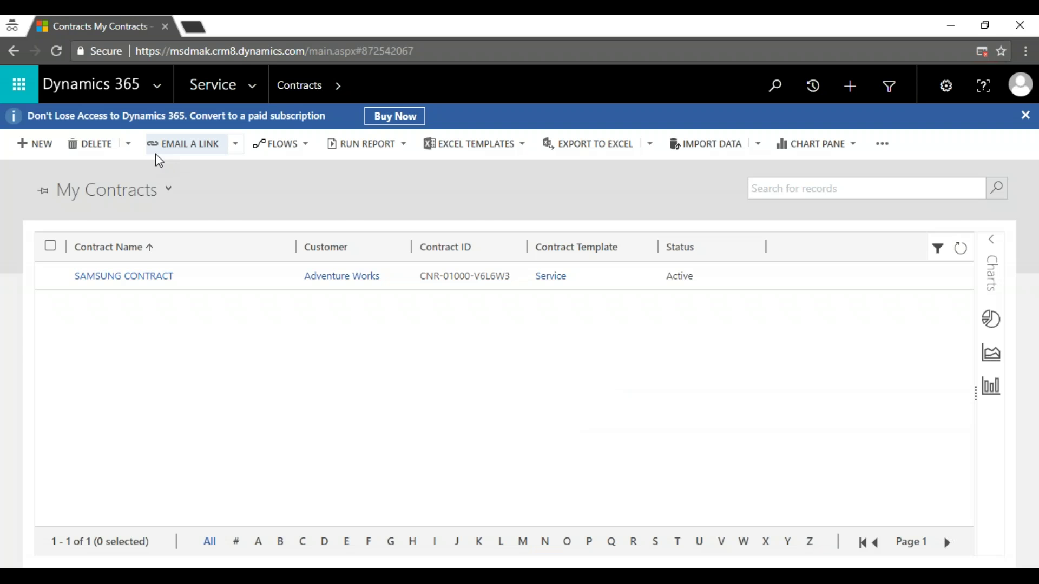
Step: Try to open the Knowledge Article page in the Service area, and dismiss the pending email warning
{"action": "left_click", "coordinate": [260, 92]}
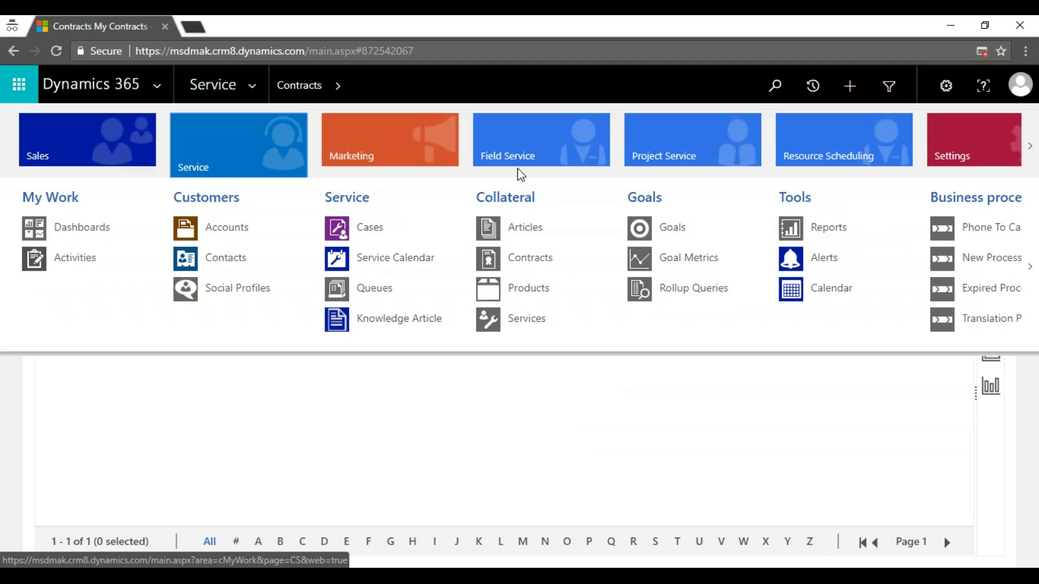
{"action": "mouse_move", "coordinate": [244, 163]}
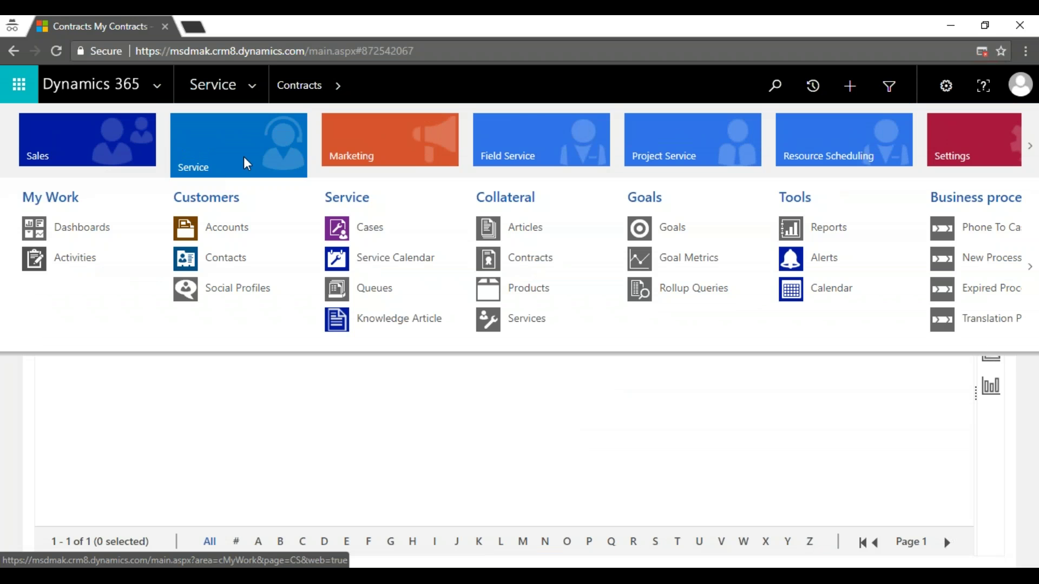
{"action": "left_click", "coordinate": [401, 321]}
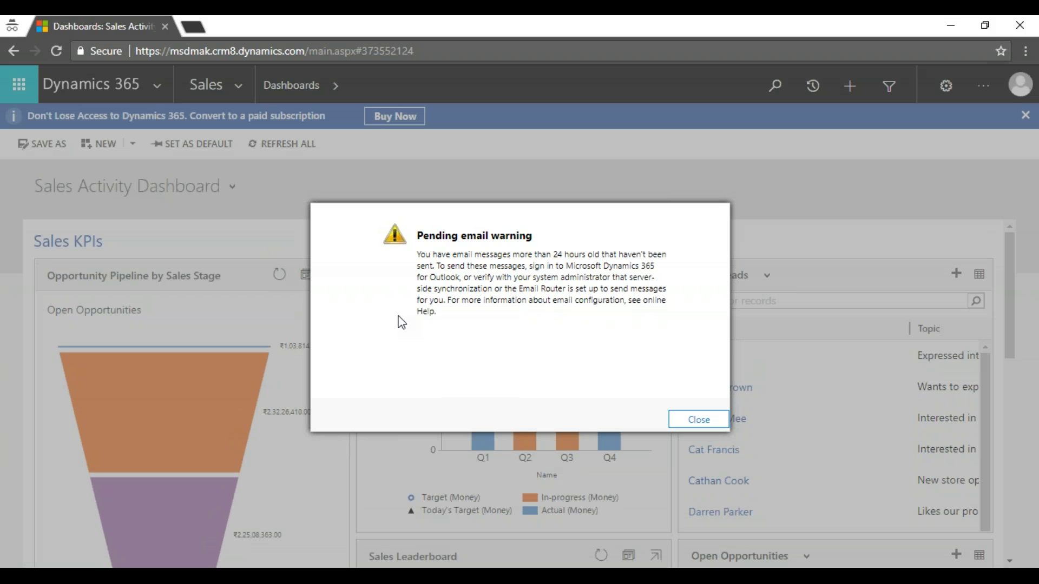
{"action": "left_click", "coordinate": [706, 423]}
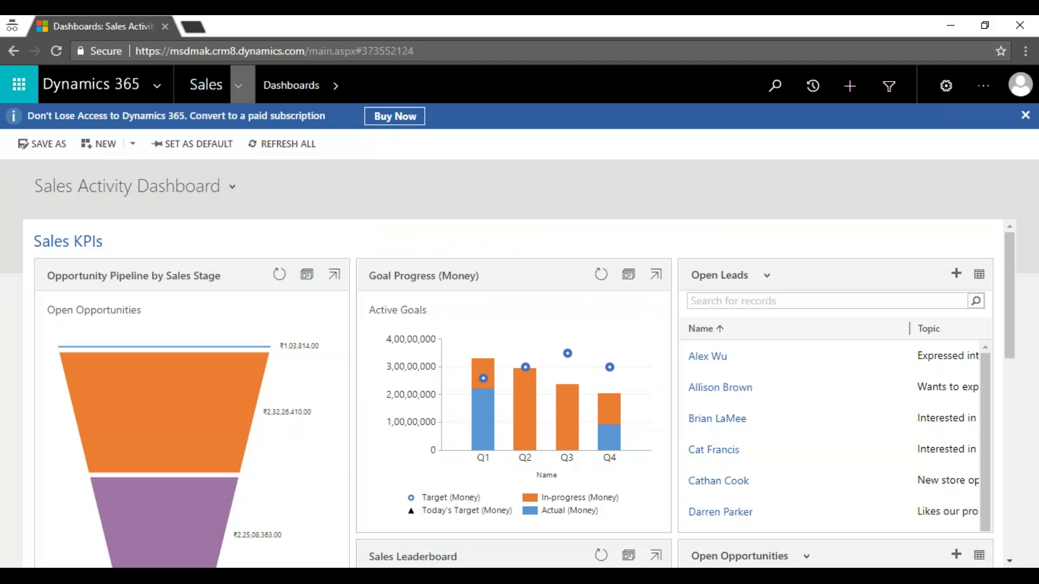
Step: Retry opening the Service area's Knowledge Article page several times, dismissing the email warning after each attempt
{"action": "left_click", "coordinate": [214, 85]}
{"action": "left_click", "coordinate": [256, 143]}
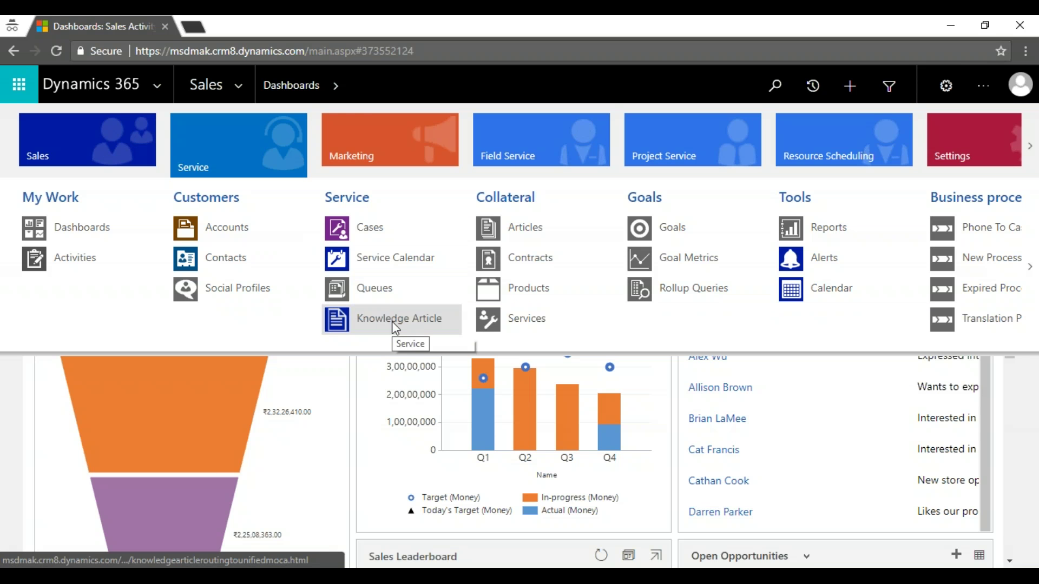
{"action": "left_click", "coordinate": [391, 322]}
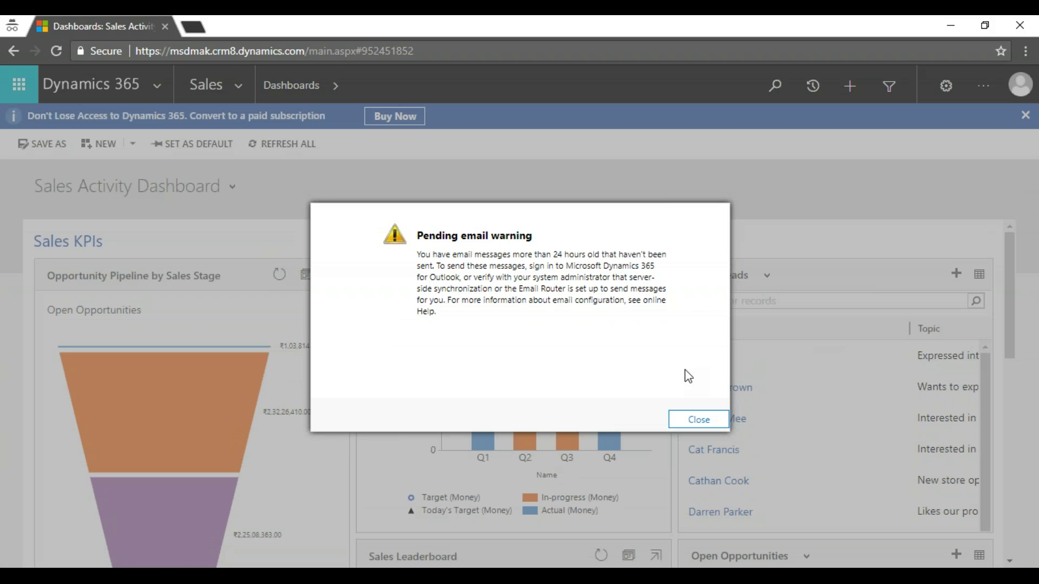
{"action": "left_click", "coordinate": [704, 420]}
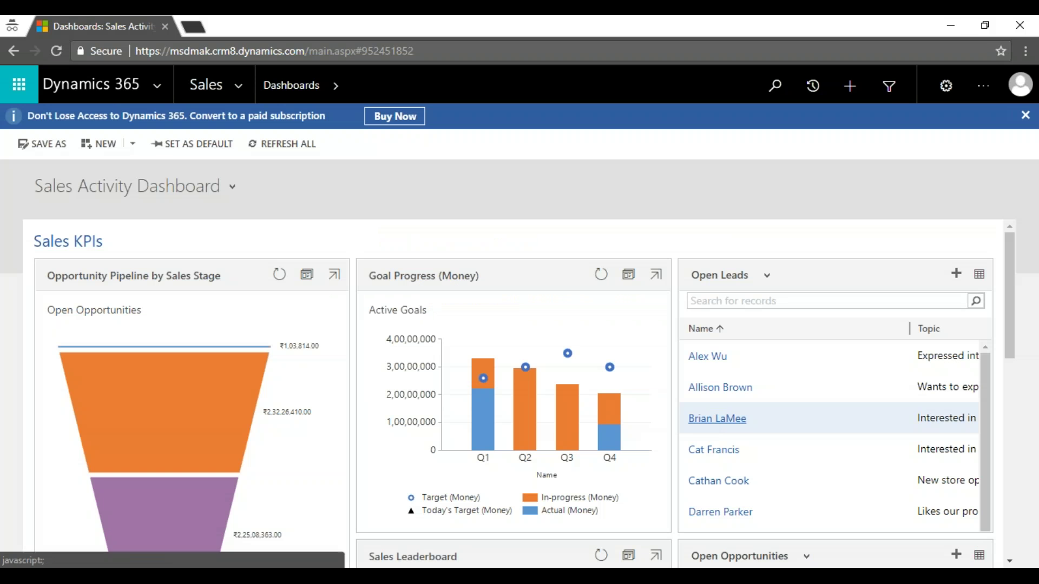
{"action": "left_click", "coordinate": [237, 87]}
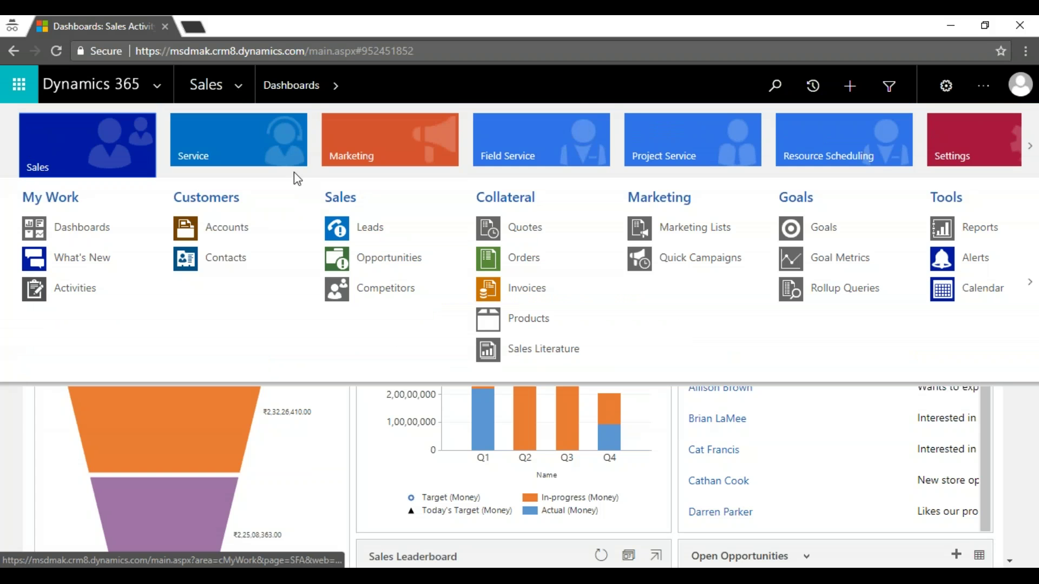
{"action": "left_click", "coordinate": [224, 135]}
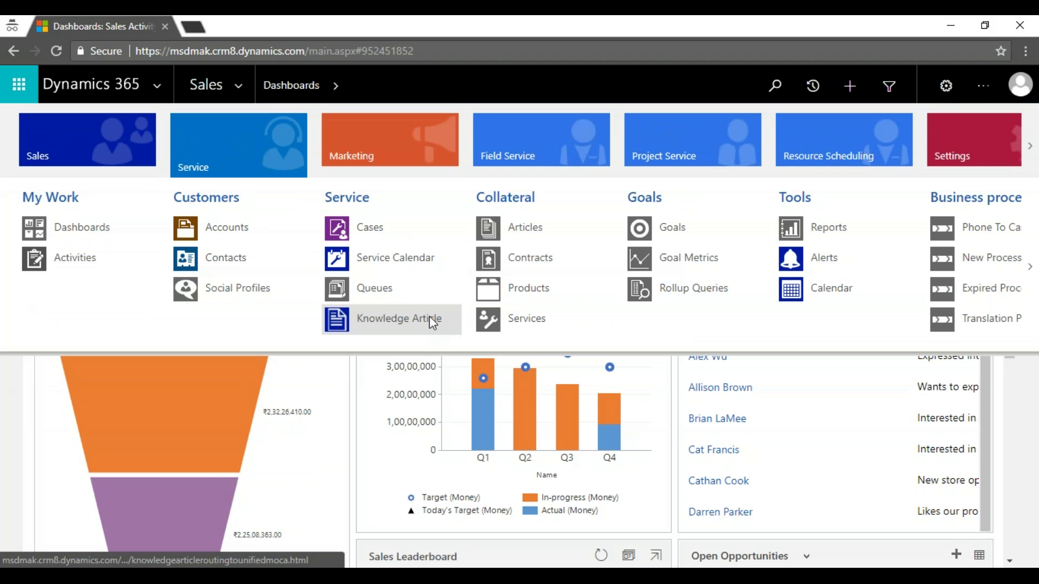
{"action": "left_click", "coordinate": [422, 329]}
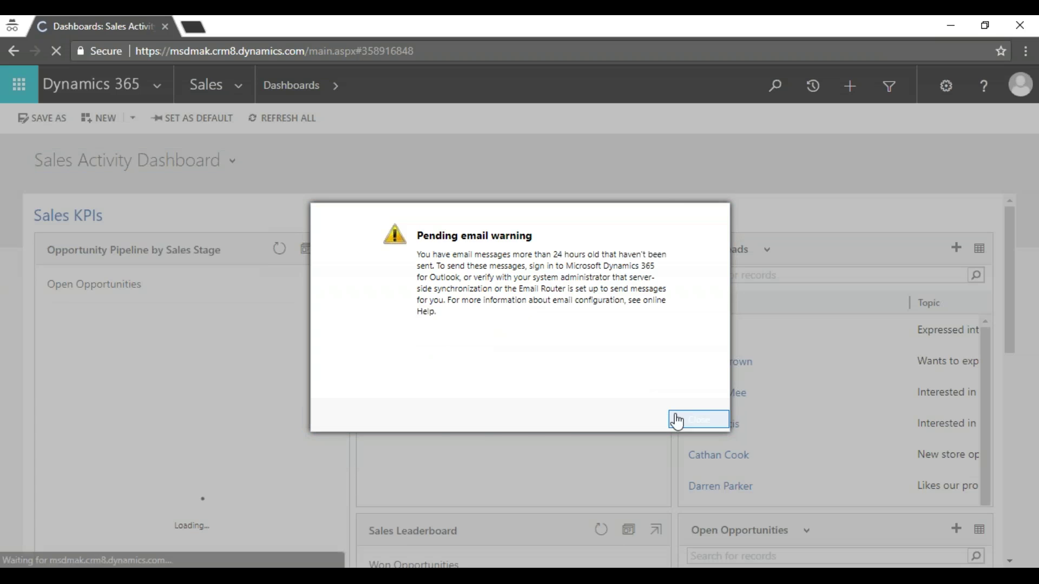
{"action": "left_click", "coordinate": [699, 420]}
{"action": "left_click", "coordinate": [232, 191]}
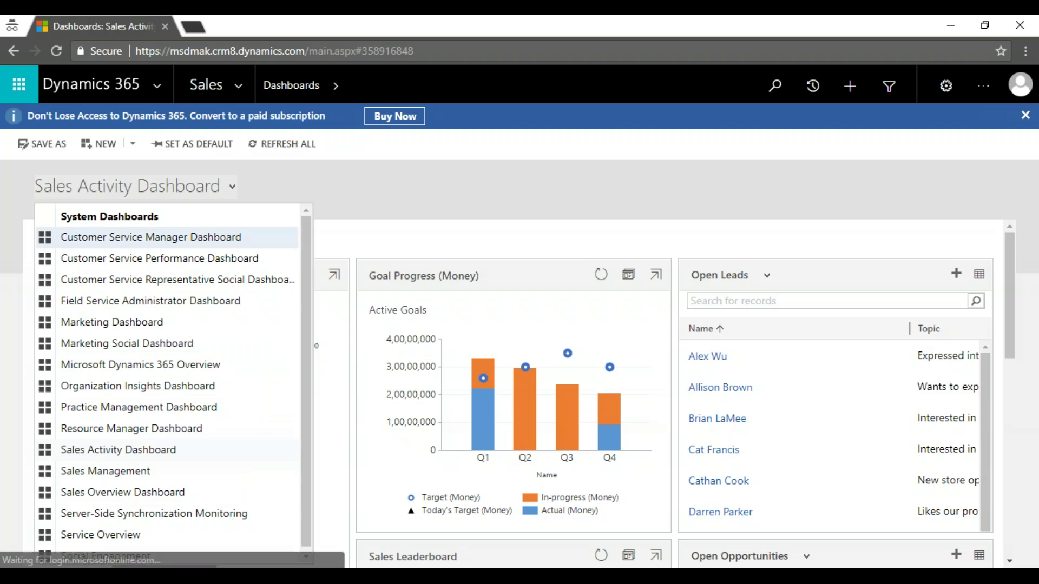
{"action": "left_click", "coordinate": [238, 85]}
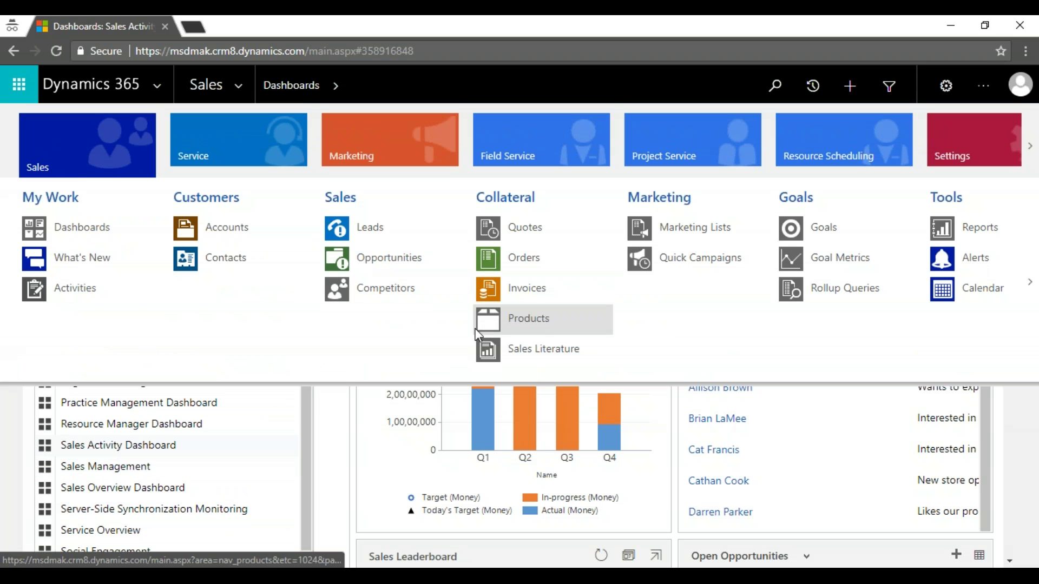
{"action": "left_click", "coordinate": [231, 148]}
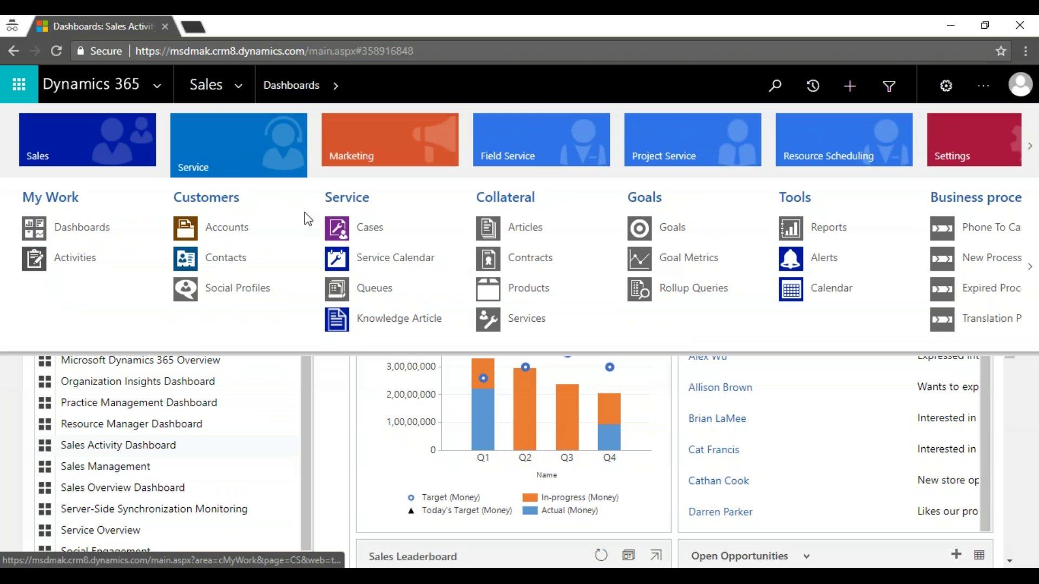
{"action": "left_click", "coordinate": [437, 324]}
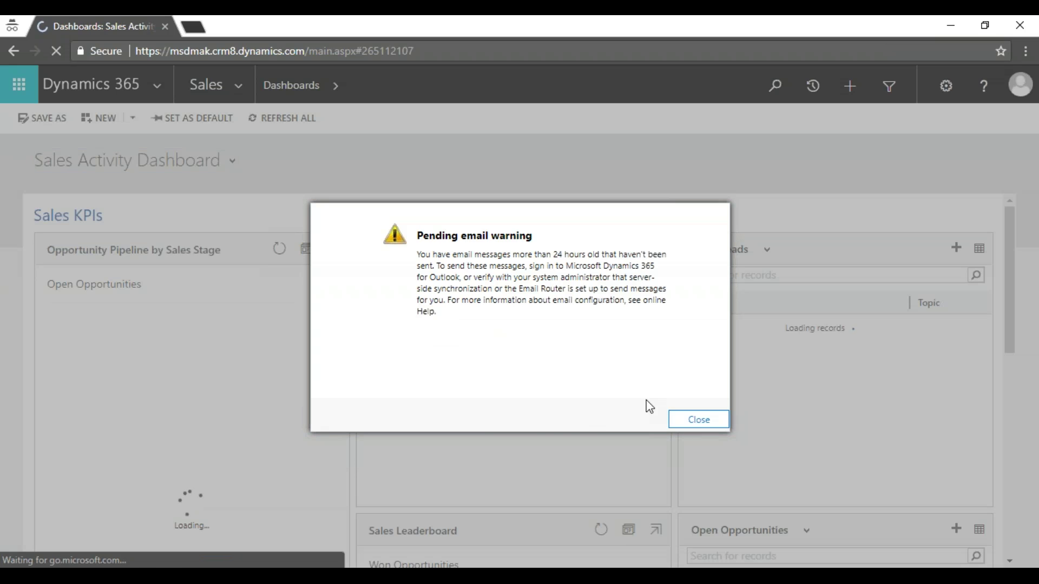
{"action": "left_click", "coordinate": [699, 420]}
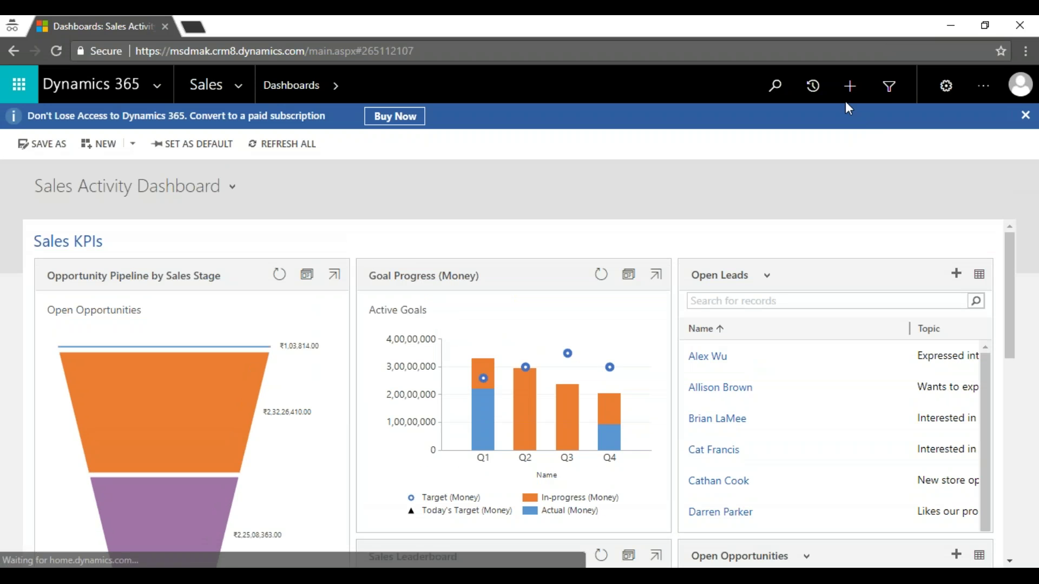
{"action": "left_click", "coordinate": [227, 93]}
{"action": "left_click", "coordinate": [238, 89]}
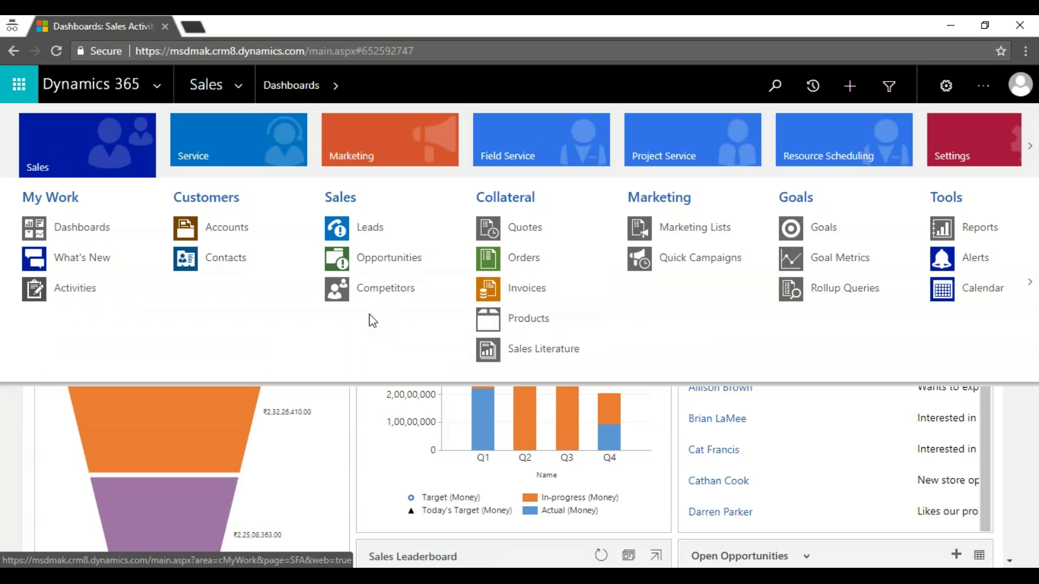
{"action": "left_click", "coordinate": [281, 160]}
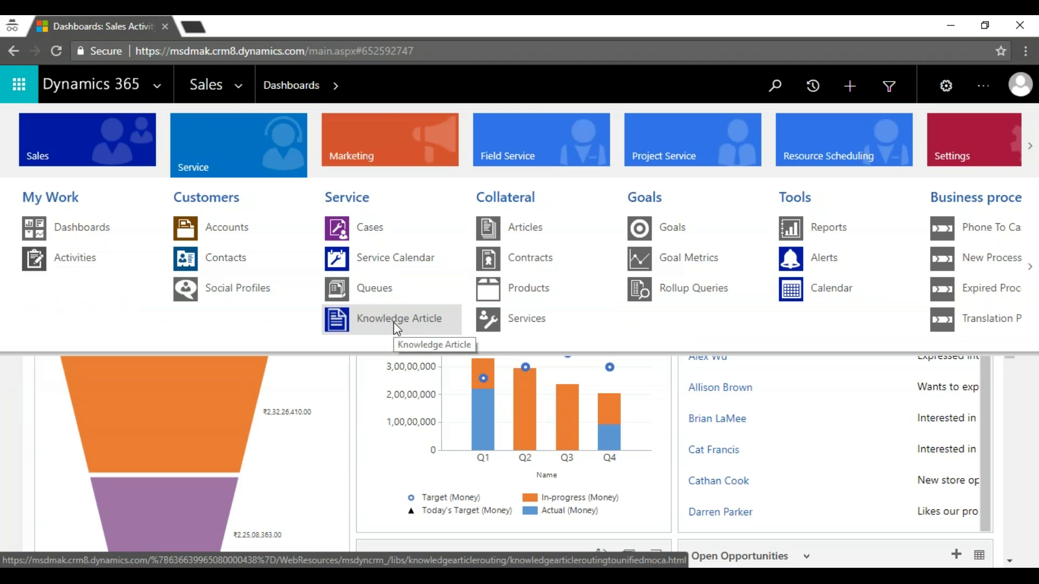
{"action": "left_click", "coordinate": [394, 323]}
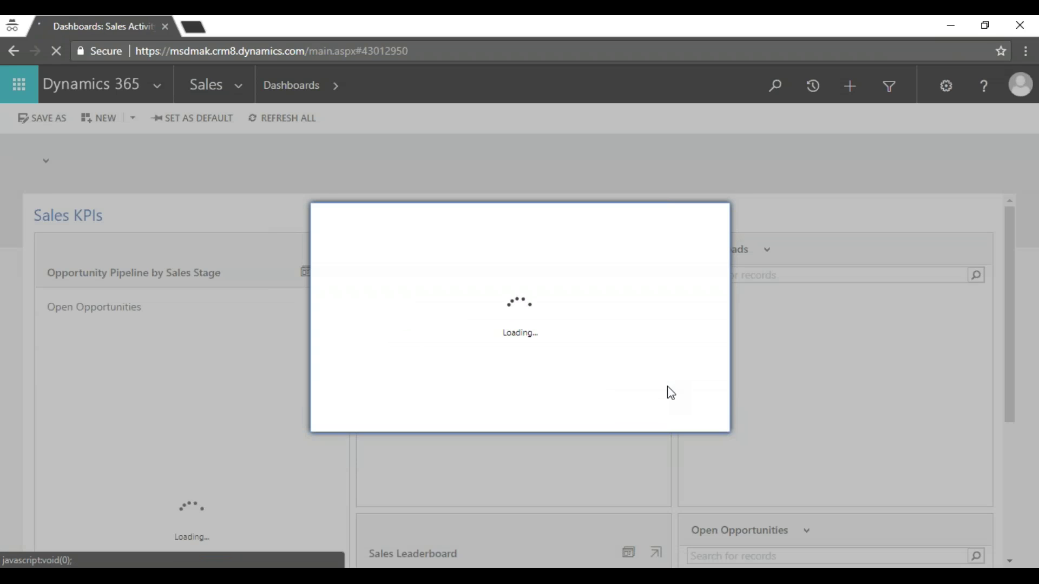
{"action": "left_click", "coordinate": [711, 422]}
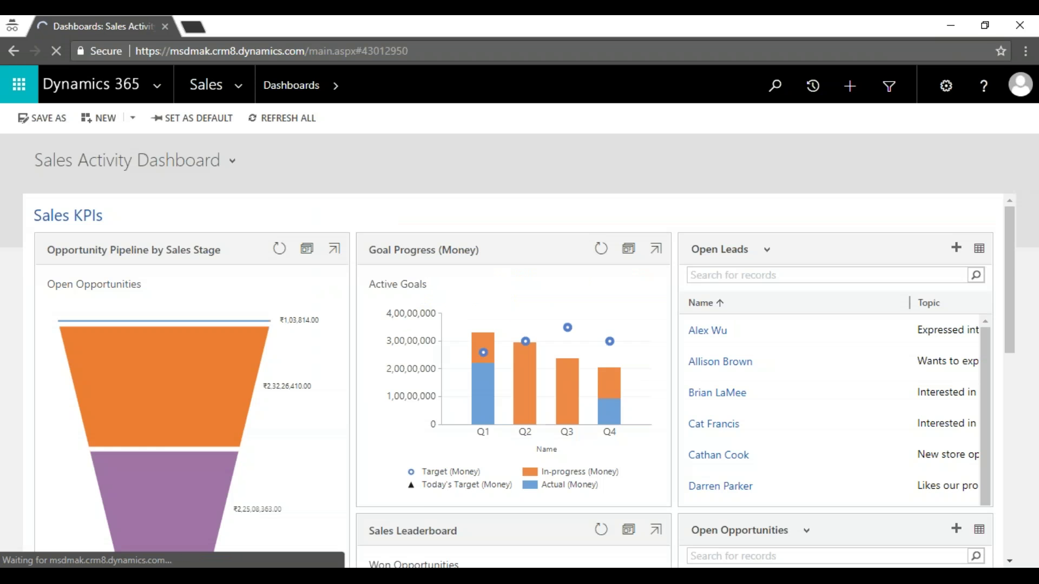
Step: Open Advanced Find in a maximized window, set it to look for Articles, and run the query
{"action": "left_click", "coordinate": [888, 87]}
{"action": "double_click", "coordinate": [625, 33]}
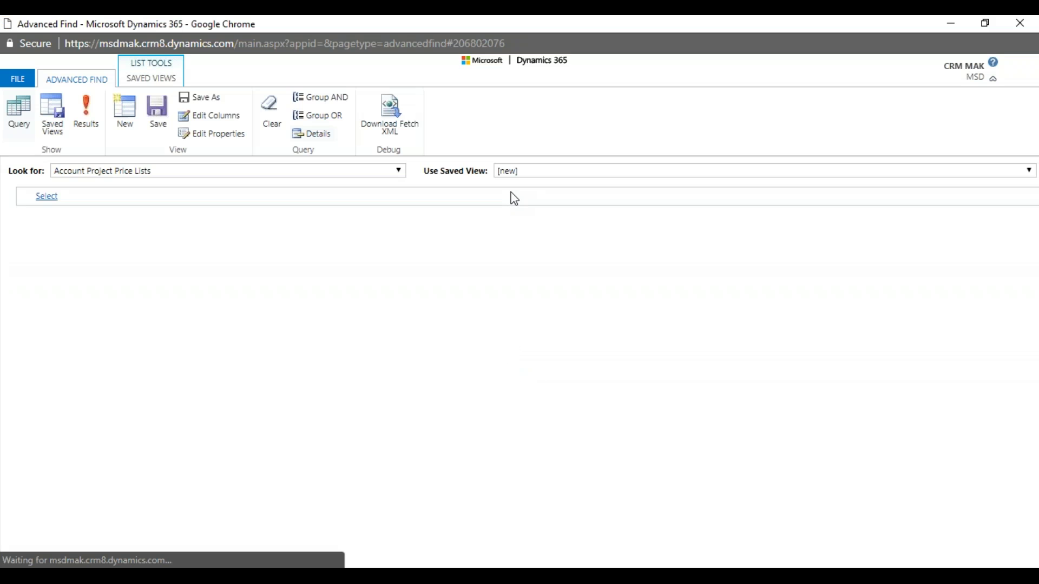
{"action": "left_click", "coordinate": [146, 172]}
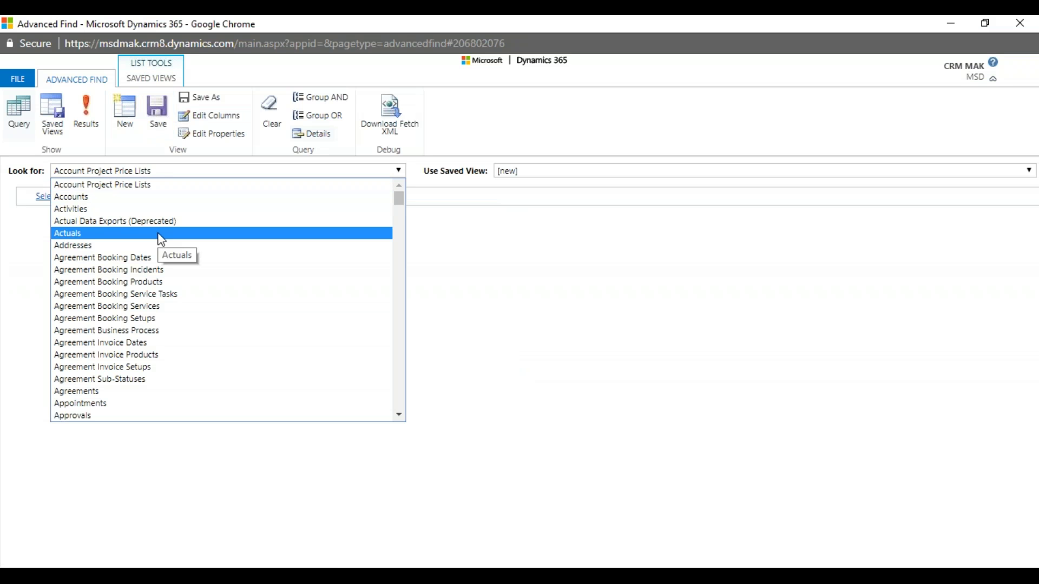
{"action": "scroll", "coordinate": [161, 240], "scroll_direction": "down", "scroll_amount": 4}
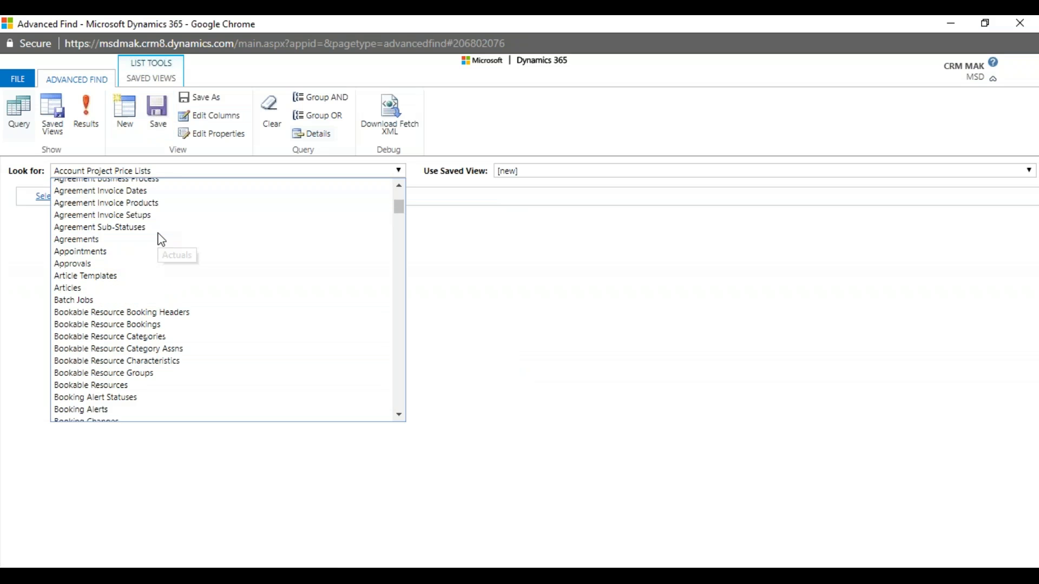
{"action": "left_click", "coordinate": [153, 288]}
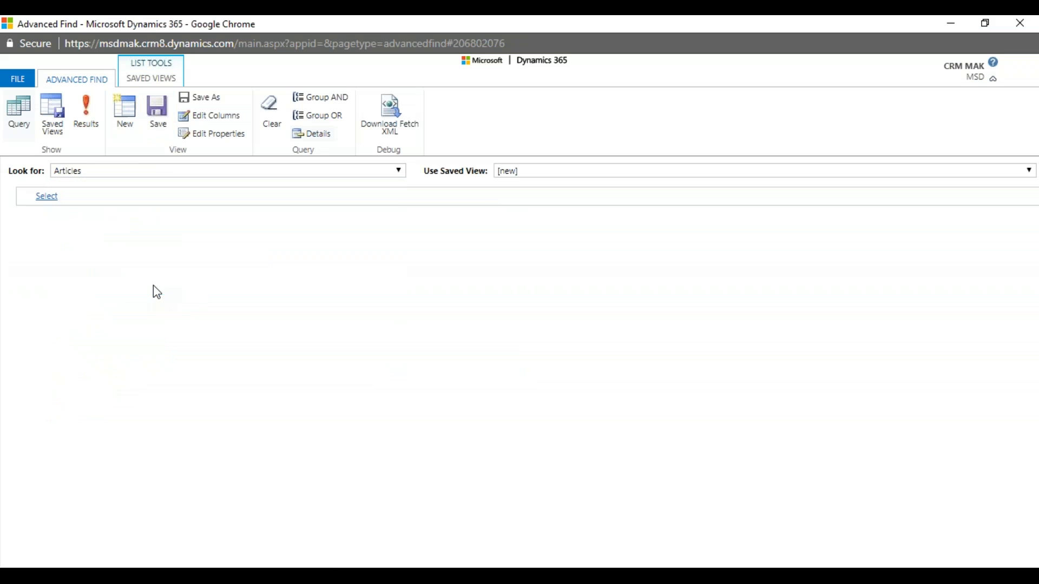
{"action": "left_click", "coordinate": [91, 122]}
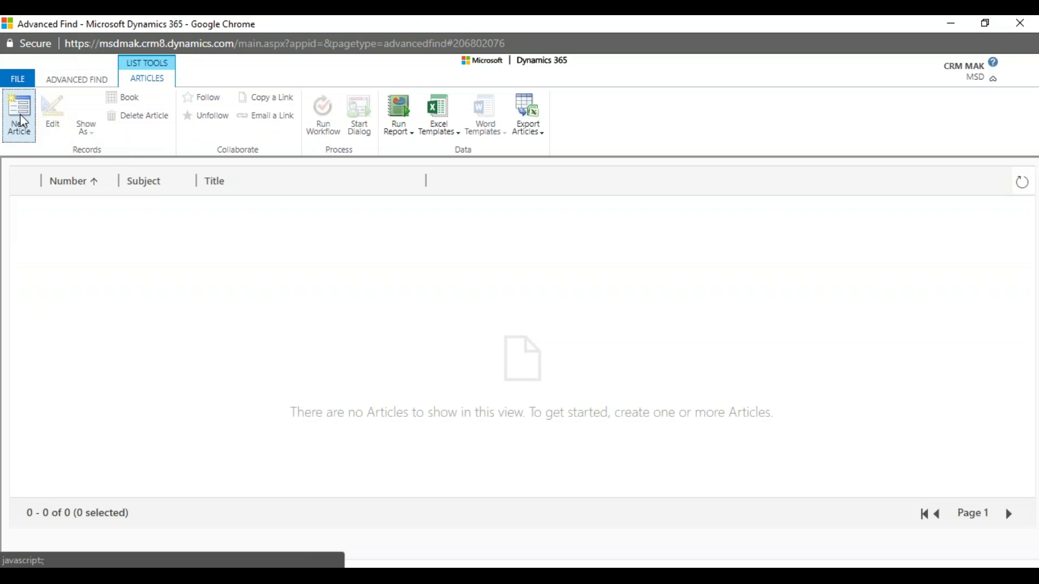
Step: Create a new article from the Solution to a Problem template after previewing the other internal templates, and maximize its window
{"action": "left_click", "coordinate": [21, 120]}
{"action": "left_click", "coordinate": [413, 32]}
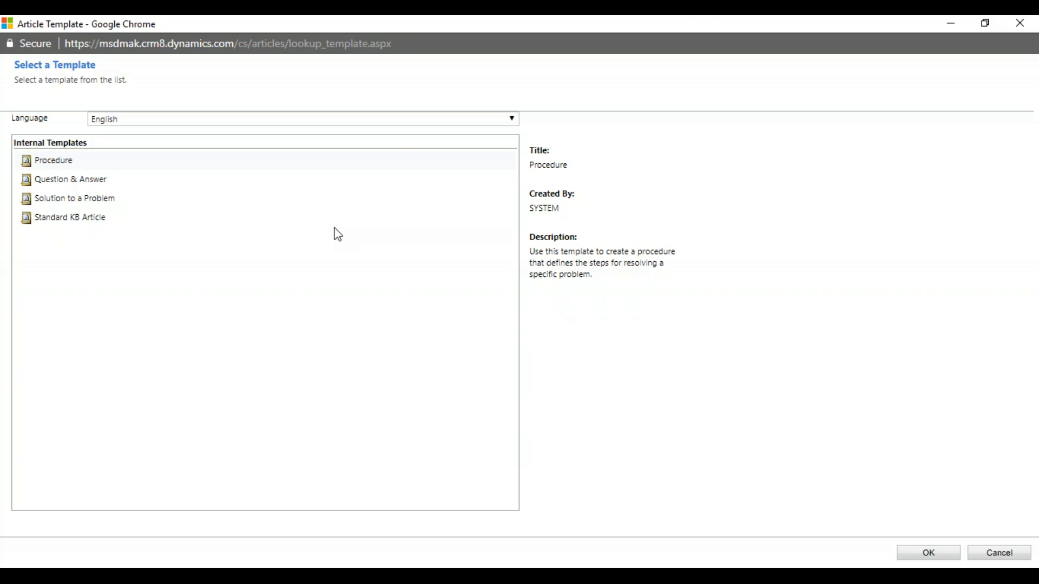
{"action": "left_click", "coordinate": [109, 205]}
{"action": "left_click", "coordinate": [95, 181]}
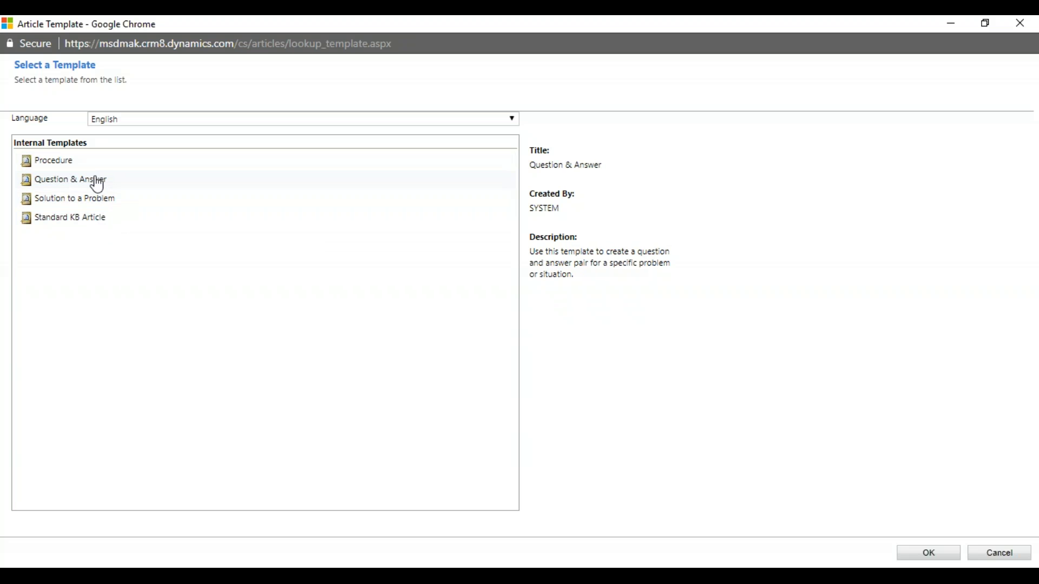
{"action": "left_click", "coordinate": [101, 226]}
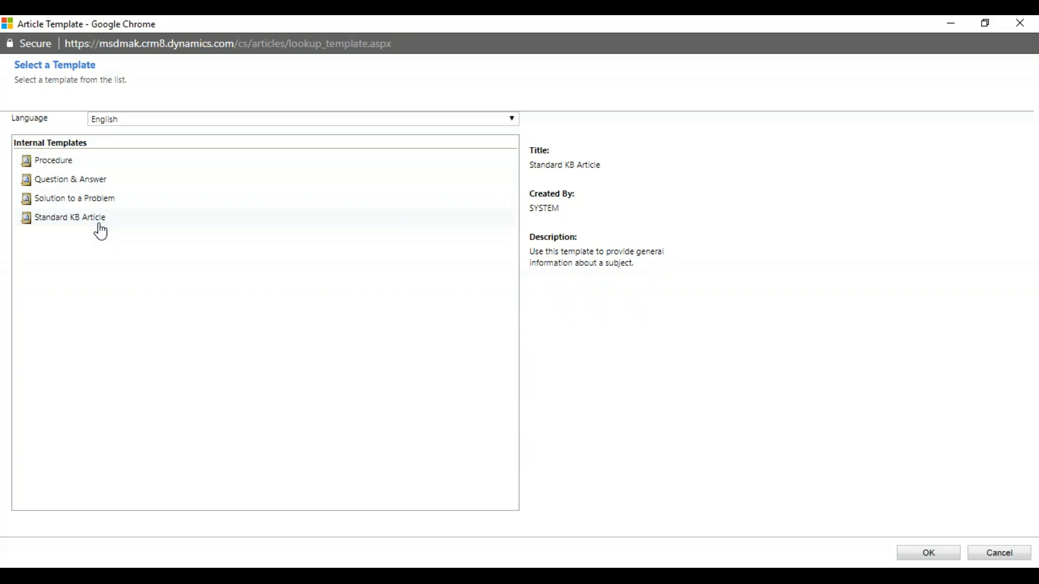
{"action": "left_click", "coordinate": [94, 183]}
{"action": "left_click", "coordinate": [108, 204]}
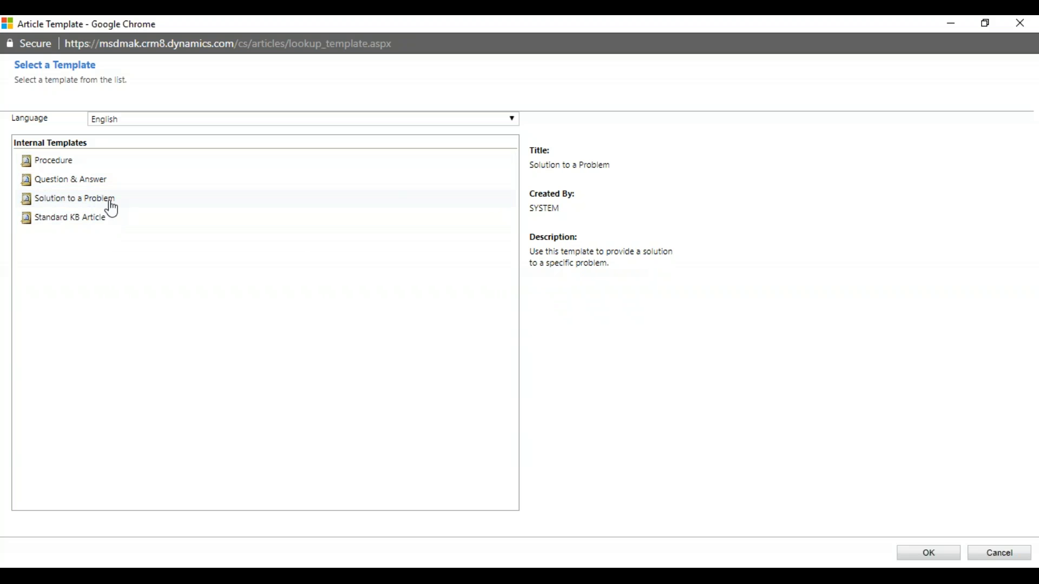
{"action": "double_click", "coordinate": [101, 204]}
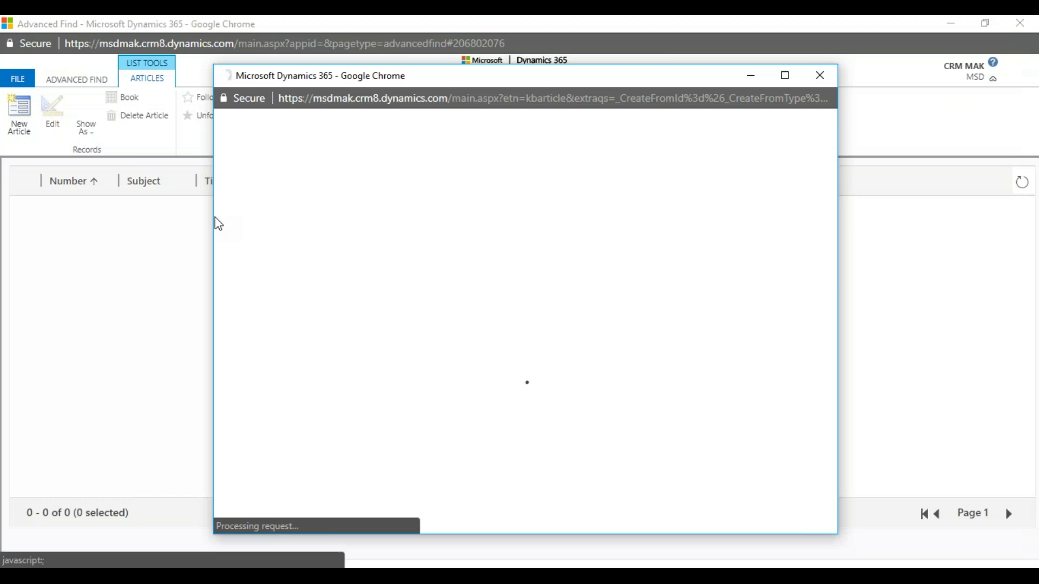
{"action": "left_click", "coordinate": [780, 80]}
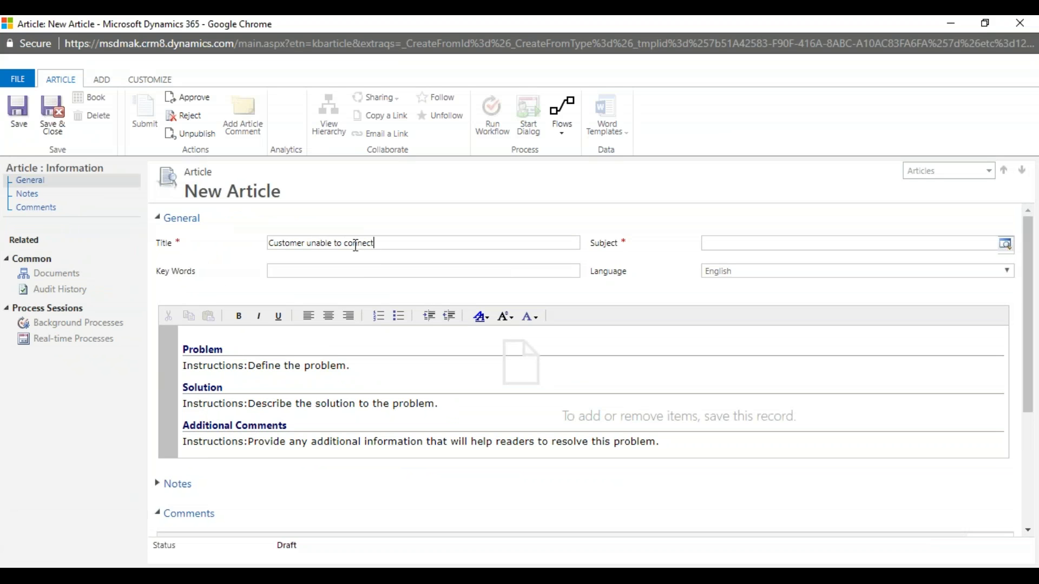
Step: Set the article's title and key words to "Customer unable to connect" and its subject to Default Subject
{"action": "left_click", "coordinate": [388, 241]}
{"action": "key", "text": "ctrl+c"}
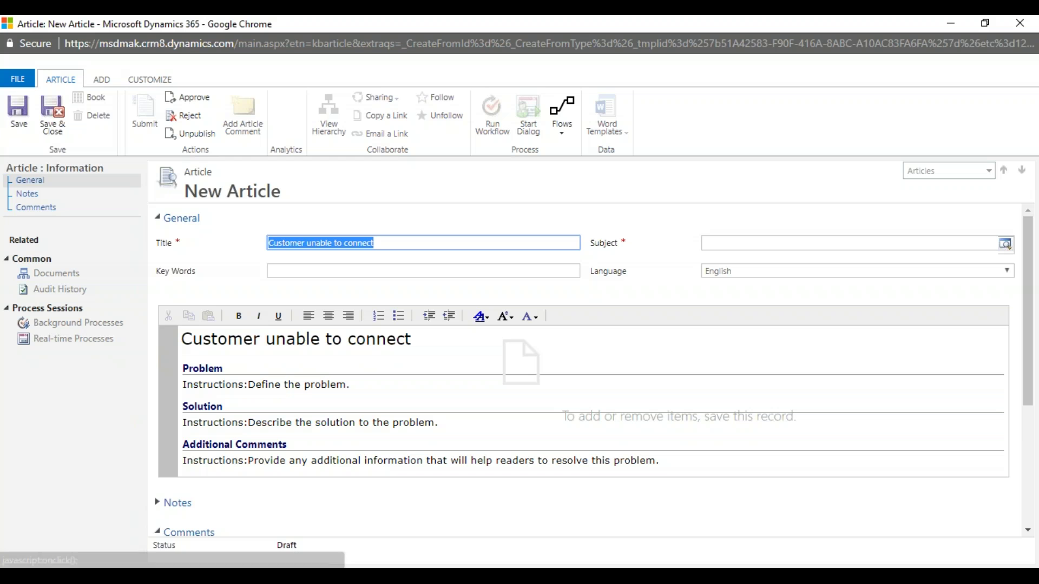
{"action": "left_click", "coordinate": [325, 272]}
{"action": "key", "text": "ctrl+v"}
{"action": "left_click", "coordinate": [810, 247]}
{"action": "left_click", "coordinate": [1004, 244]}
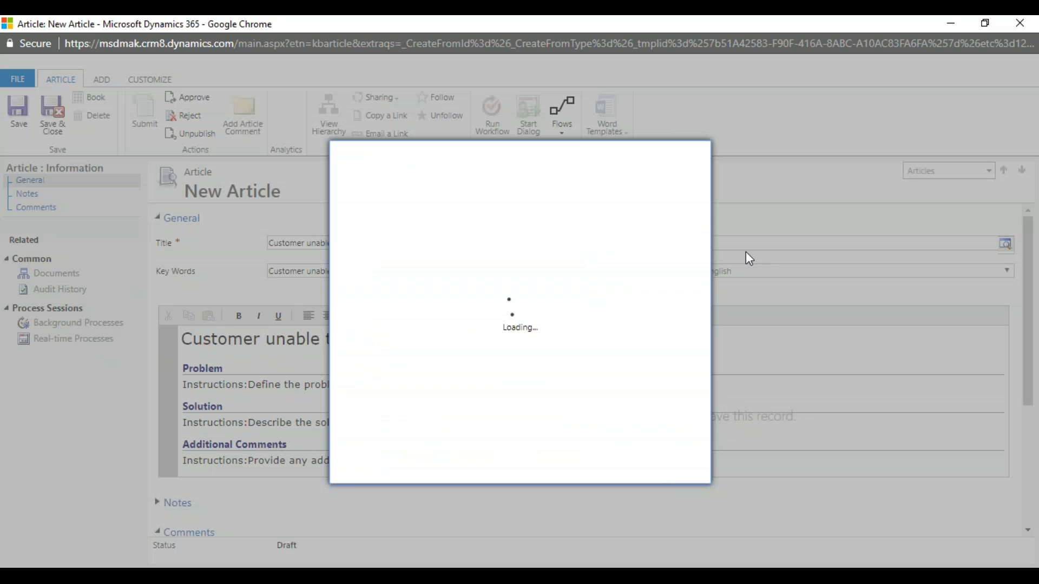
{"action": "left_click", "coordinate": [585, 466]}
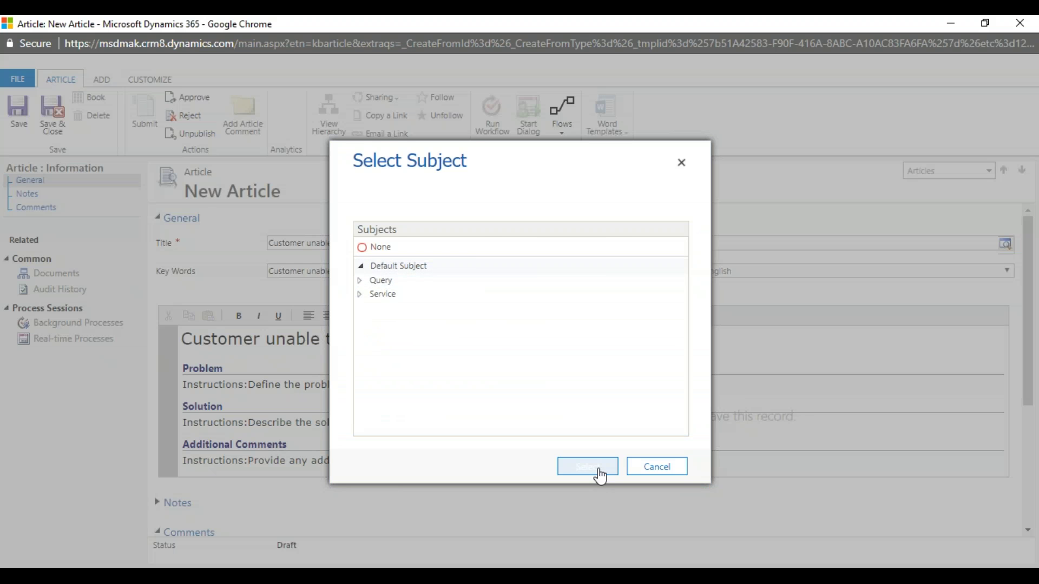
Step: Fill in Problem with "Customer unable to connect" and Solution with "Please follow the below steps to resolve the issue", followed by blank lines
{"action": "left_click", "coordinate": [307, 396]}
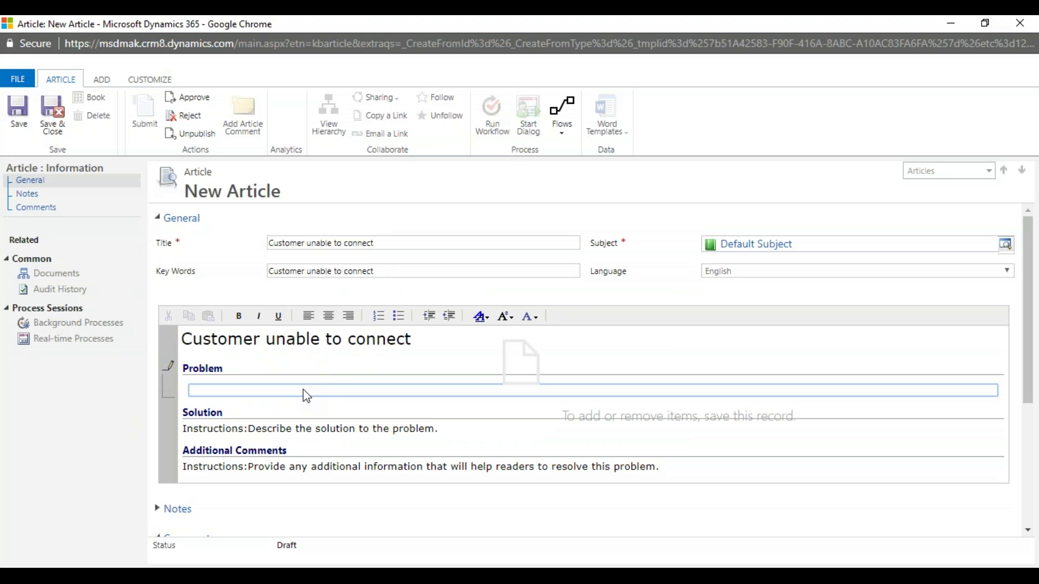
{"action": "key", "text": "ctrl+v"}
{"action": "left_click", "coordinate": [312, 438]}
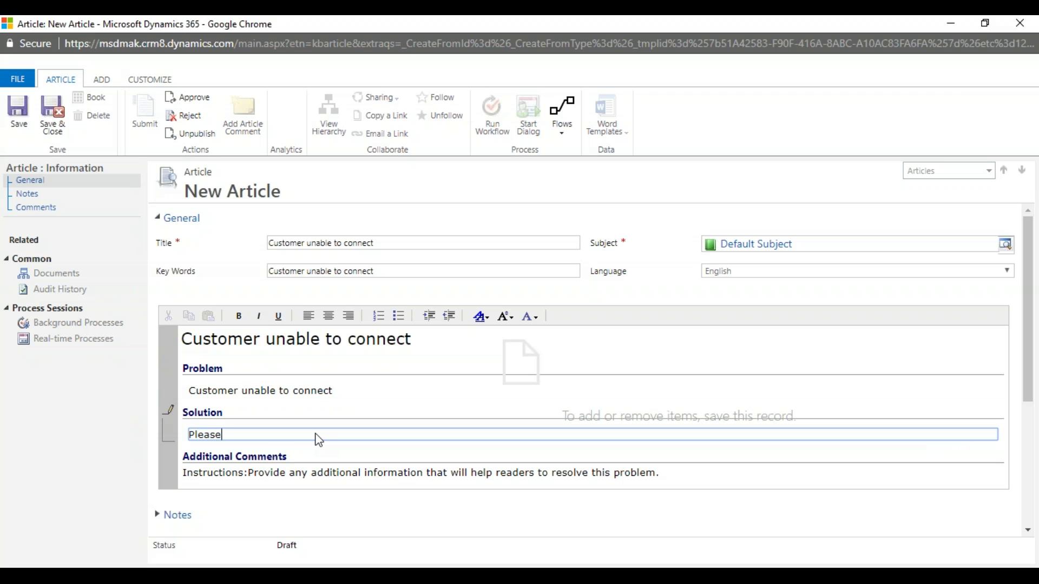
{"action": "type", "text": "Please follow the below steps to resolve the is"}
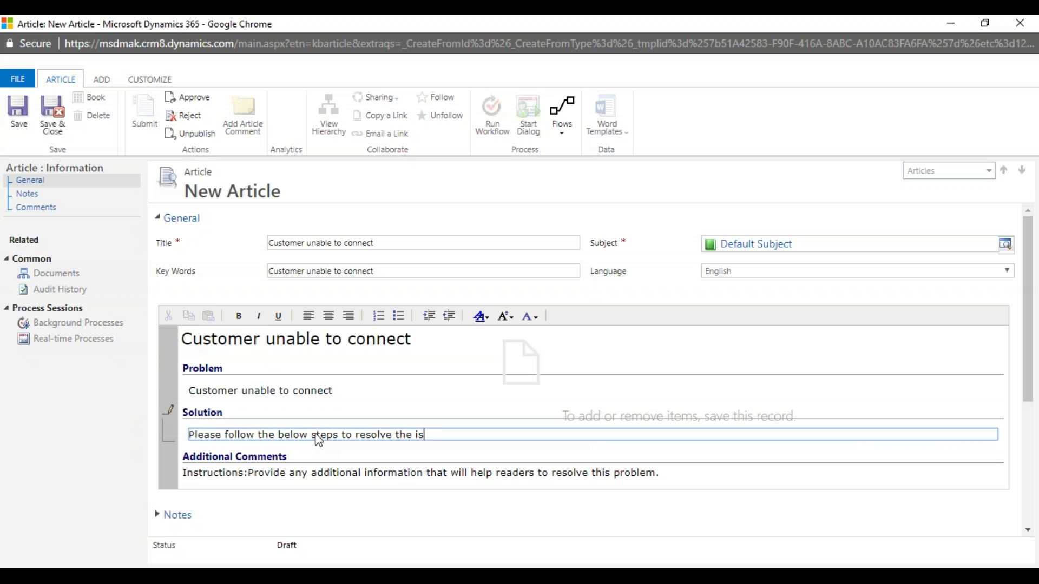
{"action": "type", "text": "sue"}
{"action": "key", "text": "Return"}
{"action": "key", "text": "Return"}
{"action": "key", "text": "Return"}
{"action": "key", "text": "Return"}
{"action": "key", "text": "Return"}
{"action": "key", "text": "Return"}
{"action": "key", "text": "Return"}
{"action": "key", "text": "Return"}
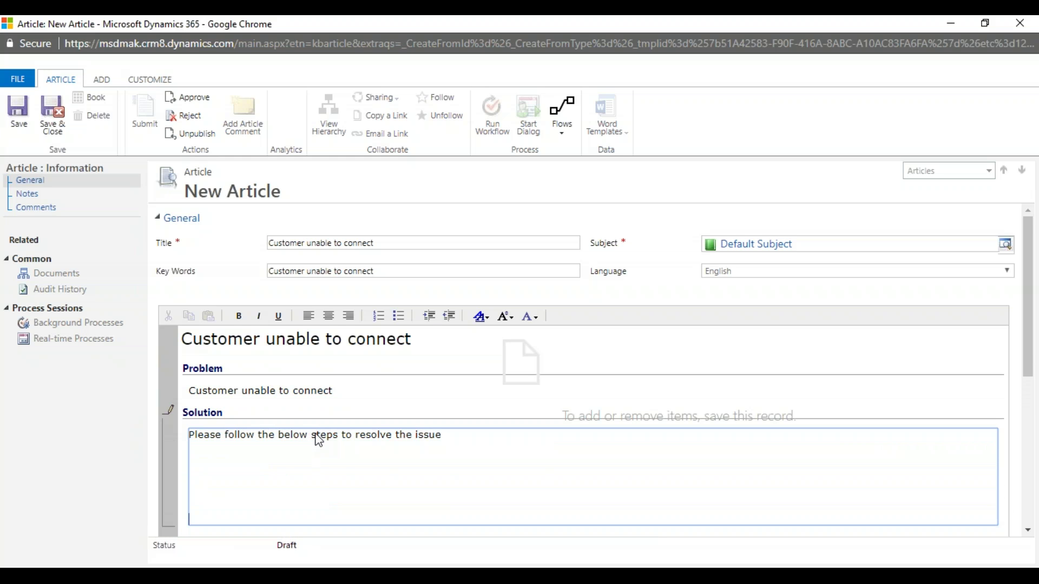
Step: Save the article, submit and approve it for publication, and close its window
{"action": "left_click", "coordinate": [26, 124]}
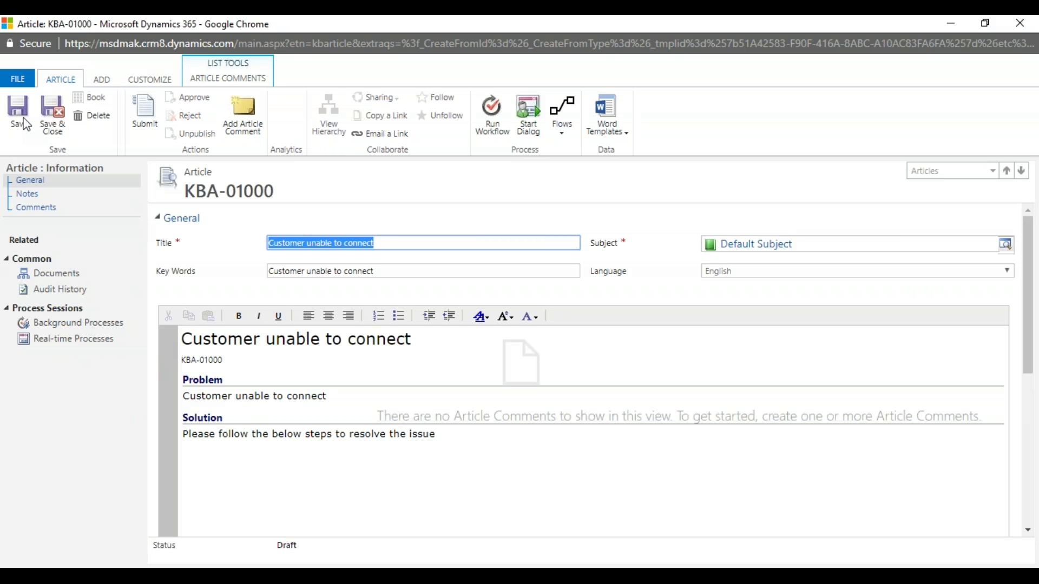
{"action": "left_click", "coordinate": [142, 125]}
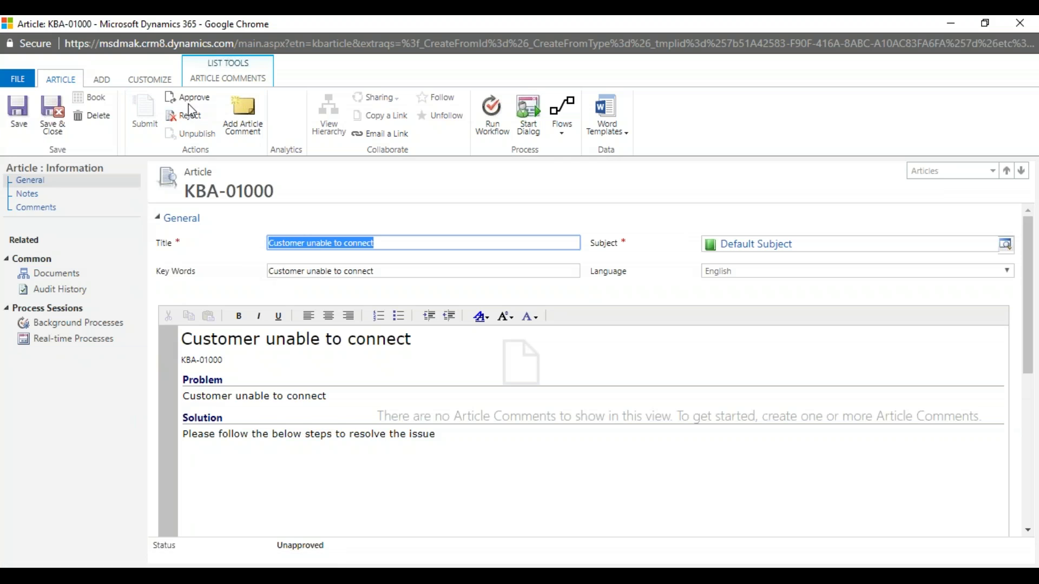
{"action": "left_click", "coordinate": [192, 98]}
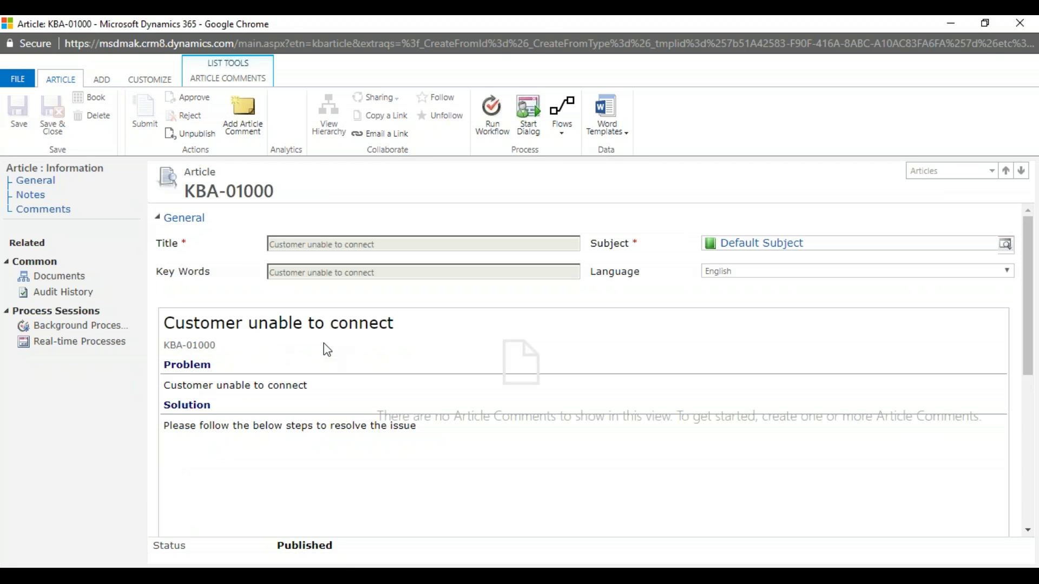
{"action": "double_click", "coordinate": [541, 26]}
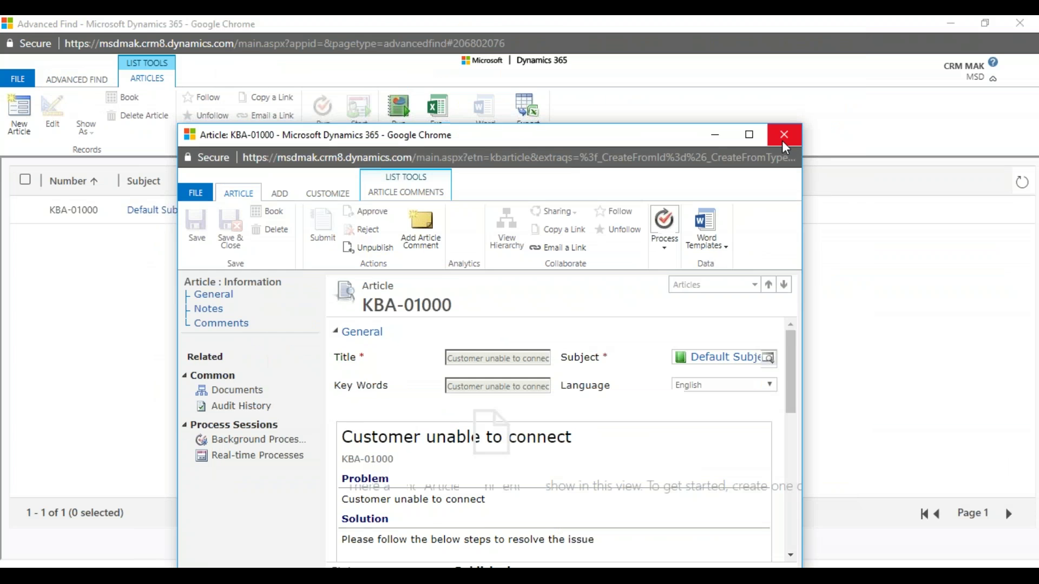
{"action": "left_click", "coordinate": [784, 132]}
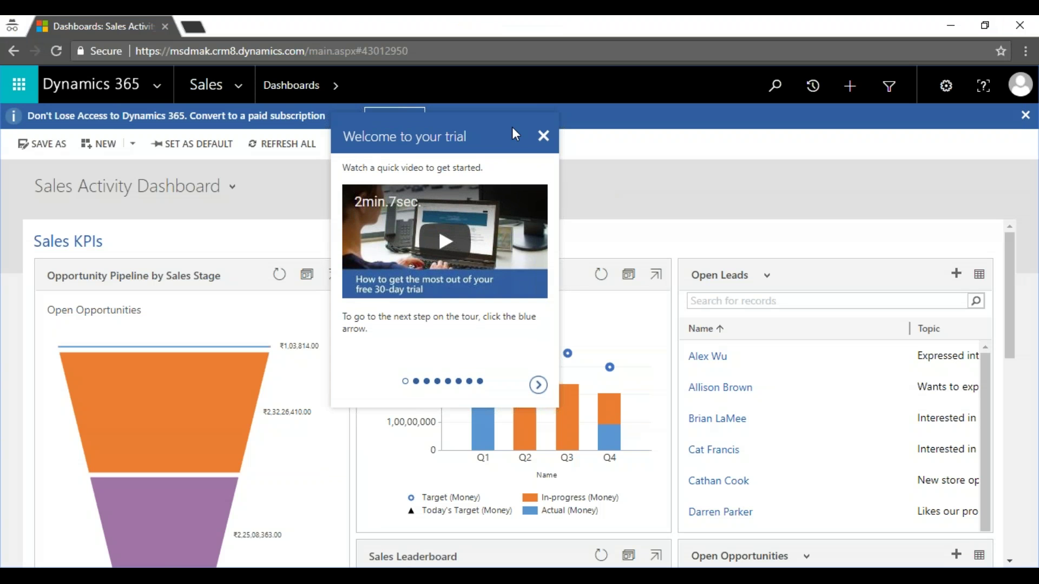
Step: Dismiss the trial welcome message and open Subjects under Business Management in the Settings area
{"action": "left_click", "coordinate": [543, 135]}
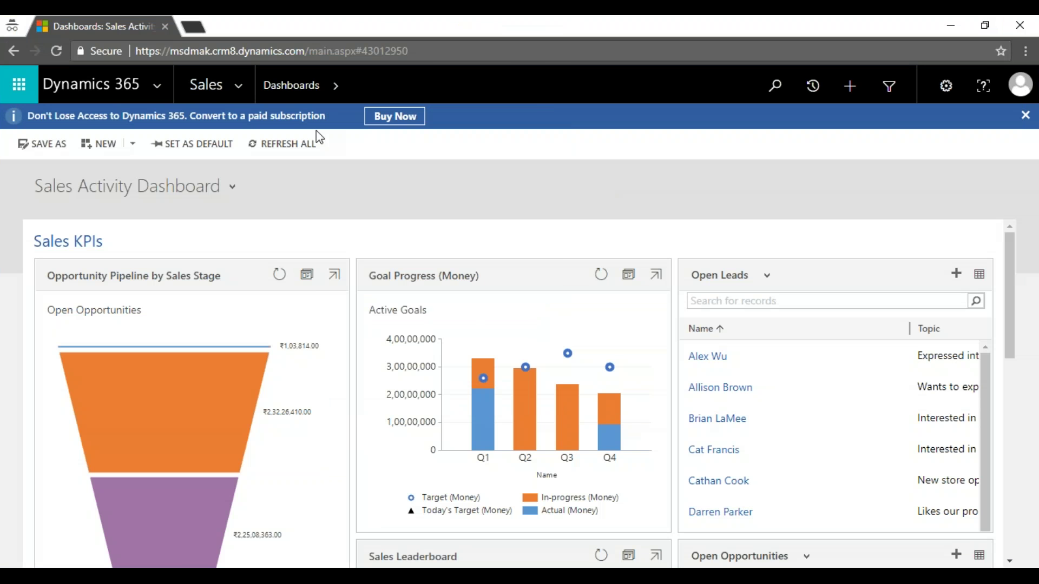
{"action": "left_click", "coordinate": [241, 95]}
{"action": "left_click", "coordinate": [967, 146]}
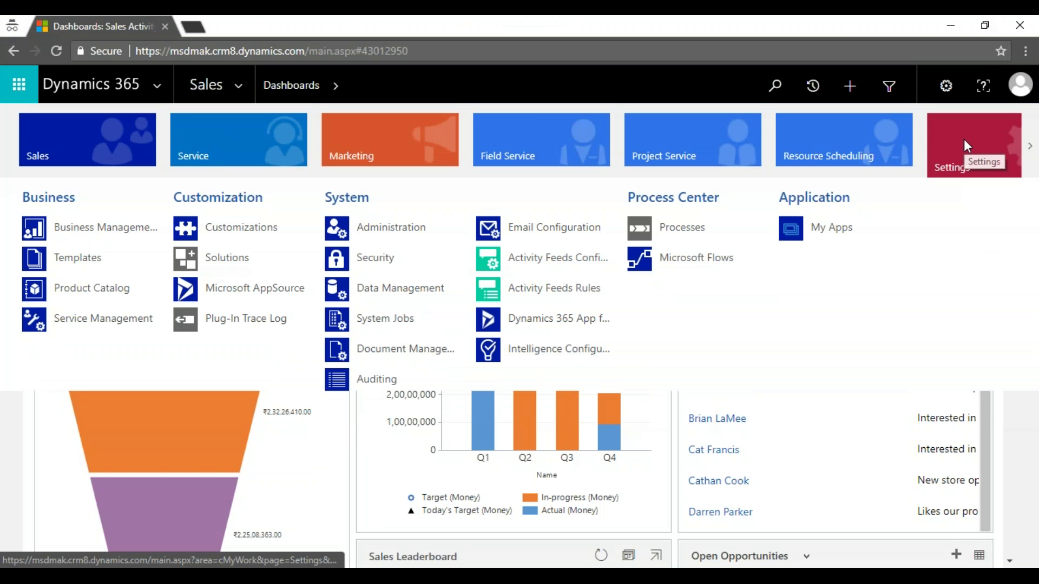
{"action": "left_click", "coordinate": [88, 235]}
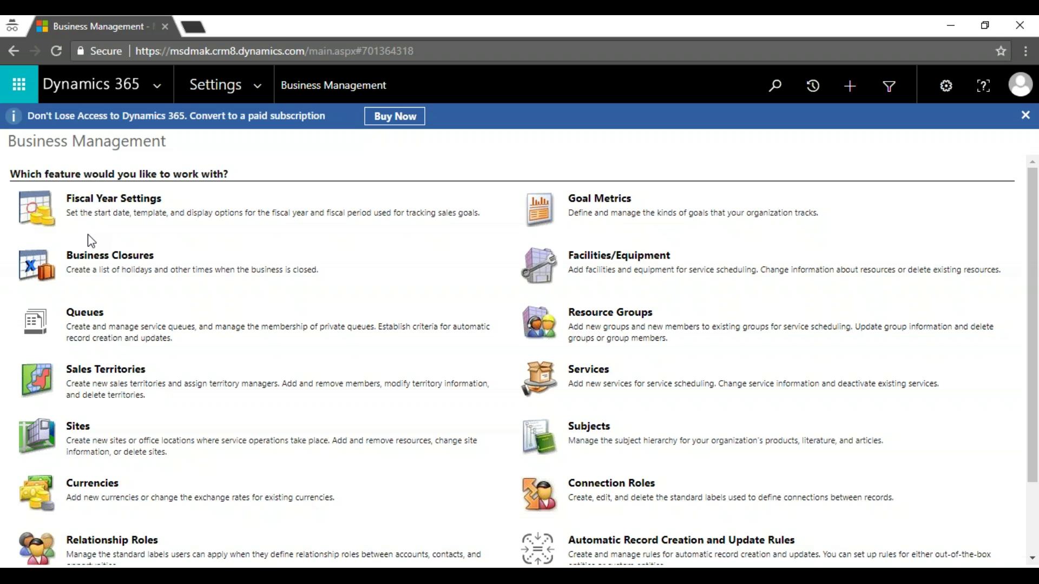
{"action": "left_click", "coordinate": [603, 437]}
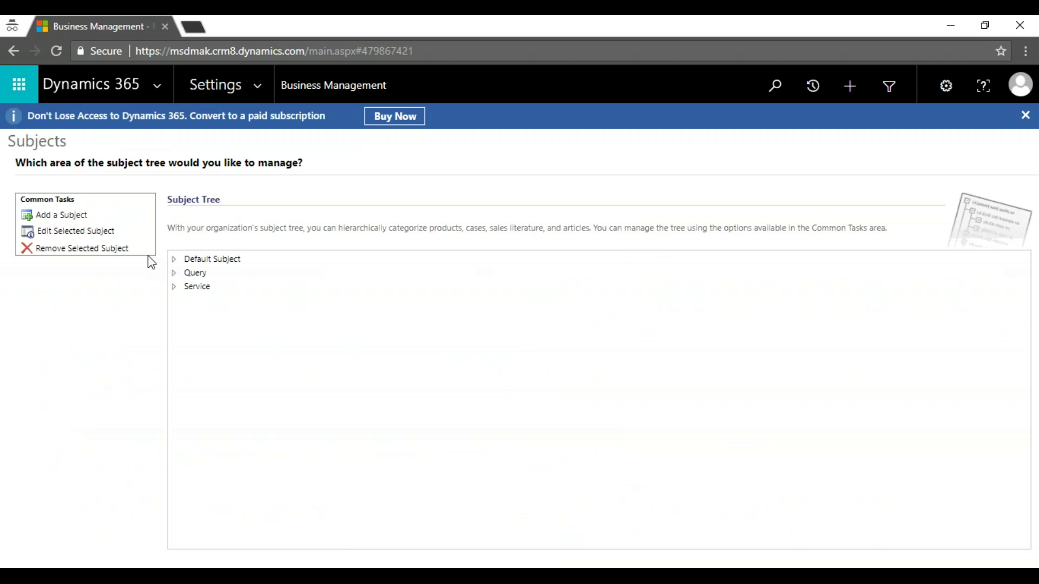
Step: Add a top-level subject titled "Technical issue" to the subject tree
{"action": "left_click", "coordinate": [82, 217]}
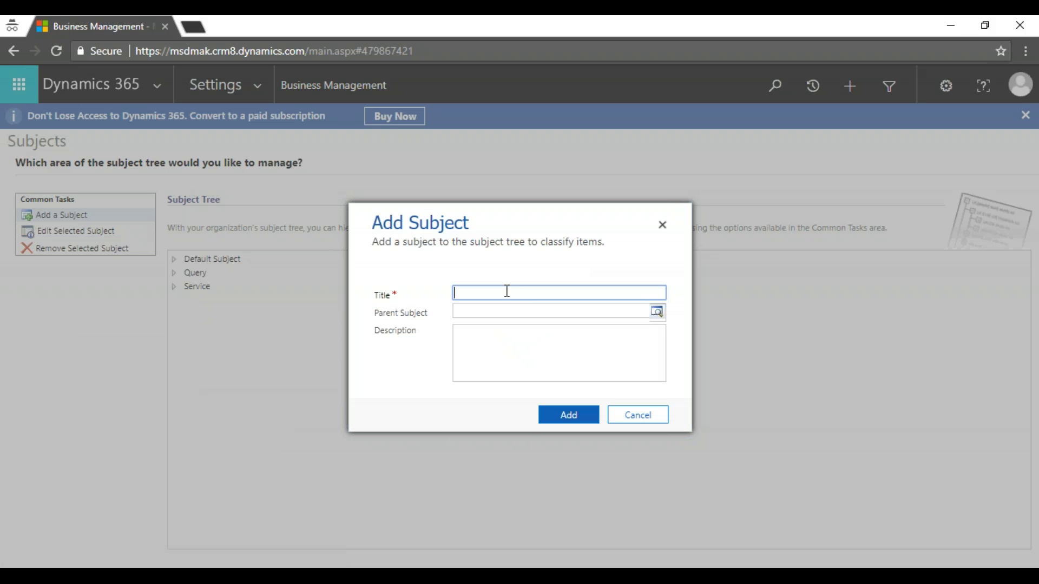
{"action": "type", "text": "Technica"}
{"action": "key", "text": "BackSpace"}
{"action": "key", "text": "BackSpace"}
{"action": "key", "text": "BackSpace"}
{"action": "key", "text": "BackSpace"}
{"action": "key", "text": "BackSpace"}
{"action": "key", "text": "BackSpace"}
{"action": "key", "text": "BackSpace"}
{"action": "type", "text": "Technical issue"}
{"action": "left_click", "coordinate": [575, 417]}
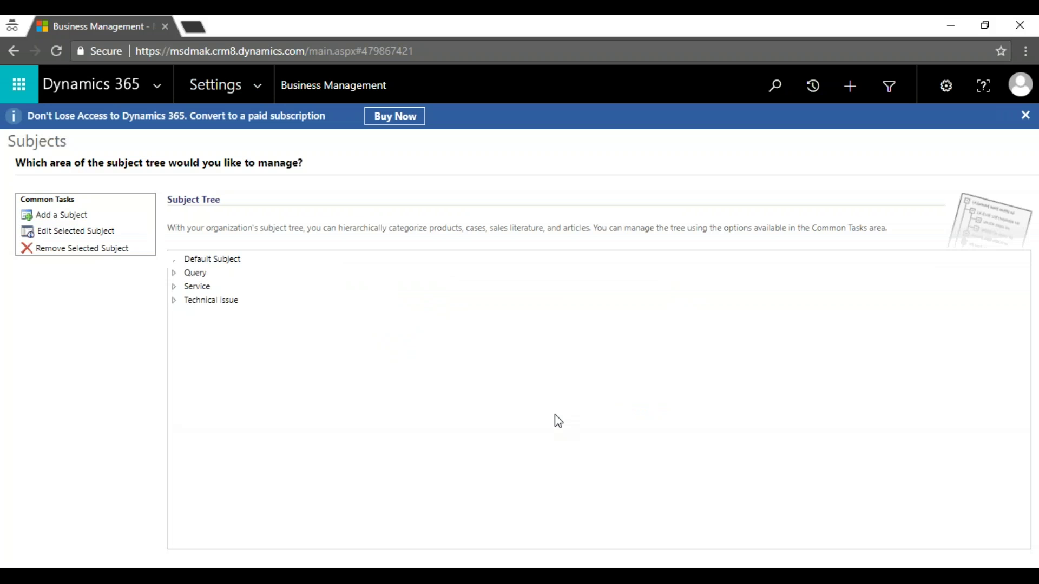
Step: Add a subject titled "Display issue" beneath the technical issue subject
{"action": "left_click", "coordinate": [174, 301]}
{"action": "left_click", "coordinate": [61, 215]}
{"action": "type", "text": "Display issue"}
{"action": "left_click", "coordinate": [582, 410]}
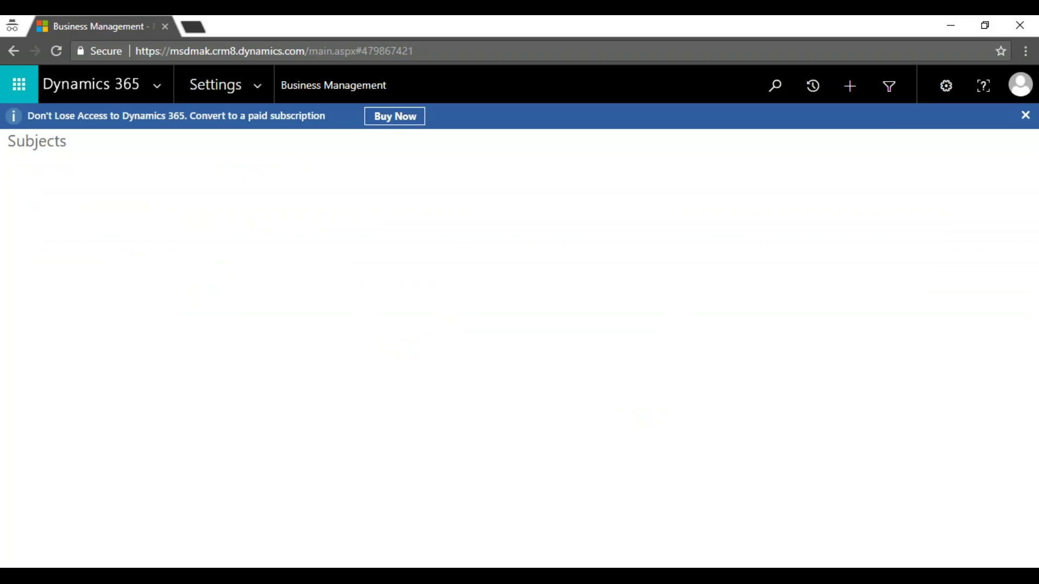
Step: Add a subject titled "LCD" beneath the display issue subject and expand the tree down to it
{"action": "left_click", "coordinate": [217, 317]}
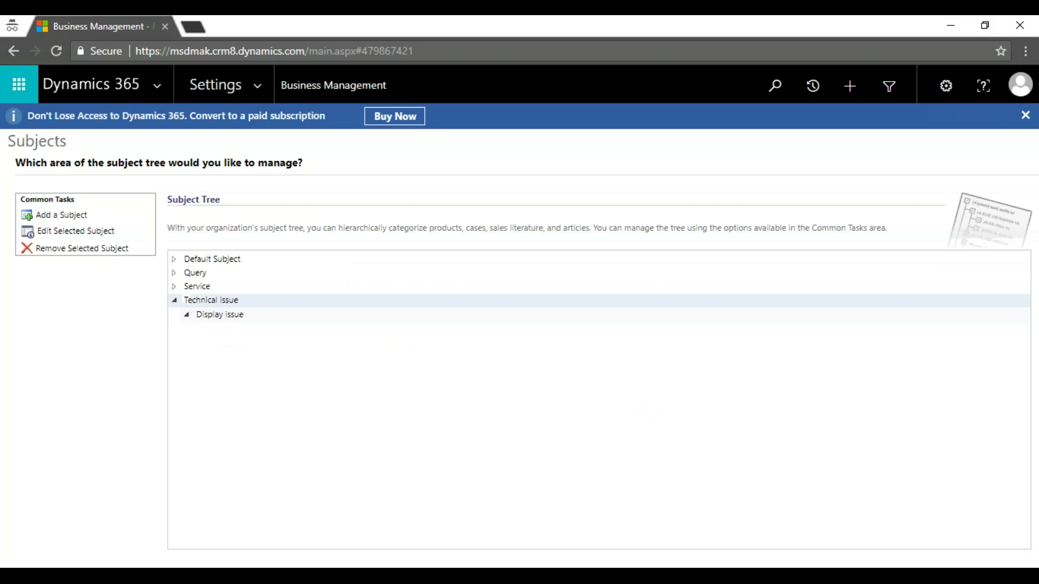
{"action": "left_click", "coordinate": [81, 215]}
{"action": "type", "text": "LCD"}
{"action": "left_click", "coordinate": [576, 418]}
{"action": "left_click", "coordinate": [175, 301]}
{"action": "left_click", "coordinate": [186, 317]}
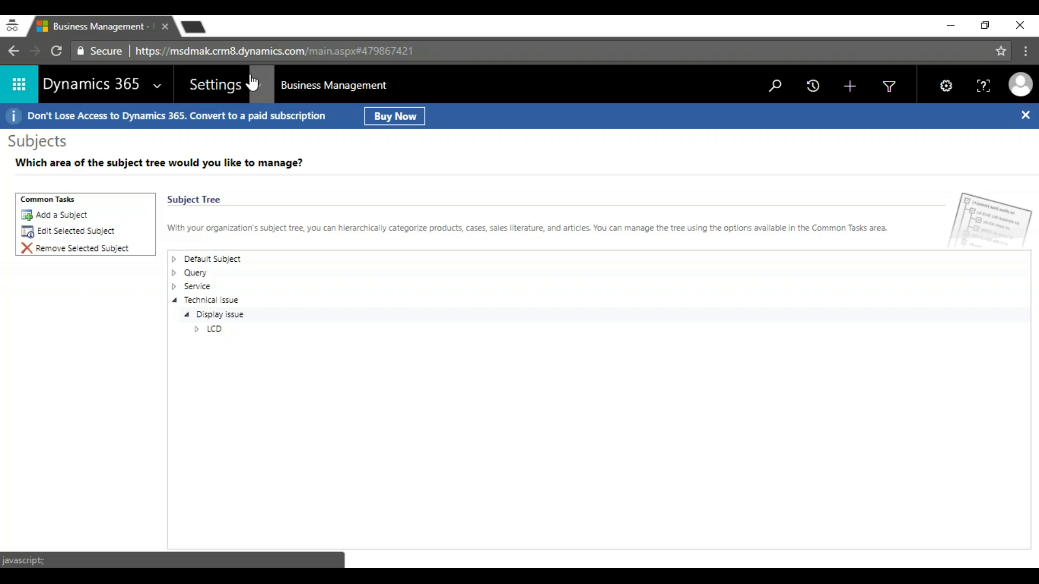
Step: Open Cases in the Service area and start a new case
{"action": "left_click", "coordinate": [257, 85]}
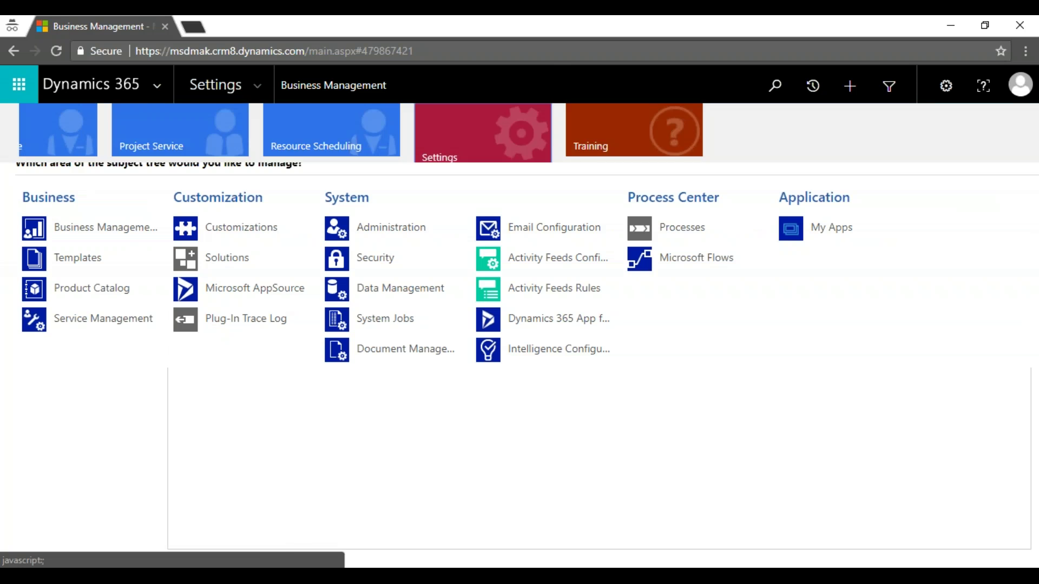
{"action": "left_click", "coordinate": [9, 146]}
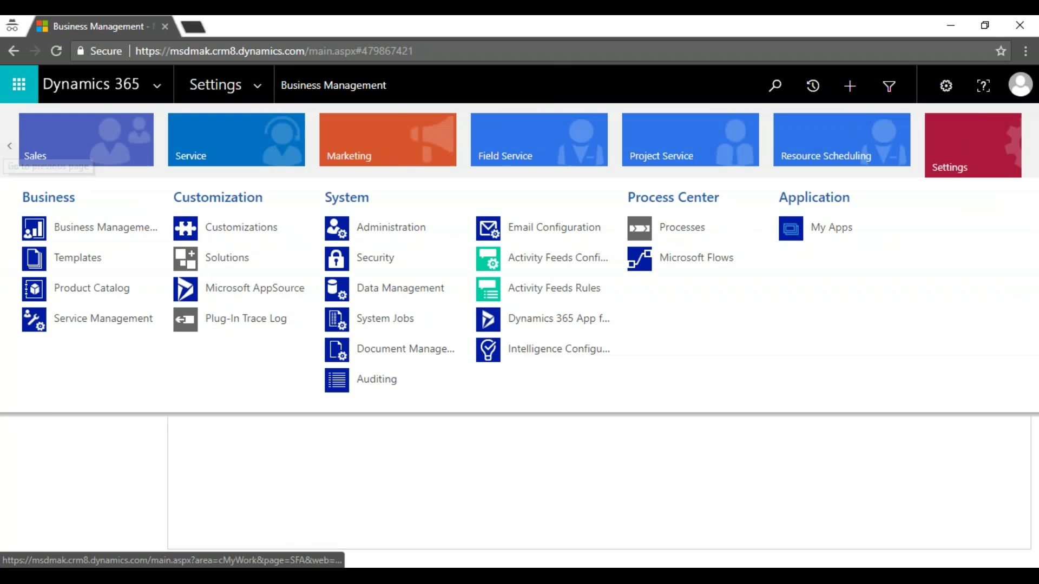
{"action": "left_click", "coordinate": [289, 166]}
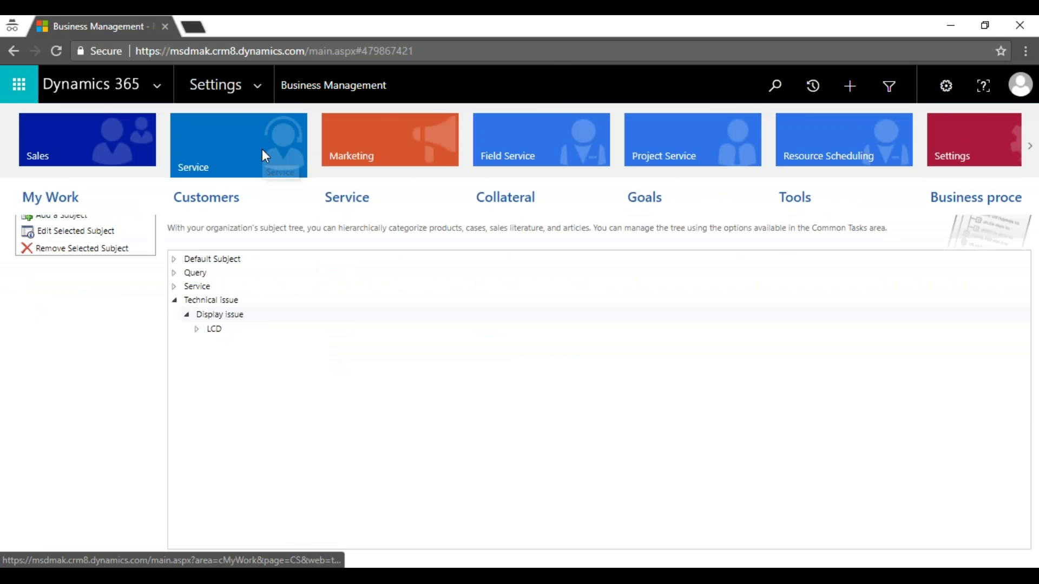
{"action": "left_click", "coordinate": [396, 234]}
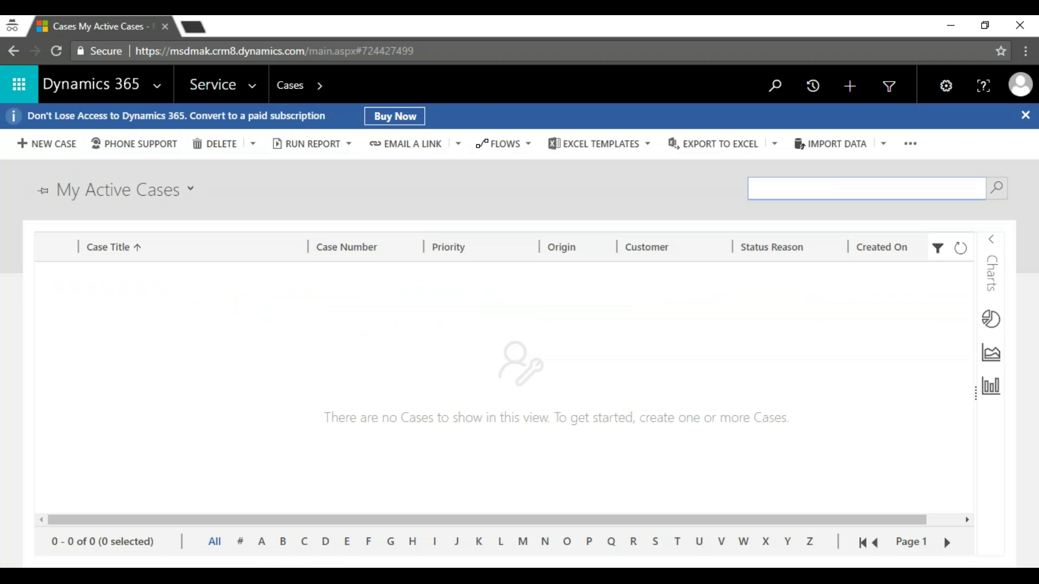
{"action": "left_click", "coordinate": [54, 145]}
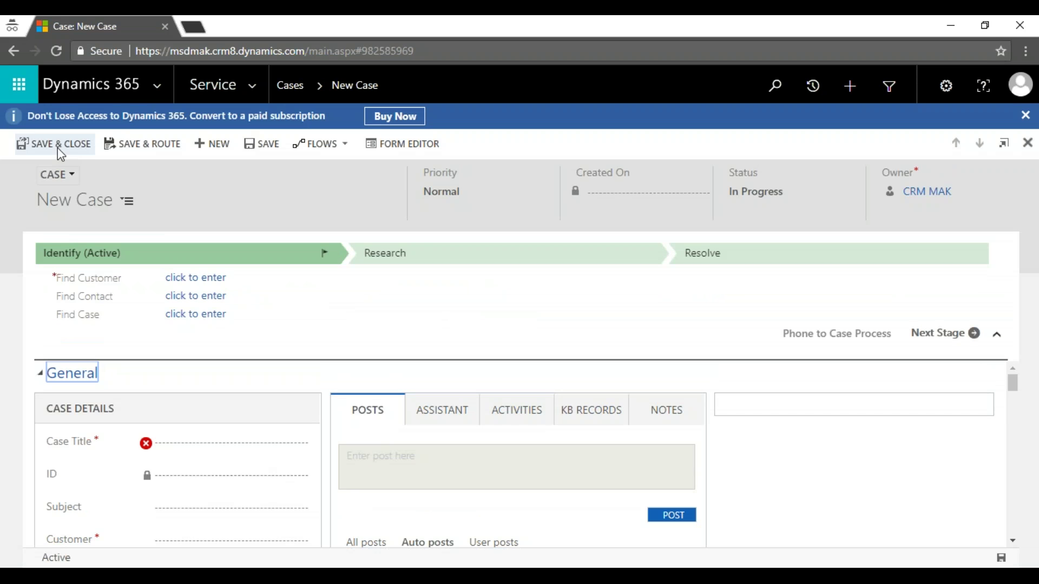
Step: Enter "Customer unable to connect" as the title of the new case
{"action": "left_click", "coordinate": [189, 445]}
{"action": "type", "text": "Cus"}
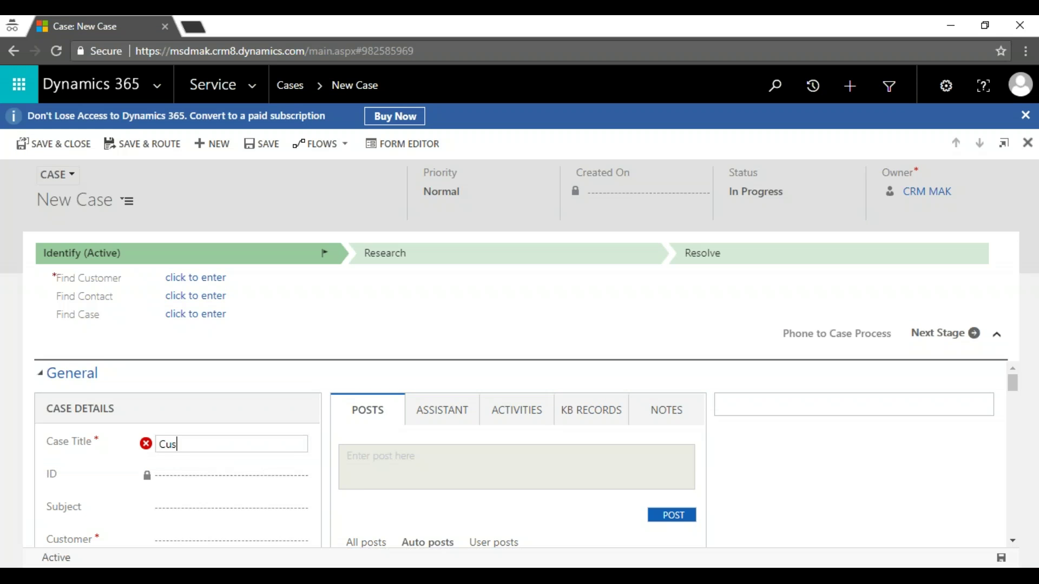
{"action": "type", "text": "tomer unable to connect"}
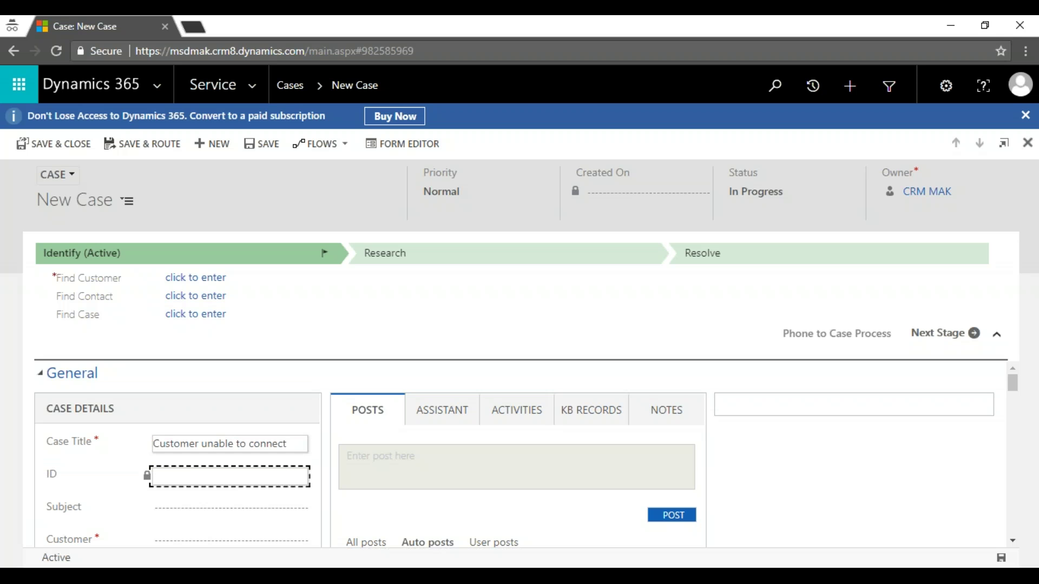
Step: Set the case's subject to "Display issue" from under the technical issue subject
{"action": "left_click", "coordinate": [183, 508]}
{"action": "left_click", "coordinate": [299, 517]}
{"action": "left_click", "coordinate": [307, 516]}
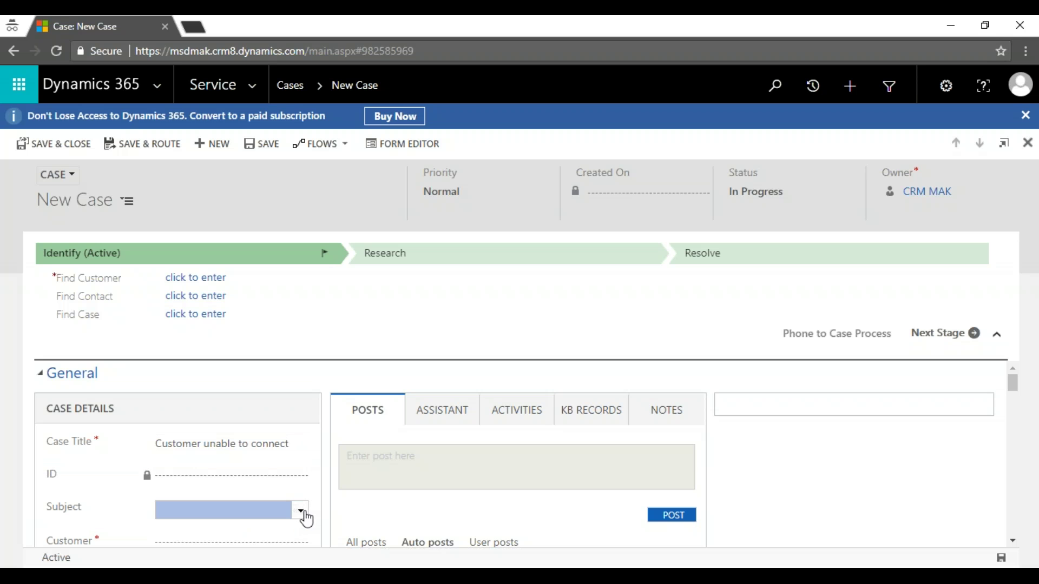
{"action": "left_click", "coordinate": [303, 514]}
{"action": "left_click", "coordinate": [163, 556]}
{"action": "left_click", "coordinate": [192, 557]}
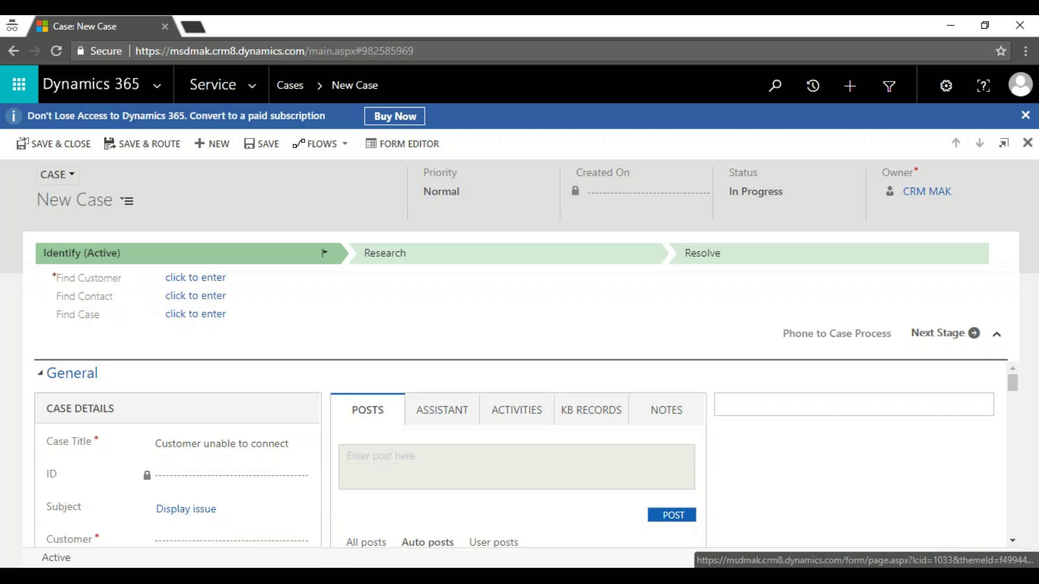
Step: Set the case's customer to the Adventure Works account and its origin to Phone
{"action": "scroll", "coordinate": [372, 426], "scroll_direction": "down", "scroll_amount": 3}
{"action": "left_click", "coordinate": [201, 388]}
{"action": "type", "text": "adv"}
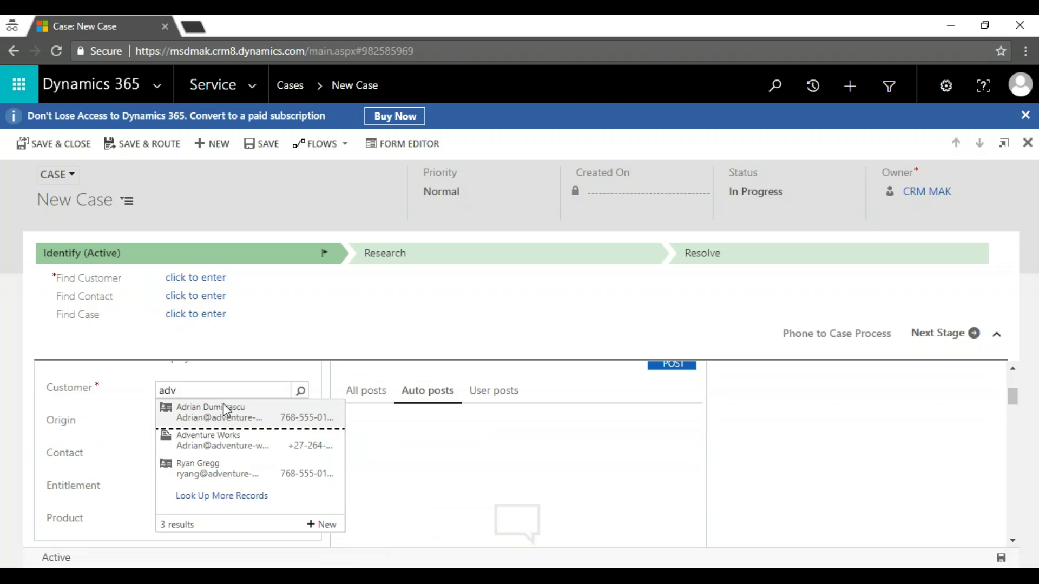
{"action": "left_click", "coordinate": [245, 438]}
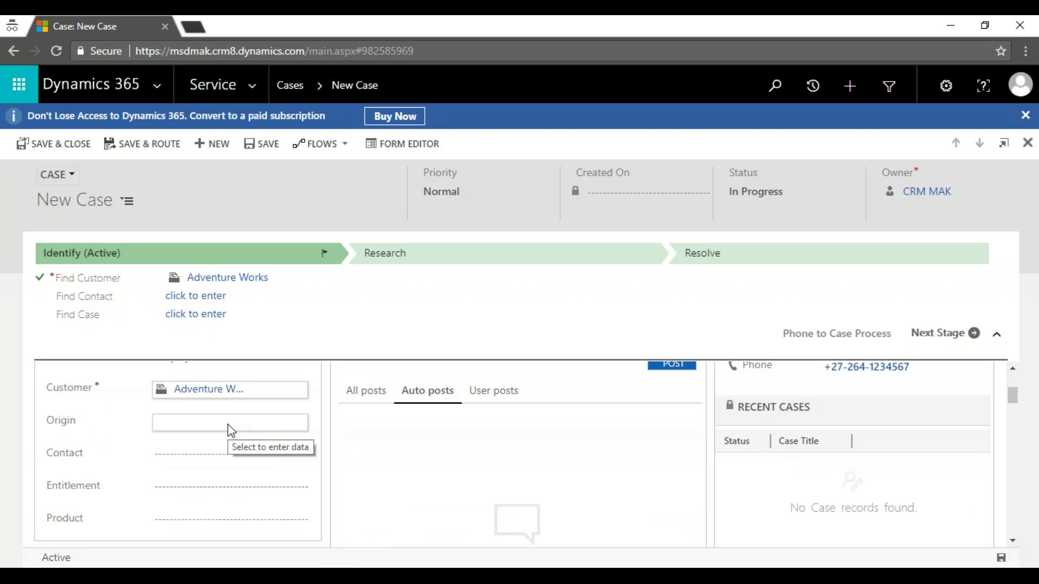
{"action": "left_click", "coordinate": [229, 429]}
{"action": "left_click", "coordinate": [208, 434]}
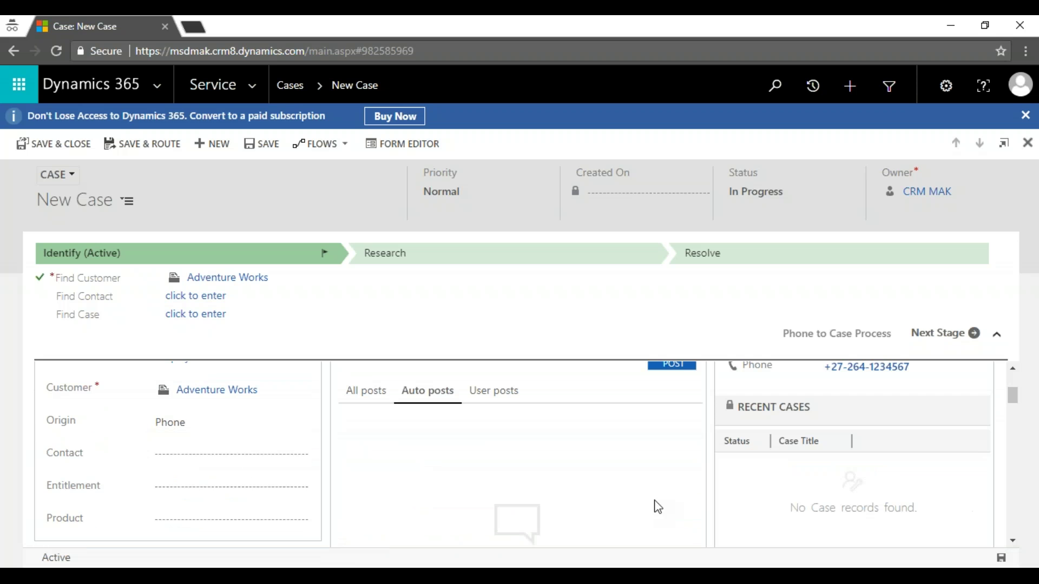
Step: Save the case and link it to the SAMSUNG CONTRACT with the Replacement contract line
{"action": "scroll", "coordinate": [451, 452], "scroll_direction": "down", "scroll_amount": 10}
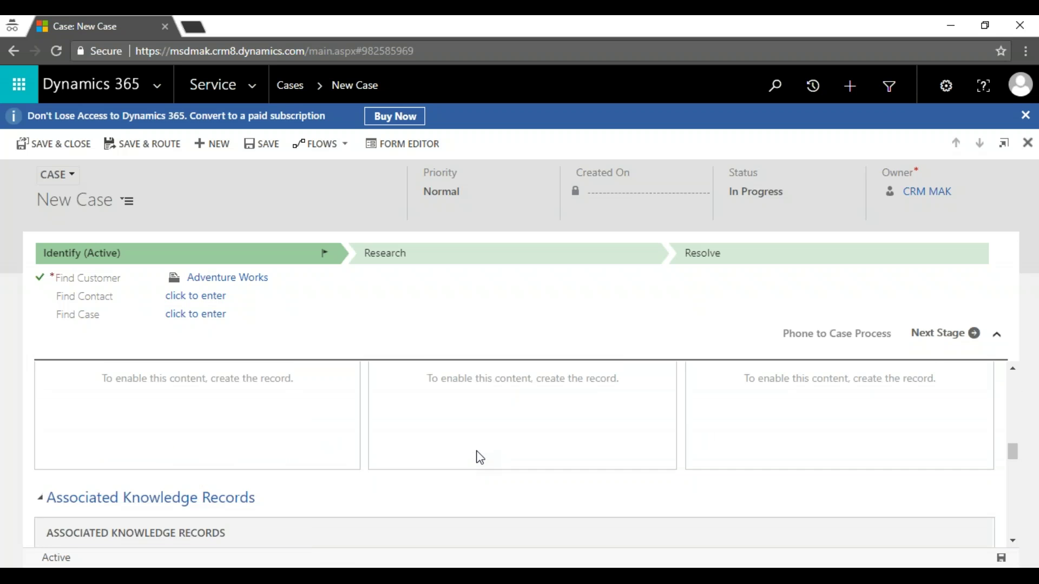
{"action": "scroll", "coordinate": [479, 457], "scroll_direction": "down", "scroll_amount": 1}
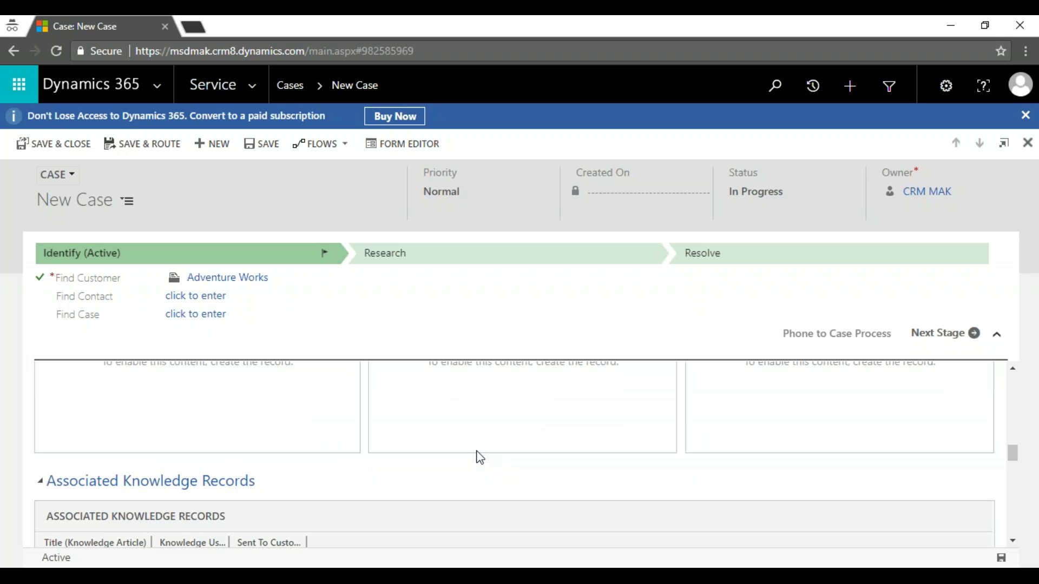
{"action": "scroll", "coordinate": [479, 457], "scroll_direction": "down", "scroll_amount": 1}
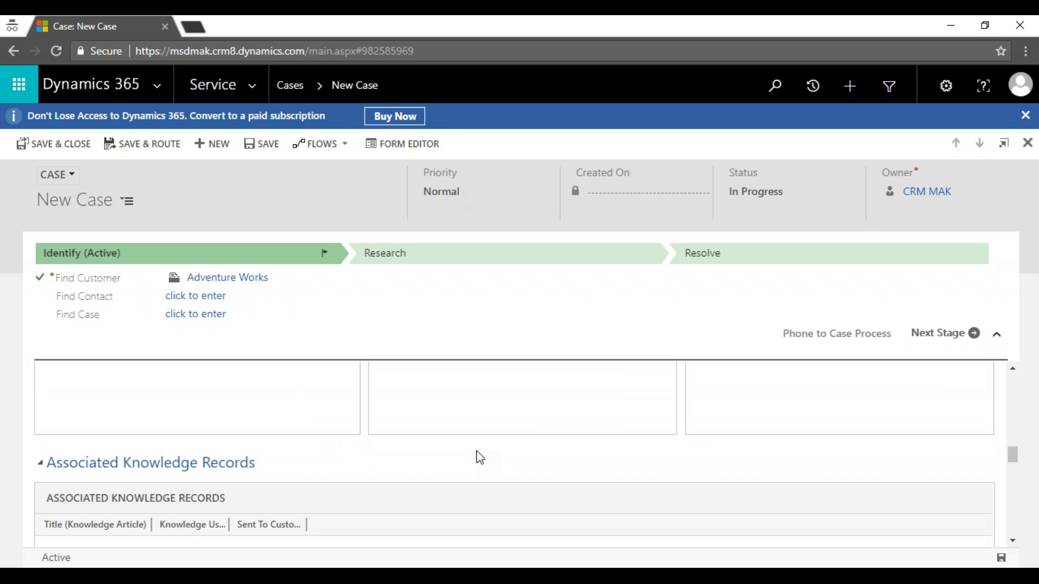
{"action": "scroll", "coordinate": [479, 458], "scroll_direction": "down", "scroll_amount": 5}
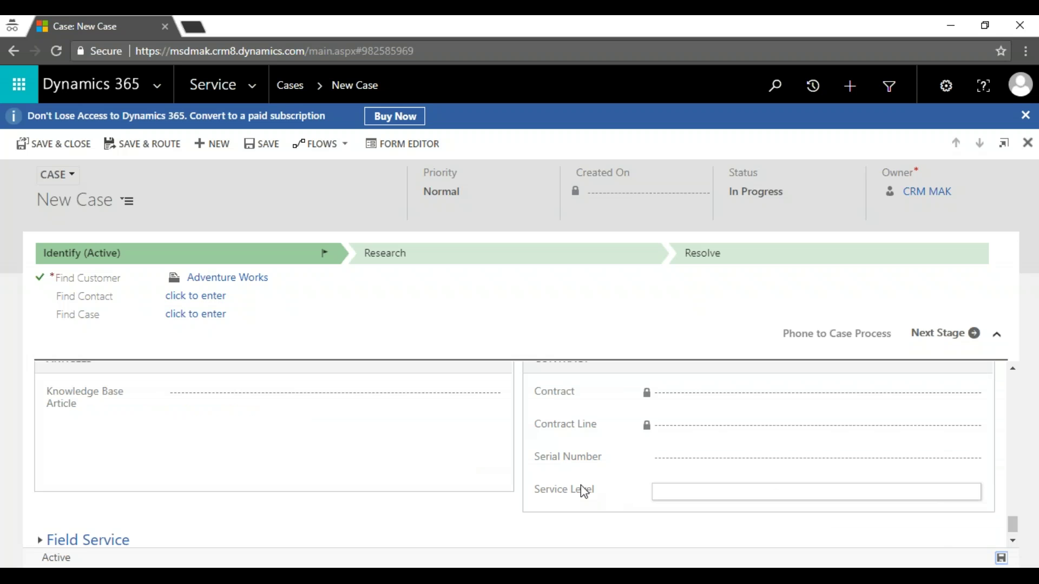
{"action": "scroll", "coordinate": [582, 490], "scroll_direction": "up", "scroll_amount": 1}
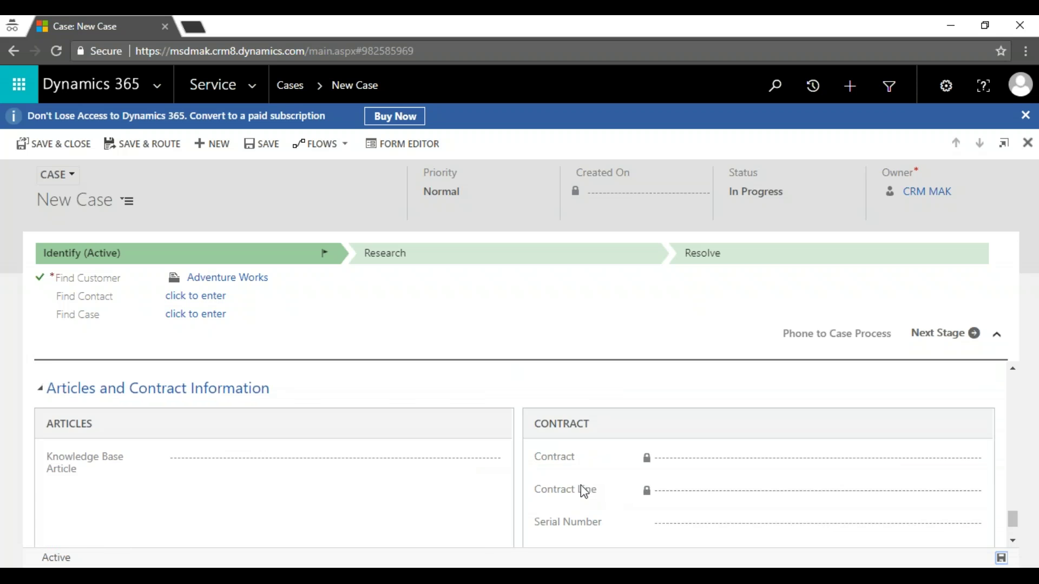
{"action": "scroll", "coordinate": [582, 487], "scroll_direction": "down", "scroll_amount": 1}
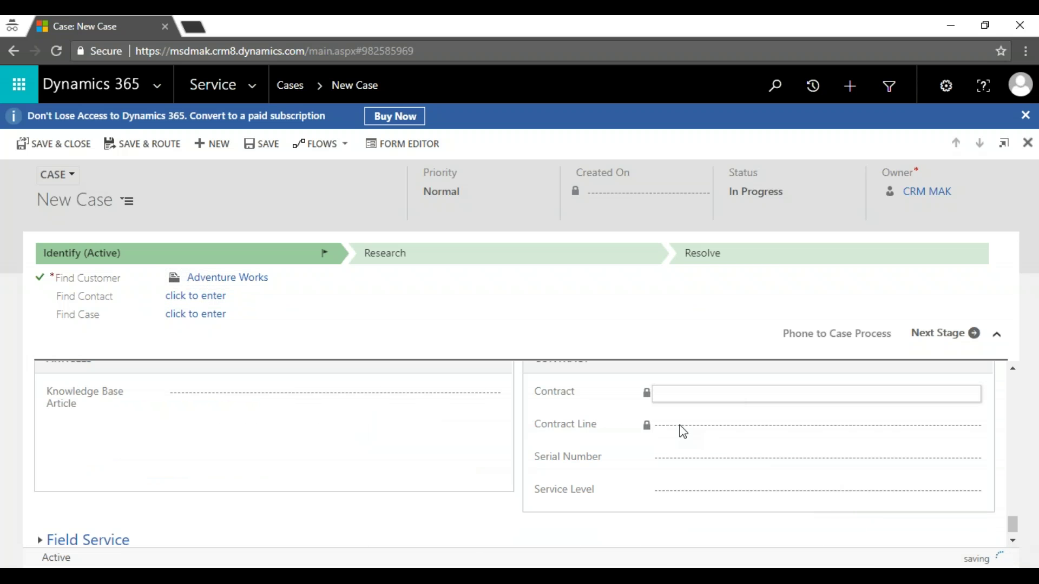
{"action": "scroll", "coordinate": [683, 432], "scroll_direction": "up", "scroll_amount": 1}
{"action": "left_click", "coordinate": [699, 459]}
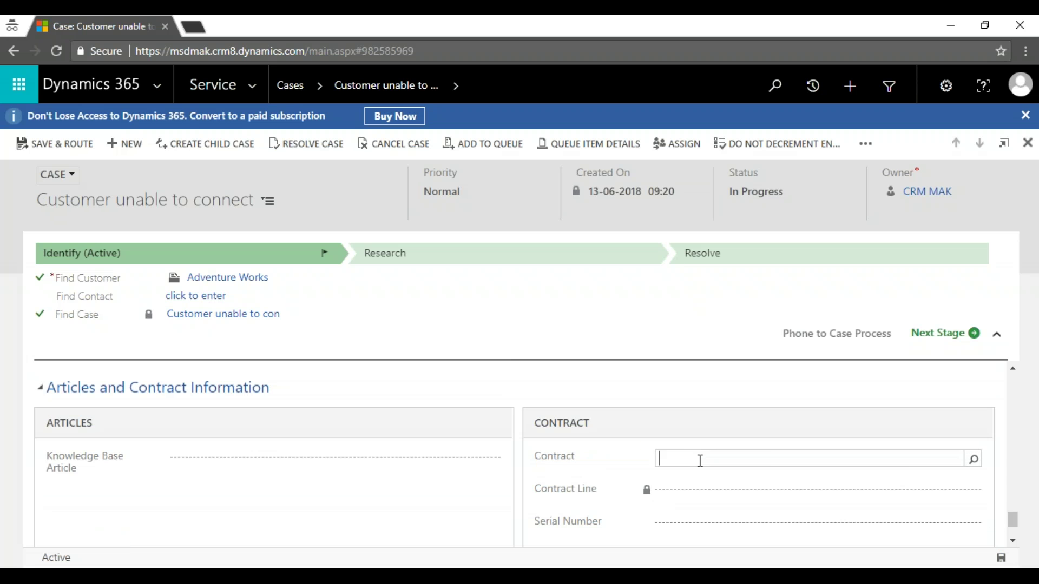
{"action": "left_click", "coordinate": [975, 461]}
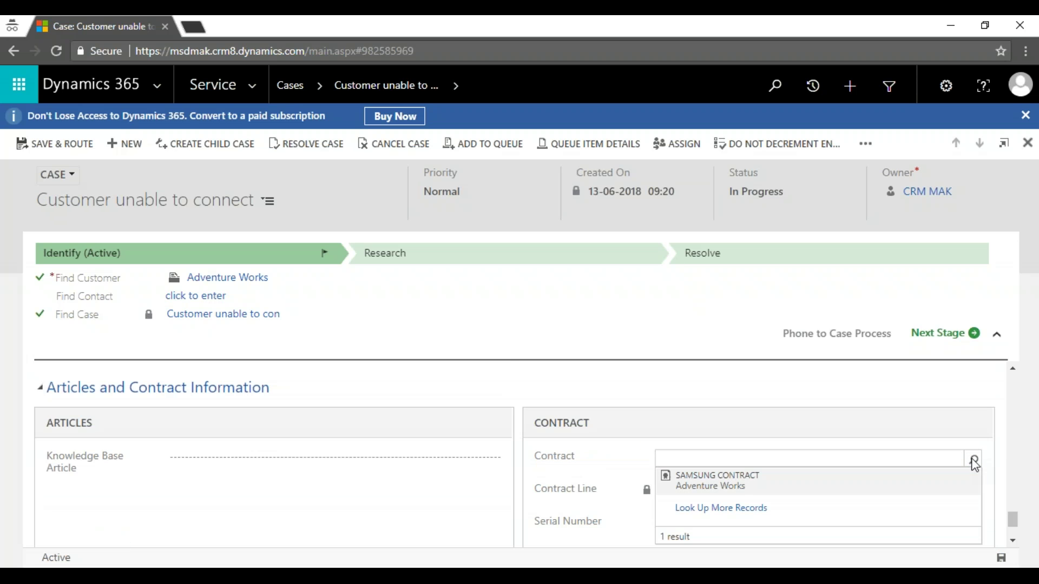
{"action": "left_click", "coordinate": [721, 487]}
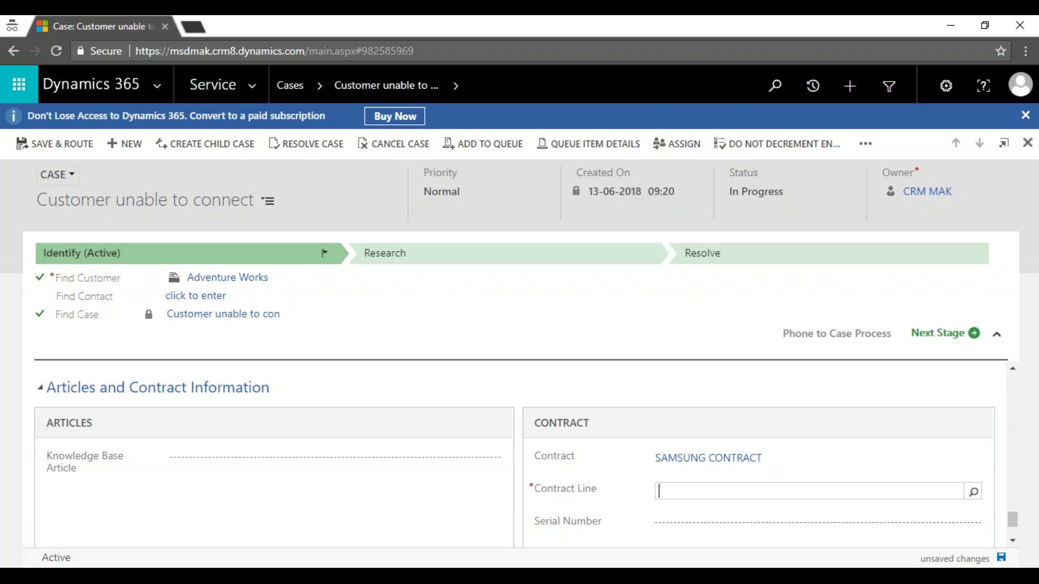
{"action": "left_click", "coordinate": [976, 498]}
{"action": "left_click", "coordinate": [773, 502]}
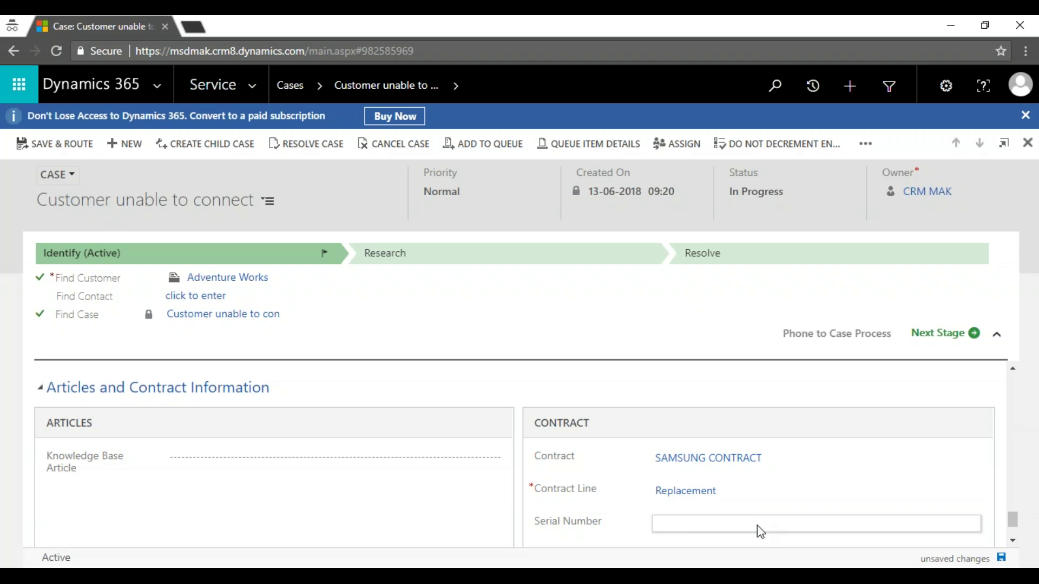
Step: Search the articles for "Customer" and attach "Customer unable to connect" as the case's knowledge base article
{"action": "left_click", "coordinate": [411, 457]}
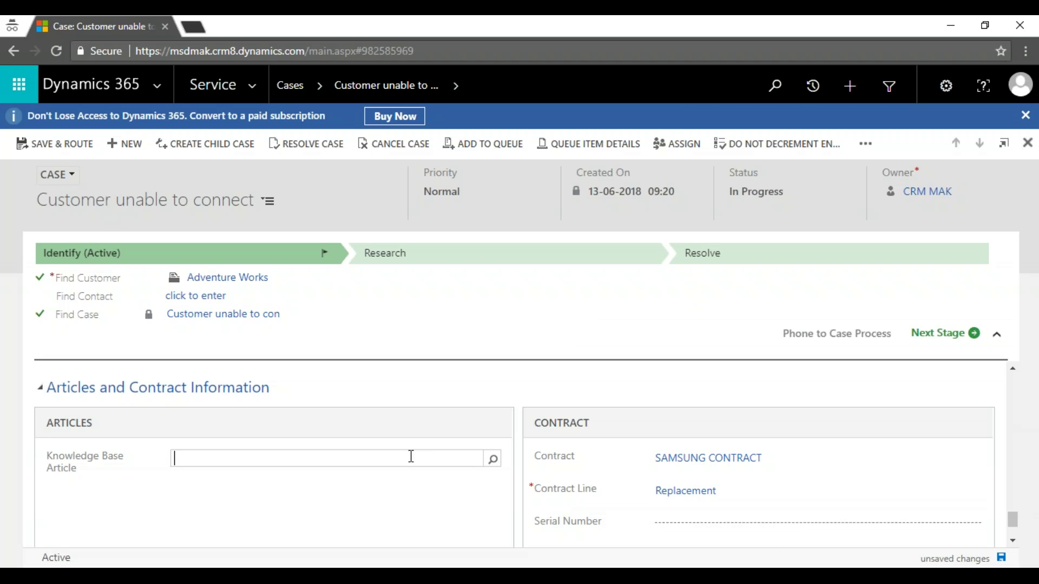
{"action": "left_click", "coordinate": [492, 459]}
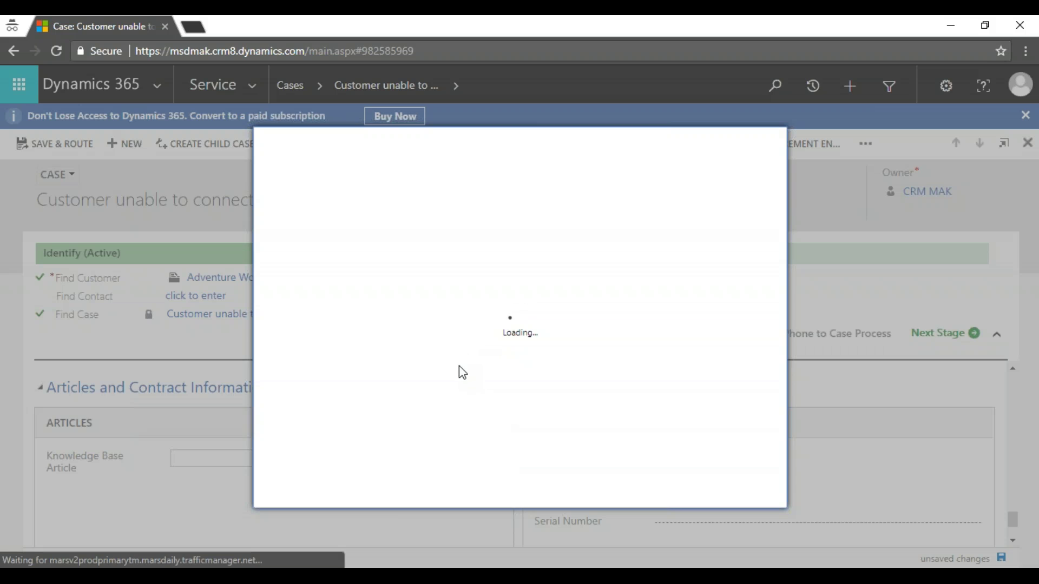
{"action": "left_click", "coordinate": [376, 266]}
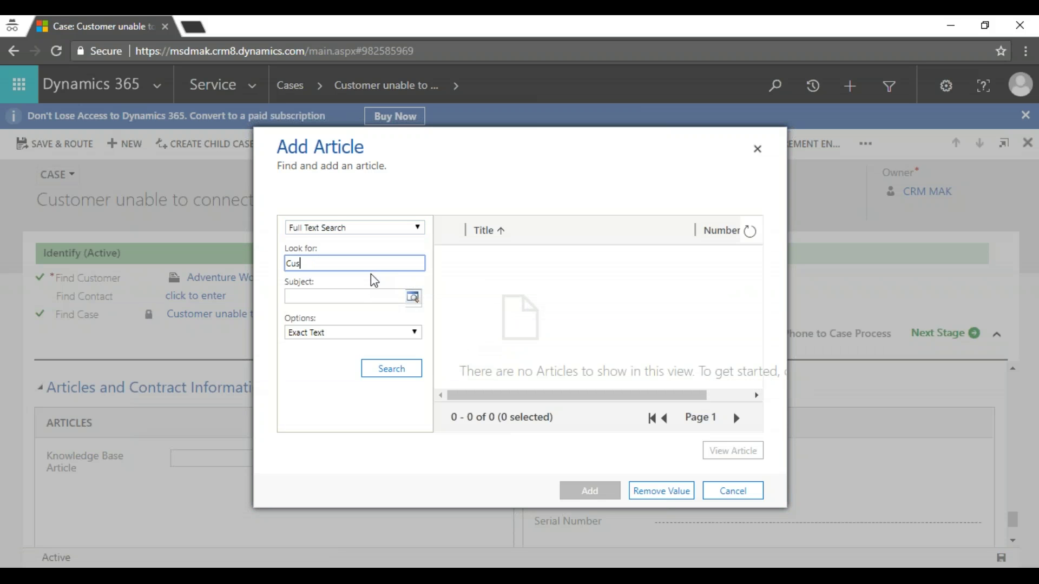
{"action": "type", "text": "Customer"}
{"action": "left_click", "coordinate": [385, 370]}
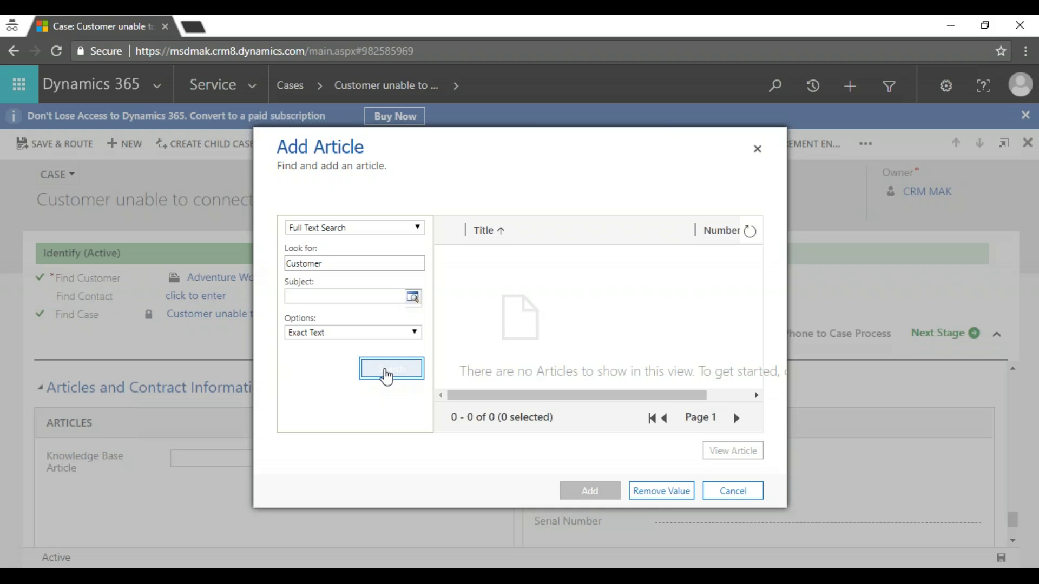
{"action": "left_click", "coordinate": [449, 258]}
{"action": "left_click", "coordinate": [590, 491]}
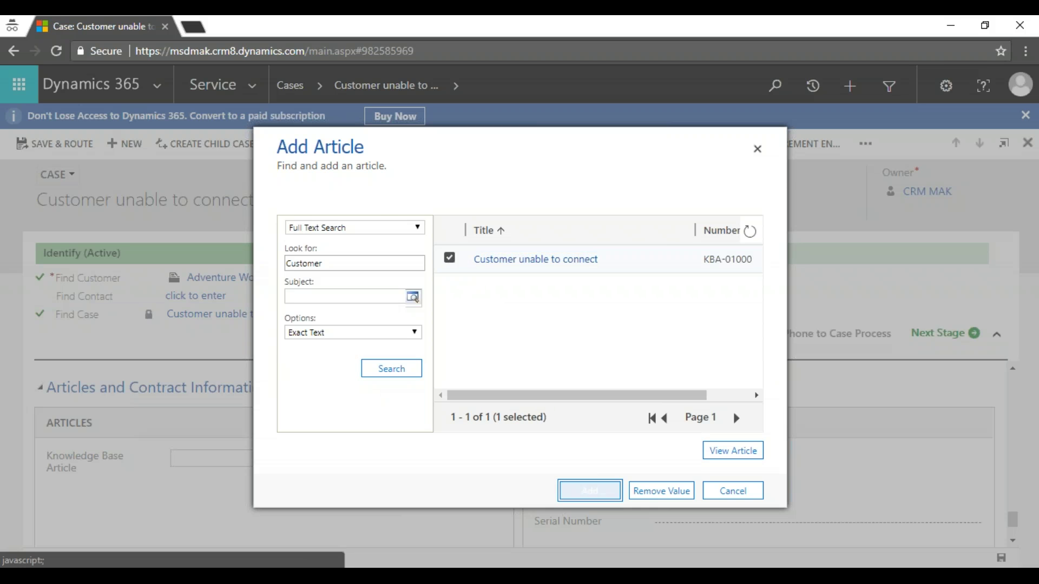
Step: Show the attached article's content within the case and save the case
{"action": "left_click", "coordinate": [65, 506]}
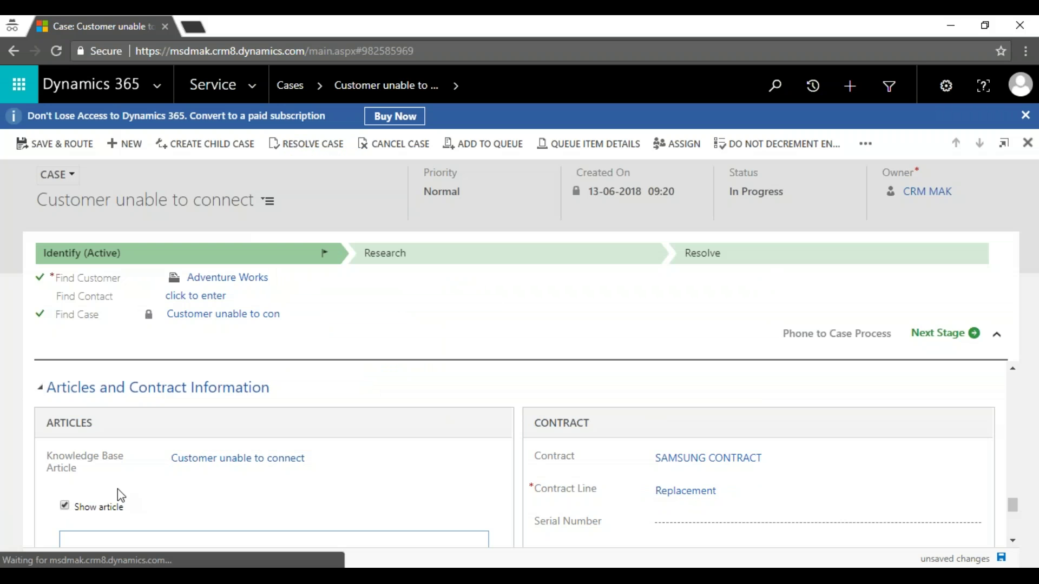
{"action": "scroll", "coordinate": [378, 492], "scroll_direction": "down", "scroll_amount": 3}
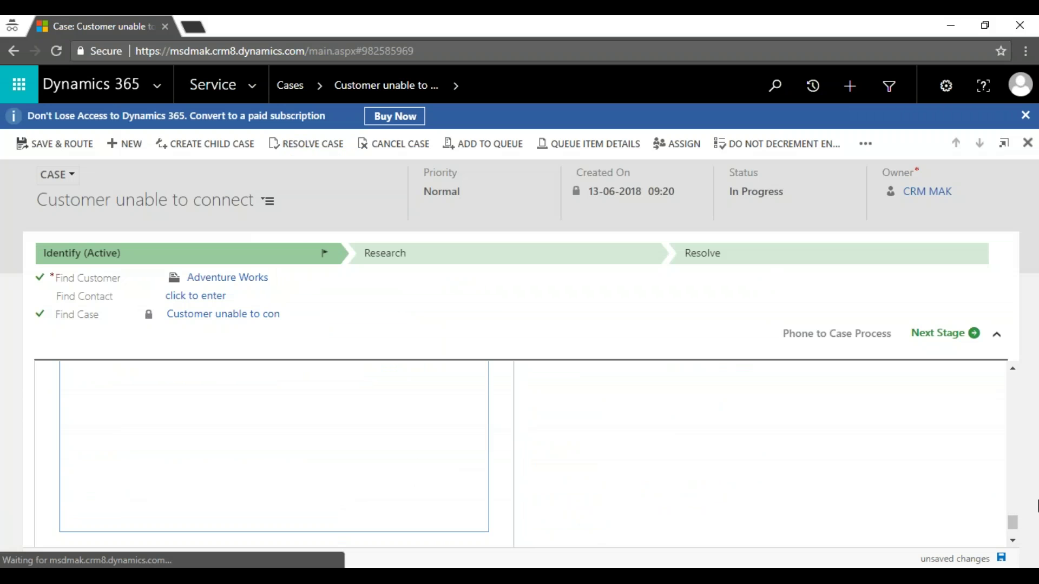
{"action": "left_click", "coordinate": [1002, 561]}
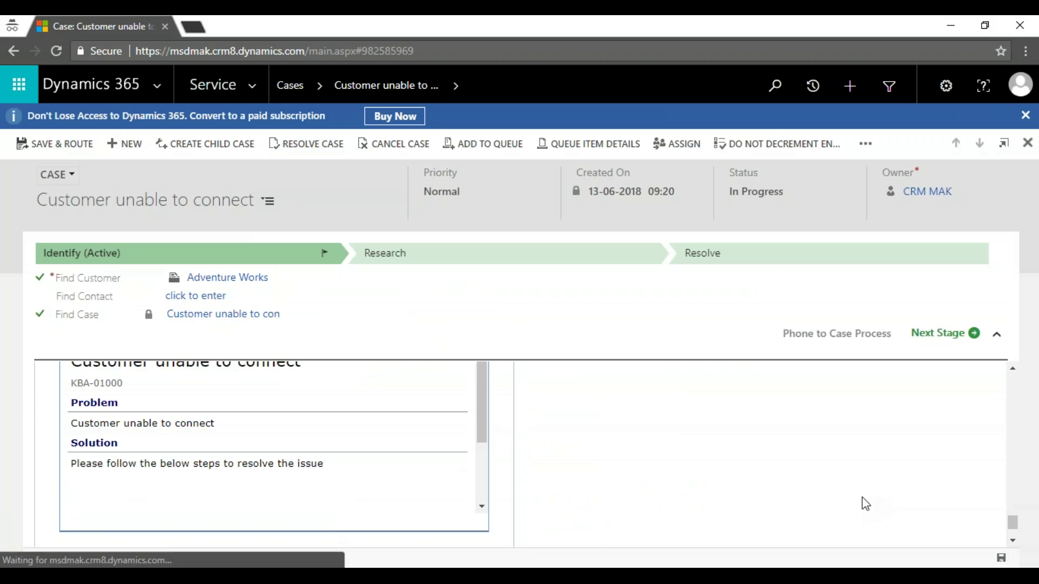
{"action": "scroll", "coordinate": [142, 460], "scroll_direction": "up", "scroll_amount": 3}
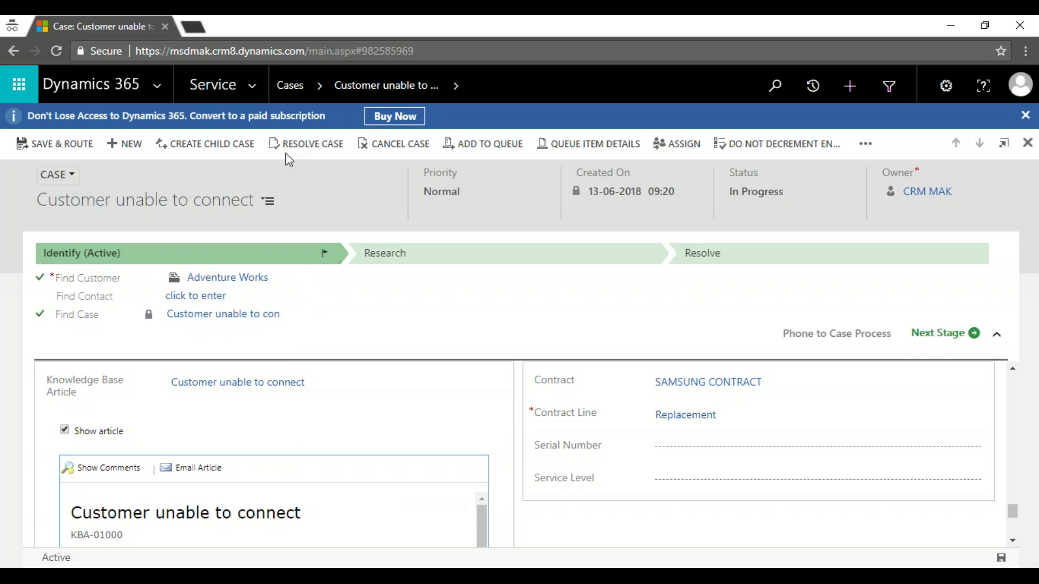
Step: Resolve the case with the Problem Solved resolution type and a resolution description
{"action": "left_click", "coordinate": [307, 145]}
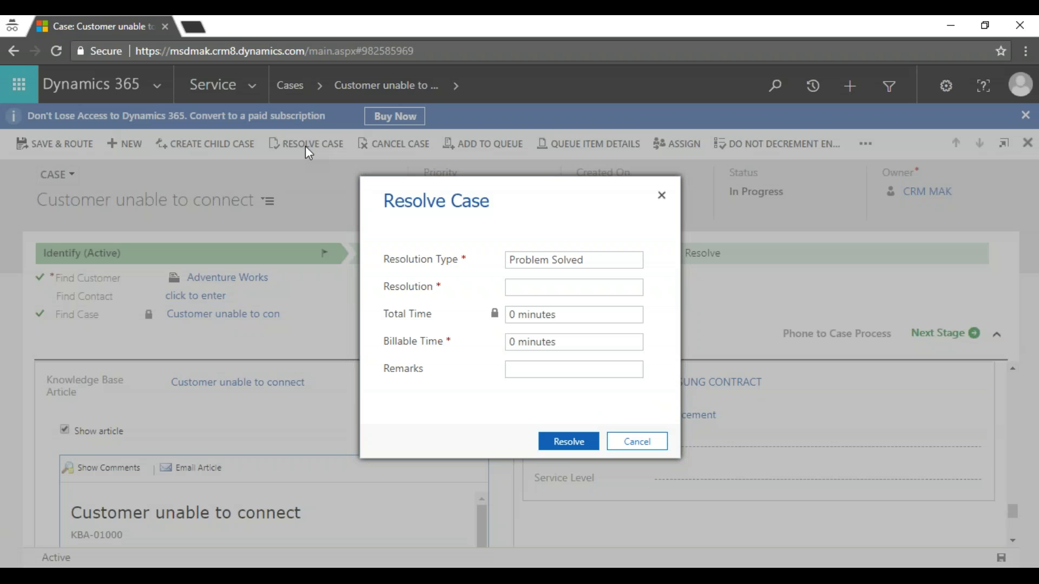
{"action": "left_click", "coordinate": [535, 288]}
{"action": "left_click", "coordinate": [573, 442]}
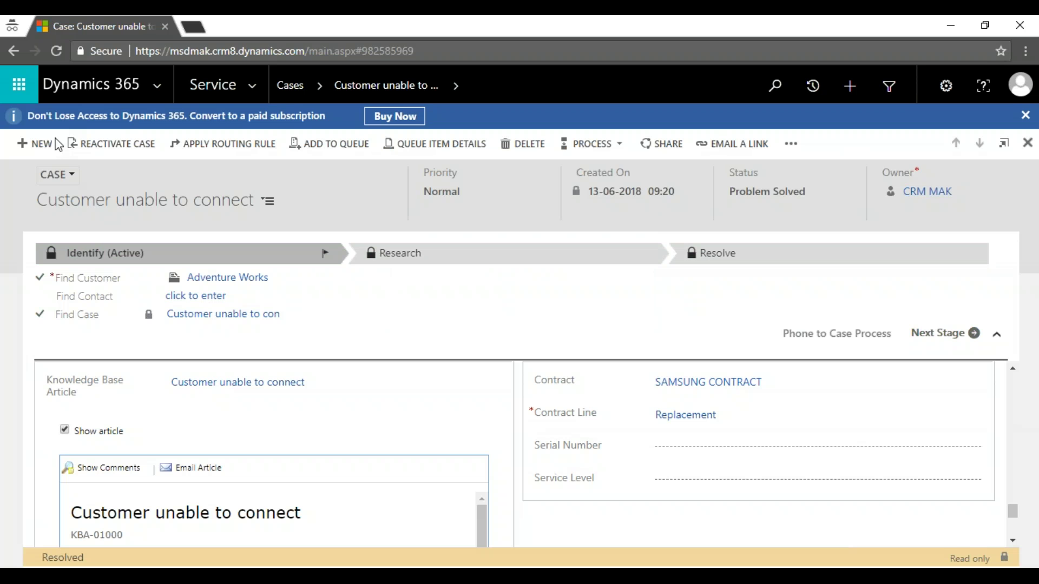
Step: Start another case and title it "Customer unable to connect"
{"action": "left_click", "coordinate": [39, 143]}
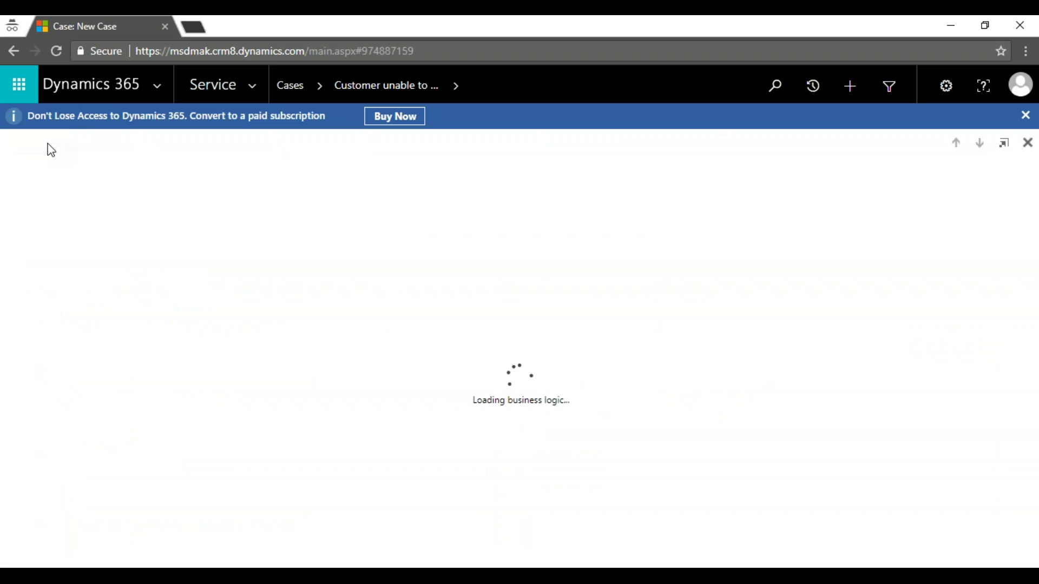
{"action": "left_click", "coordinate": [211, 445]}
{"action": "type", "text": "Customer unable to connect"}
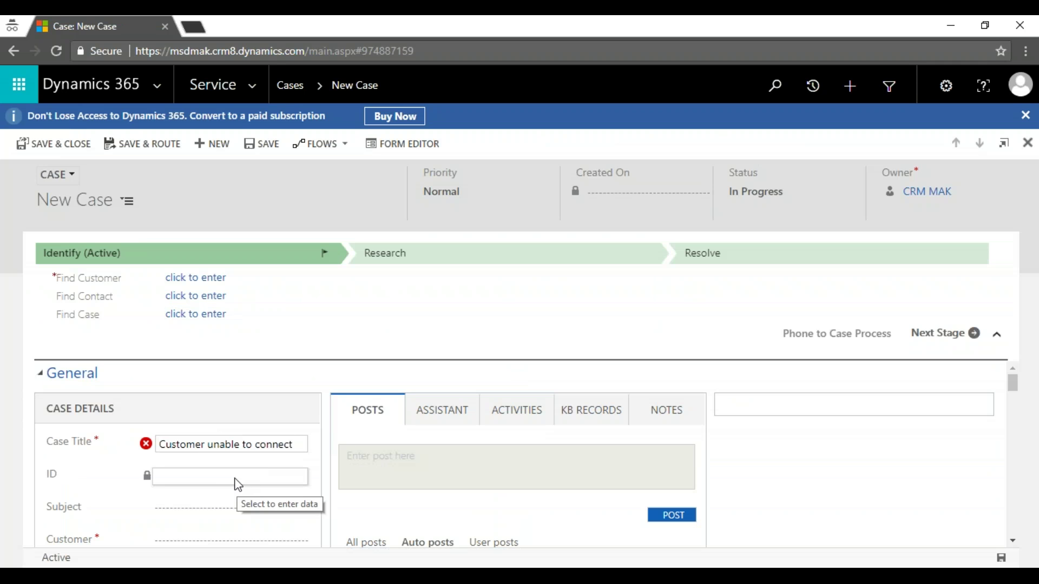
Step: Set the second case's subject to LCD under Technical issue and Display issue
{"action": "left_click", "coordinate": [204, 516]}
{"action": "left_click", "coordinate": [299, 511]}
{"action": "scroll", "coordinate": [183, 558], "scroll_direction": "down", "scroll_amount": 1}
{"action": "left_click", "coordinate": [162, 555]}
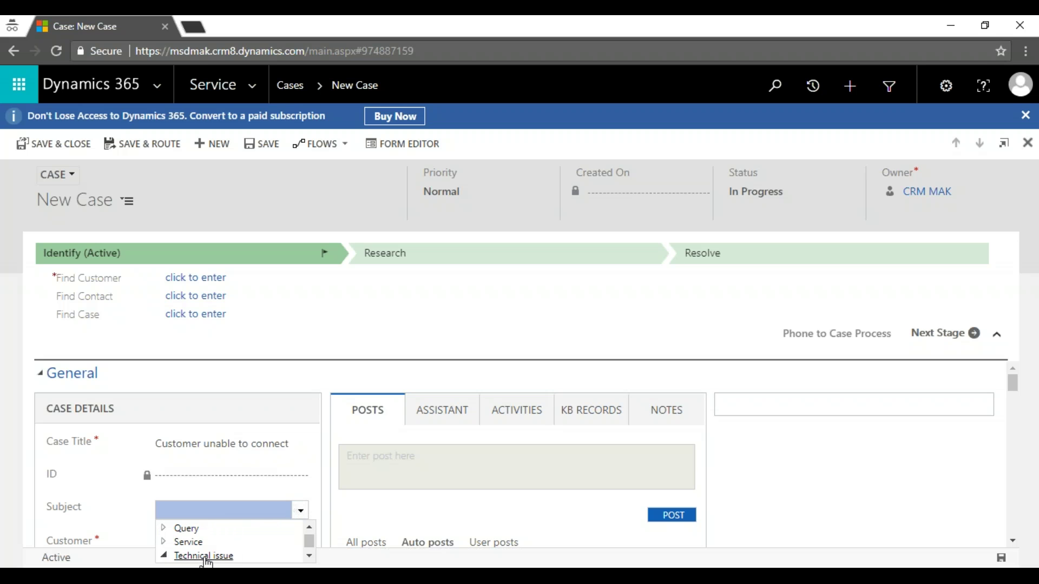
{"action": "left_click", "coordinate": [177, 550]}
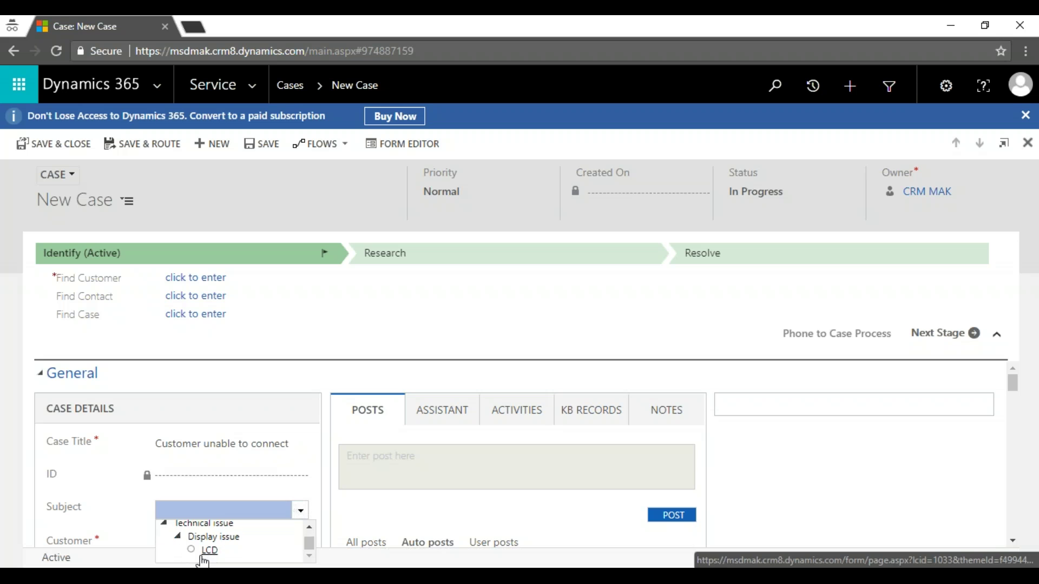
{"action": "left_click", "coordinate": [204, 554]}
Step: Set the second case's customer to the Adventure Works account and save the case
{"action": "scroll", "coordinate": [266, 469], "scroll_direction": "down", "scroll_amount": 3}
{"action": "left_click", "coordinate": [225, 399]}
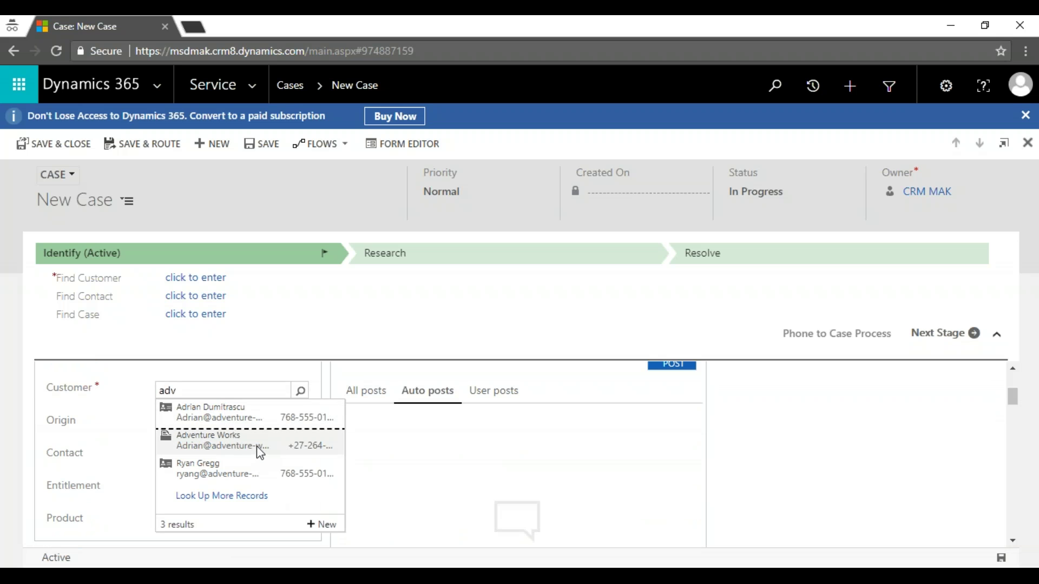
{"action": "left_click", "coordinate": [257, 447]}
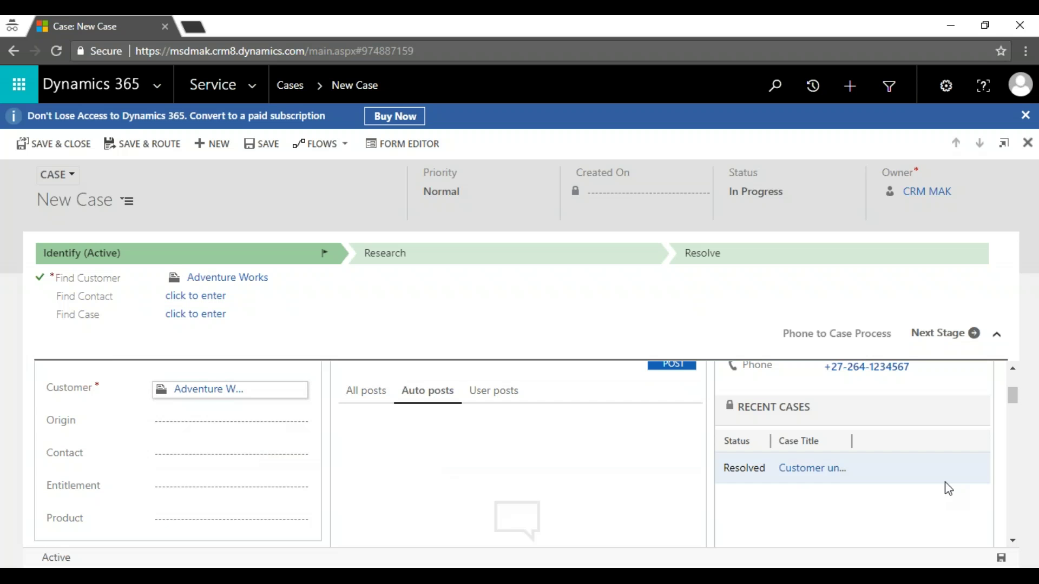
{"action": "left_click", "coordinate": [1004, 561]}
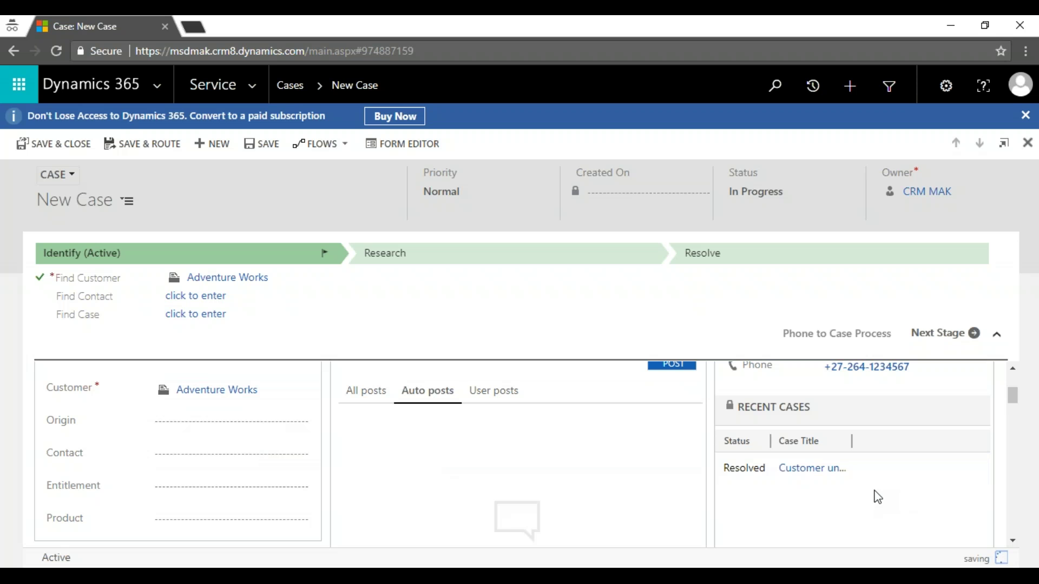
Step: Try to link the case to SAMSUNG CONTRACT in its contract information and look up a contract line
{"action": "scroll", "coordinate": [875, 495], "scroll_direction": "down", "scroll_amount": 10}
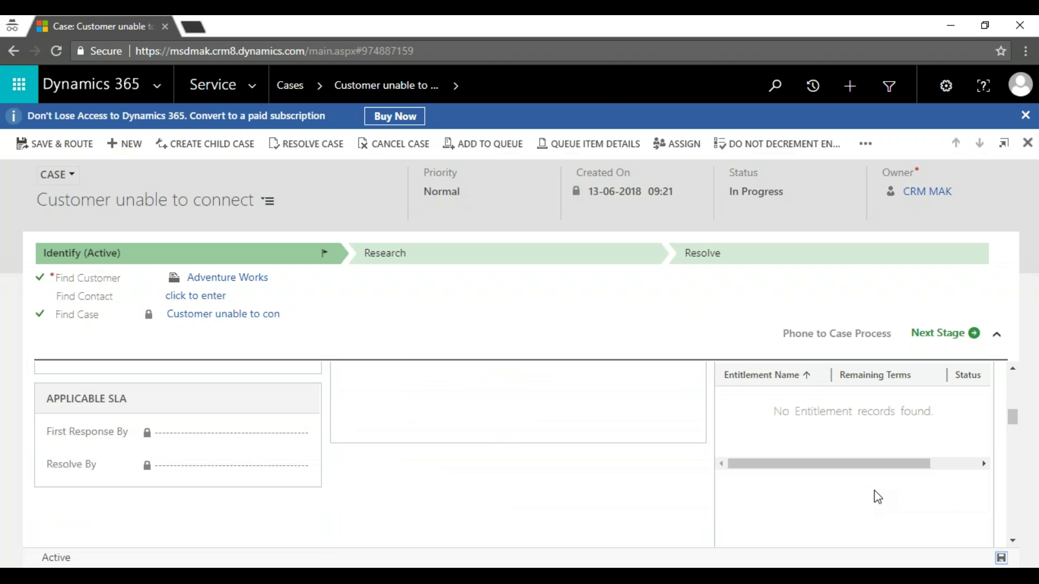
{"action": "scroll", "coordinate": [873, 497], "scroll_direction": "down", "scroll_amount": 5}
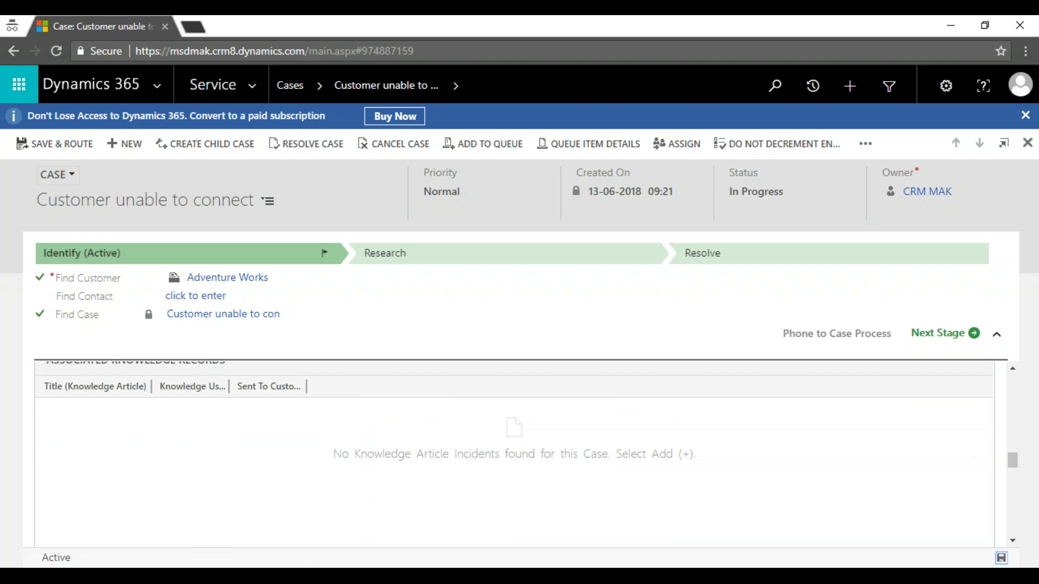
{"action": "scroll", "coordinate": [863, 501], "scroll_direction": "down", "scroll_amount": 3}
{"action": "scroll", "coordinate": [863, 500], "scroll_direction": "down", "scroll_amount": 5}
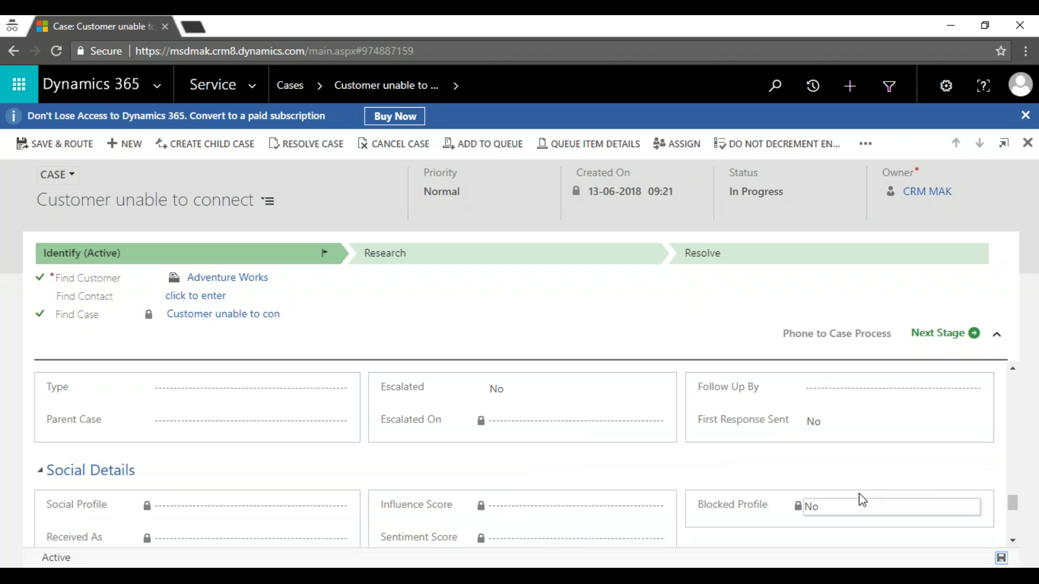
{"action": "scroll", "coordinate": [863, 500], "scroll_direction": "down", "scroll_amount": 1}
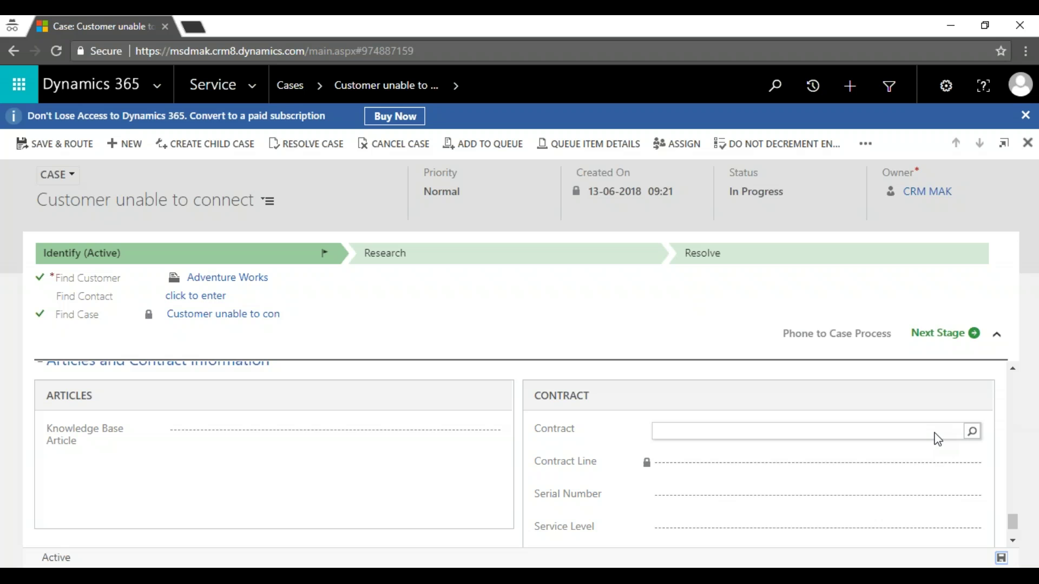
{"action": "left_click", "coordinate": [969, 435]}
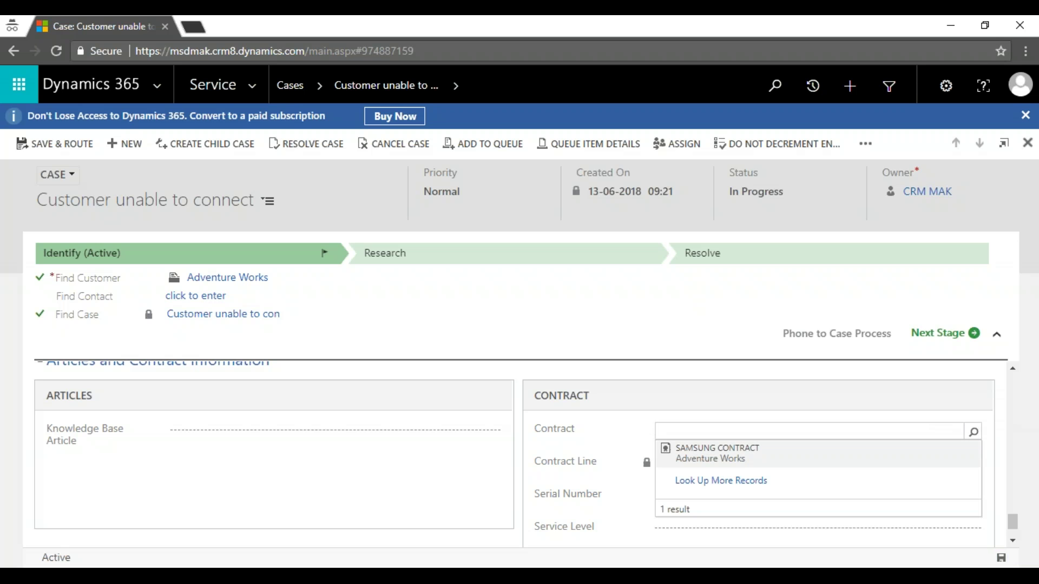
{"action": "left_click", "coordinate": [749, 461]}
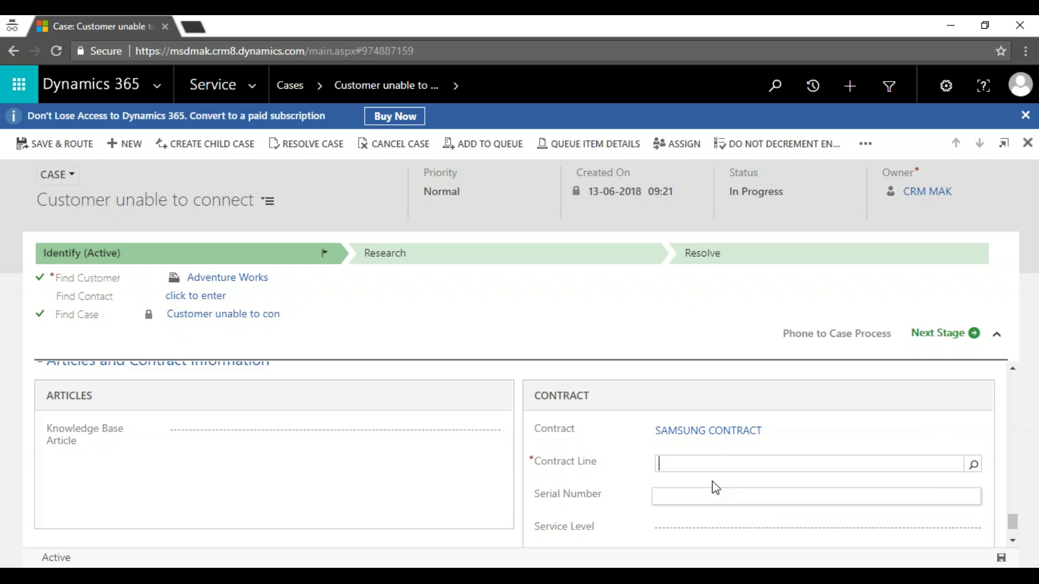
{"action": "left_click", "coordinate": [974, 466]}
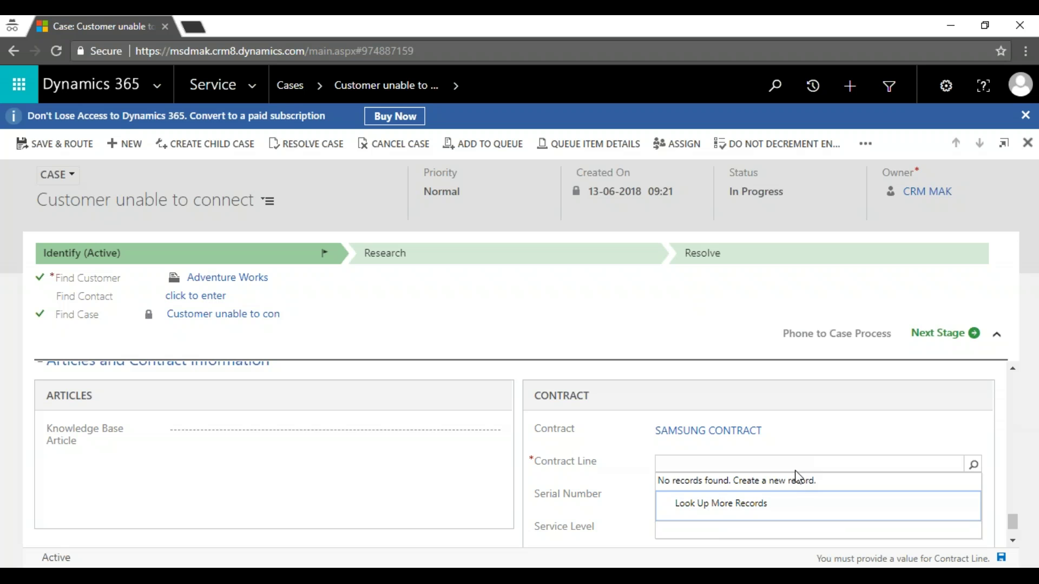
Step: Open the case's Adventure Works account, discarding the unsaved case changes, and look through the sections of the account form
{"action": "left_click", "coordinate": [243, 282]}
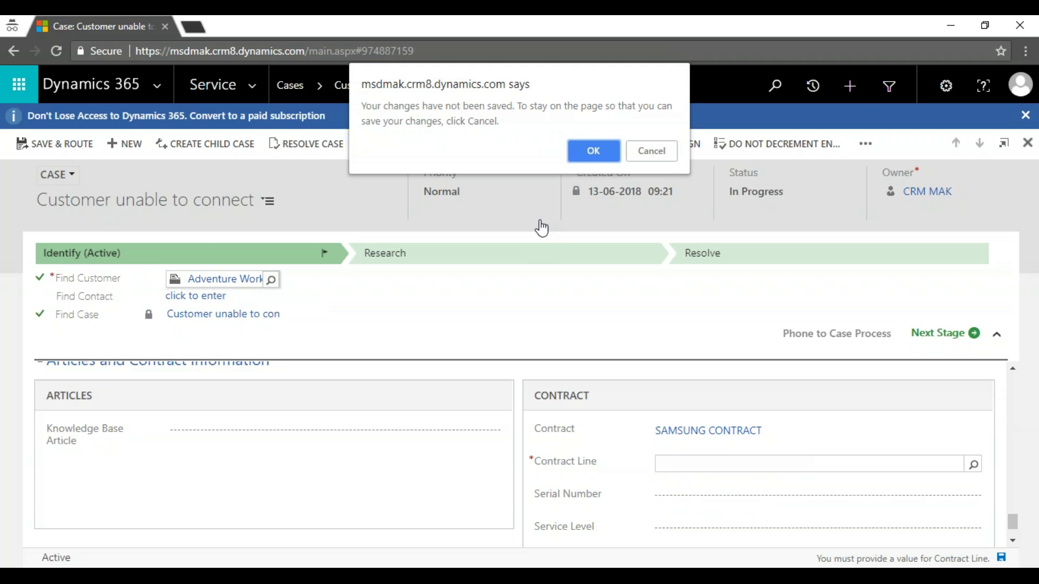
{"action": "left_click", "coordinate": [593, 151]}
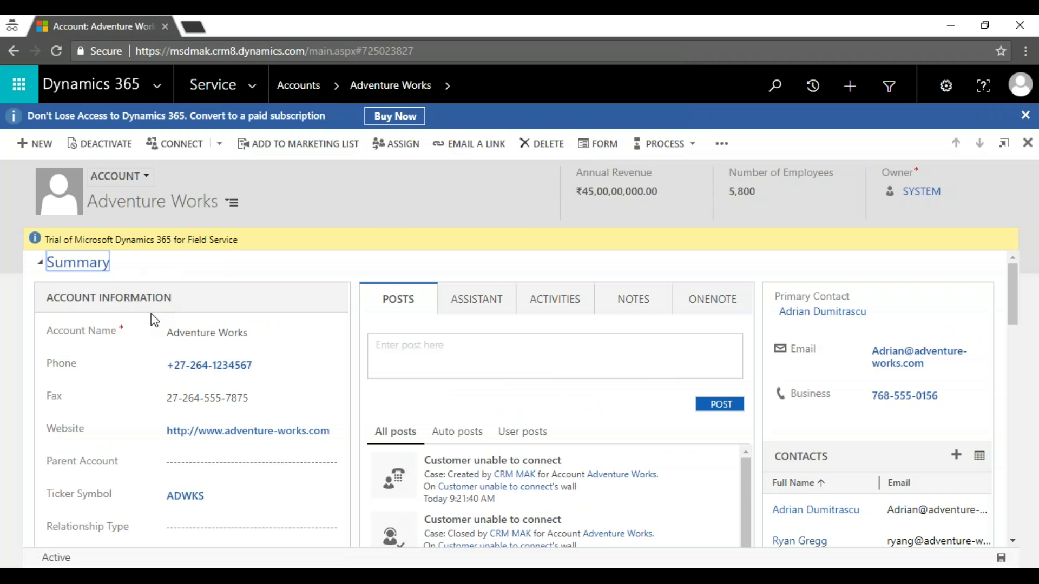
{"action": "scroll", "coordinate": [151, 319], "scroll_direction": "down", "scroll_amount": 3}
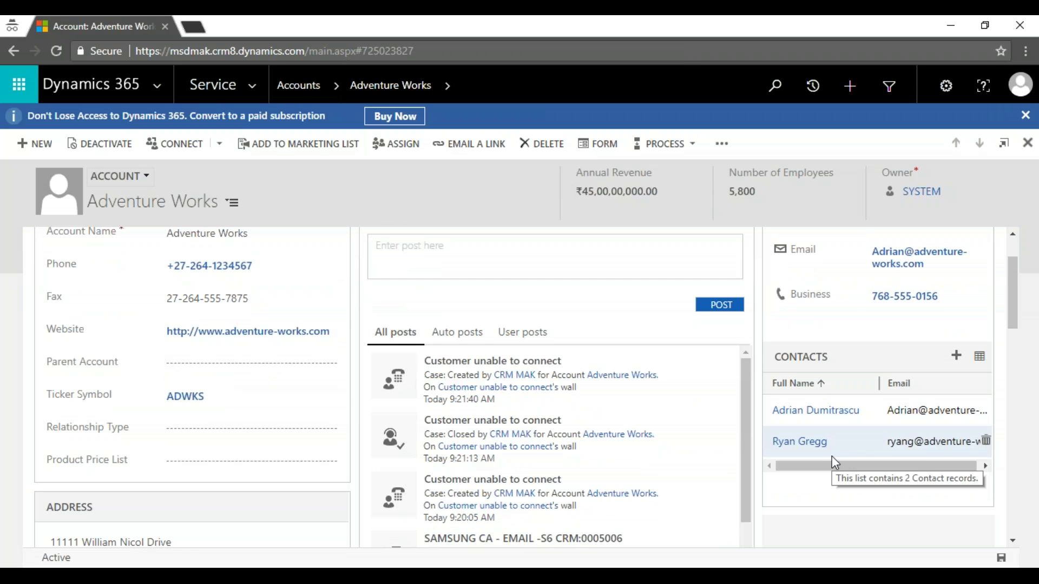
{"action": "scroll", "coordinate": [835, 463], "scroll_direction": "down", "scroll_amount": 15}
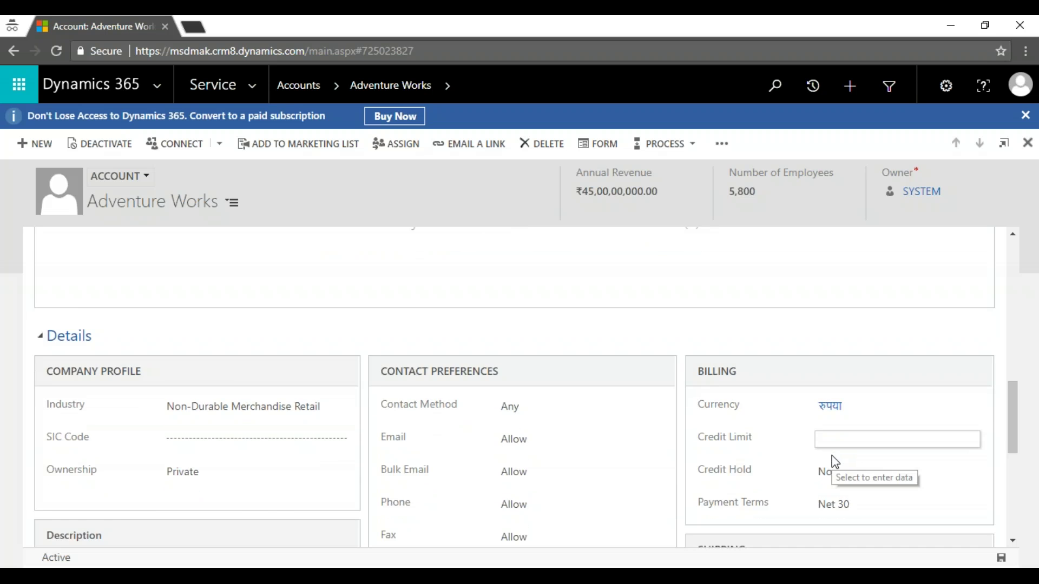
{"action": "scroll", "coordinate": [835, 463], "scroll_direction": "down", "scroll_amount": 3}
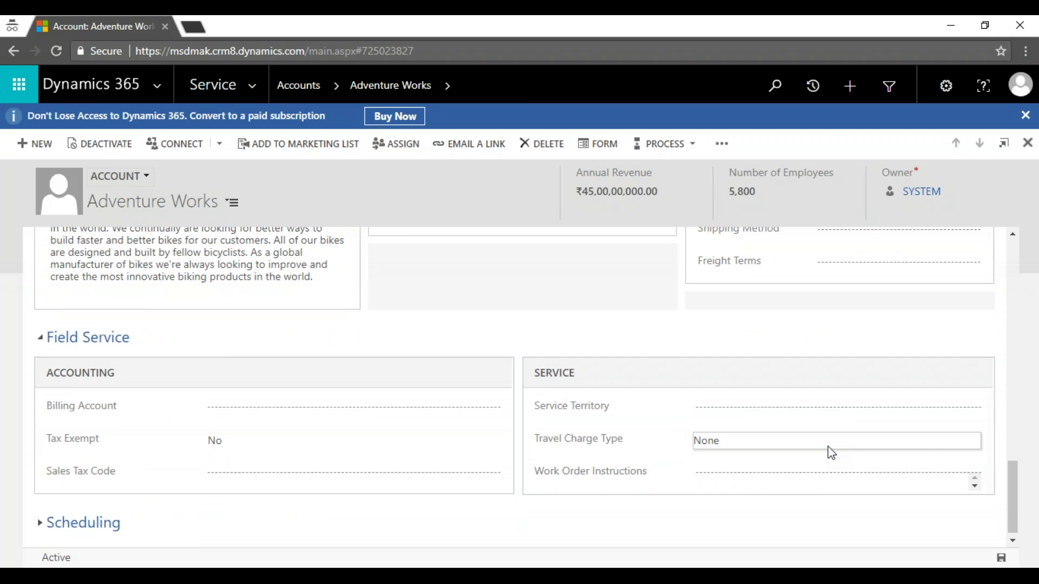
{"action": "scroll", "coordinate": [830, 454], "scroll_direction": "up", "scroll_amount": 6}
{"action": "scroll", "coordinate": [832, 452], "scroll_direction": "up", "scroll_amount": 6}
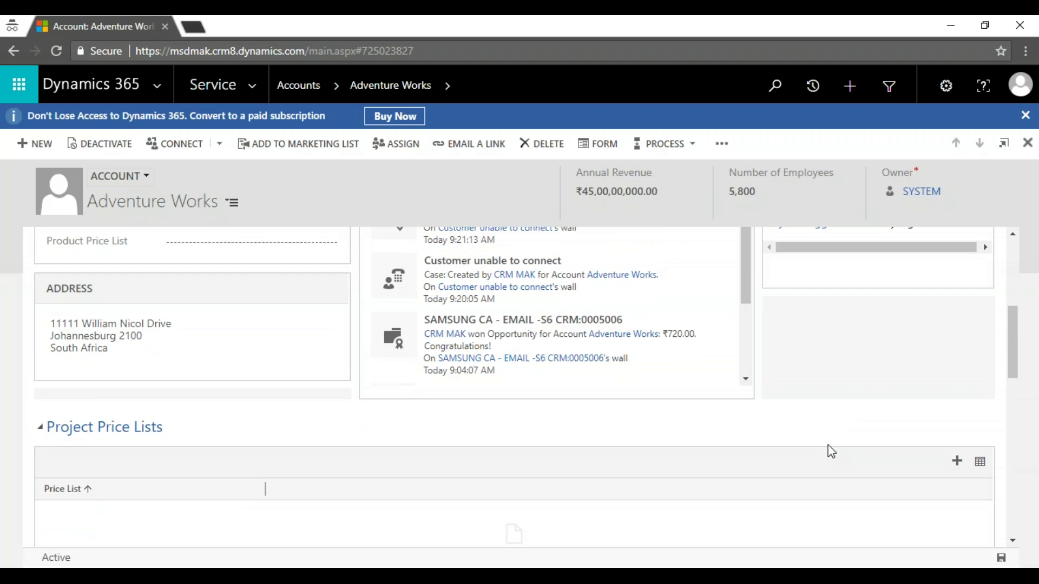
{"action": "scroll", "coordinate": [830, 449], "scroll_direction": "up", "scroll_amount": 5}
{"action": "scroll", "coordinate": [828, 450], "scroll_direction": "down", "scroll_amount": 3}
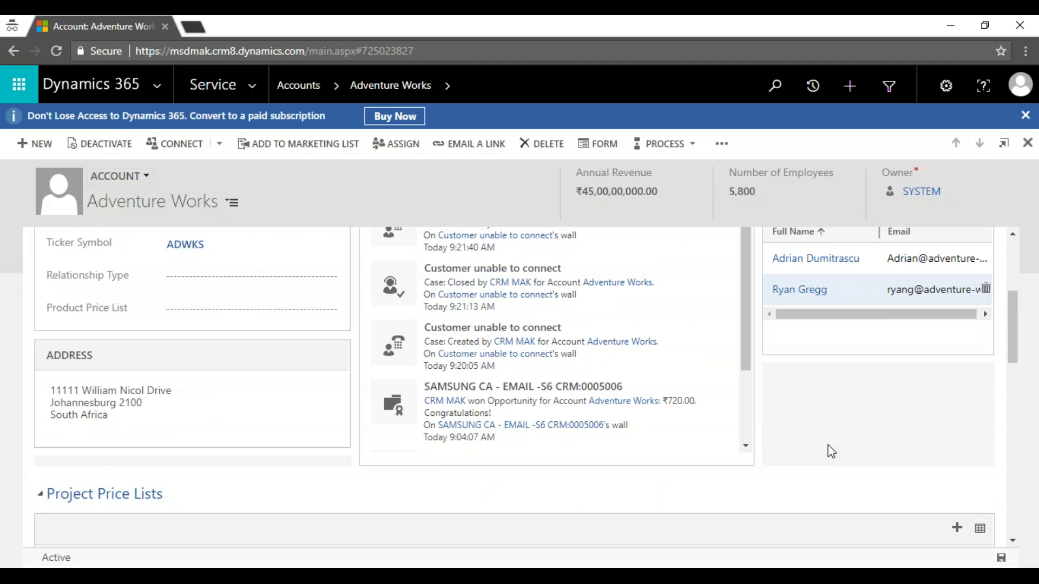
{"action": "scroll", "coordinate": [832, 444], "scroll_direction": "up", "scroll_amount": 4}
Step: Select the Account form for Adventure Works, expand its Scheduling section and view the account's related record types
{"action": "left_click", "coordinate": [148, 177]}
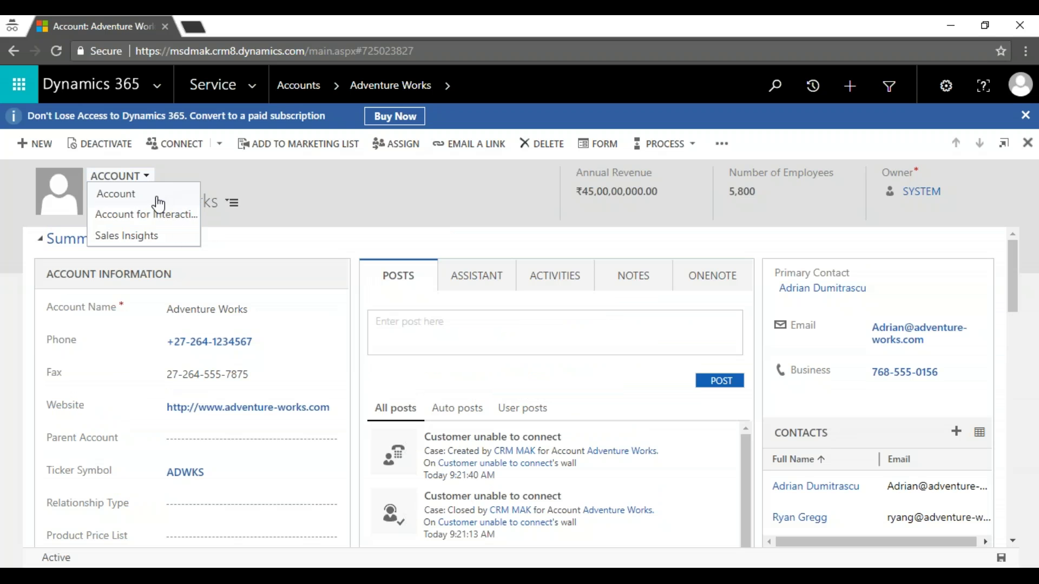
{"action": "left_click", "coordinate": [158, 203]}
{"action": "scroll", "coordinate": [885, 400], "scroll_direction": "down", "scroll_amount": 1}
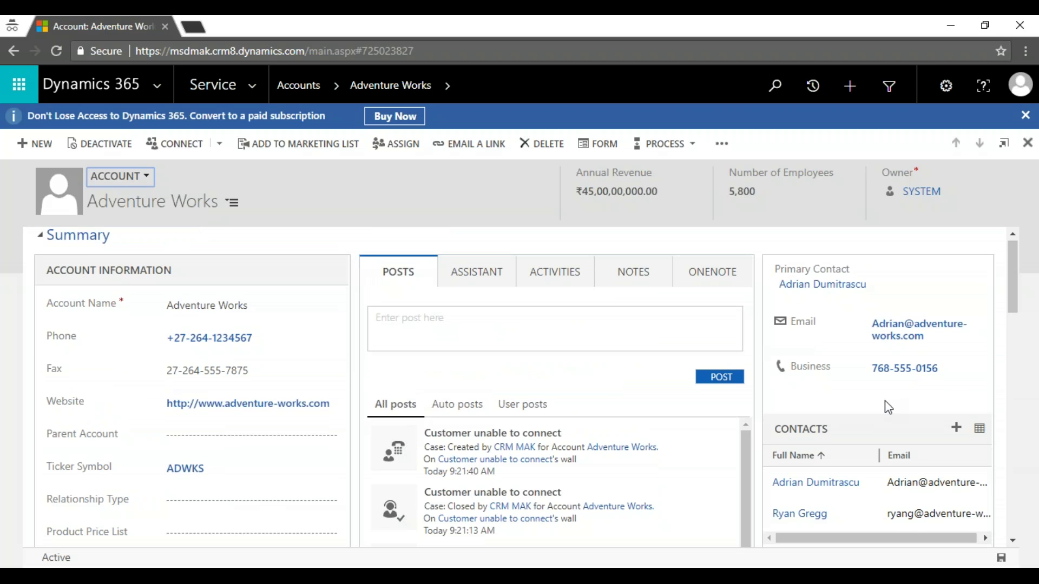
{"action": "scroll", "coordinate": [888, 407], "scroll_direction": "down", "scroll_amount": 5}
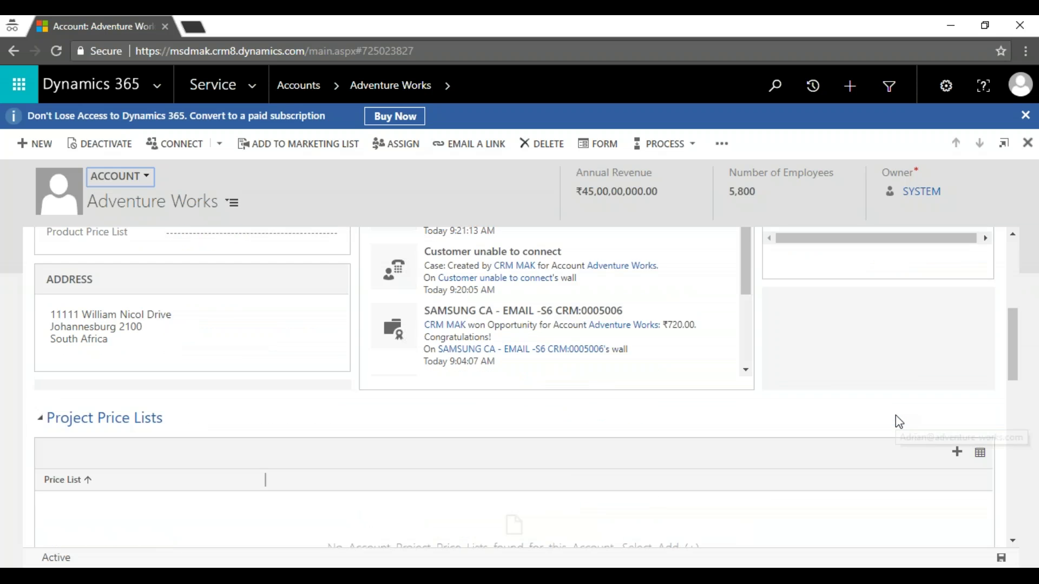
{"action": "scroll", "coordinate": [895, 415], "scroll_direction": "down", "scroll_amount": 5}
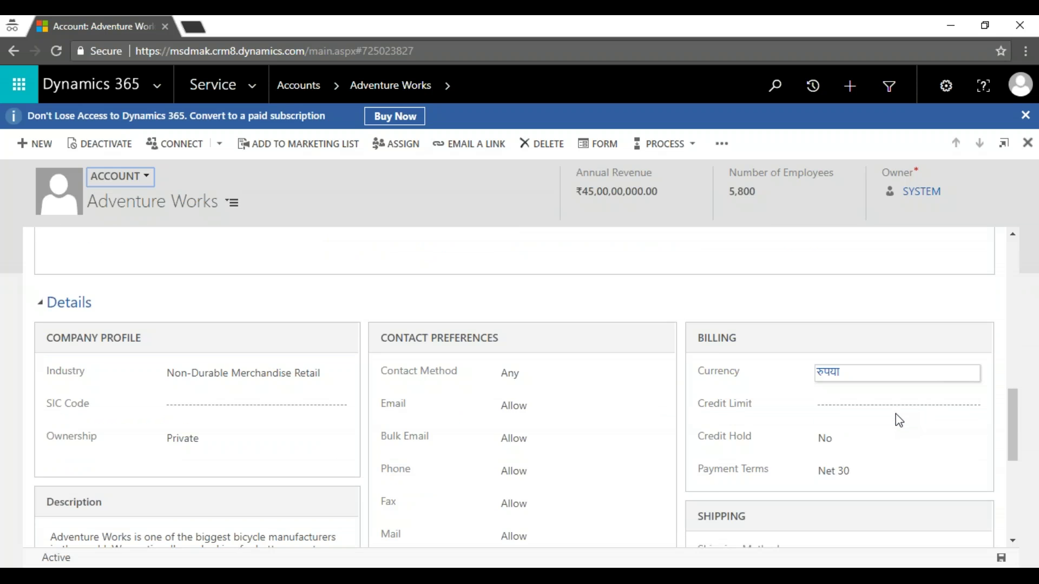
{"action": "scroll", "coordinate": [896, 418], "scroll_direction": "down", "scroll_amount": 4}
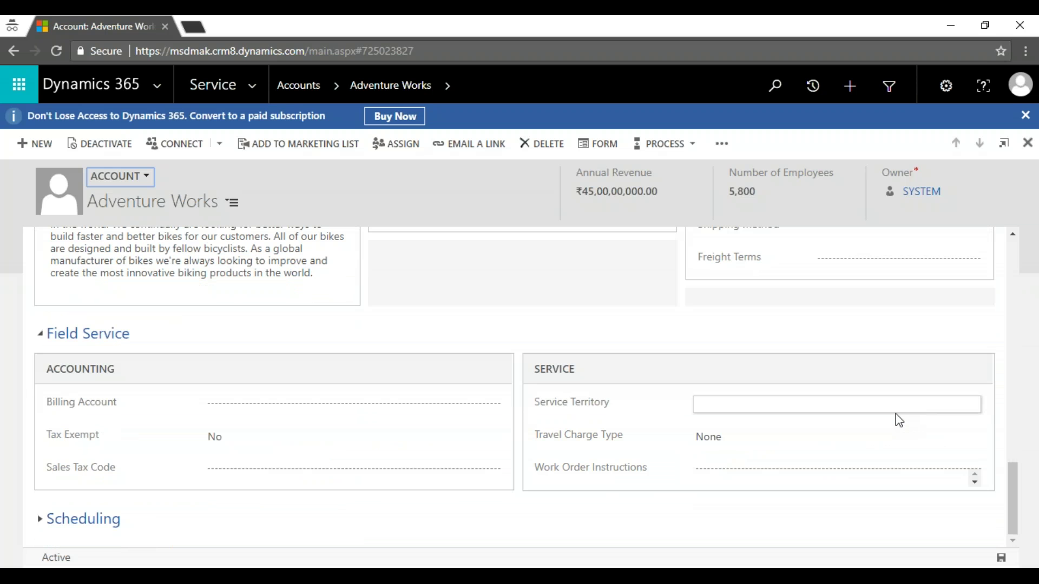
{"action": "left_click", "coordinate": [74, 520]}
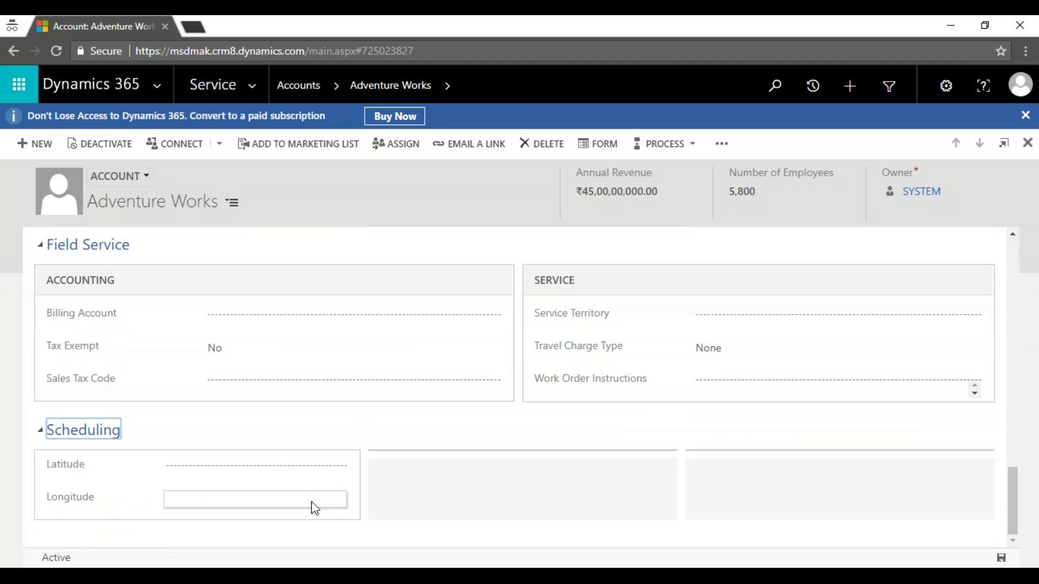
{"action": "scroll", "coordinate": [316, 441], "scroll_direction": "up", "scroll_amount": 5}
{"action": "left_click", "coordinate": [447, 86]}
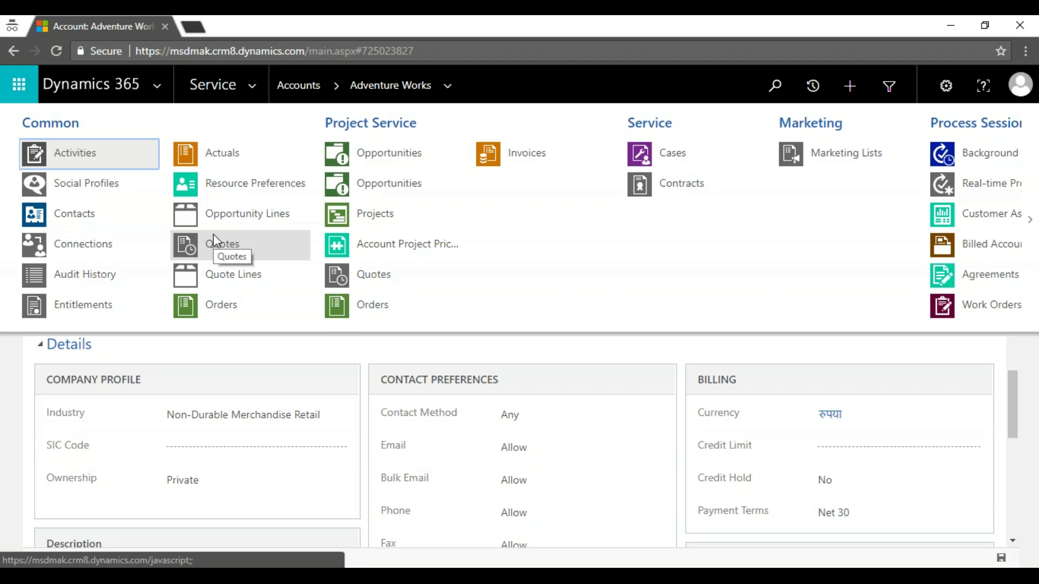
{"action": "left_click", "coordinate": [617, 429]}
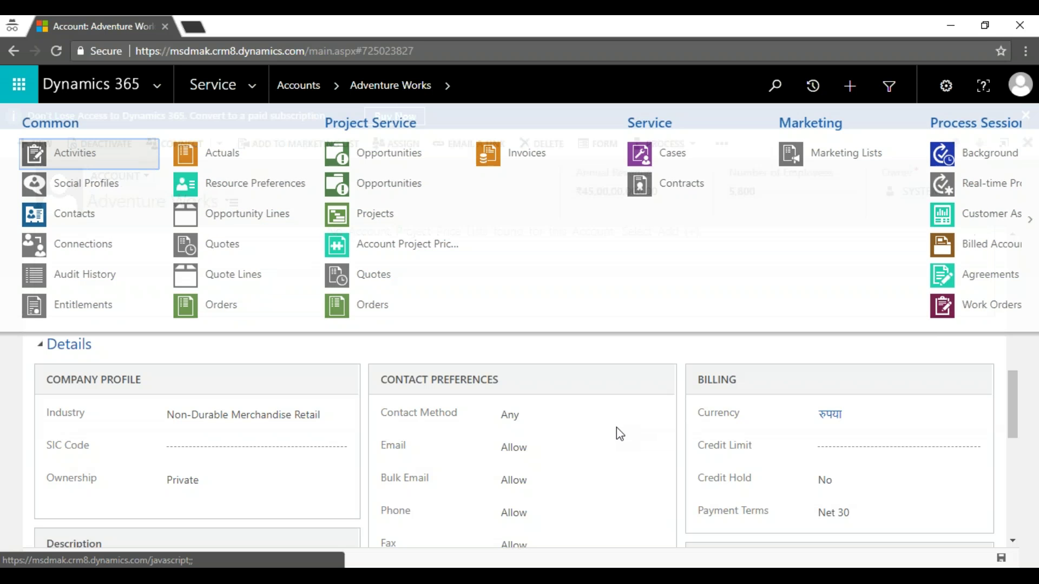
Step: Switch the Adventure Works account to the Sales Insights form and examine its details, contact preferences and child accounts
{"action": "scroll", "coordinate": [747, 364], "scroll_direction": "up", "scroll_amount": 8}
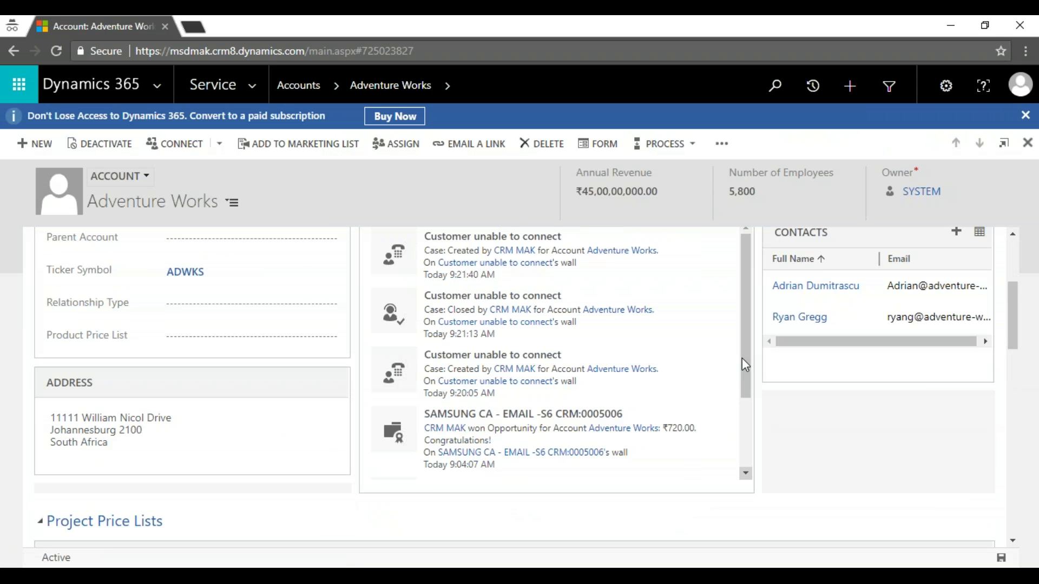
{"action": "scroll", "coordinate": [745, 364], "scroll_direction": "up", "scroll_amount": 5}
{"action": "left_click", "coordinate": [136, 177]}
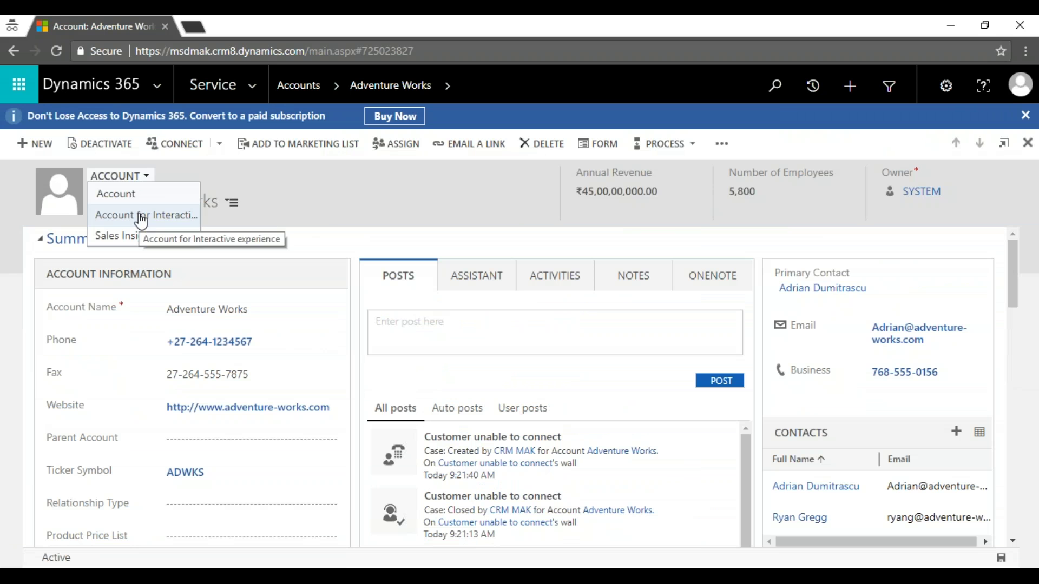
{"action": "left_click", "coordinate": [141, 236]}
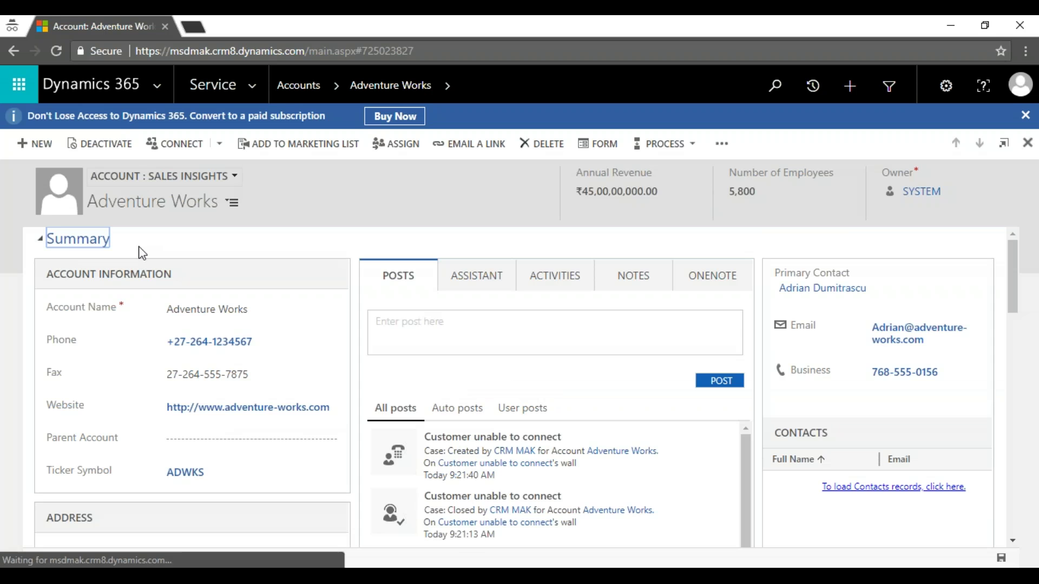
{"action": "scroll", "coordinate": [817, 406], "scroll_direction": "down", "scroll_amount": 1}
{"action": "scroll", "coordinate": [819, 405], "scroll_direction": "down", "scroll_amount": 10}
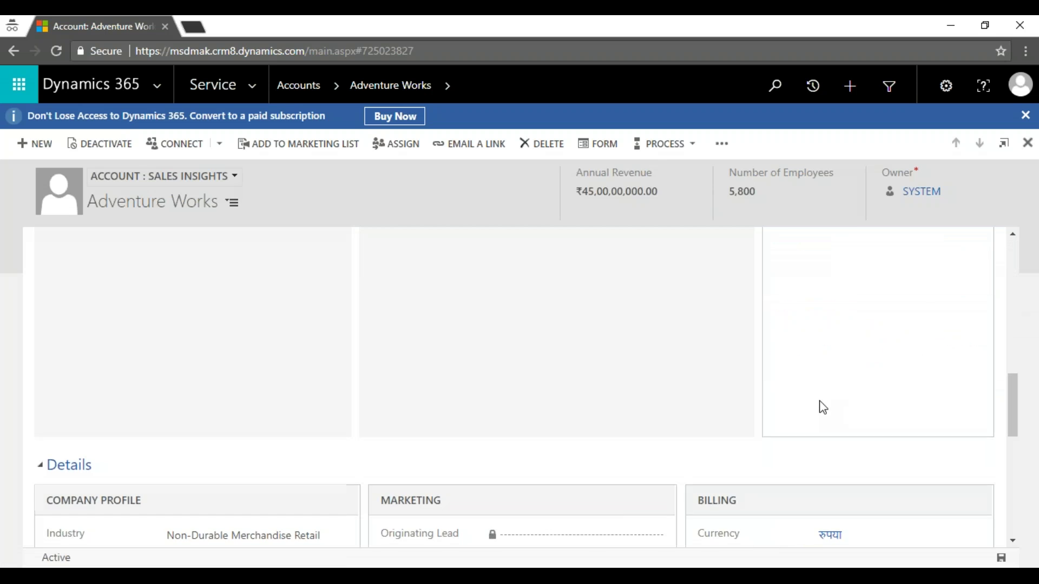
{"action": "scroll", "coordinate": [824, 409], "scroll_direction": "down", "scroll_amount": 5}
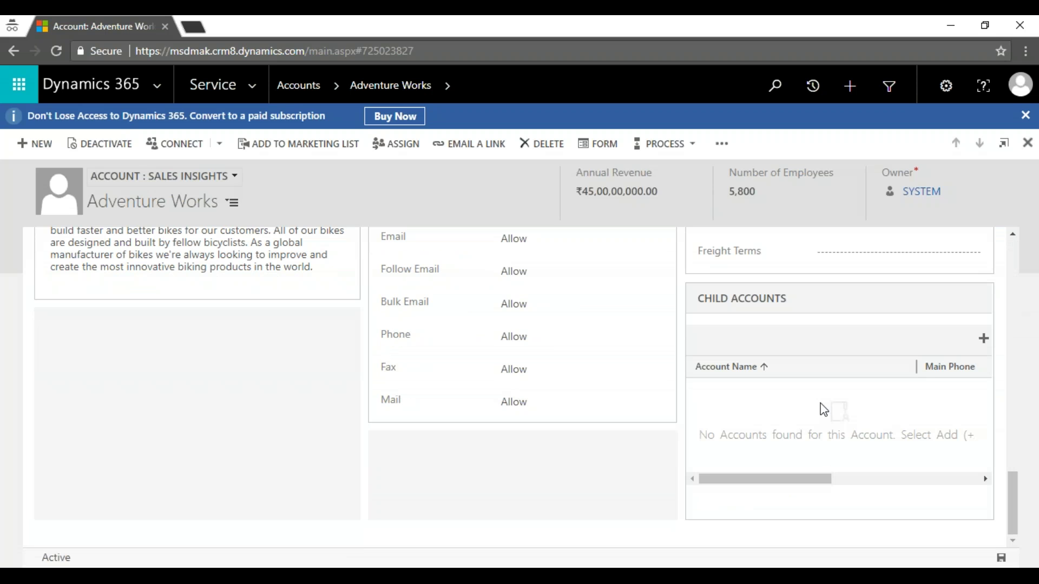
{"action": "scroll", "coordinate": [825, 413], "scroll_direction": "up", "scroll_amount": 3}
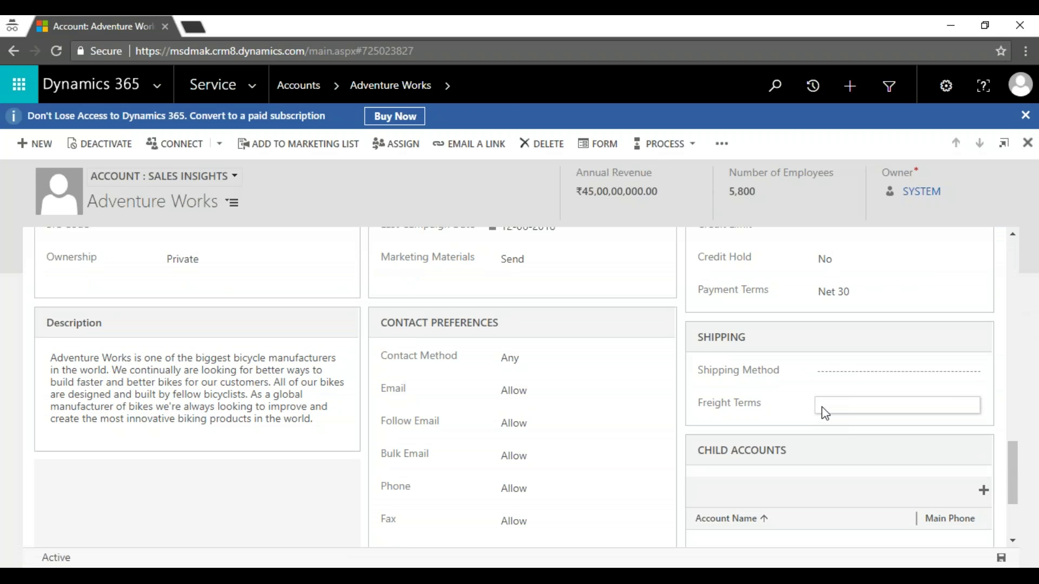
{"action": "scroll", "coordinate": [825, 413], "scroll_direction": "up", "scroll_amount": 5}
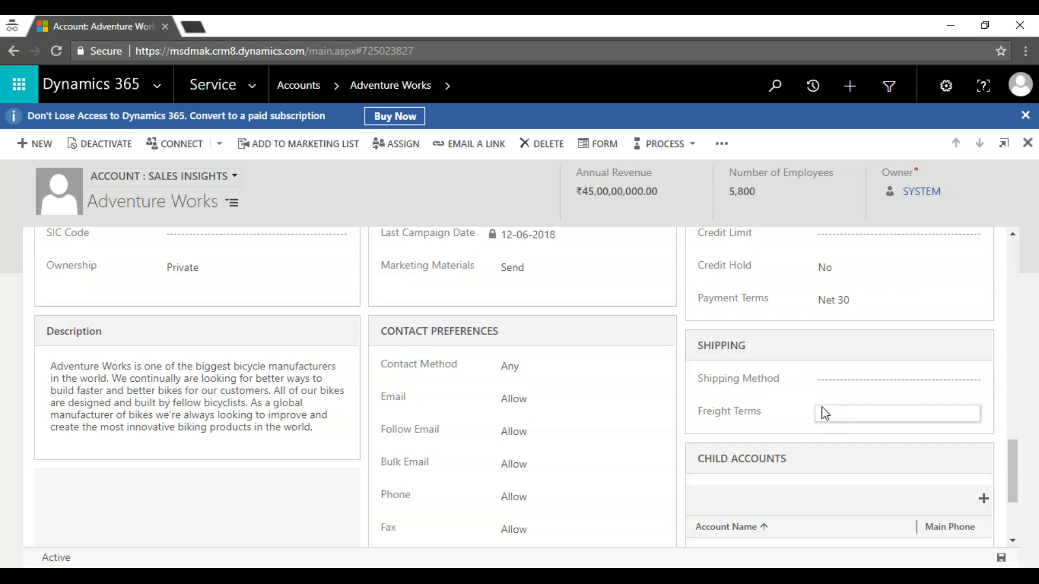
{"action": "scroll", "coordinate": [825, 413], "scroll_direction": "up", "scroll_amount": 5}
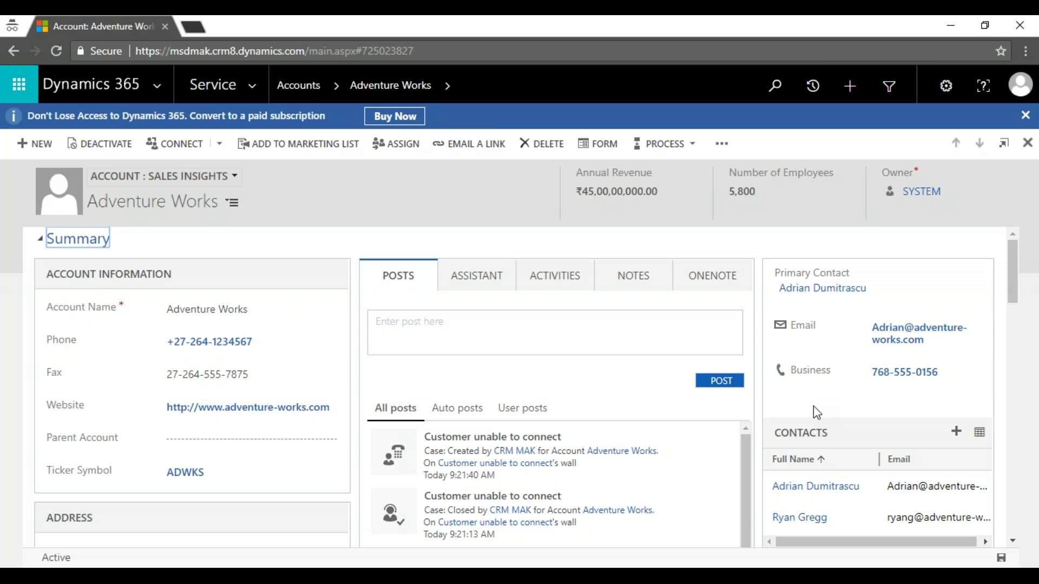
Step: Review the company profile, marketing and billing details on the Sales Insights form again
{"action": "left_click", "coordinate": [217, 85]}
{"action": "scroll", "coordinate": [513, 386], "scroll_direction": "down", "scroll_amount": 10}
{"action": "scroll", "coordinate": [519, 387], "scroll_direction": "down", "scroll_amount": 5}
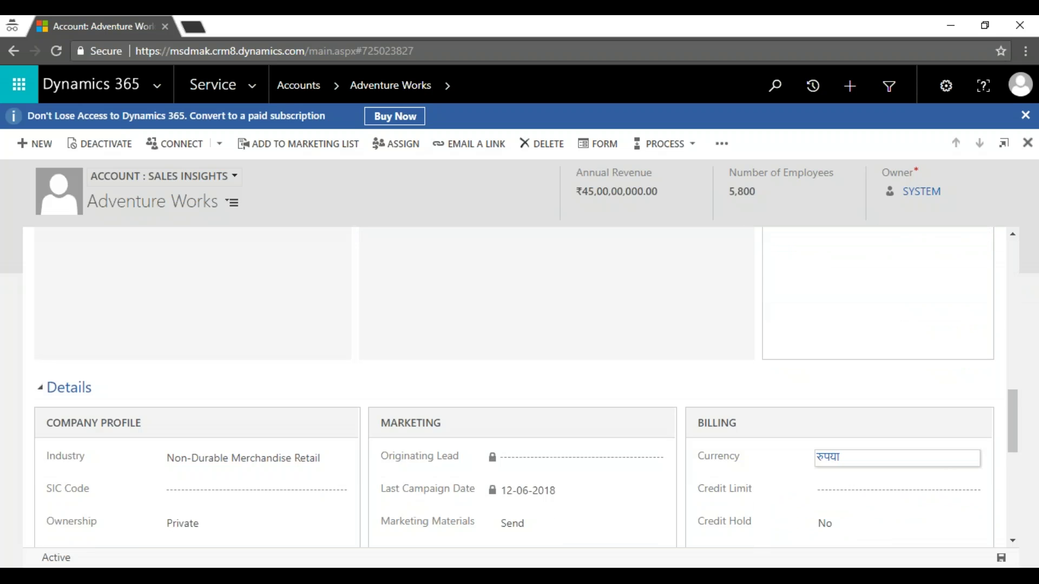
{"action": "scroll", "coordinate": [519, 386], "scroll_direction": "down", "scroll_amount": 4}
{"action": "scroll", "coordinate": [520, 387], "scroll_direction": "up", "scroll_amount": 3}
{"action": "scroll", "coordinate": [250, 257], "scroll_direction": "up", "scroll_amount": 5}
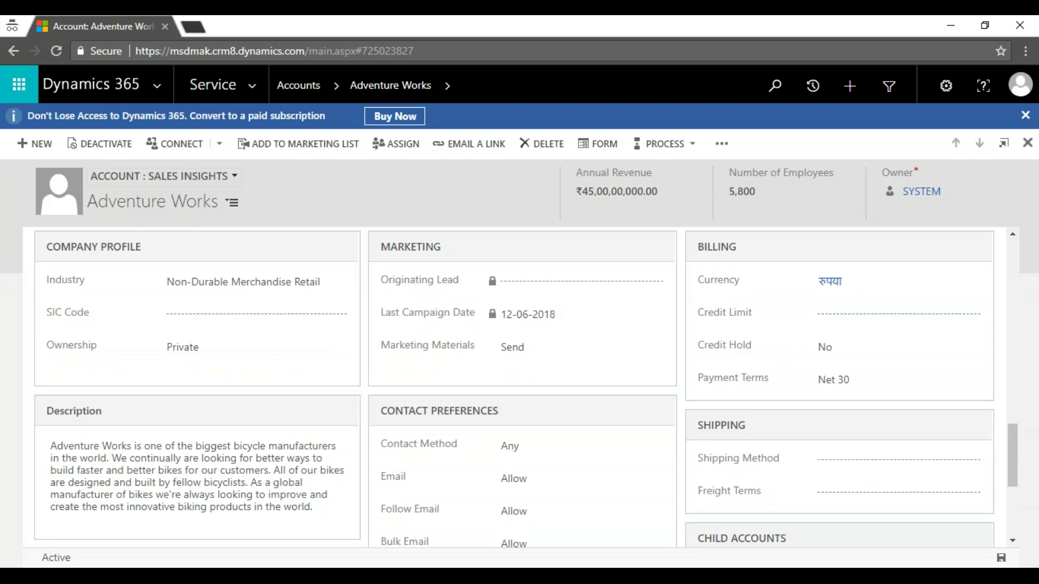
{"action": "scroll", "coordinate": [250, 258], "scroll_direction": "up", "scroll_amount": 1}
Step: Switch Adventure Works back to the Account form and check its Details section, including billing
{"action": "left_click", "coordinate": [207, 179]}
{"action": "left_click", "coordinate": [115, 194]}
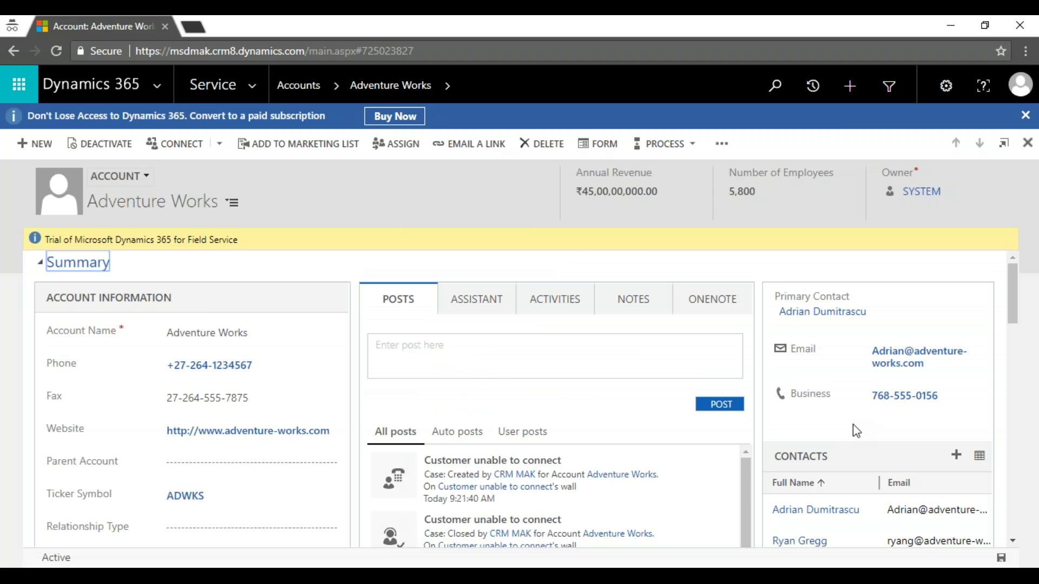
{"action": "scroll", "coordinate": [853, 424], "scroll_direction": "down", "scroll_amount": 10}
{"action": "scroll", "coordinate": [767, 421], "scroll_direction": "down", "scroll_amount": 3}
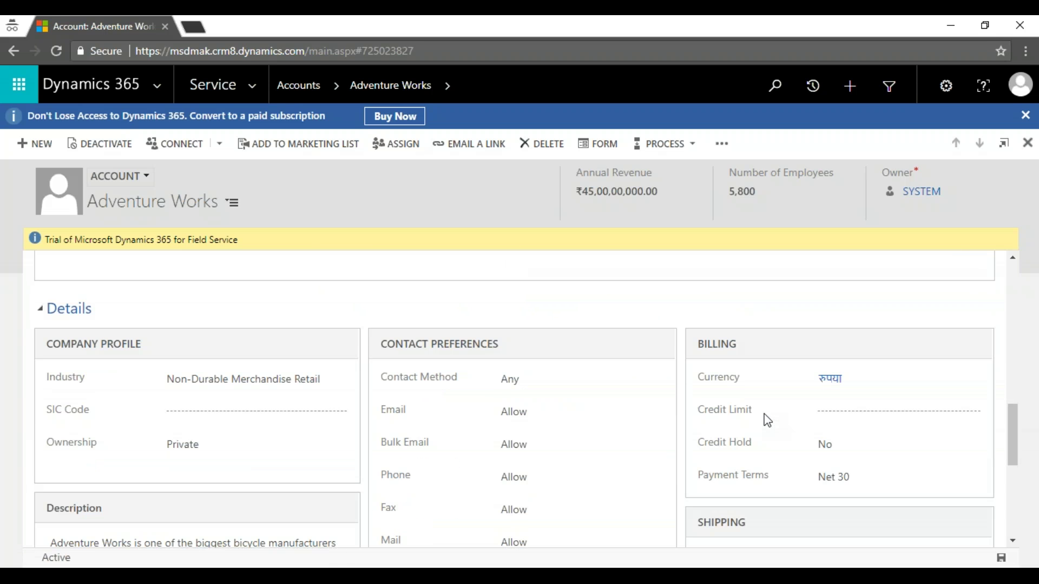
Step: Open the "Customer unable to connect" case from the Service area's case list
{"action": "left_click", "coordinate": [251, 86]}
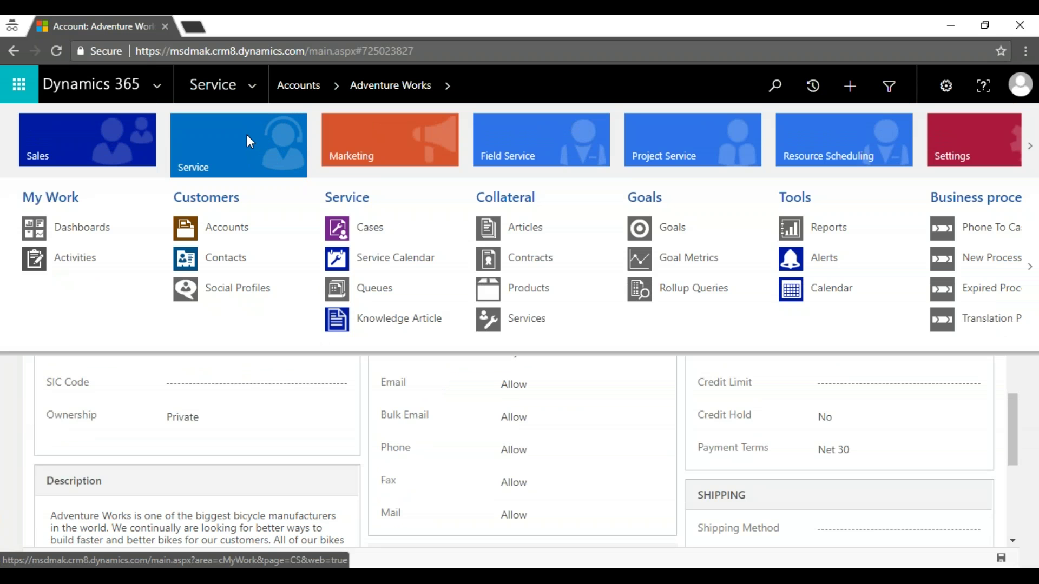
{"action": "left_click", "coordinate": [382, 230]}
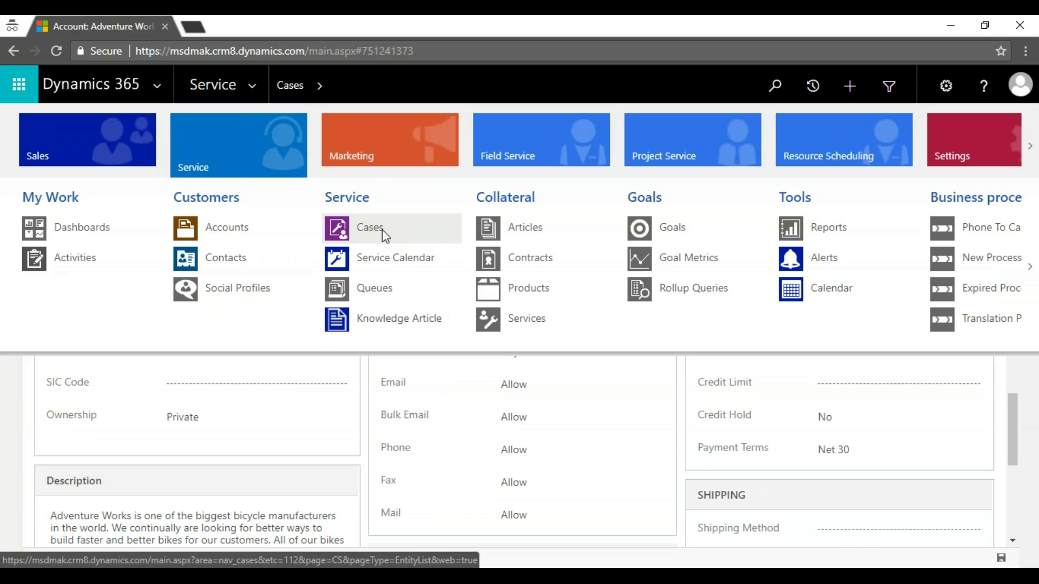
{"action": "left_click", "coordinate": [264, 278]}
{"action": "double_click", "coordinate": [264, 281]}
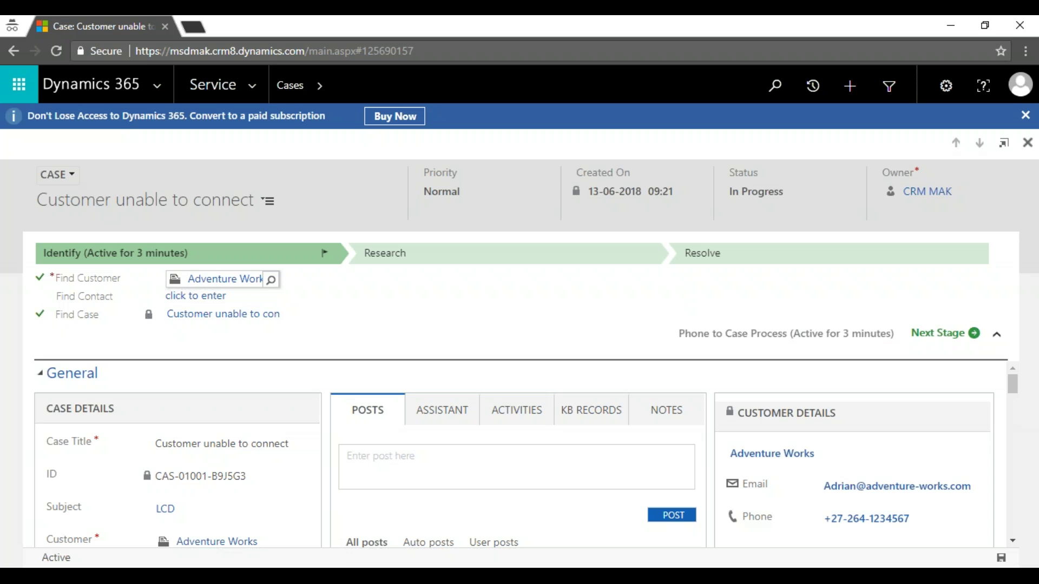
Step: View the case's relationships, Enhanced SLA Details and contract information, and expand its Field Service section
{"action": "scroll", "coordinate": [612, 451], "scroll_direction": "down", "scroll_amount": 3}
{"action": "scroll", "coordinate": [612, 451], "scroll_direction": "down", "scroll_amount": 10}
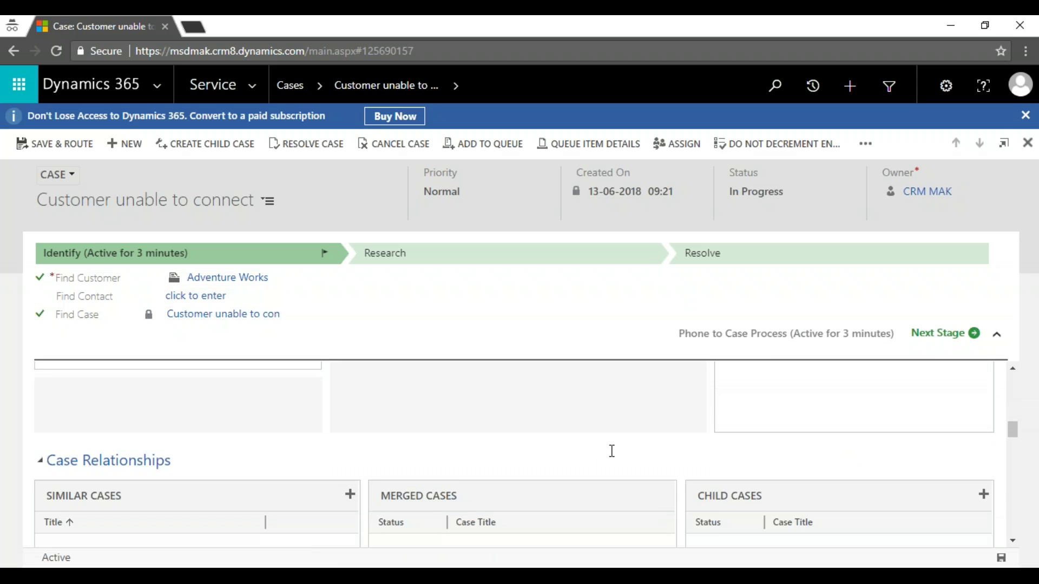
{"action": "scroll", "coordinate": [612, 450], "scroll_direction": "down", "scroll_amount": 5}
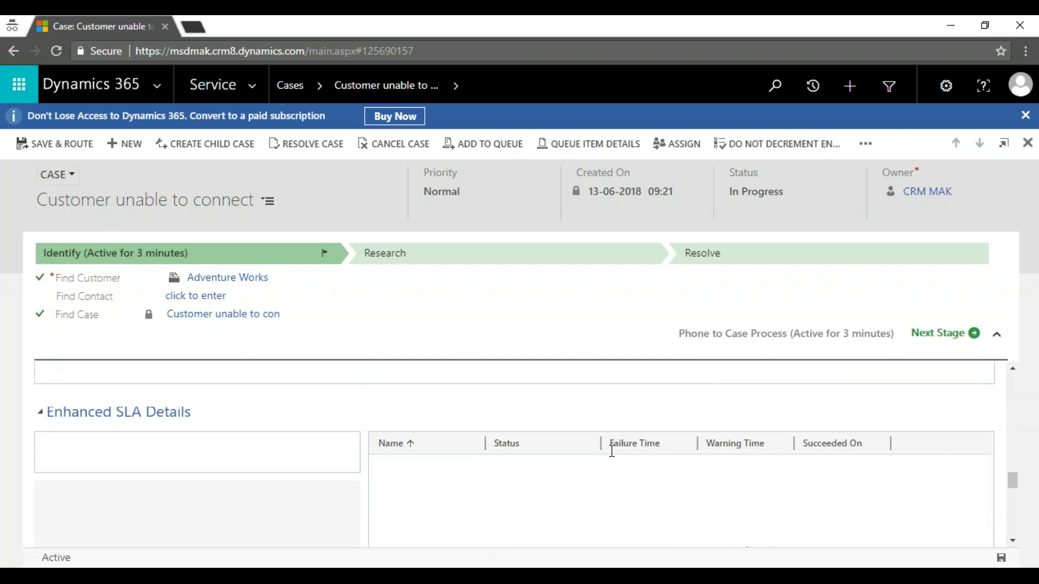
{"action": "scroll", "coordinate": [612, 451], "scroll_direction": "down", "scroll_amount": 4}
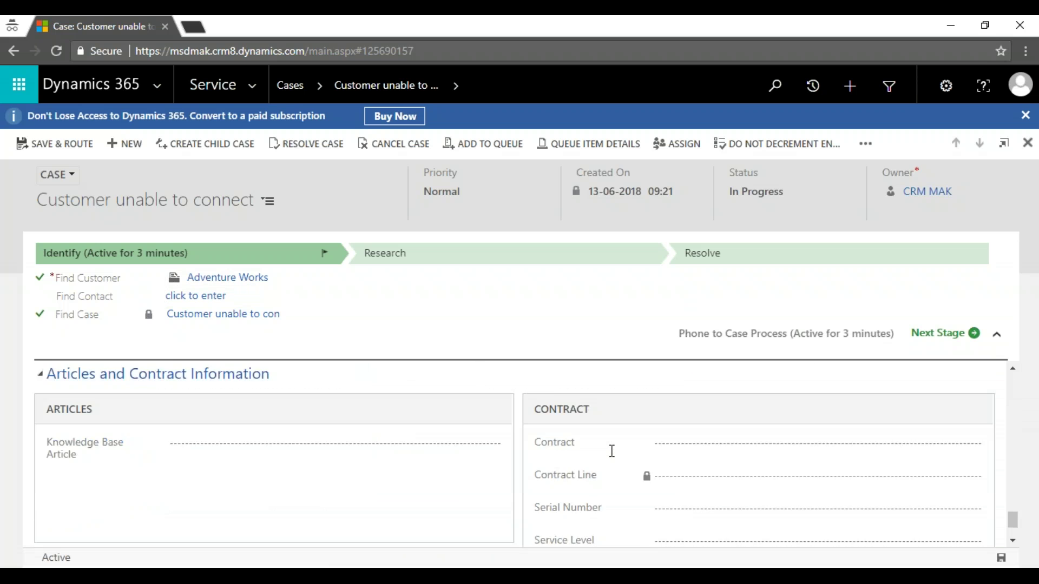
{"action": "left_click", "coordinate": [116, 520]}
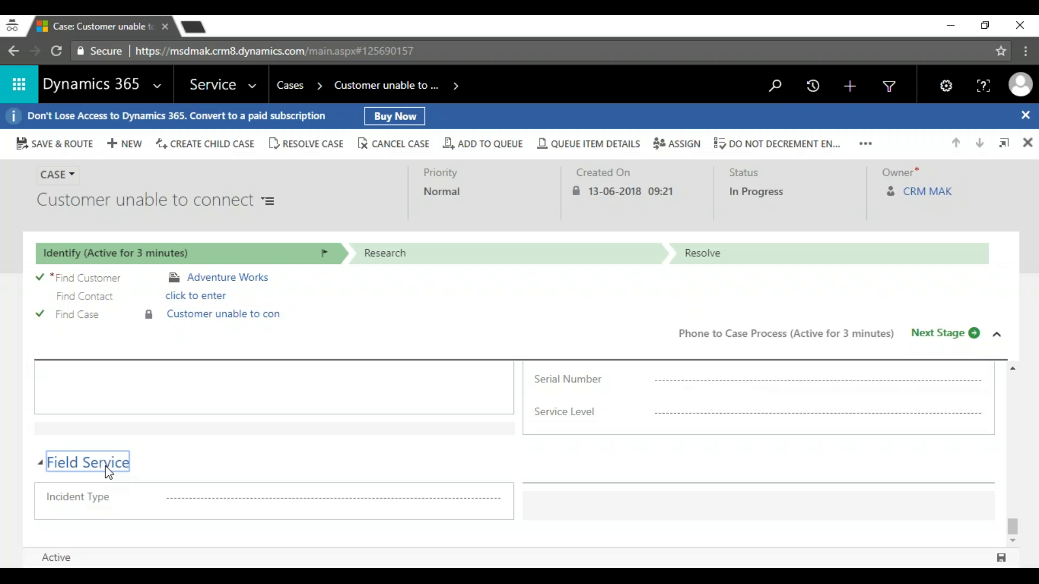
Step: Review the case form's sections again, from the general details through associated knowledge records to Field Service
{"action": "scroll", "coordinate": [133, 480], "scroll_direction": "up", "scroll_amount": 5}
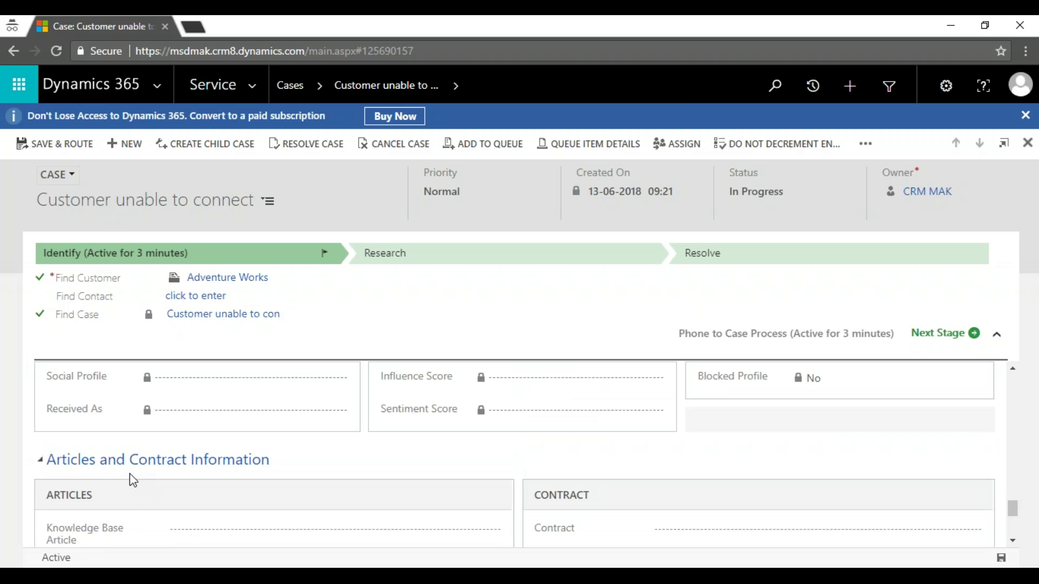
{"action": "scroll", "coordinate": [133, 480], "scroll_direction": "up", "scroll_amount": 3}
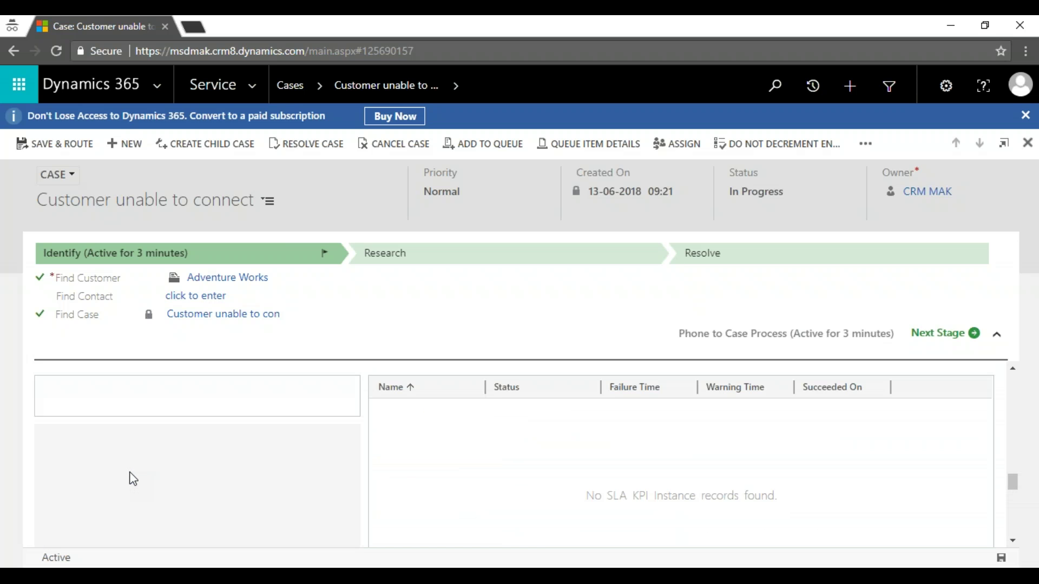
{"action": "scroll", "coordinate": [133, 480], "scroll_direction": "up", "scroll_amount": 5}
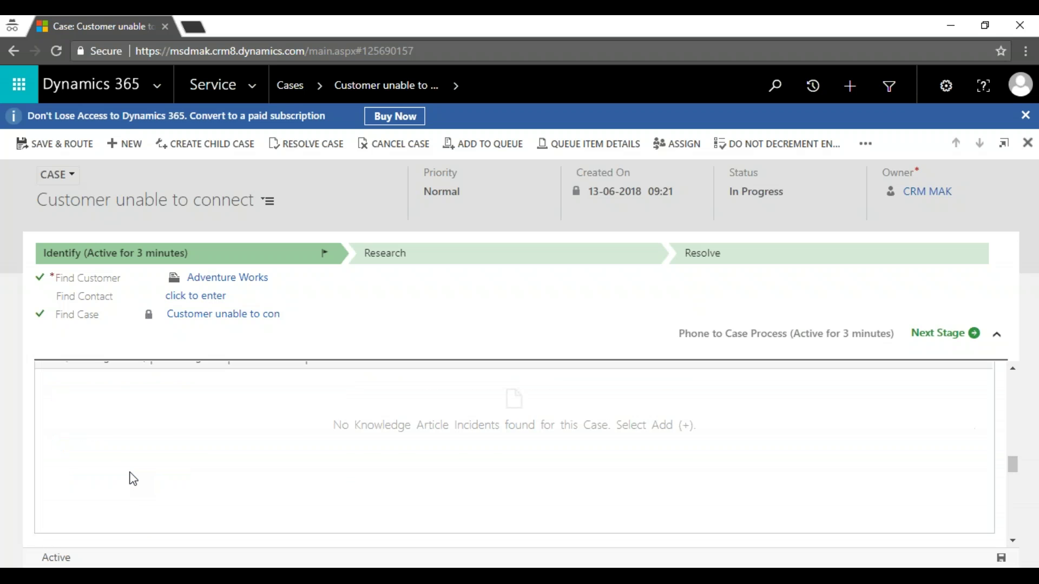
{"action": "scroll", "coordinate": [137, 469], "scroll_direction": "up", "scroll_amount": 5}
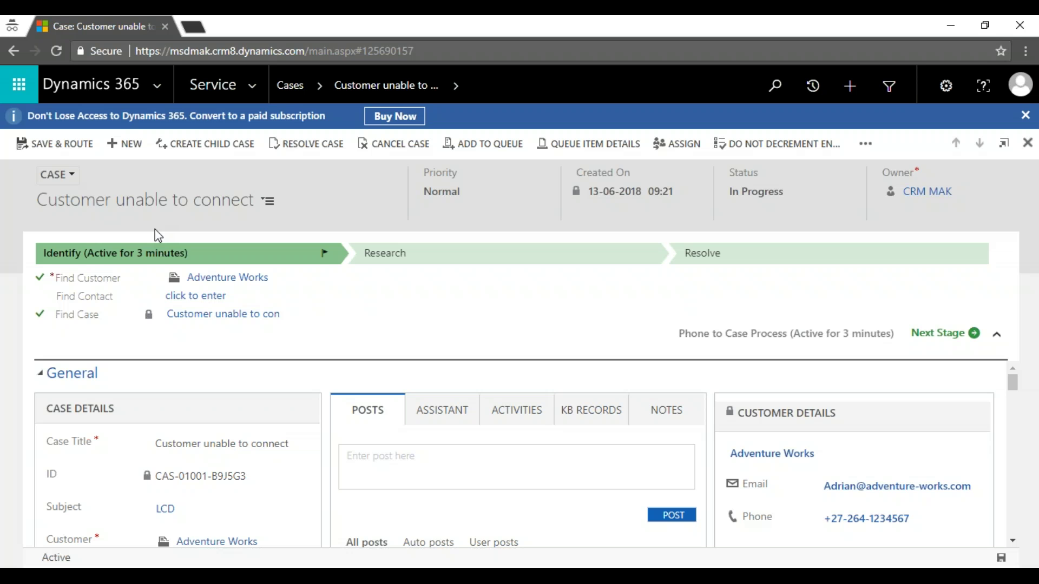
{"action": "scroll", "coordinate": [440, 515], "scroll_direction": "down", "scroll_amount": 2}
{"action": "scroll", "coordinate": [509, 446], "scroll_direction": "down", "scroll_amount": 10}
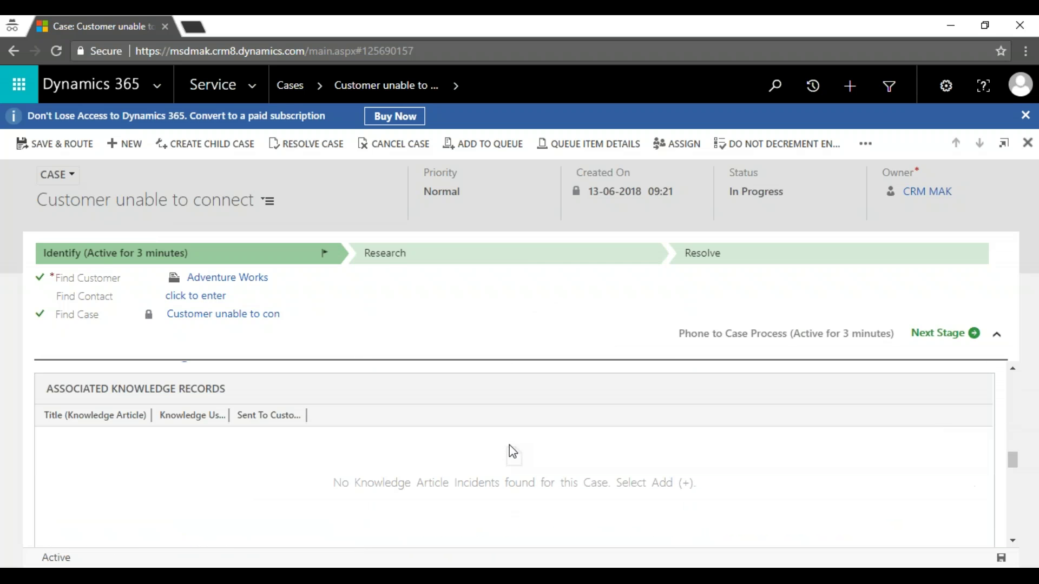
{"action": "scroll", "coordinate": [508, 445], "scroll_direction": "down", "scroll_amount": 8}
{"action": "scroll", "coordinate": [489, 438], "scroll_direction": "down", "scroll_amount": 3}
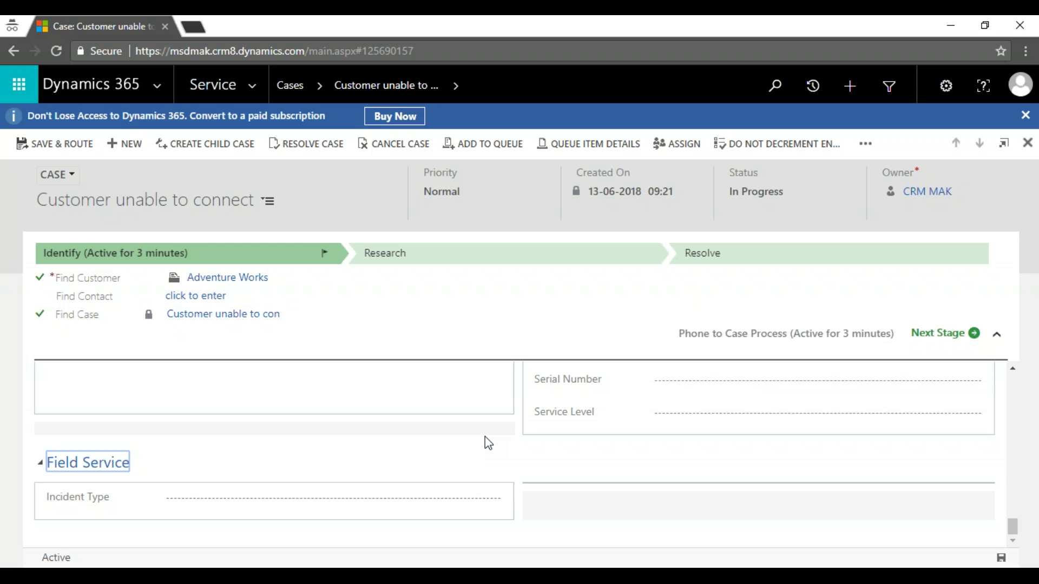
Step: Examine the record types offered in the Field Service and Resource Scheduling areas
{"action": "left_click", "coordinate": [252, 85]}
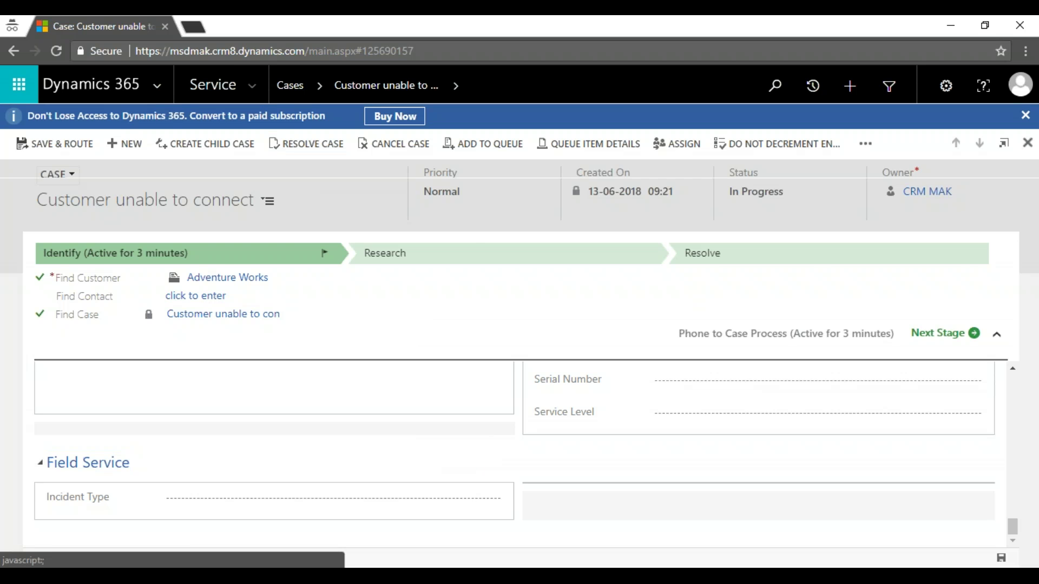
{"action": "left_click", "coordinate": [565, 157]}
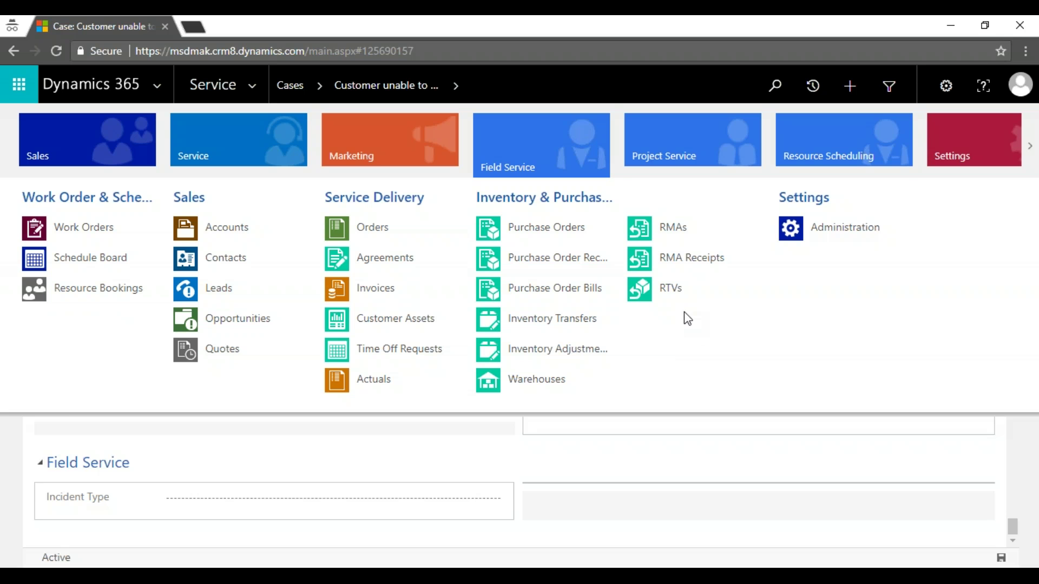
{"action": "left_click", "coordinate": [850, 150]}
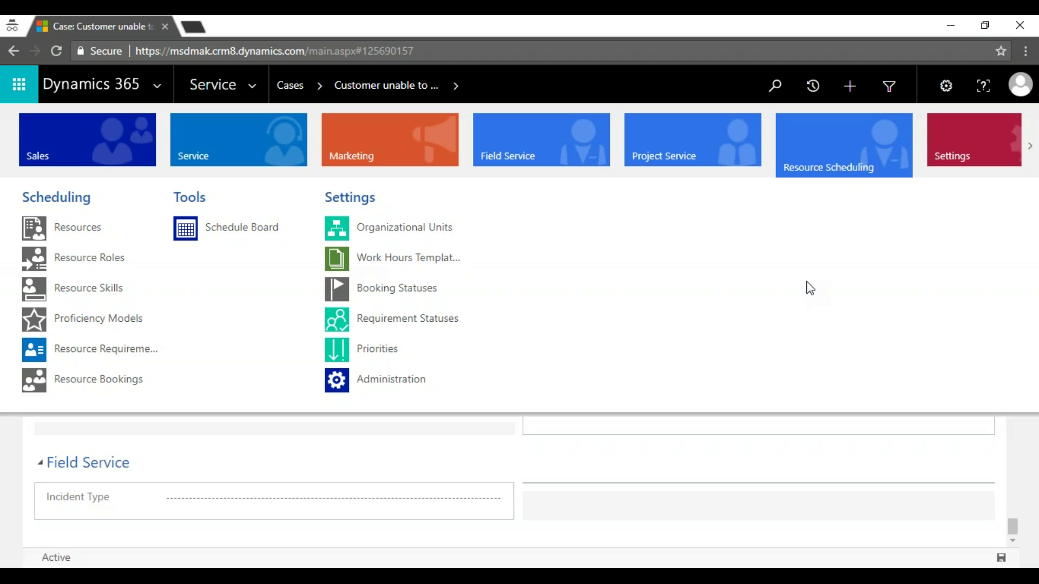
Step: Look over the Service area's record types and open Service Management in the Settings area
{"action": "left_click", "coordinate": [254, 147]}
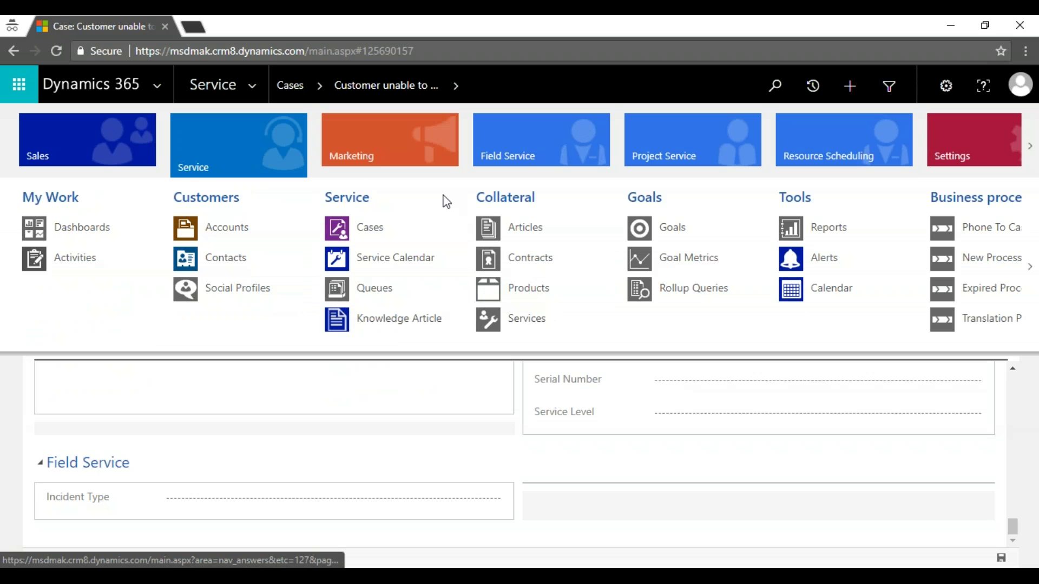
{"action": "left_click", "coordinate": [990, 145]}
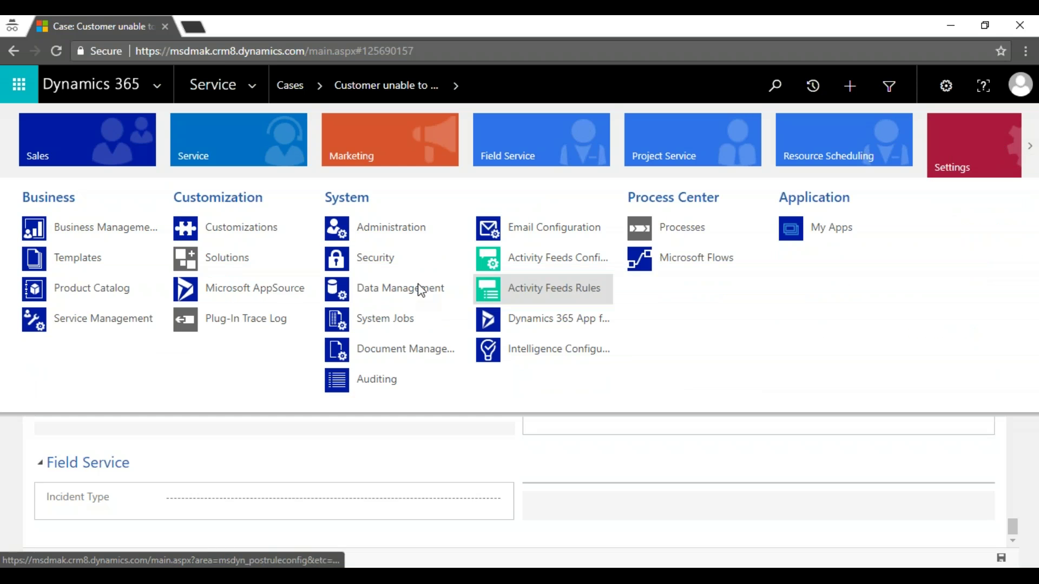
{"action": "left_click", "coordinate": [138, 319]}
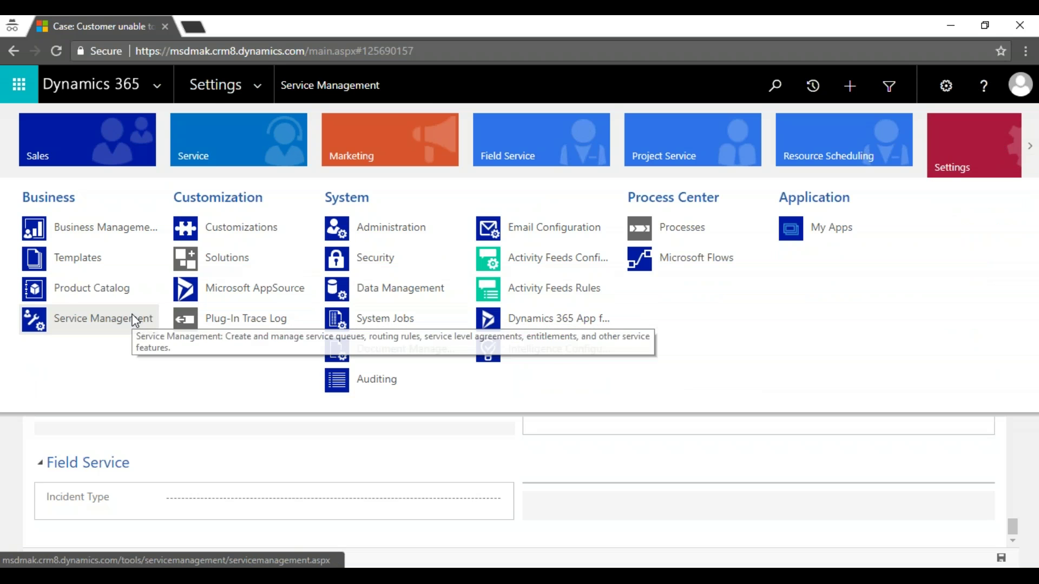